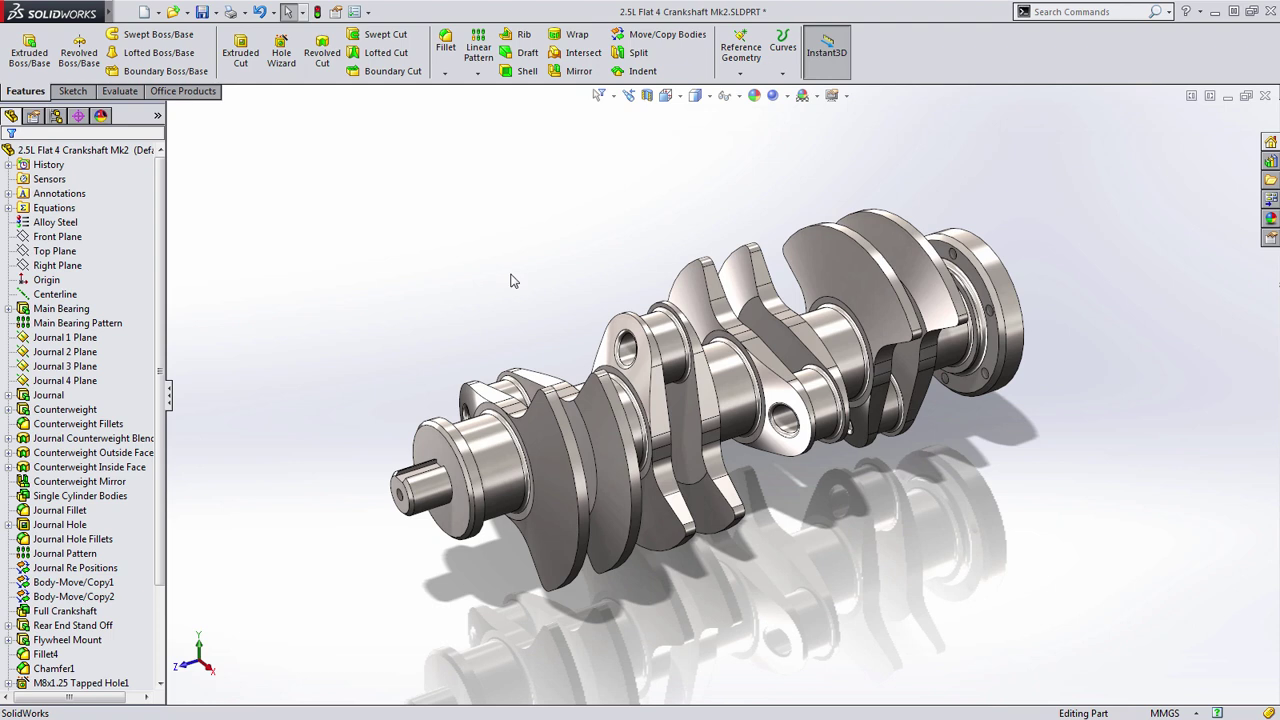
# After orbiting the existing crankshaft, start a new empty part document.
pyautogui.moveTo(505, 289); pyautogui.dragTo(475, 343, button='middle')
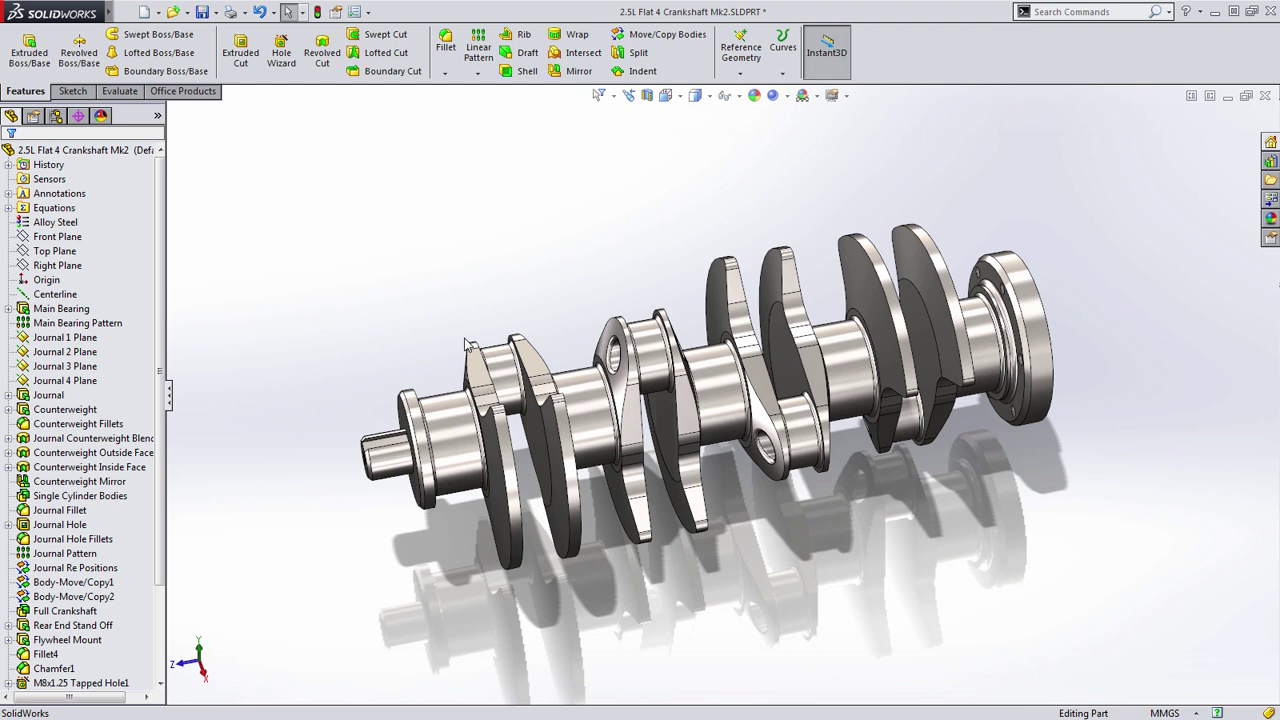
pyautogui.moveTo(557, 580); pyautogui.dragTo(547, 522, button='middle')
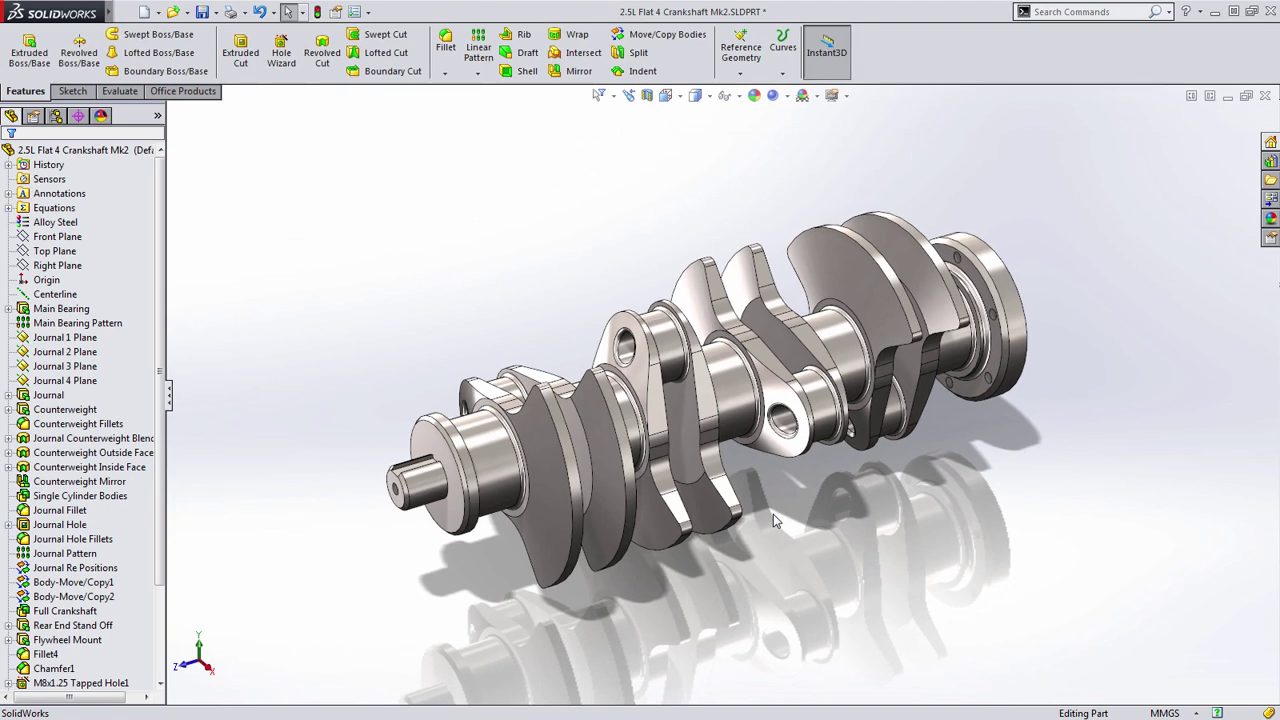
pyautogui.hotkey('ctrl', 'n')
pyautogui.press('Return')
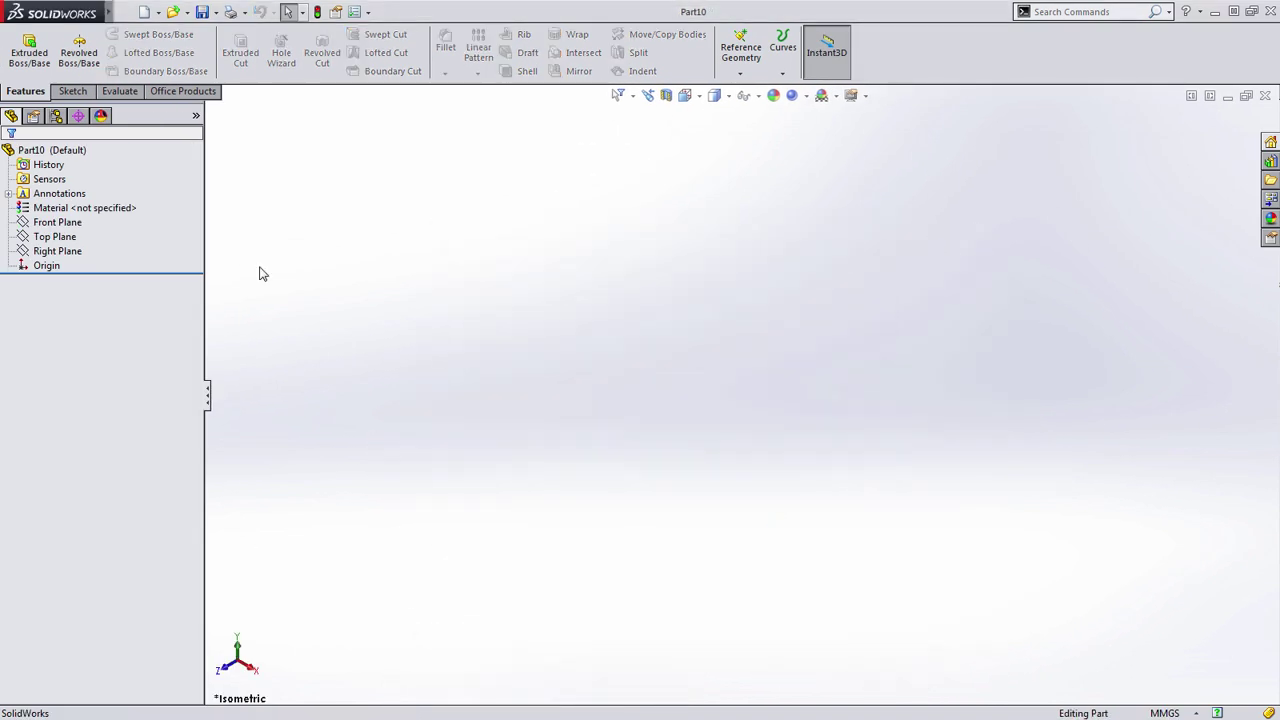
# Sketch a Ø55 mm circle on the Front Plane at the origin and extrude it into a cylinder.
pyautogui.click(57, 222)
pyautogui.click(102, 194)
pyautogui.press('s')
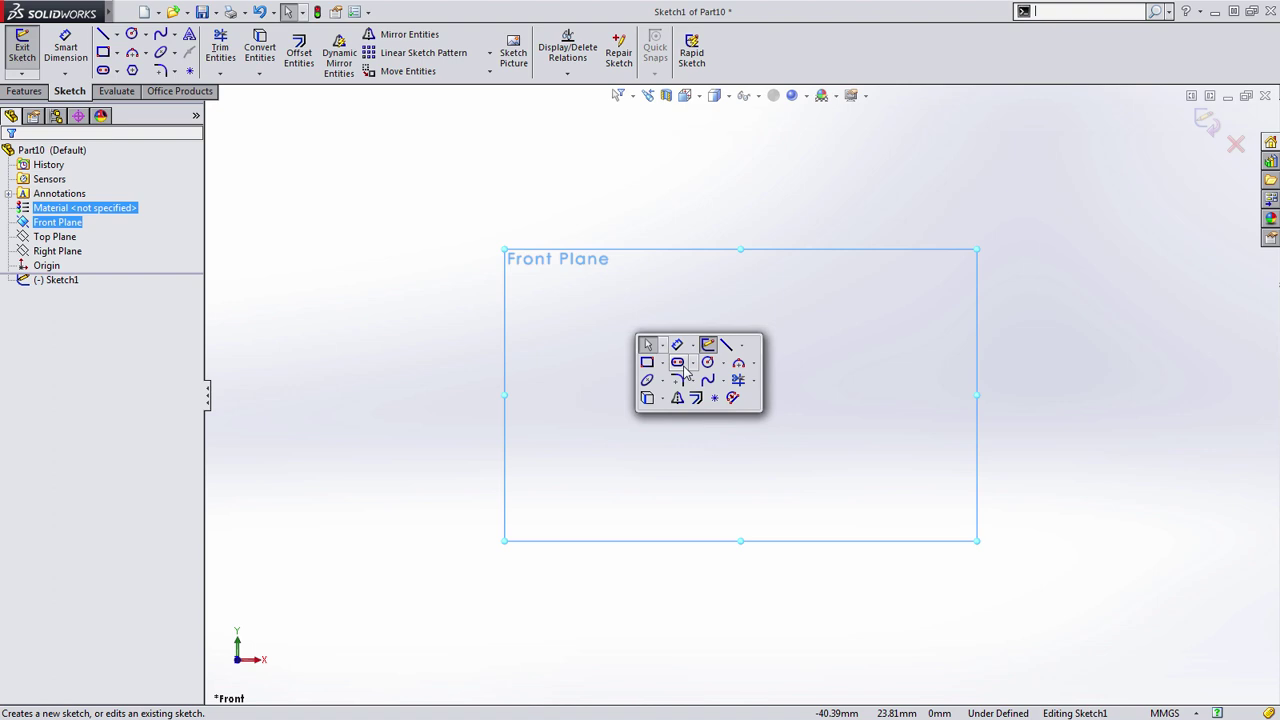
pyautogui.click(707, 362)
pyautogui.click(740, 395)
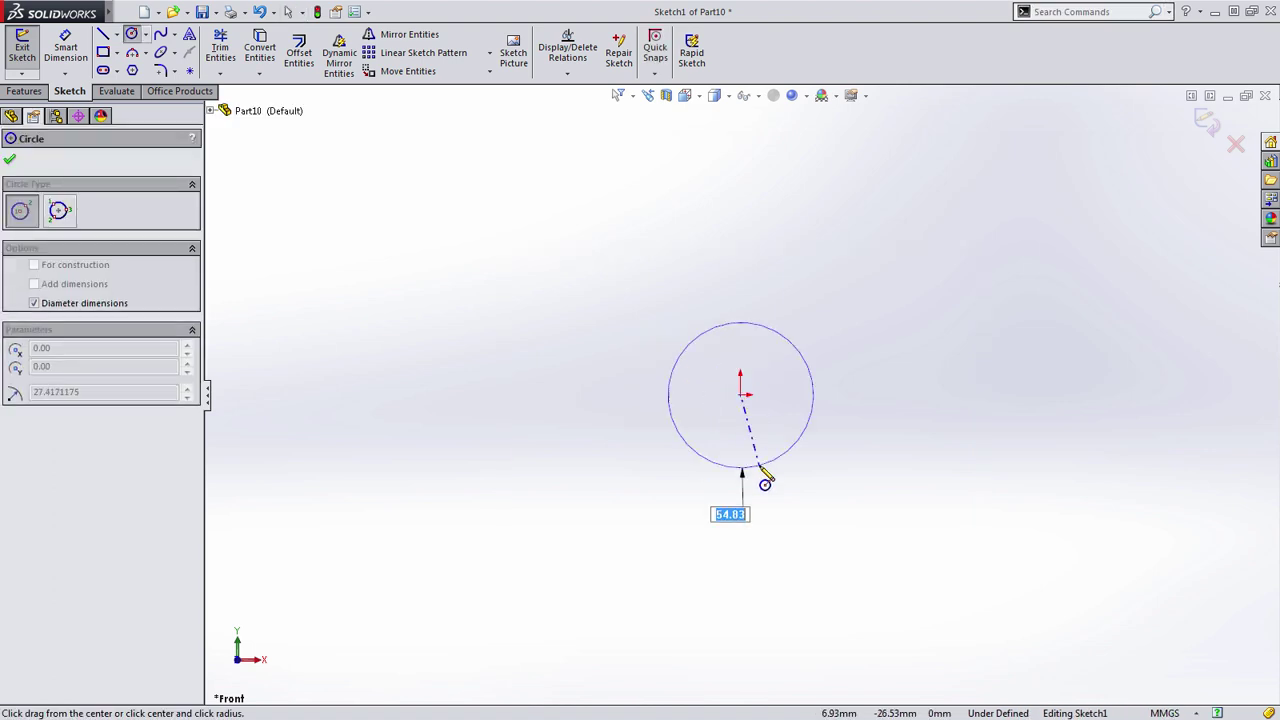
pyautogui.write('55')
pyautogui.press('Return')
pyautogui.hotkey('ctrl', 'b')
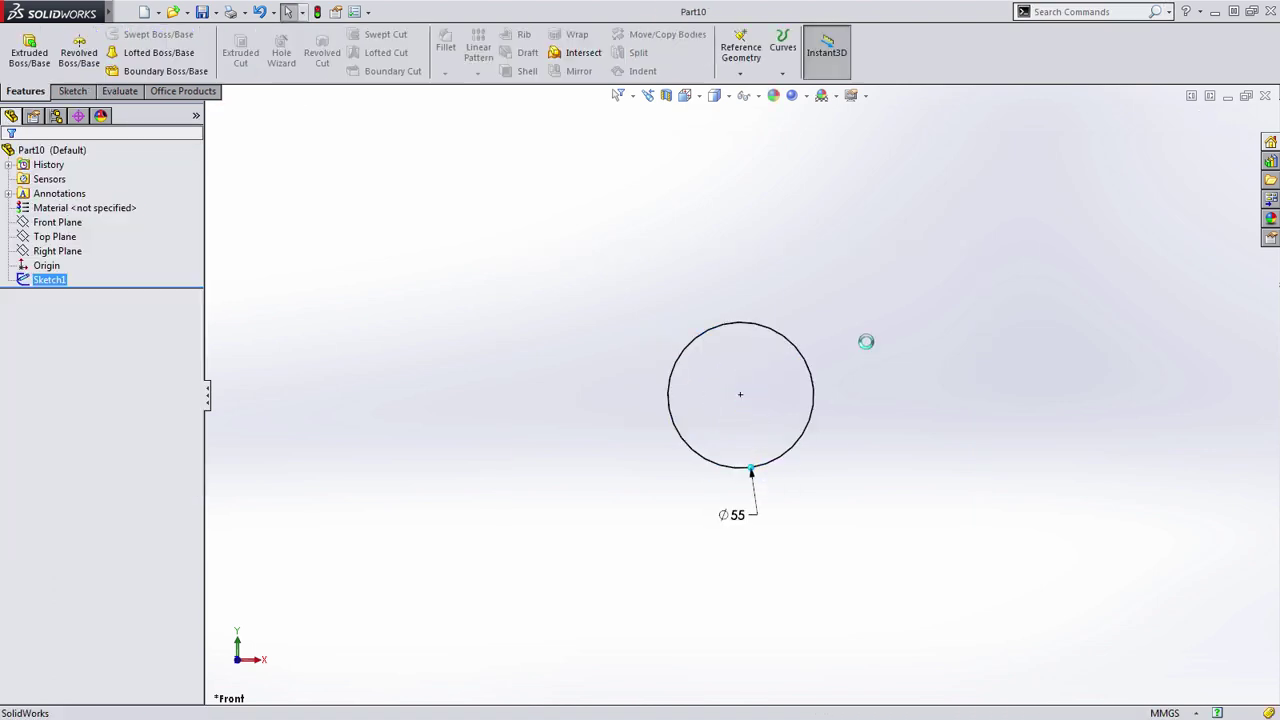
pyautogui.press('s')
pyautogui.click(934, 355)
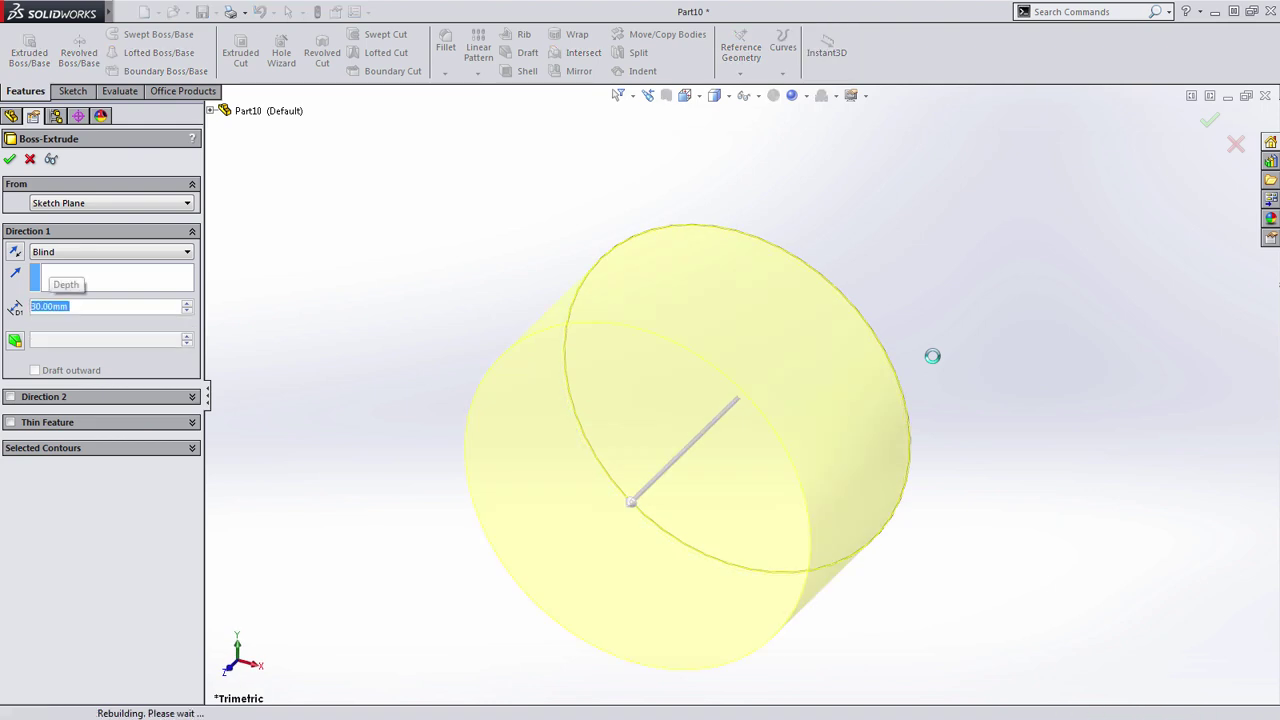
pyautogui.press('Return')
# Assign Plain Carbon Steel as the part material.
pyautogui.rightClick(118, 208)
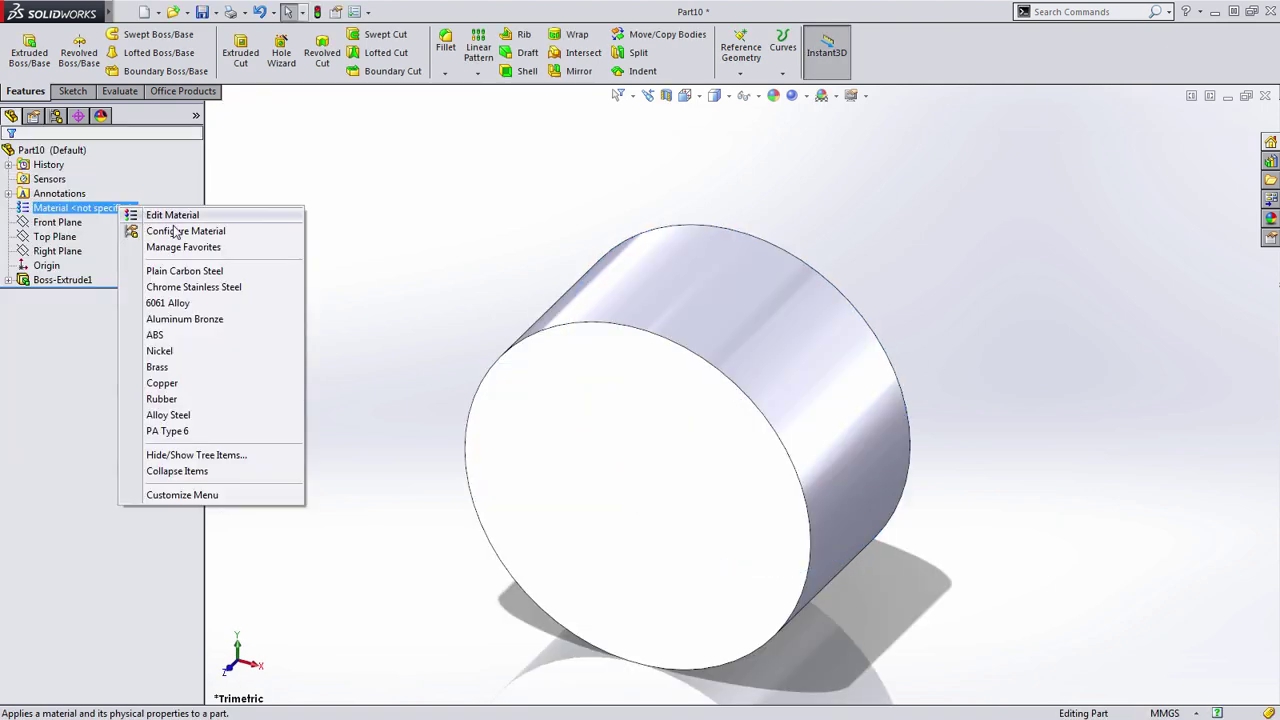
pyautogui.click(184, 271)
pyautogui.scroll(3, 438, 307)
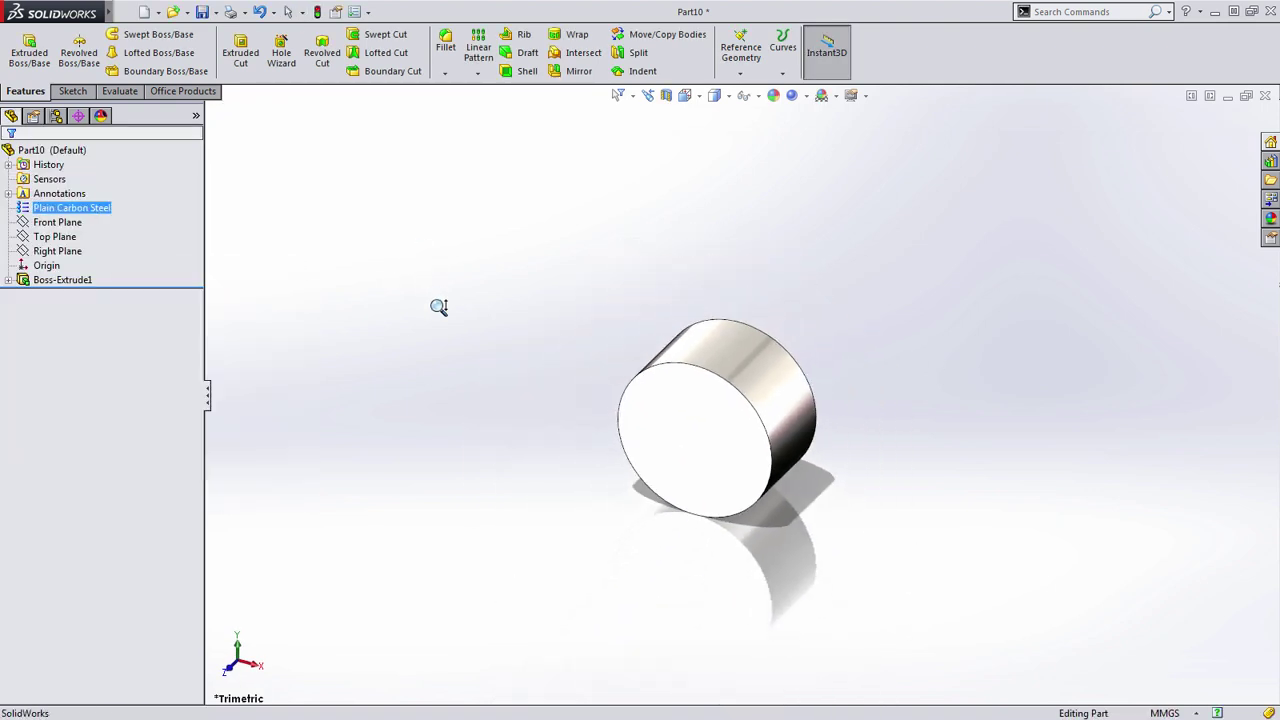
pyautogui.keyDown('ctrl'); pyautogui.moveTo(640, 289); pyautogui.dragTo(520, 309, button='middle'); pyautogui.keyUp('ctrl')
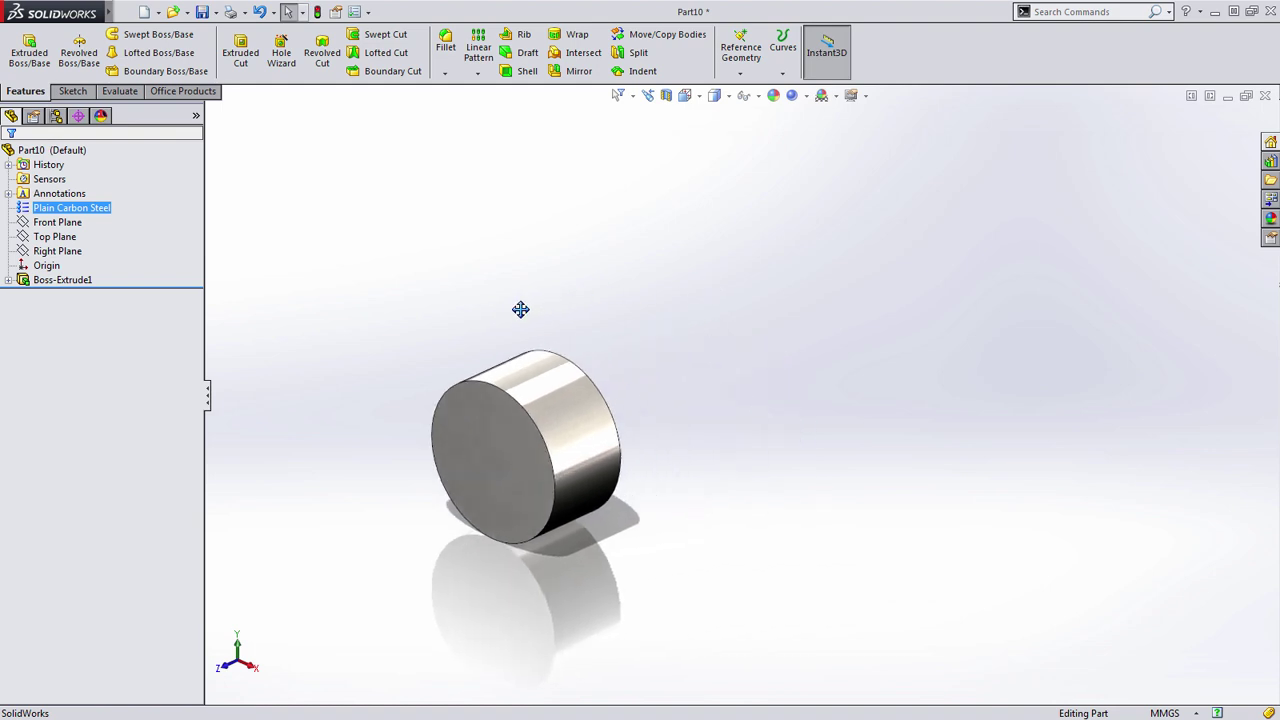
pyautogui.click(705, 317)
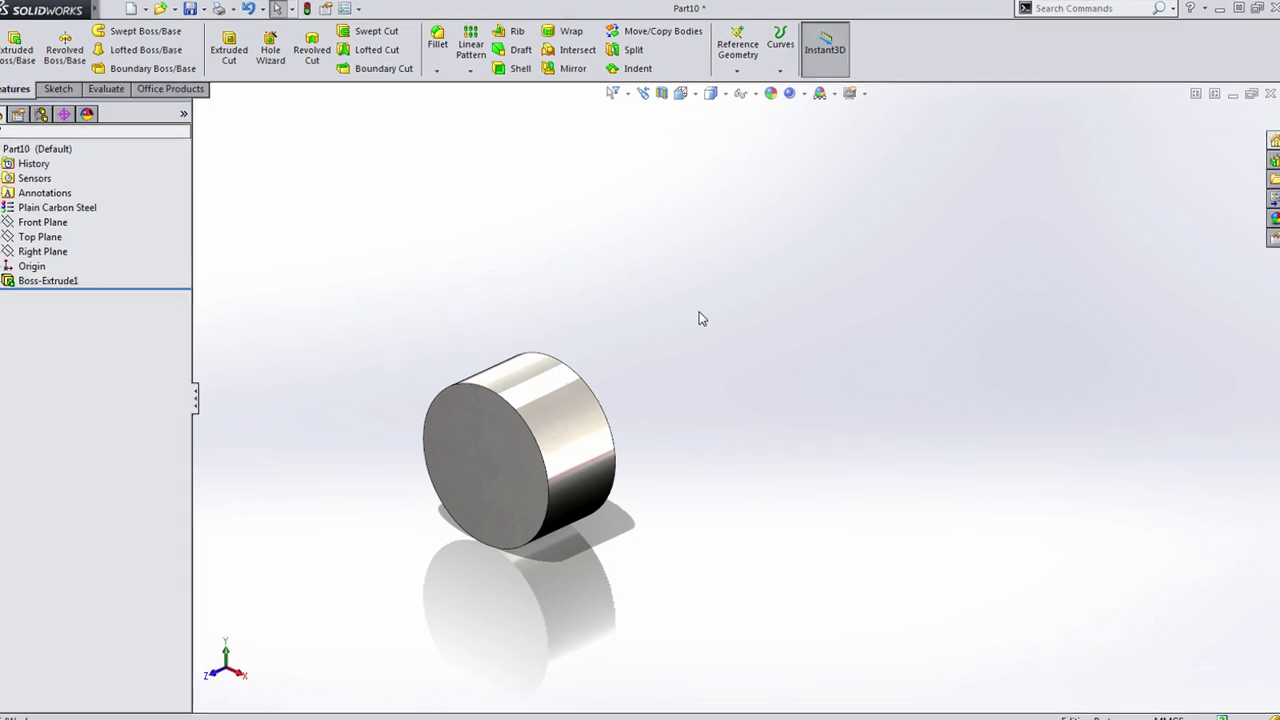
# Turn on View Temporary Axes so the cylinder's central axis is displayed.
pyautogui.click(757, 97)
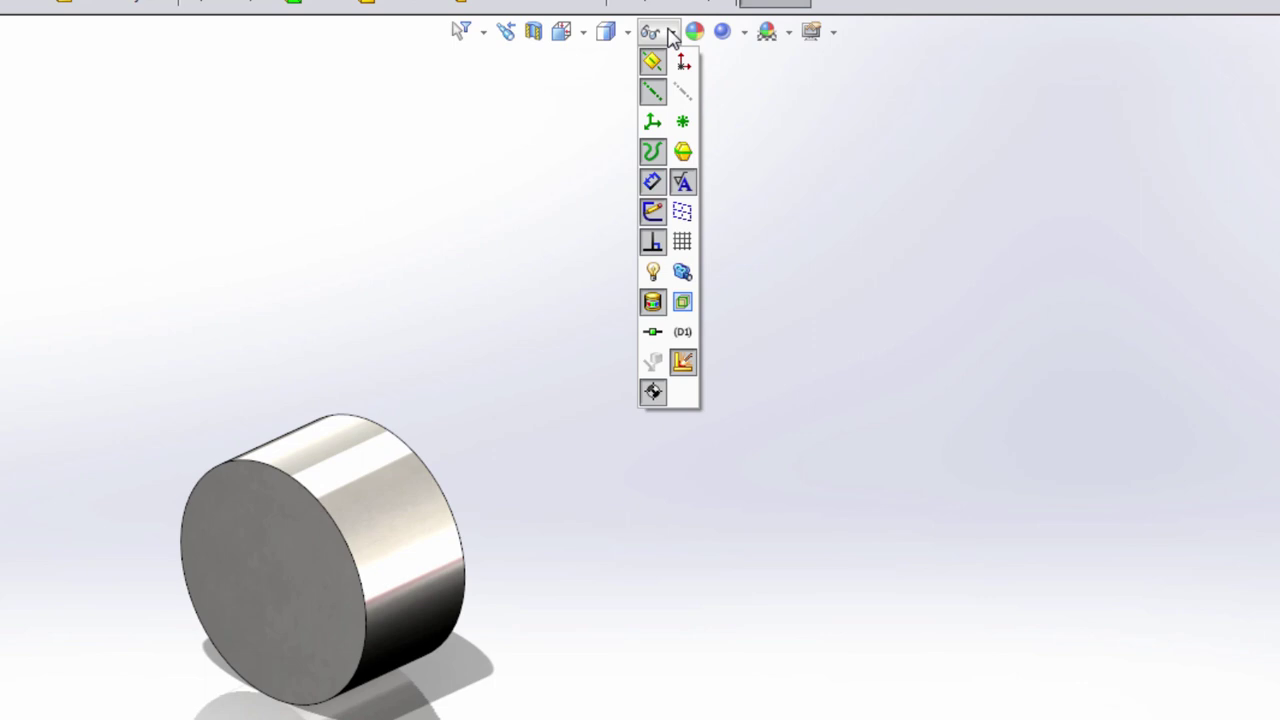
pyautogui.click(683, 97)
pyautogui.moveTo(586, 520)
pyautogui.mouseDown(button='middle')
pyautogui.moveTo(451, 553)
pyautogui.moveTo(754, 523)
pyautogui.moveTo(559, 580)
pyautogui.moveTo(566, 520)
pyautogui.moveTo(583, 526)
pyautogui.mouseUp(button='middle')
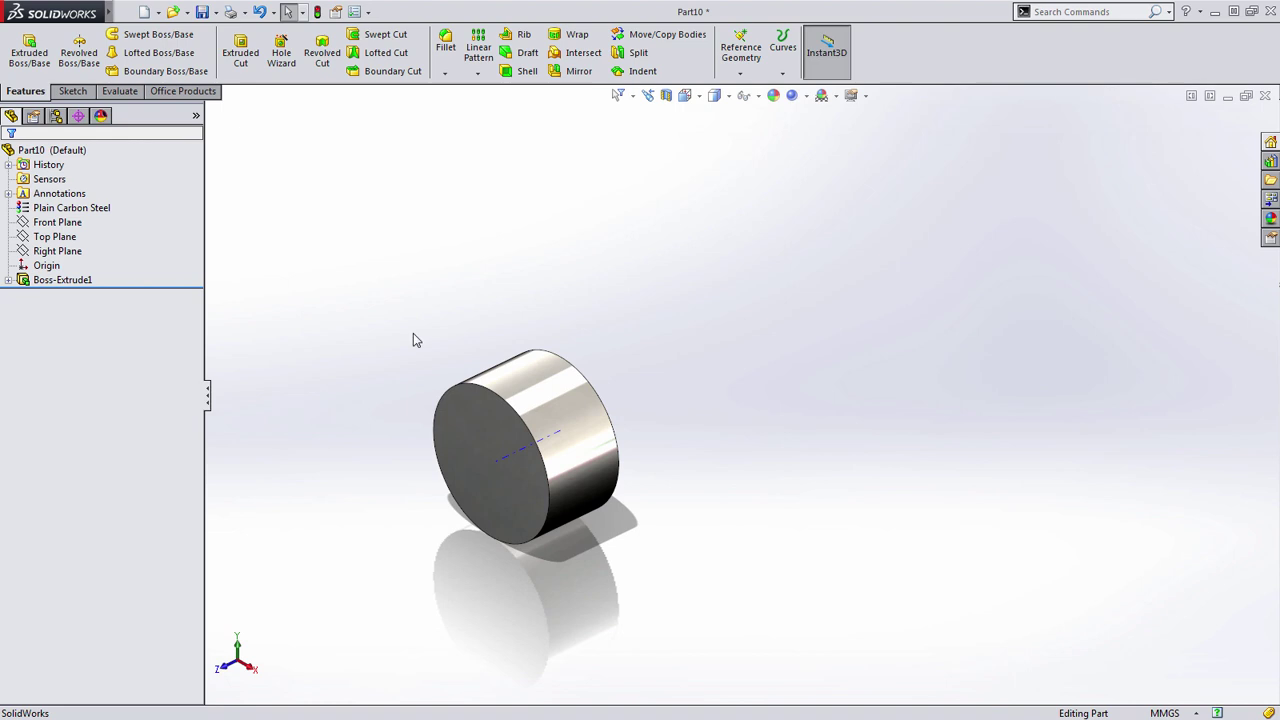
pyautogui.click(745, 95)
pyautogui.moveTo(620, 272); pyautogui.dragTo(626, 354, button='middle')
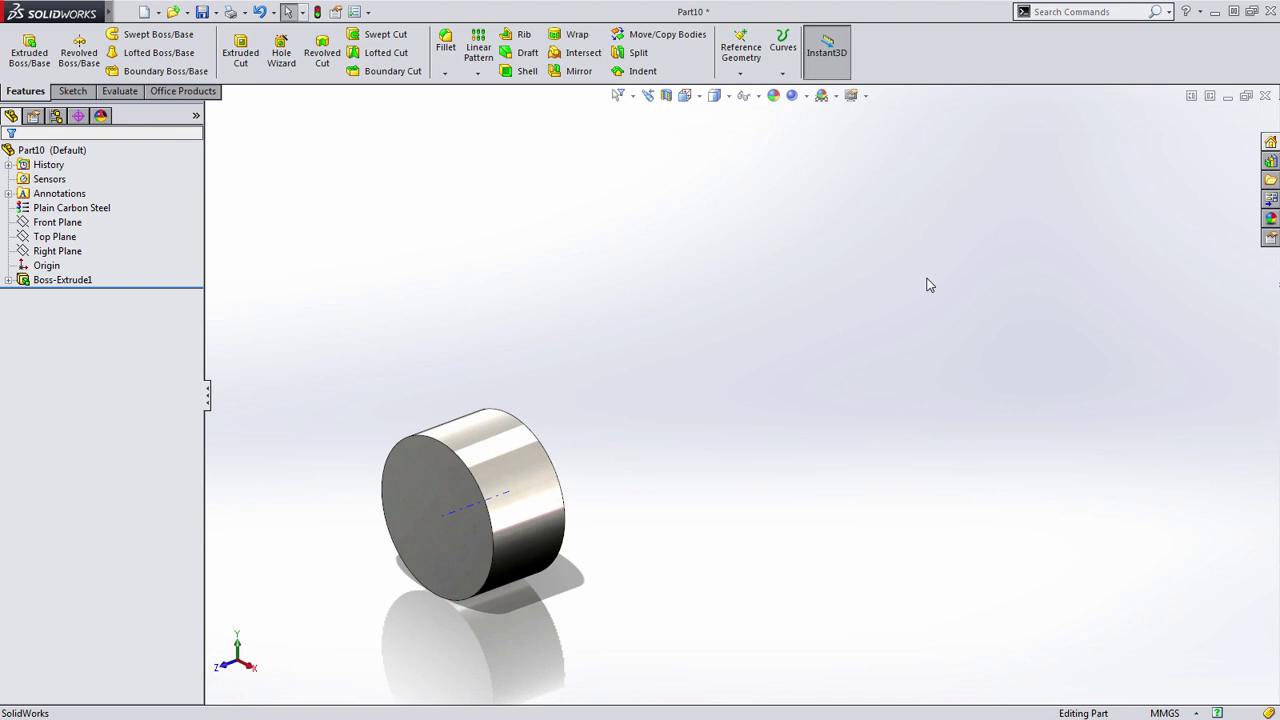
# Linear-pattern Boss-Extrude1 along Axis<1> with 75 mm spacing and 5 instances.
pyautogui.click(478, 48)
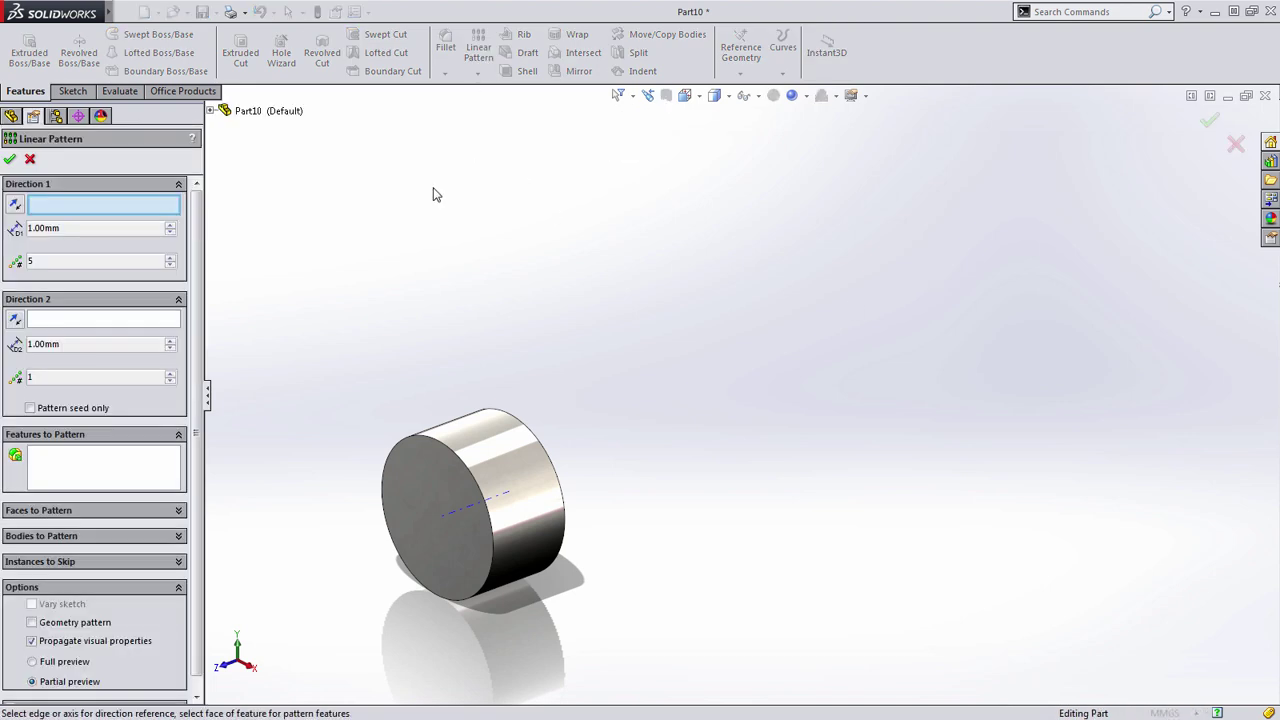
pyautogui.click(446, 516)
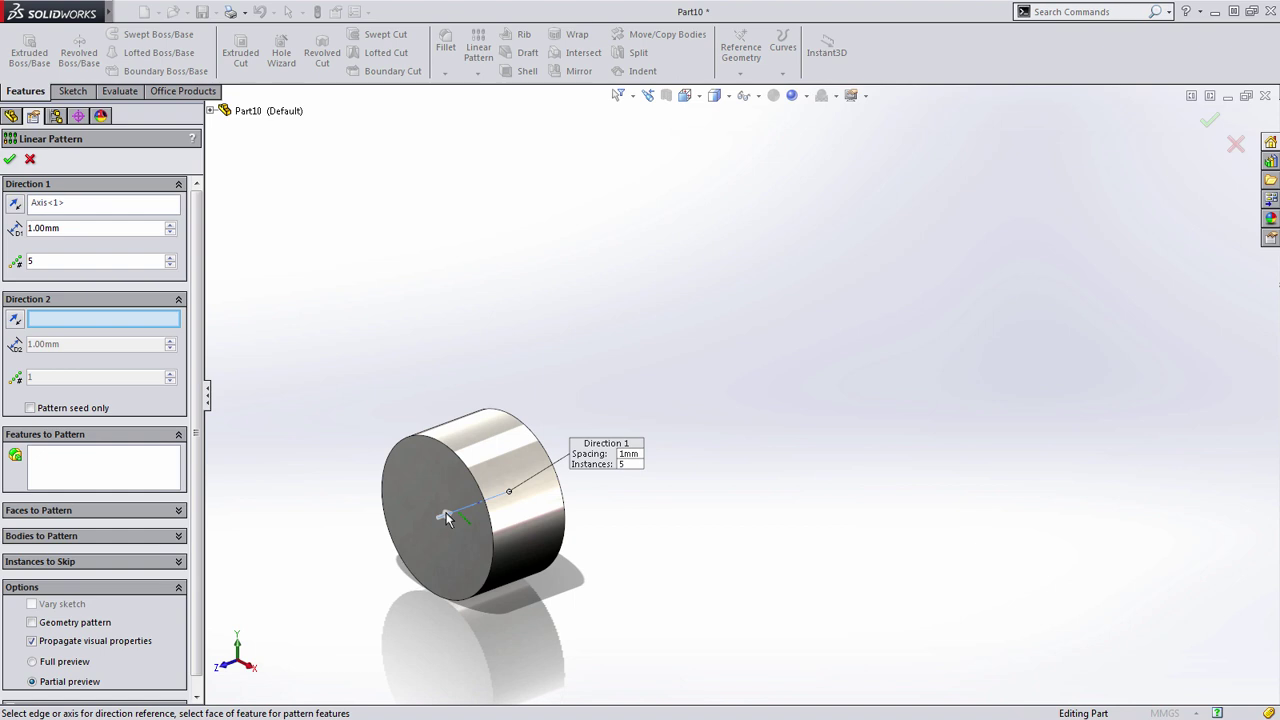
pyautogui.click(628, 455)
pyautogui.write('7')
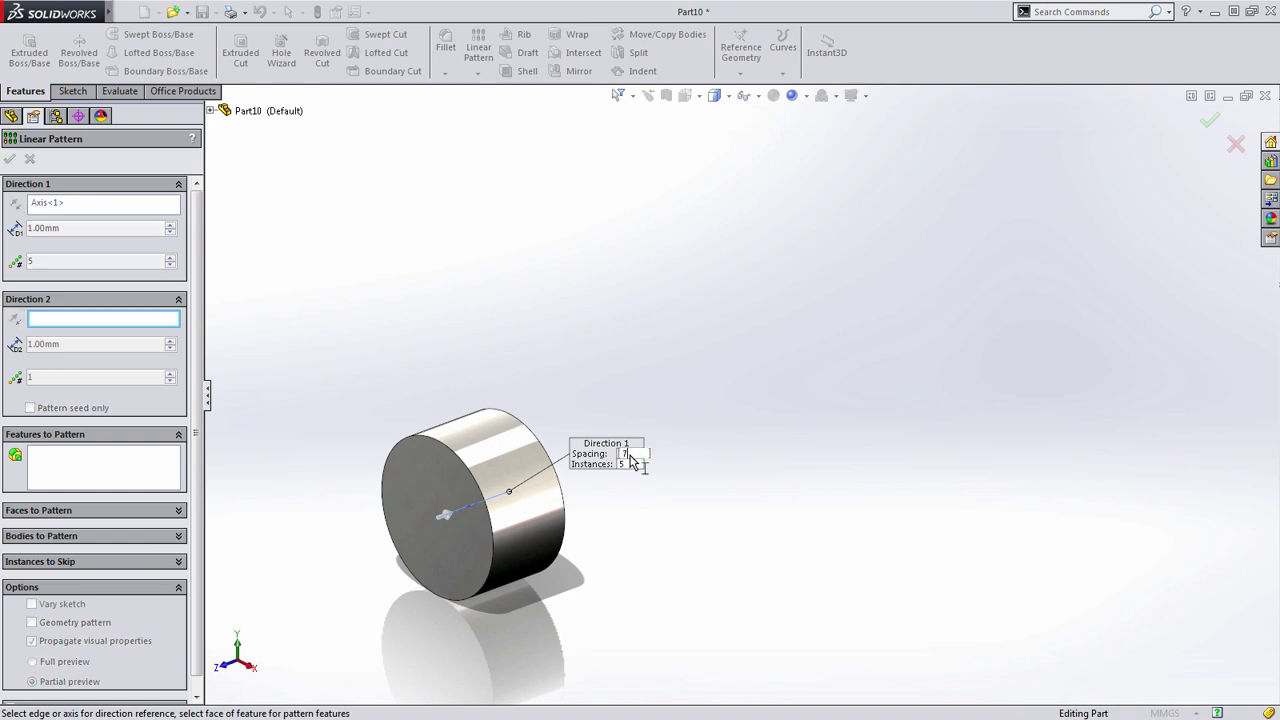
pyautogui.write('5')
pyautogui.press('Return')
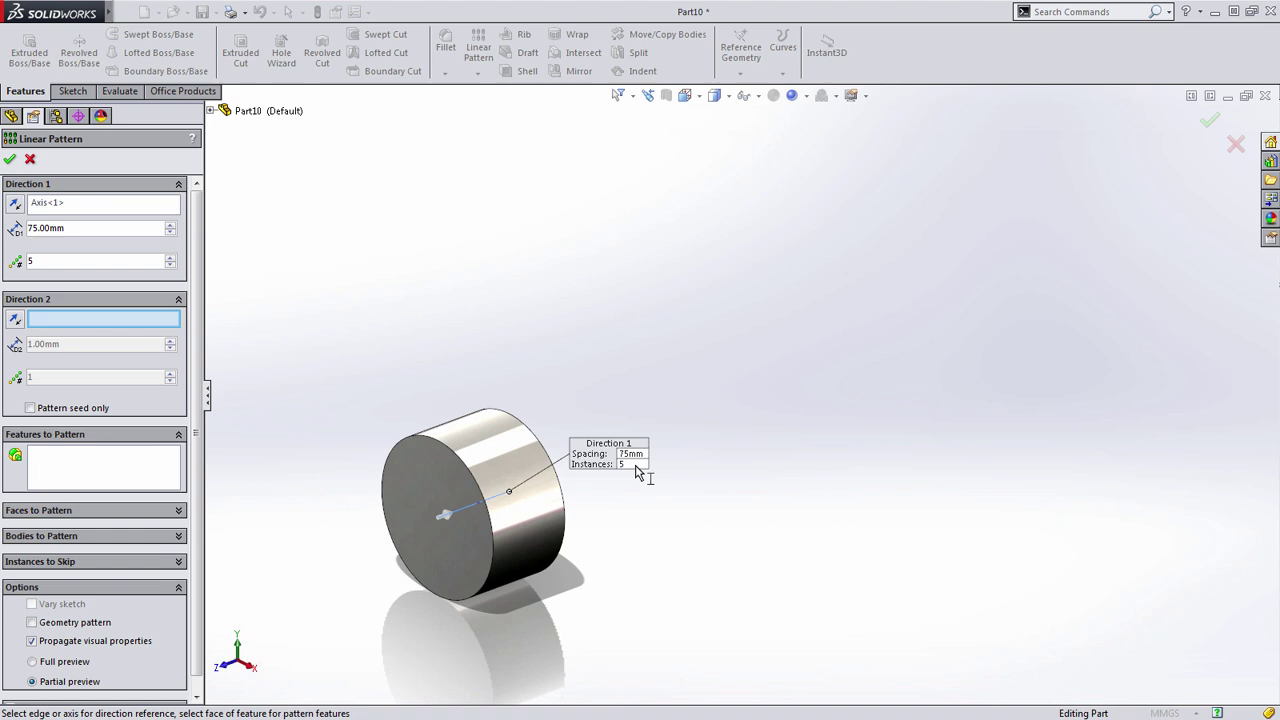
pyautogui.click(121, 467)
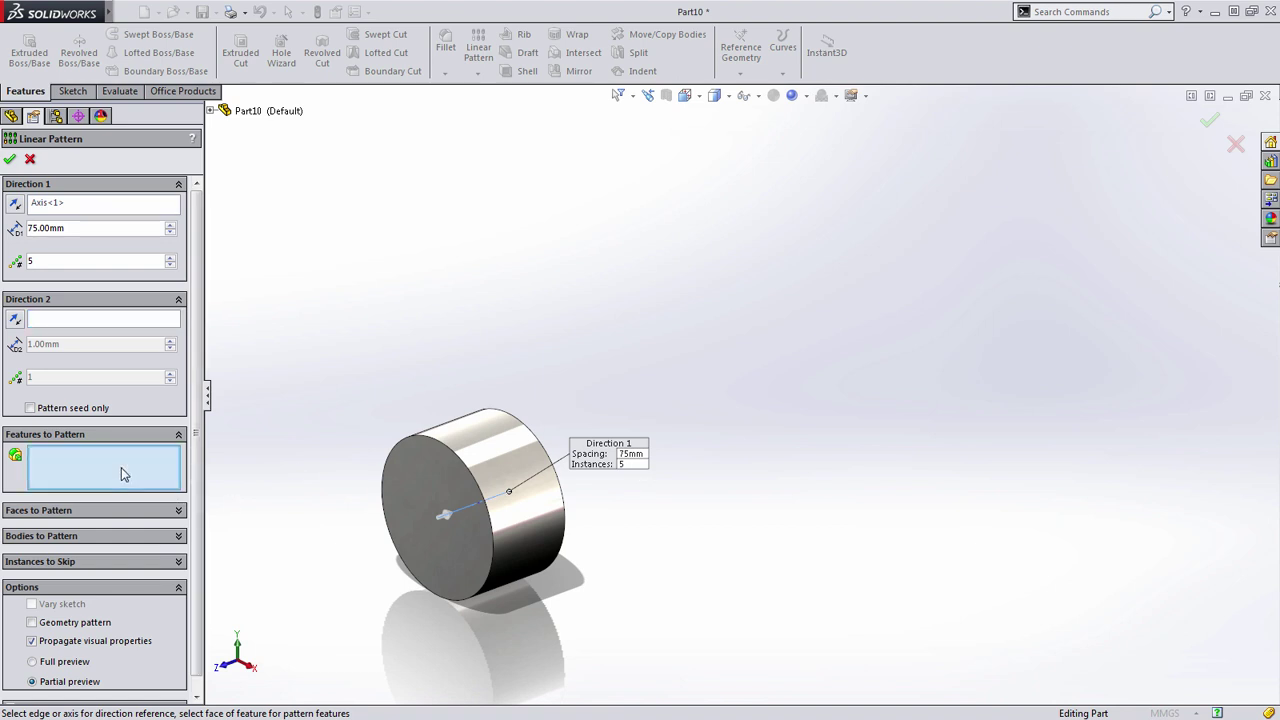
pyautogui.click(505, 440)
pyautogui.scroll(3, 556, 390)
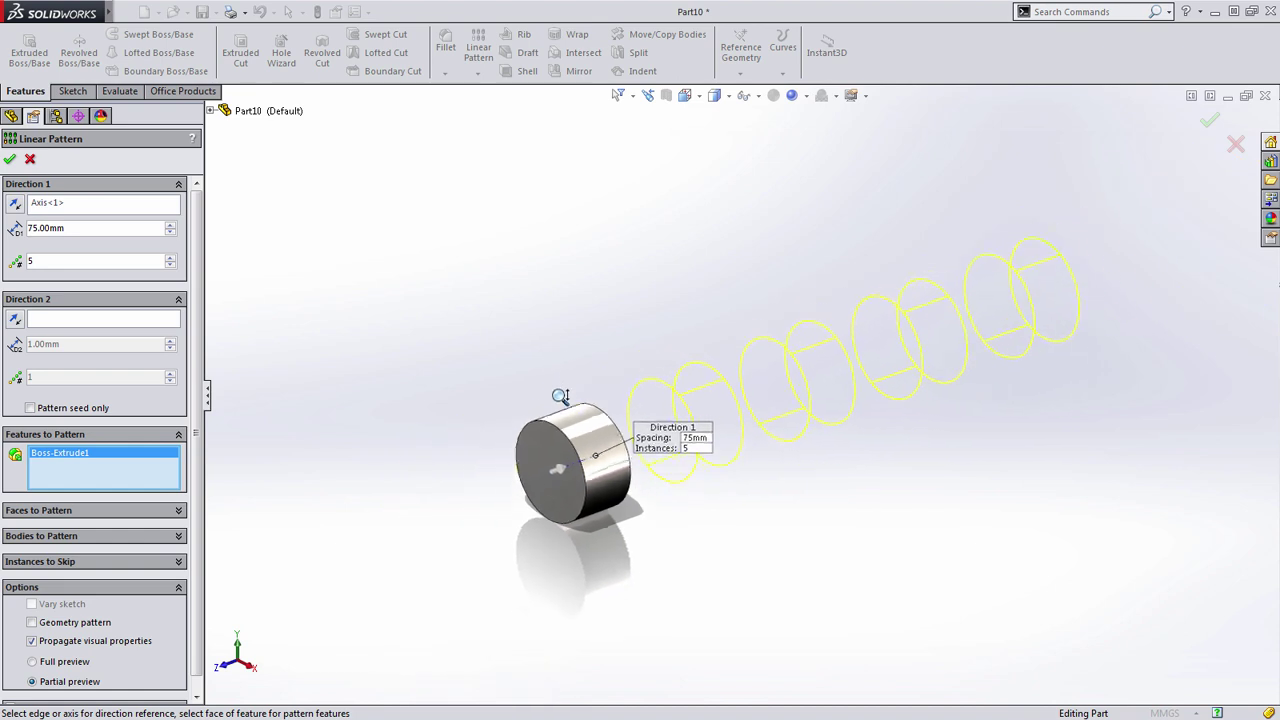
pyautogui.moveTo(560, 396); pyautogui.dragTo(533, 397, button='middle')
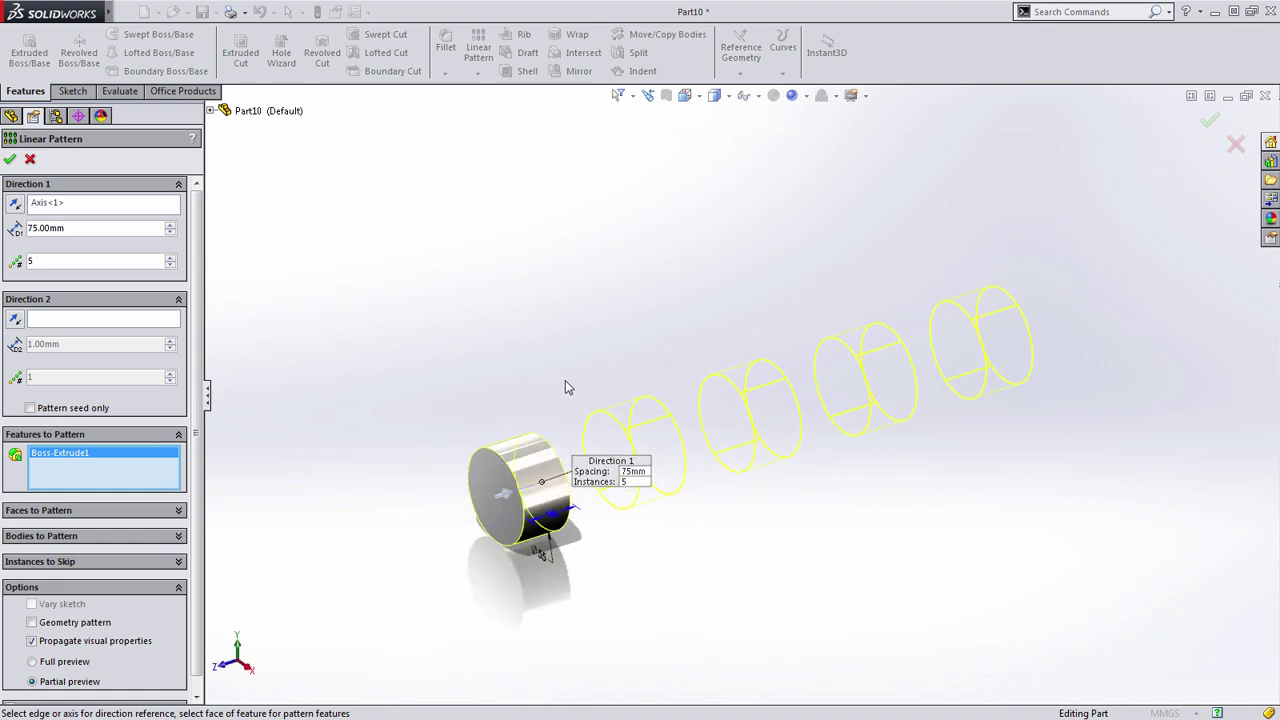
pyautogui.click(1210, 120)
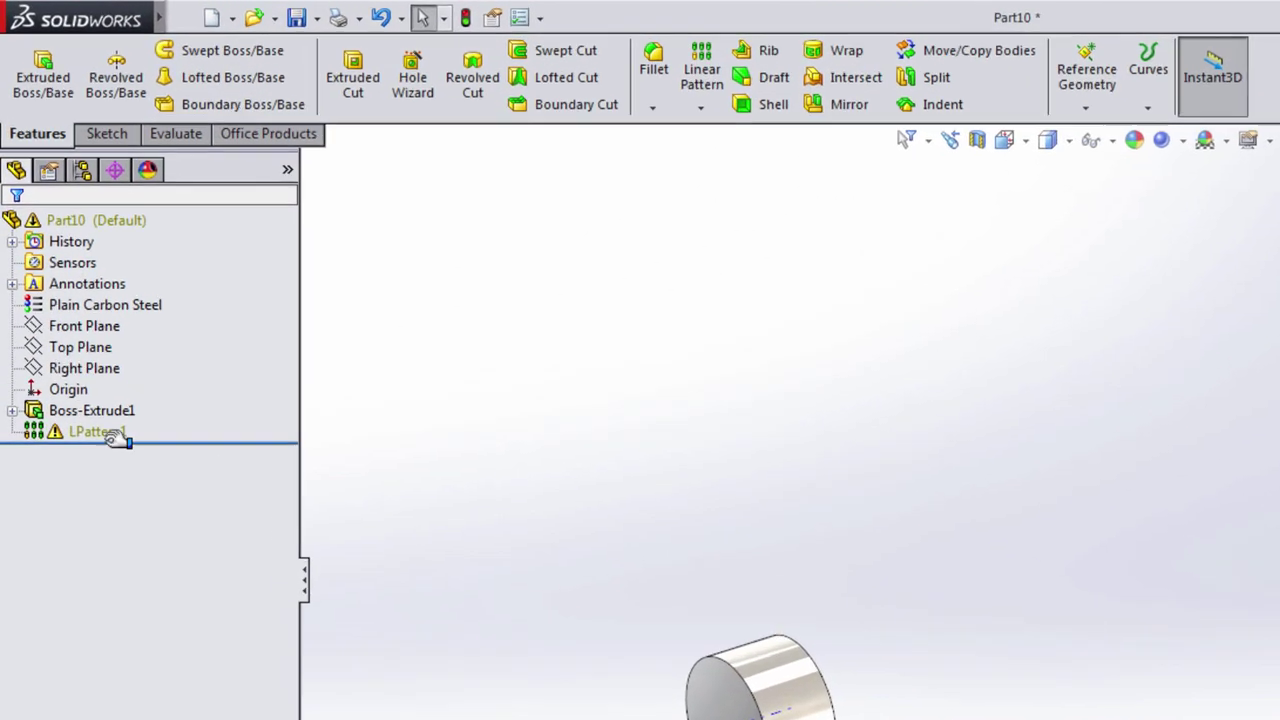
# Edit LPattern1 to pattern the cylinder body under Bodies to Pattern instead of the feature.
pyautogui.click(66, 294)
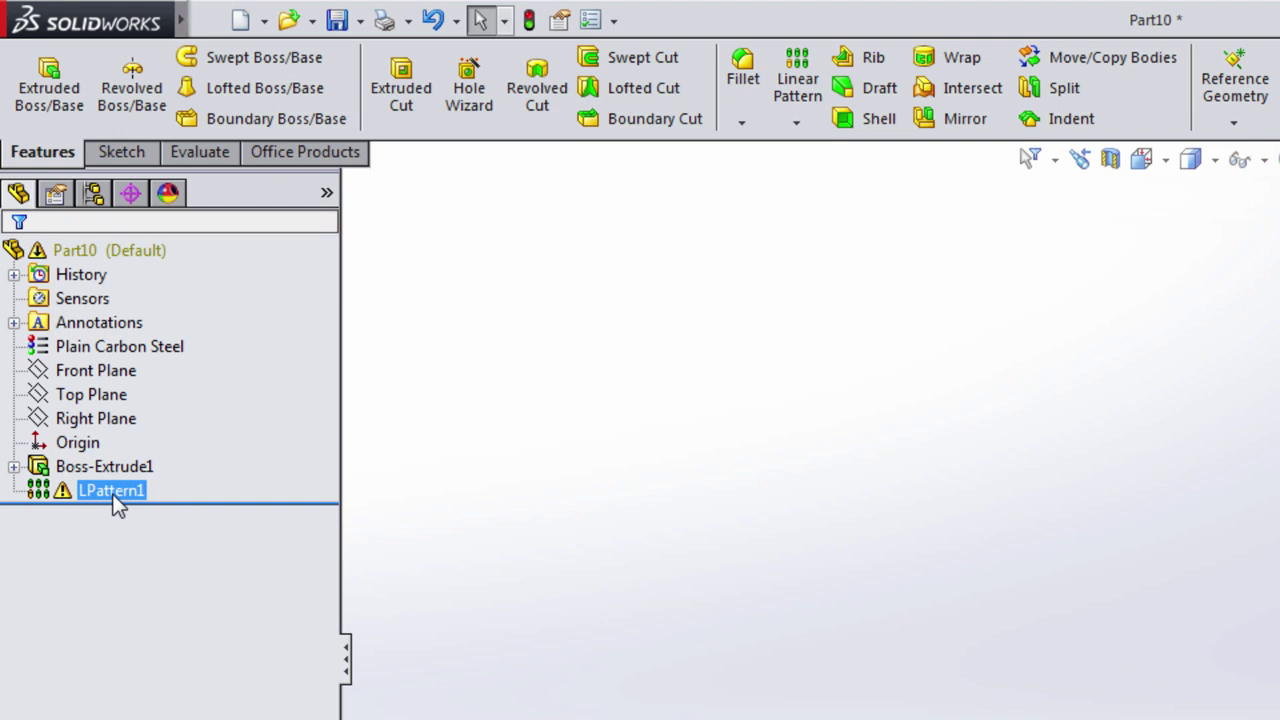
pyautogui.moveTo(116, 503)
pyautogui.click(112, 492)
pyautogui.click(121, 425)
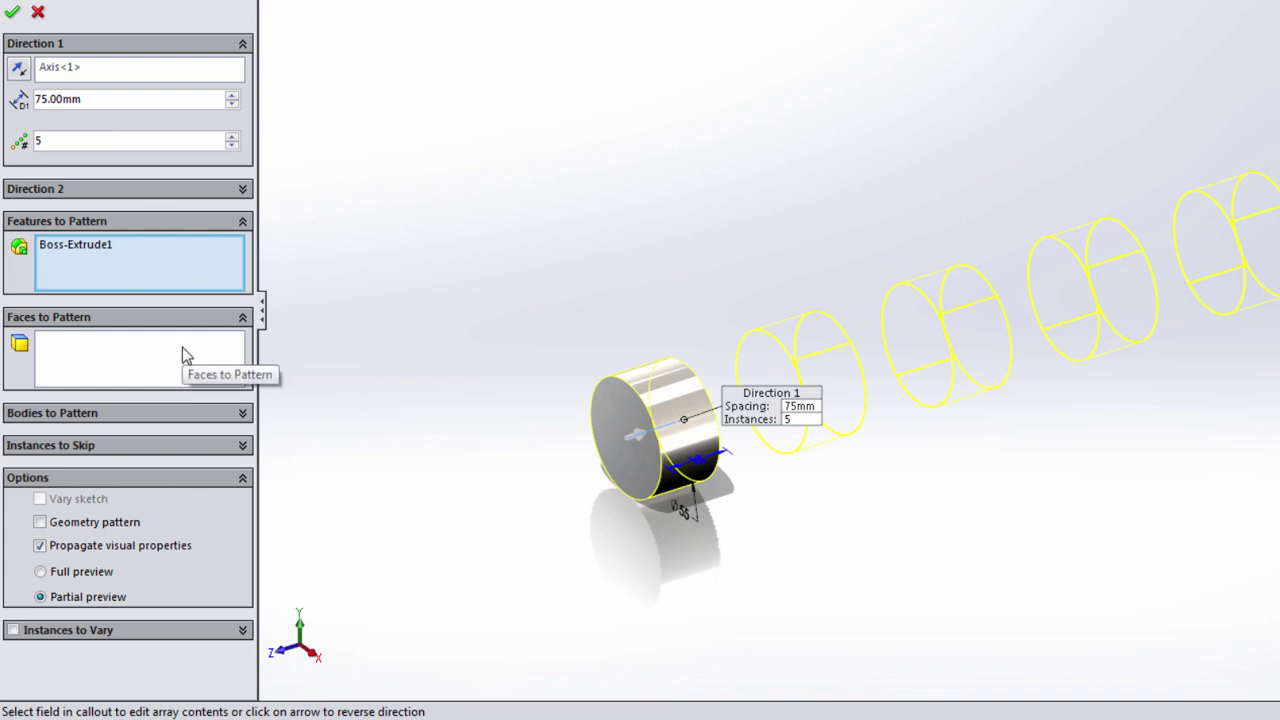
pyautogui.click(232, 415)
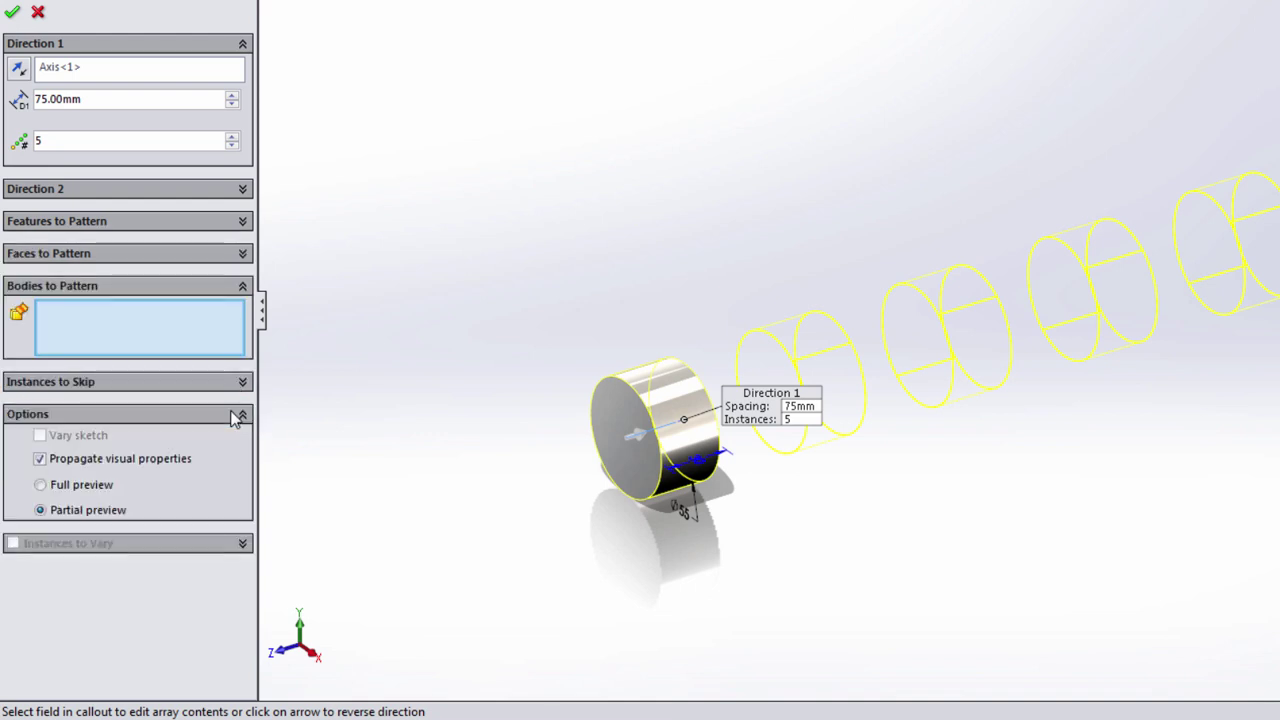
pyautogui.click(645, 388)
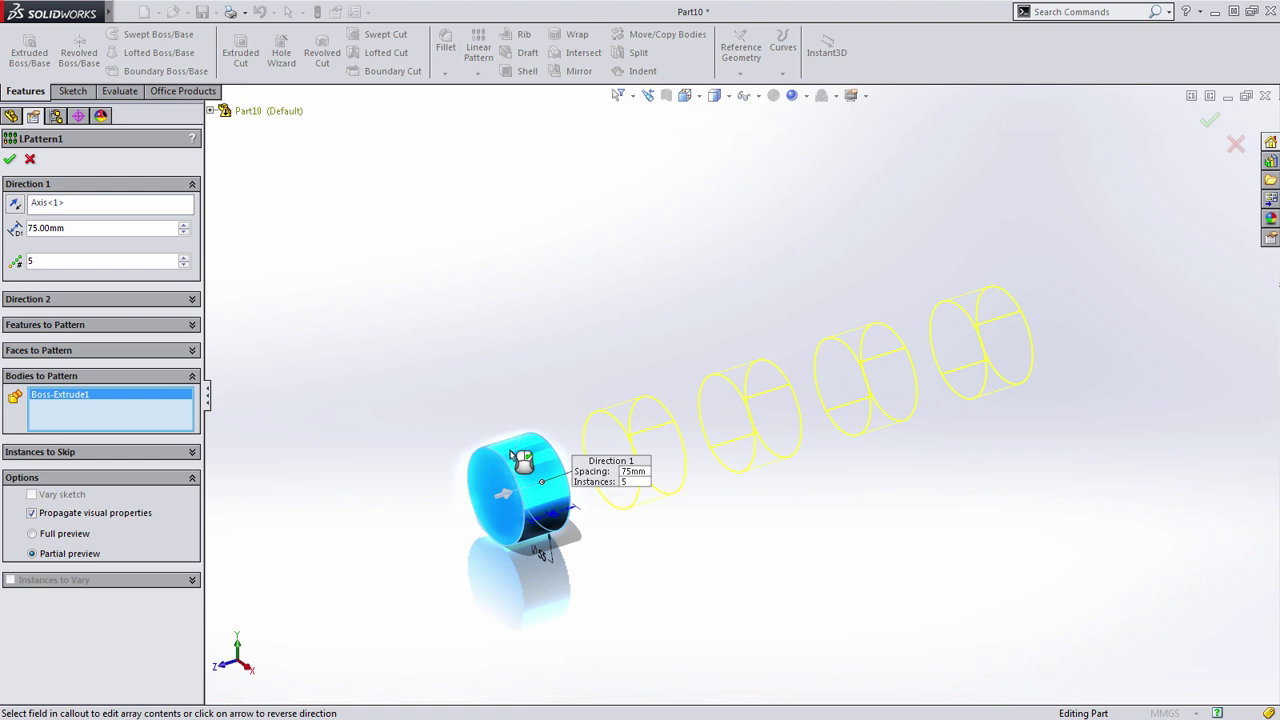
pyautogui.press('Return')
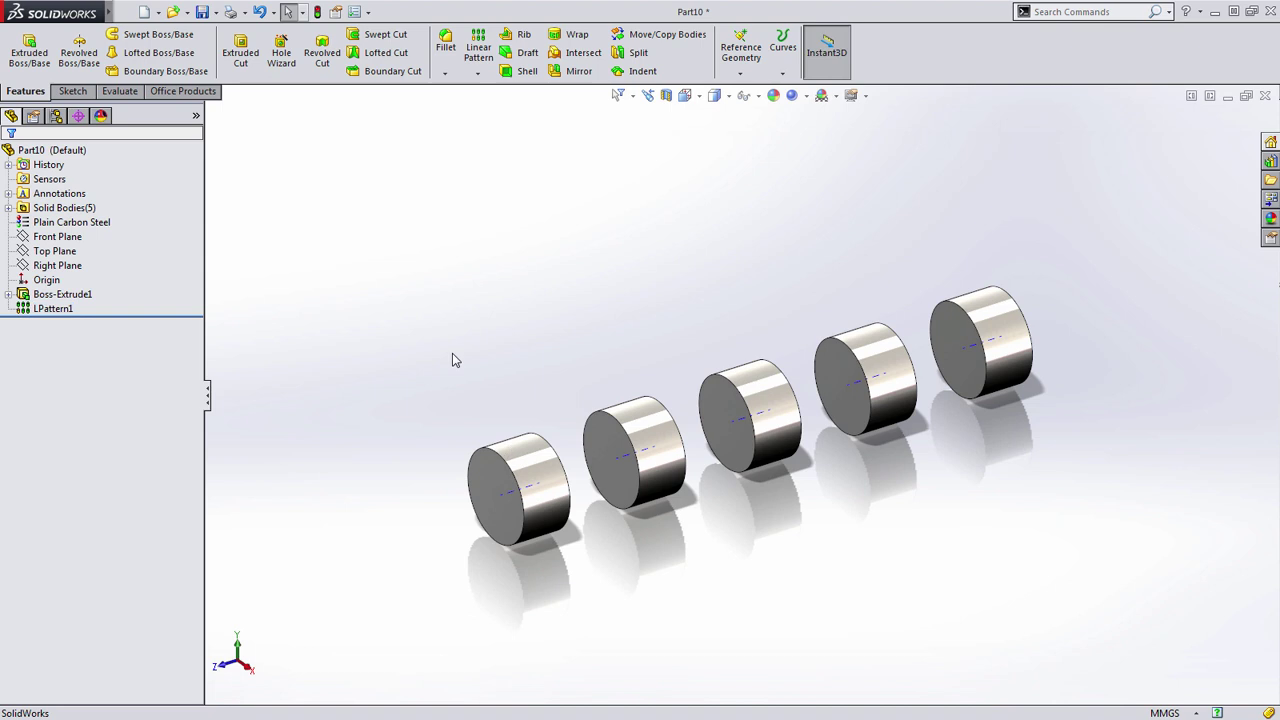
# Expand Solid Bodies(5) and highlight Boss-Extrude1 and LPattern1[1] through LPattern1[4] one by one.
pyautogui.moveTo(500, 354)
pyautogui.mouseDown(button='middle')
pyautogui.moveTo(423, 346)
pyautogui.moveTo(507, 352)
pyautogui.mouseUp(button='middle')
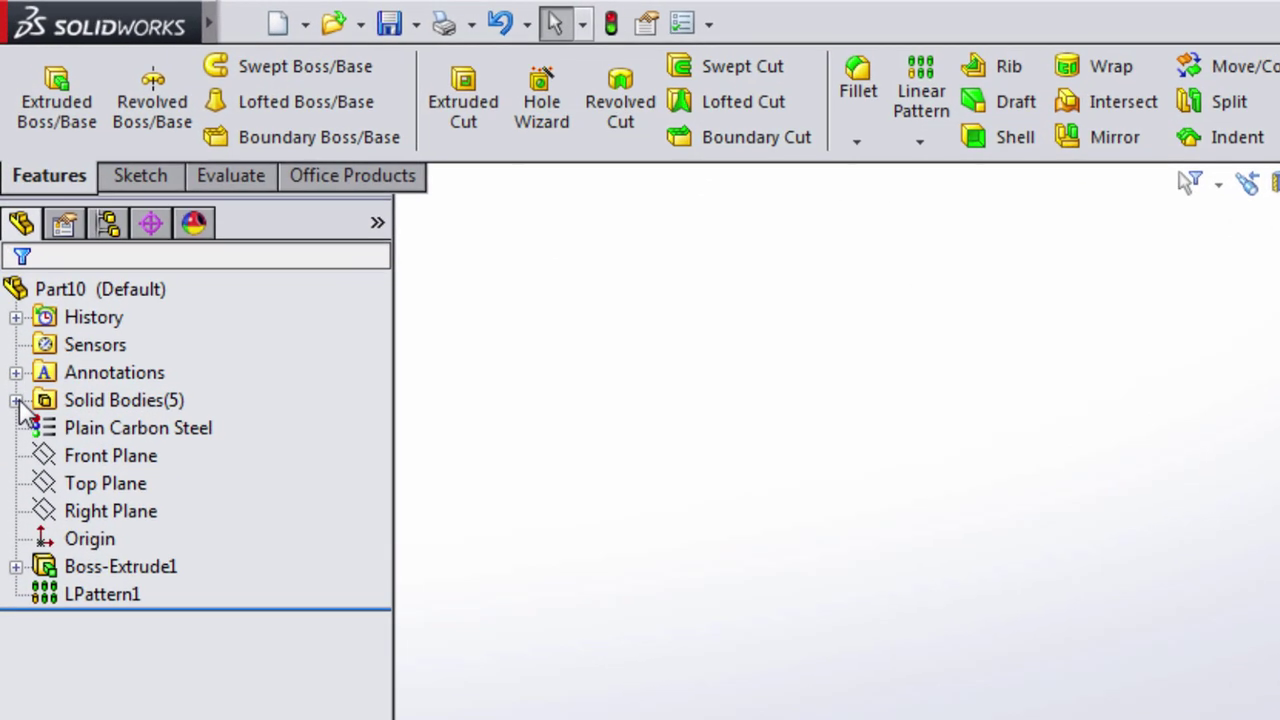
pyautogui.click(16, 400)
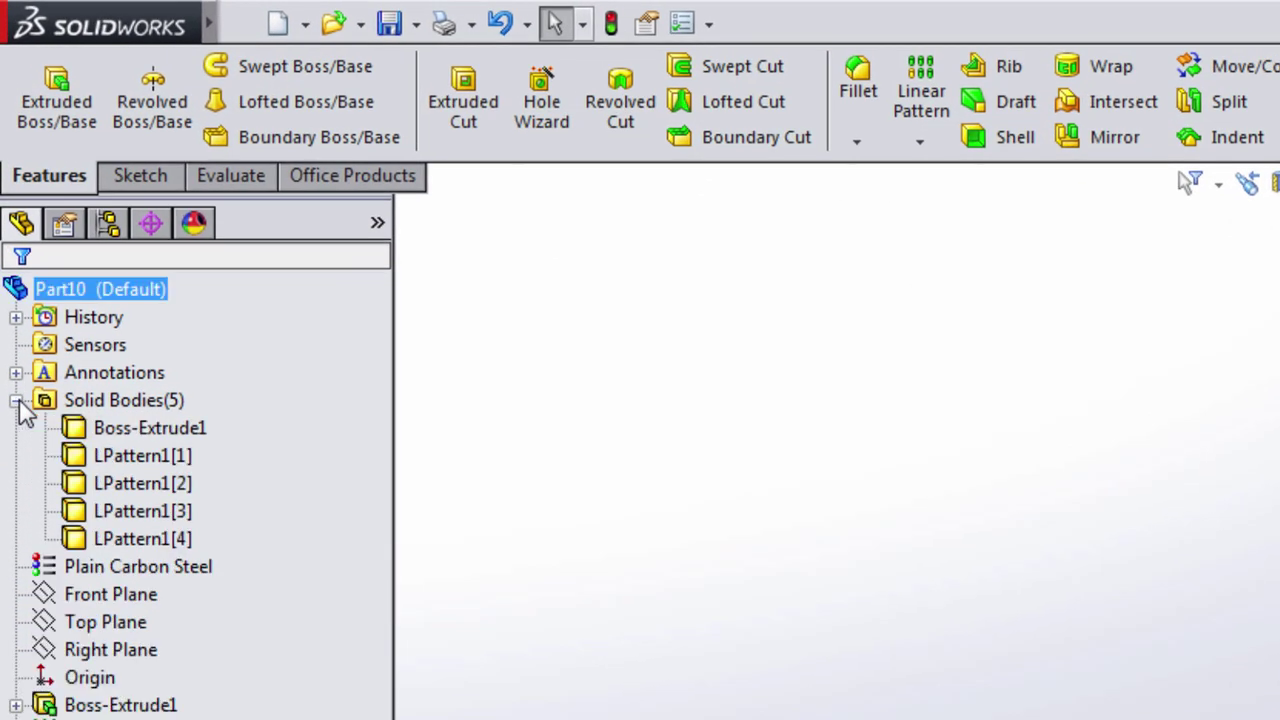
pyautogui.click(103, 426)
pyautogui.click(112, 460)
pyautogui.click(113, 484)
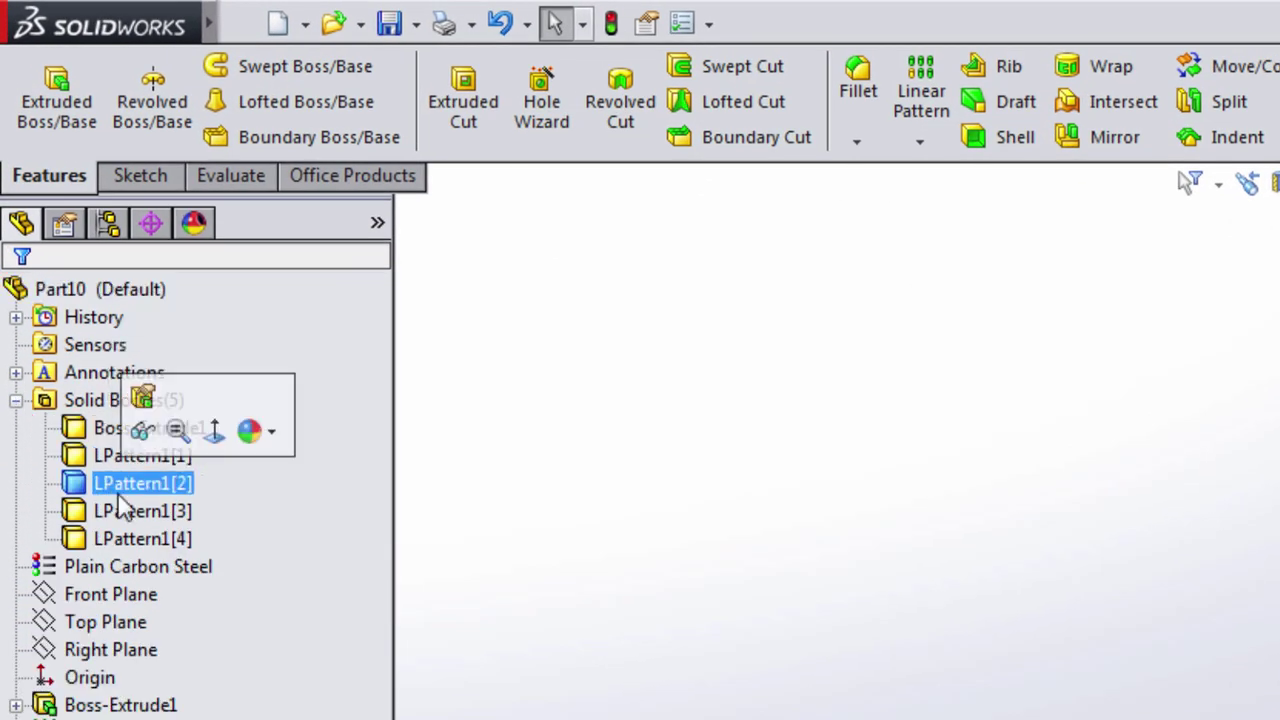
pyautogui.click(113, 511)
pyautogui.click(114, 537)
pyautogui.click(629, 603)
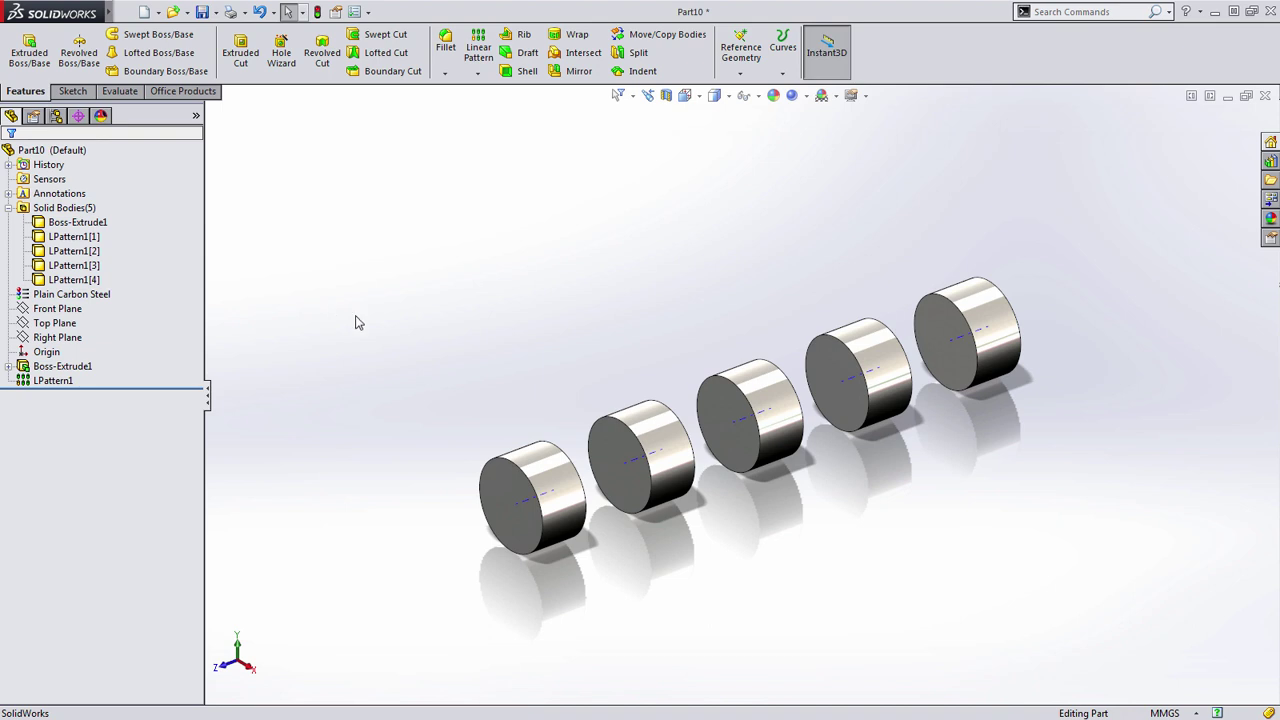
# Create Plane1 midway between the end faces of the first two cylinders.
pyautogui.moveTo(460, 356); pyautogui.dragTo(430, 352, button='middle')
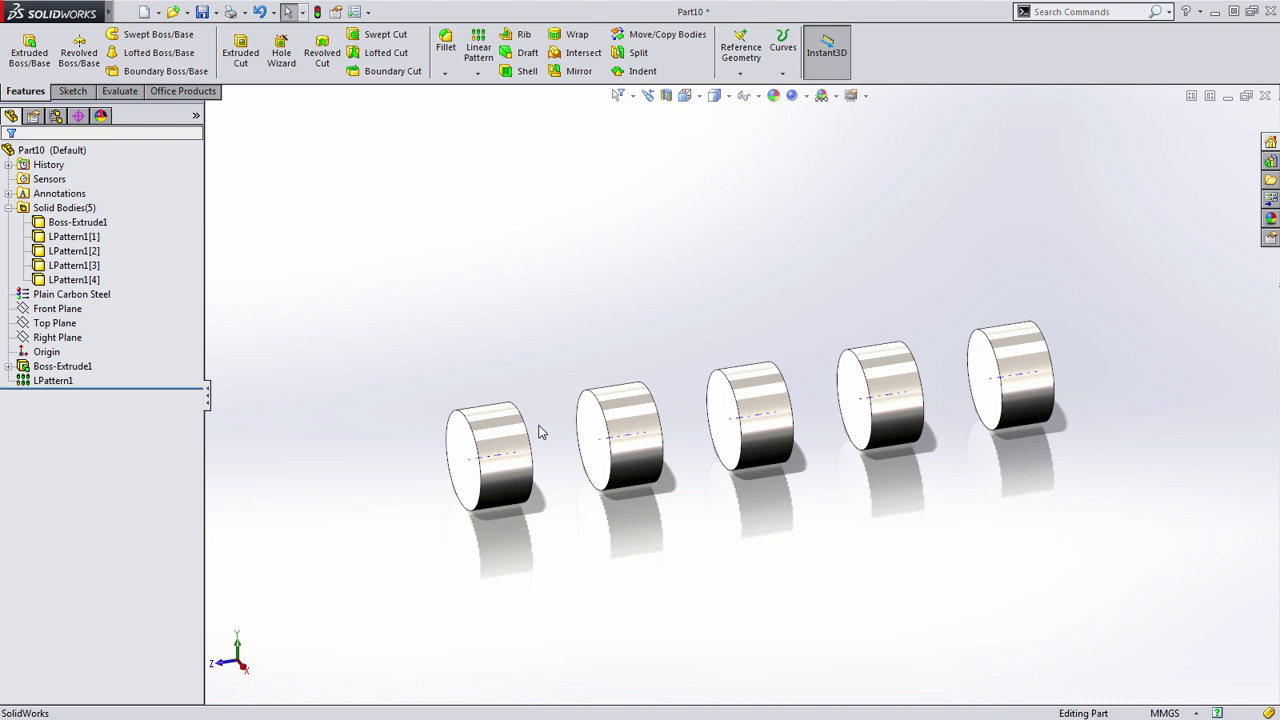
pyautogui.press('s')
pyautogui.click(594, 349)
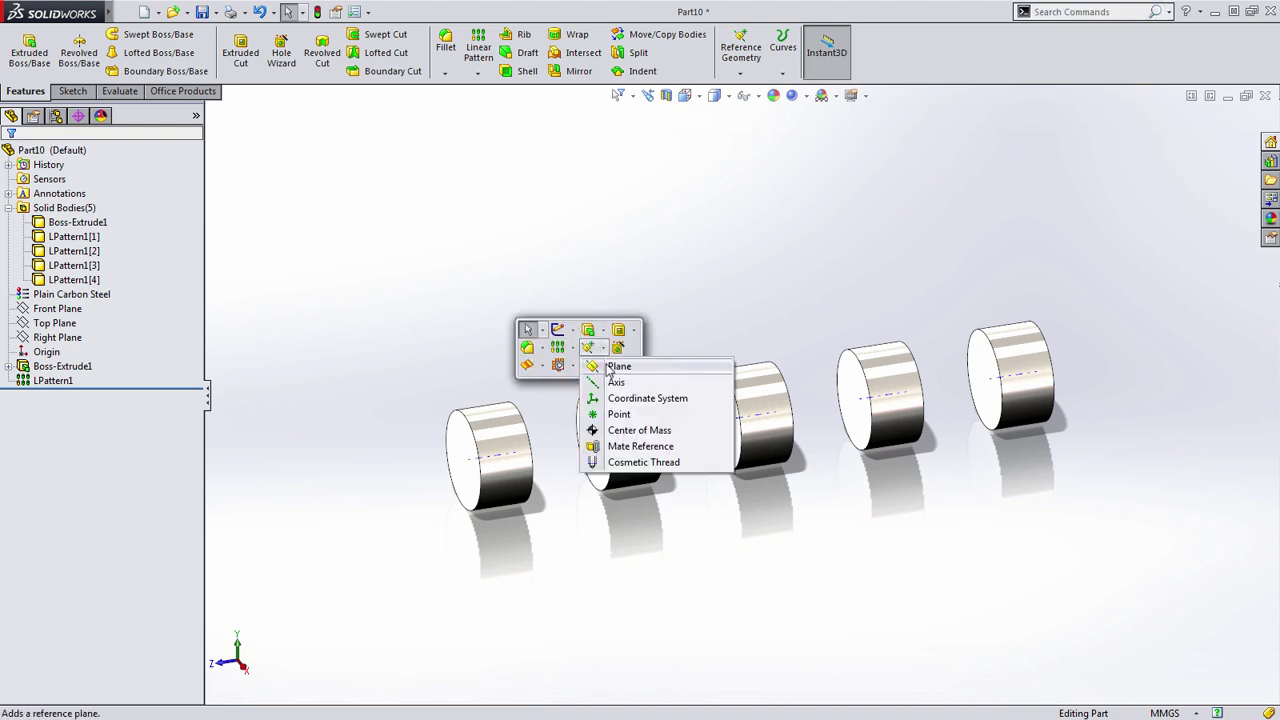
pyautogui.click(610, 363)
pyautogui.click(593, 432)
pyautogui.moveTo(593, 432); pyautogui.dragTo(520, 398, button='middle')
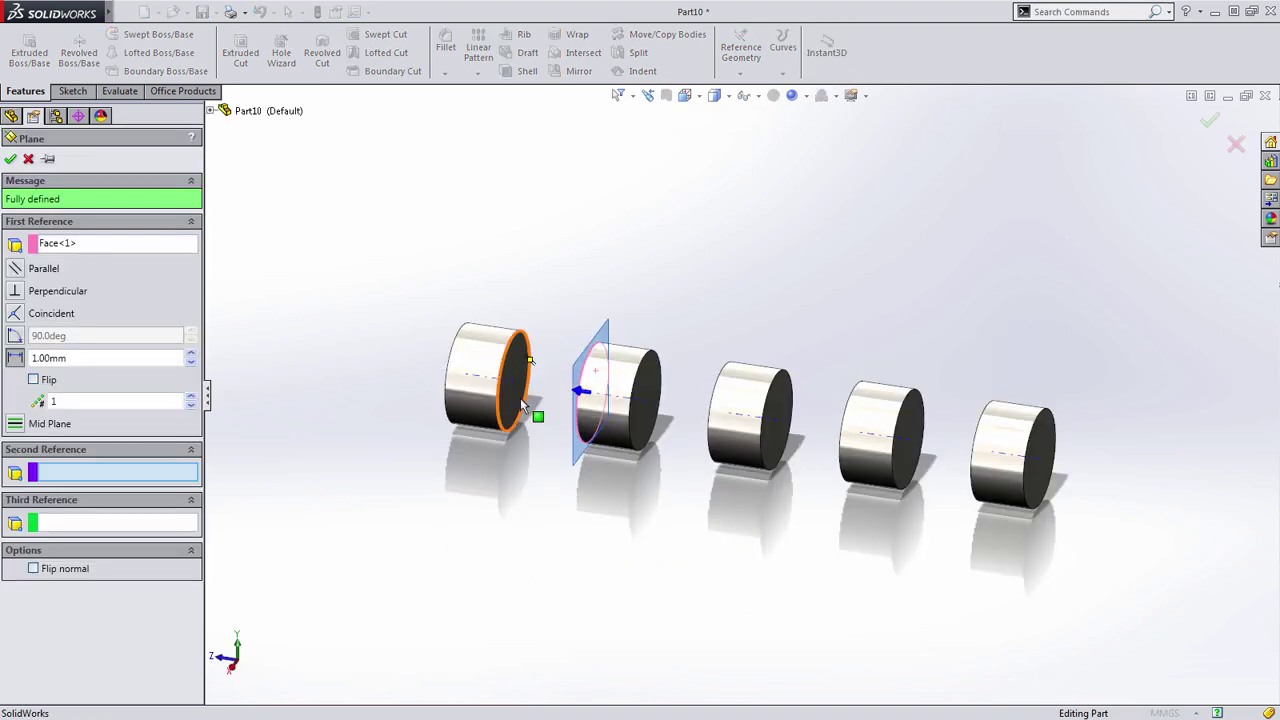
pyautogui.click(529, 365)
pyautogui.rightClick(540, 370)
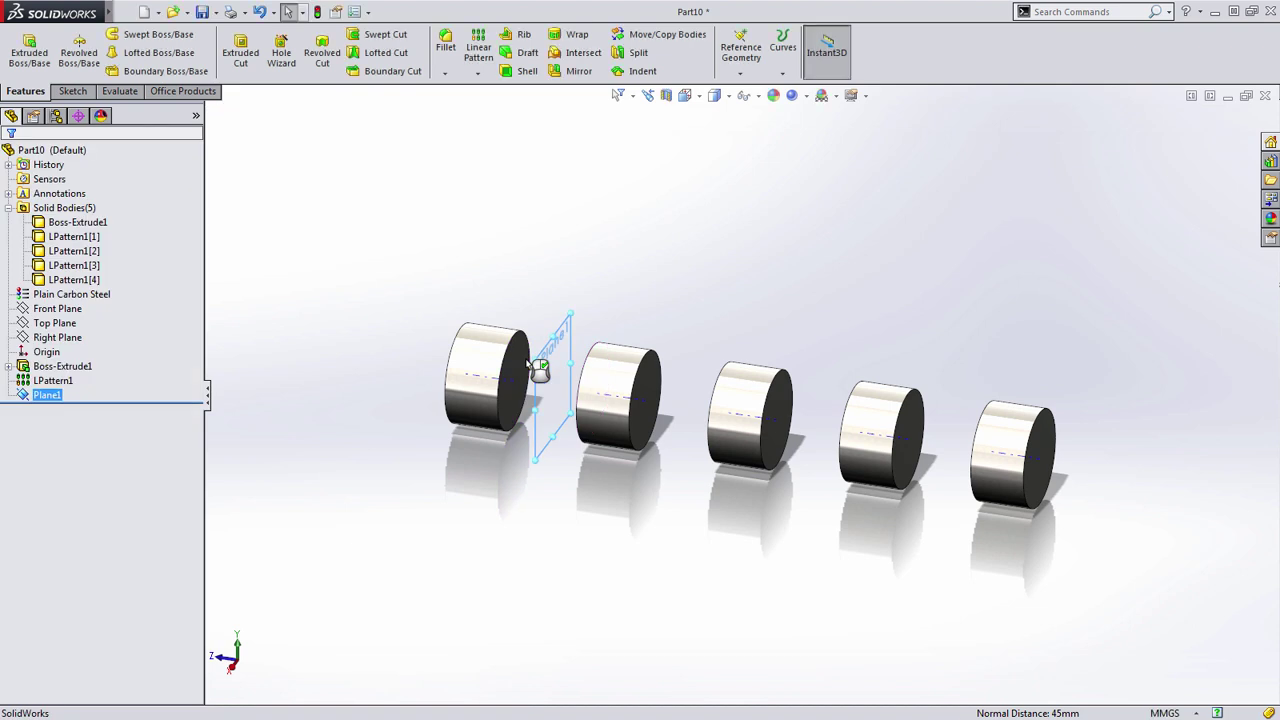
pyautogui.moveTo(366, 342); pyautogui.dragTo(470, 330, button='middle')
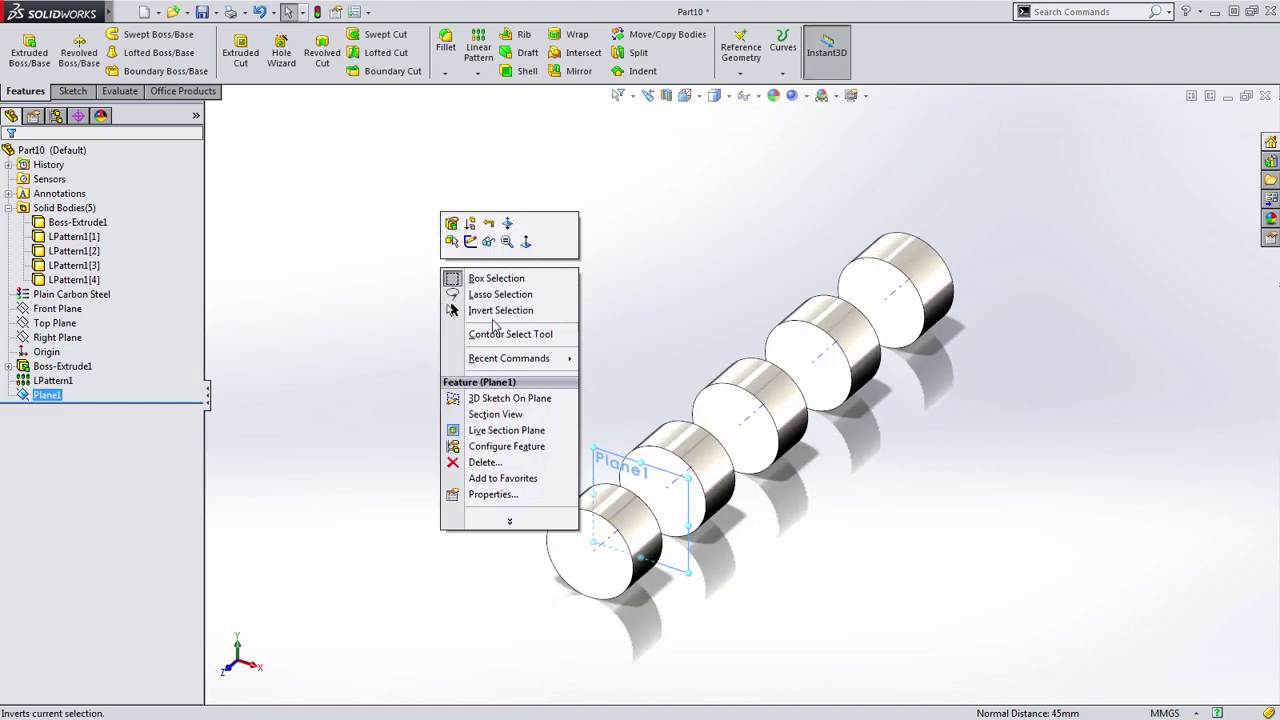
# Start a sketch on Plane1 and draw a Ø40 circle left of the origin.
pyautogui.click(470, 241)
pyautogui.click(466, 298)
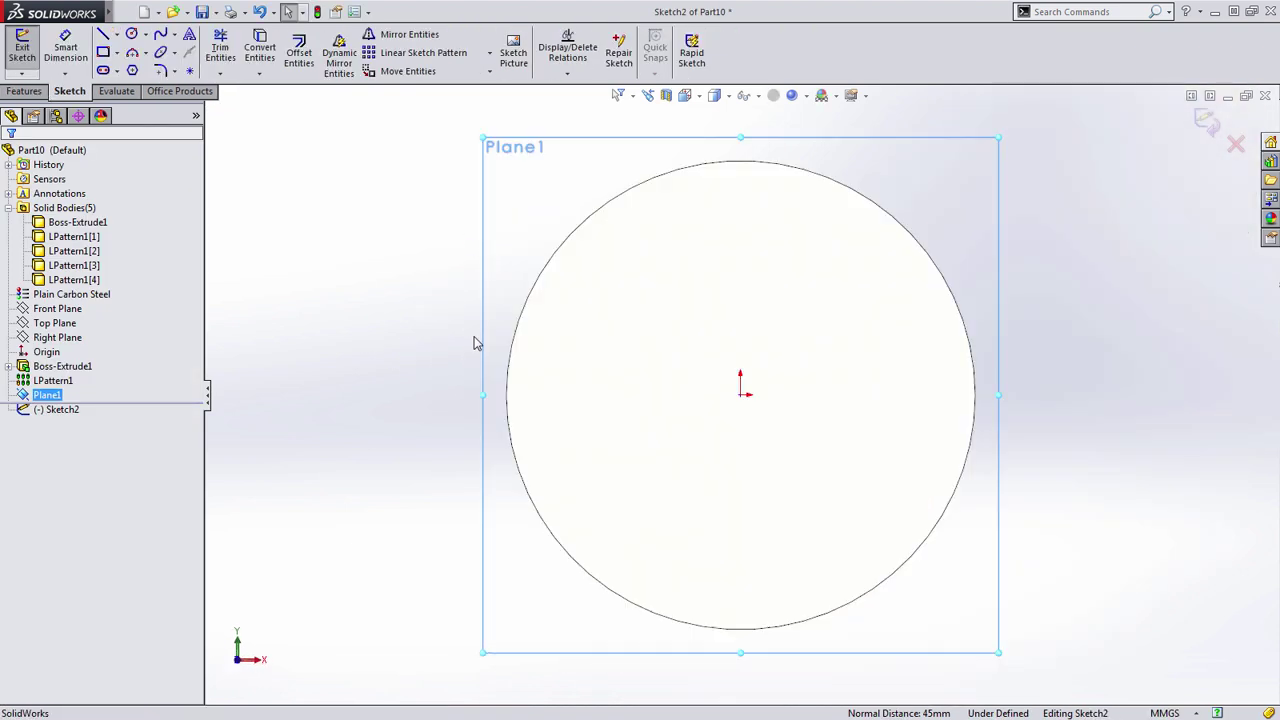
pyautogui.press('z')
pyautogui.press('s')
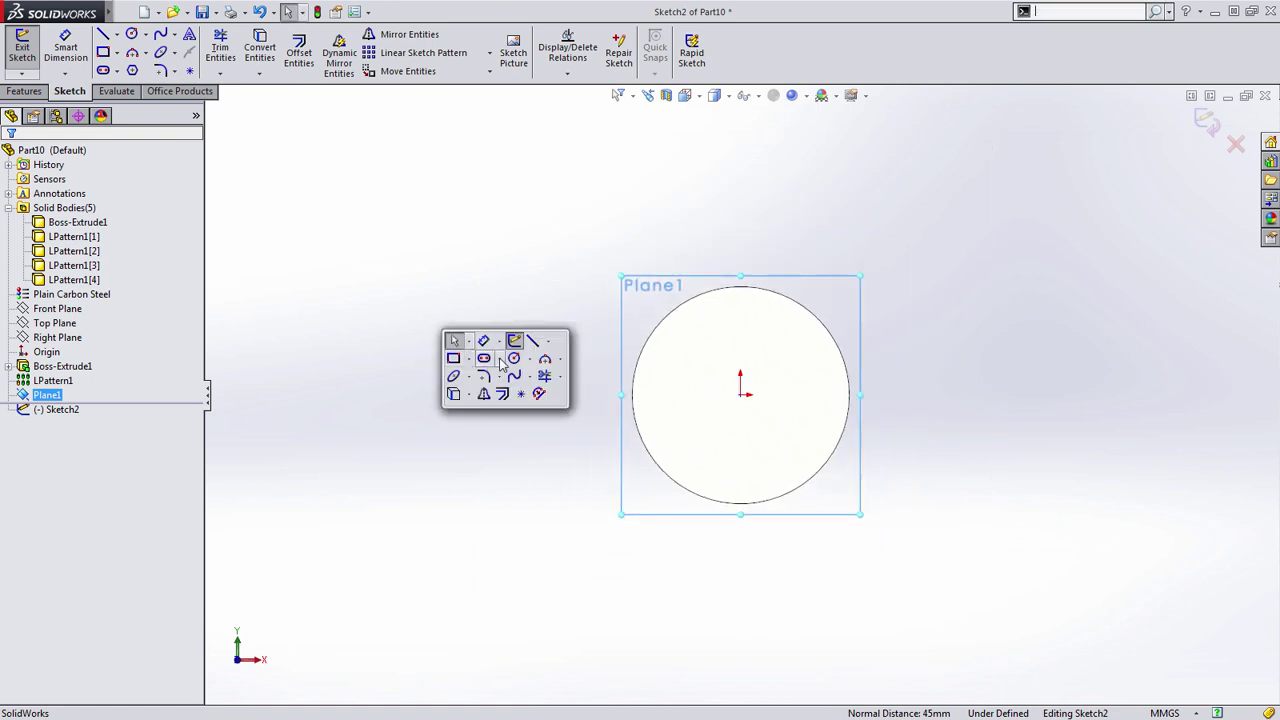
pyautogui.click(514, 358)
pyautogui.click(528, 403)
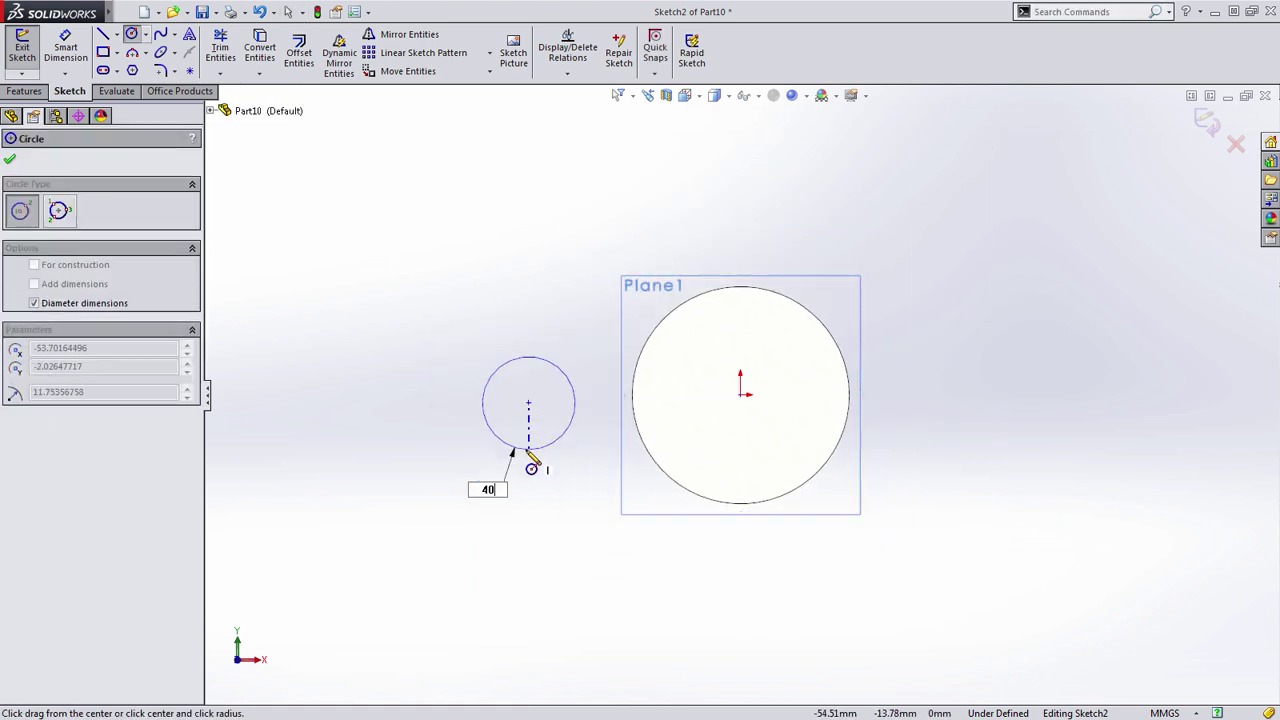
pyautogui.press('Return')
# Dimension the circle at Ø40 and 40 mm from the origin.
pyautogui.press('s')
pyautogui.click(603, 463)
pyautogui.click(575, 466)
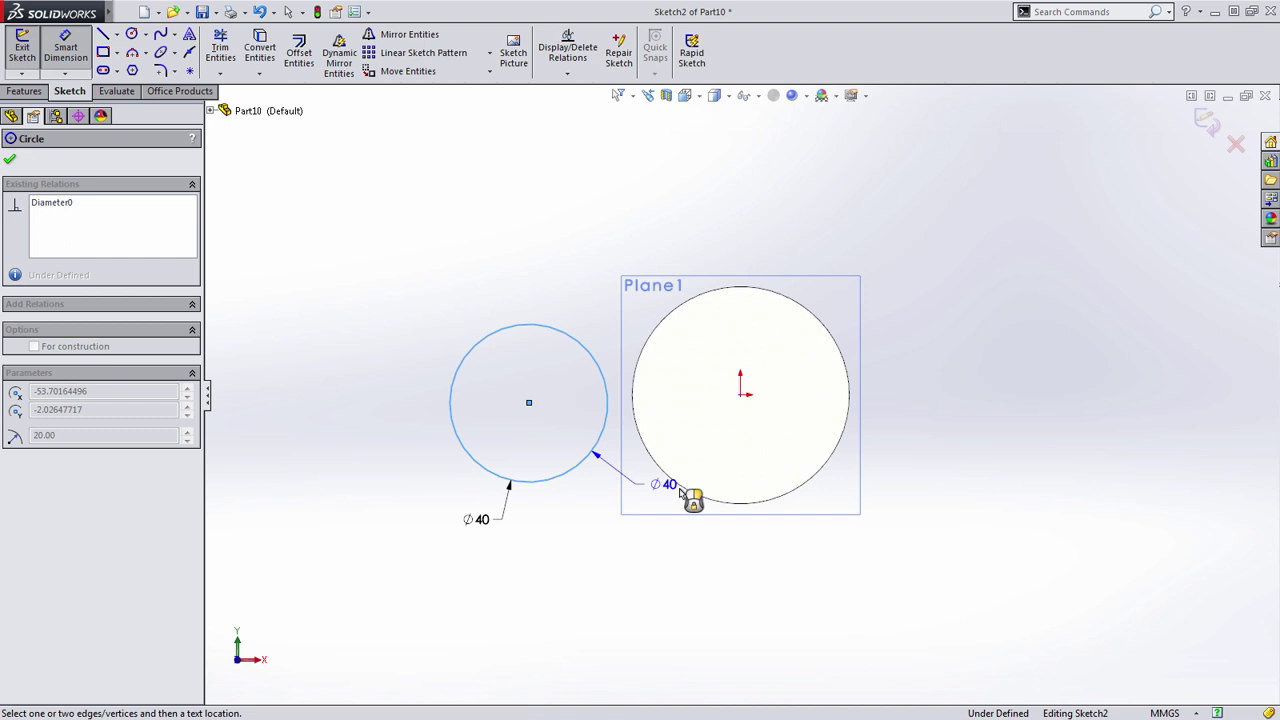
pyautogui.click(689, 497)
pyautogui.click(663, 567)
pyautogui.write('4')
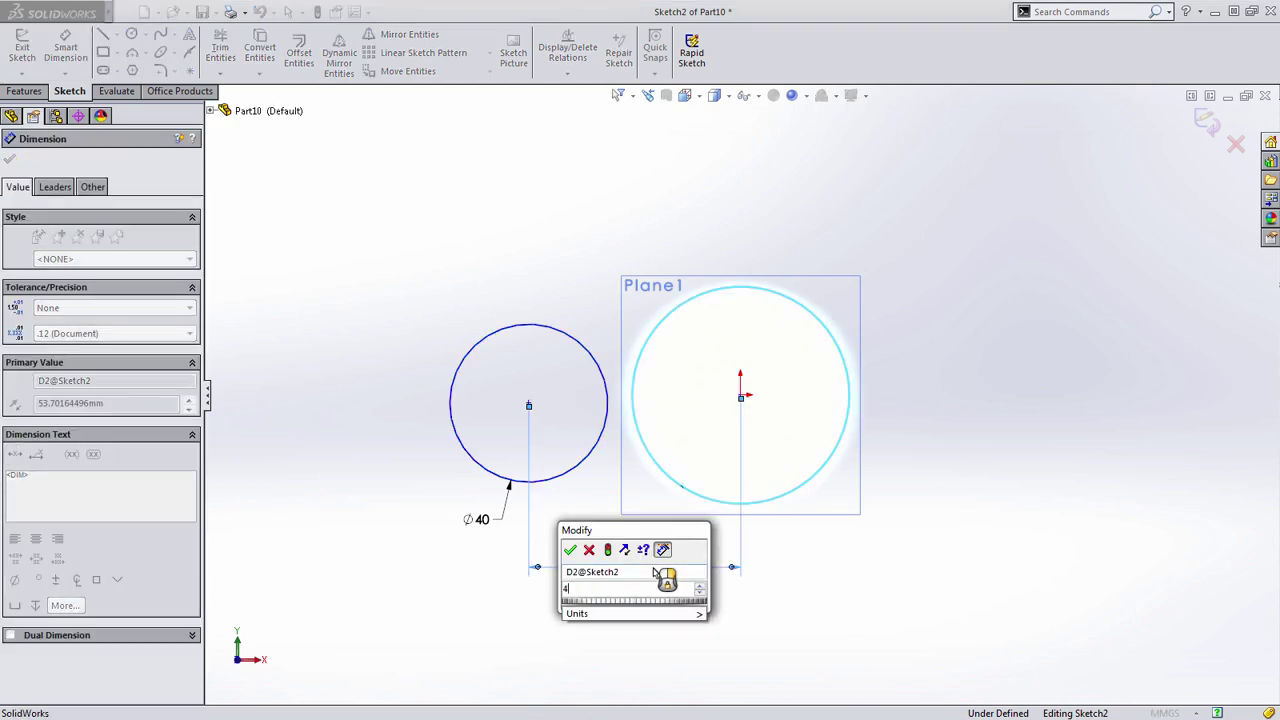
pyautogui.write('0')
pyautogui.press('Return')
pyautogui.press('Escape')
# Add a Horizontal relation between the circle centre and the origin.
pyautogui.click(583, 404)
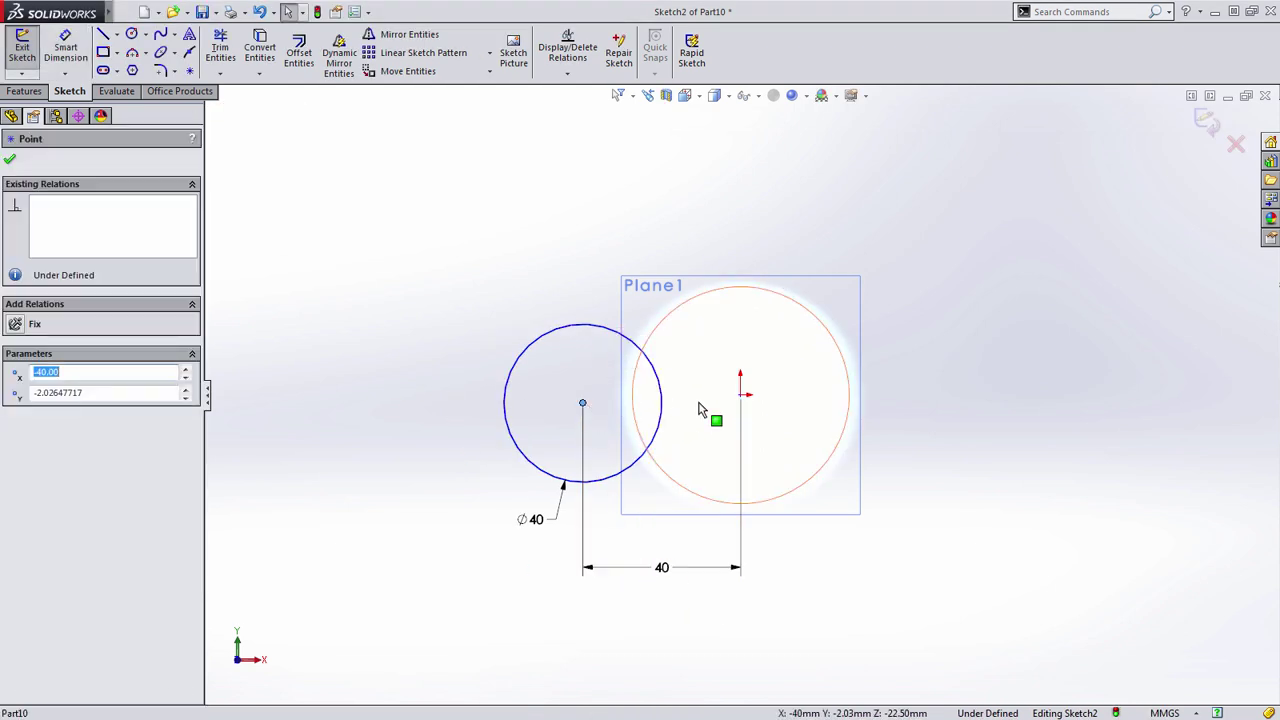
pyautogui.keyDown('ctrl'); pyautogui.click(741, 395); pyautogui.keyUp('ctrl')
pyautogui.click(790, 344)
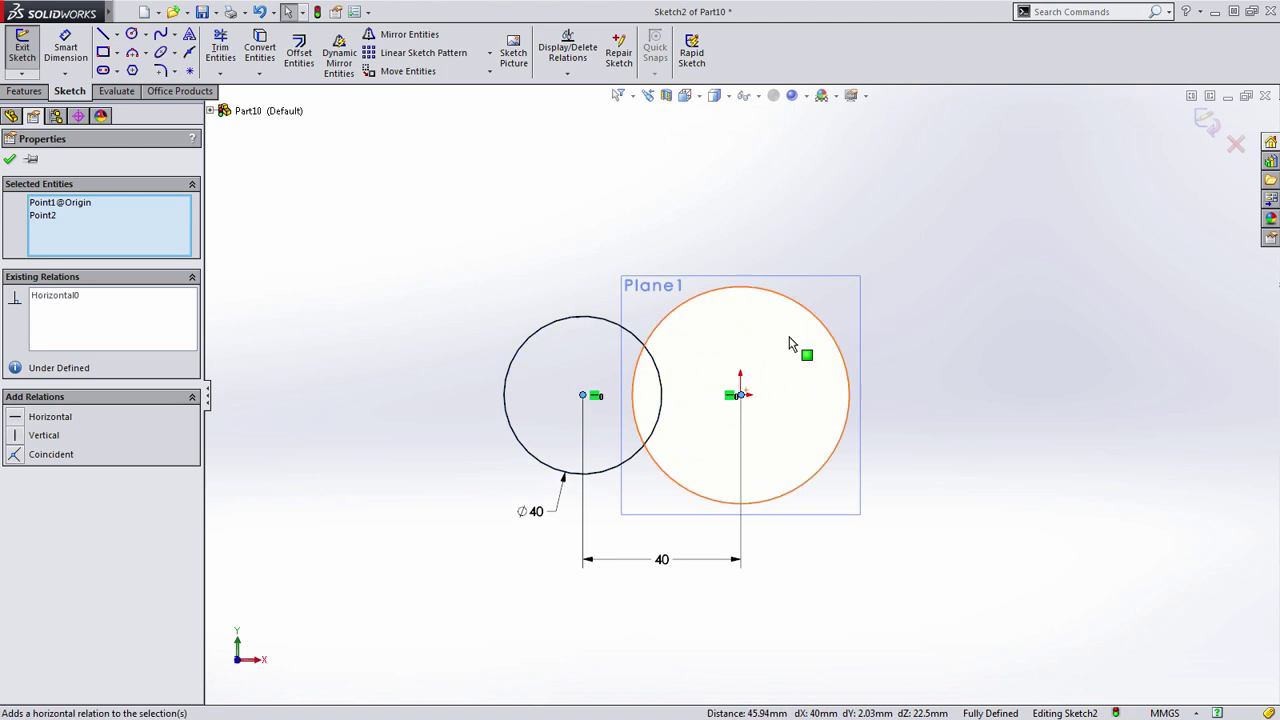
pyautogui.click(934, 374)
pyautogui.moveTo(934, 374)
pyautogui.mouseDown(button='middle')
pyautogui.moveTo(1051, 403)
pyautogui.moveTo(837, 449)
pyautogui.moveTo(843, 474)
pyautogui.moveTo(851, 414)
pyautogui.moveTo(813, 404)
pyautogui.moveTo(818, 357)
pyautogui.moveTo(866, 468)
pyautogui.mouseUp(button='middle')
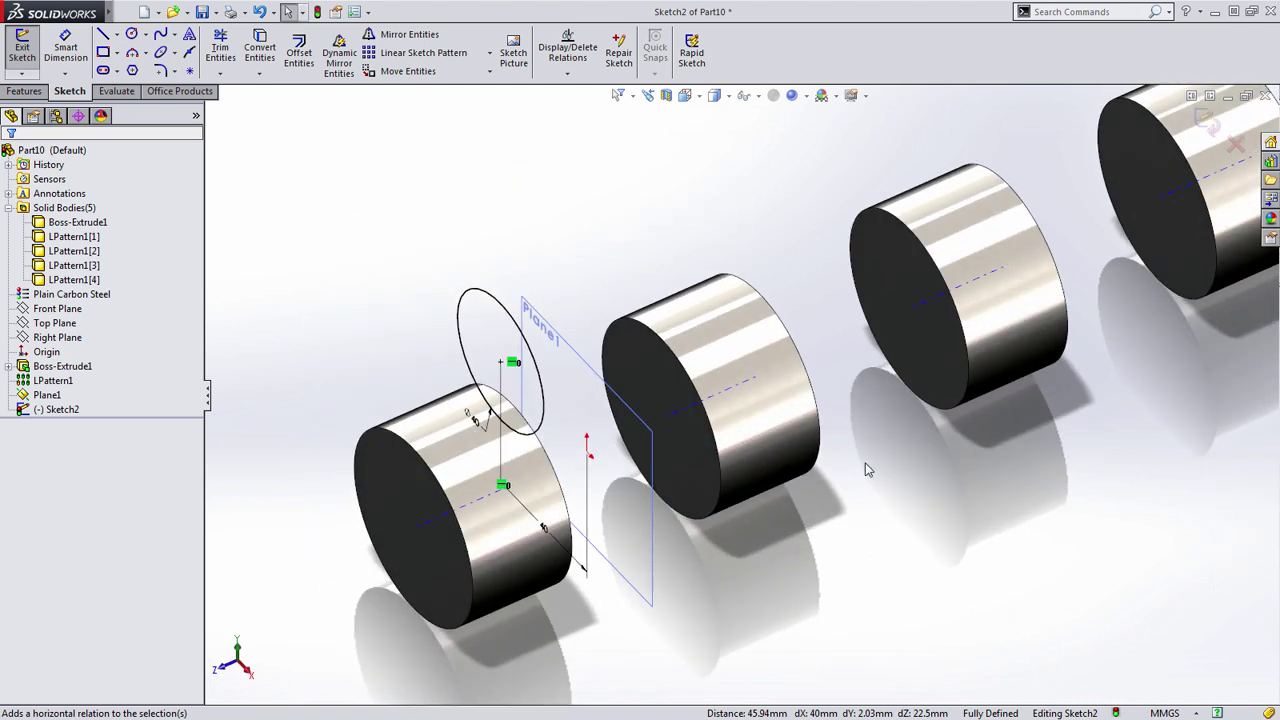
# Exit the sketch and extrude the Ø40 circle Mid Plane 20 mm as a new body.
pyautogui.scroll(3, 870, 450)
pyautogui.hotkey('ctrl', 'b')
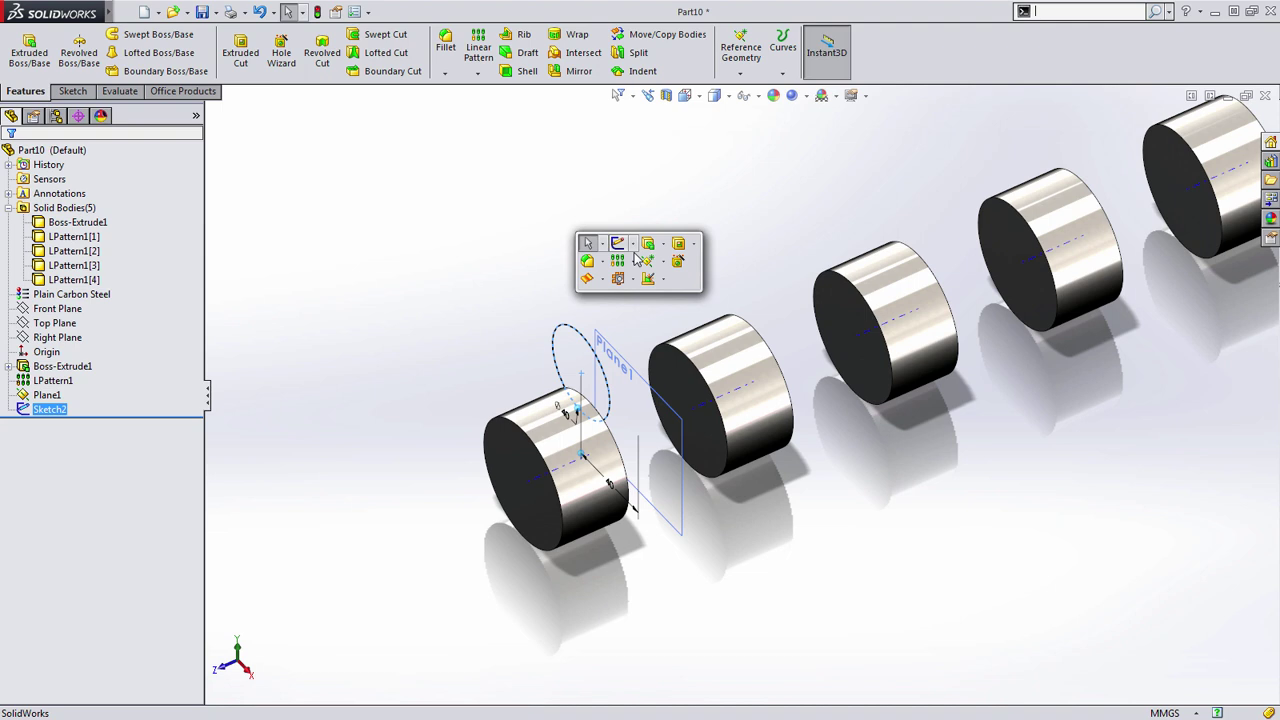
pyautogui.click(647, 245)
pyautogui.rightClick(630, 181)
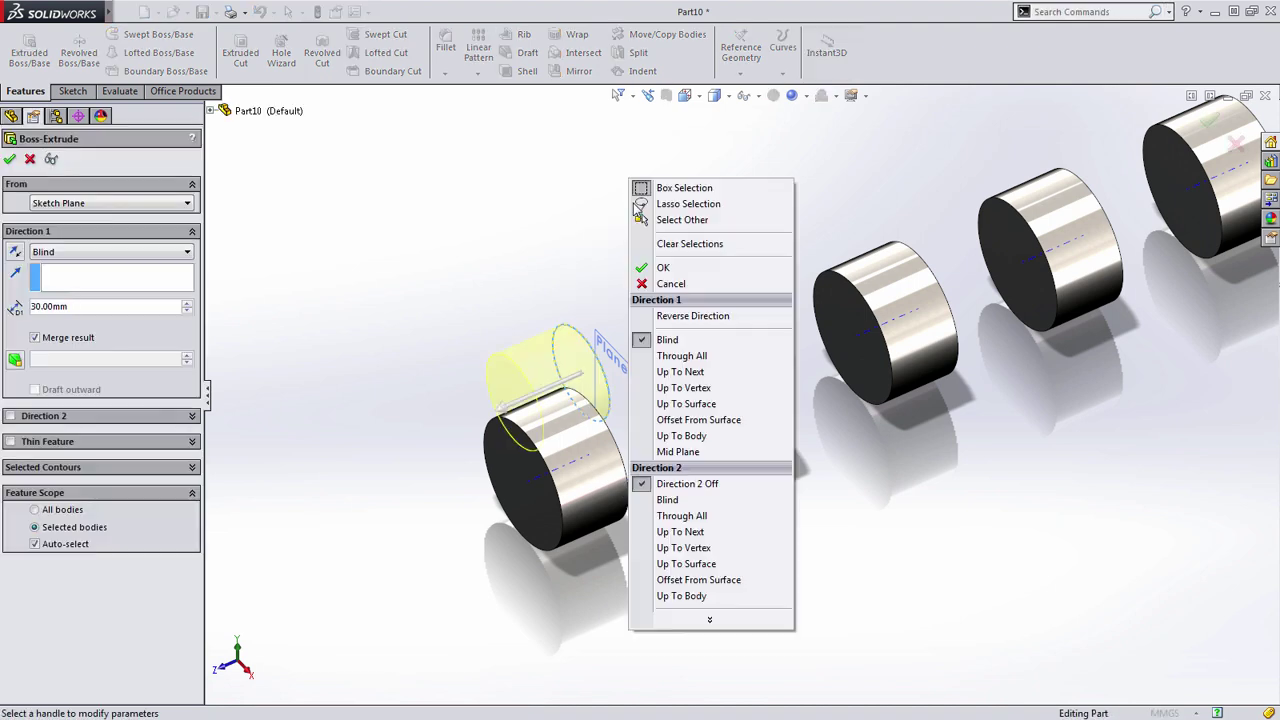
pyautogui.click(678, 452)
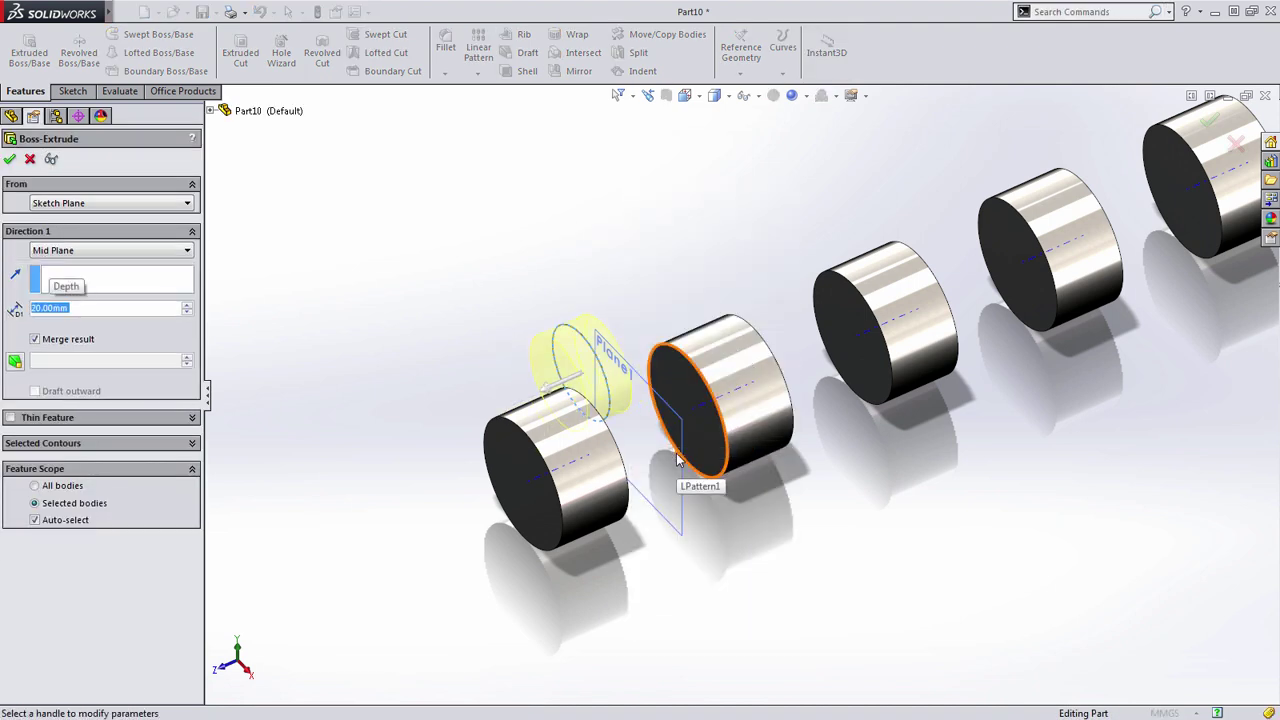
pyautogui.moveTo(720, 534); pyautogui.dragTo(651, 469, button='middle')
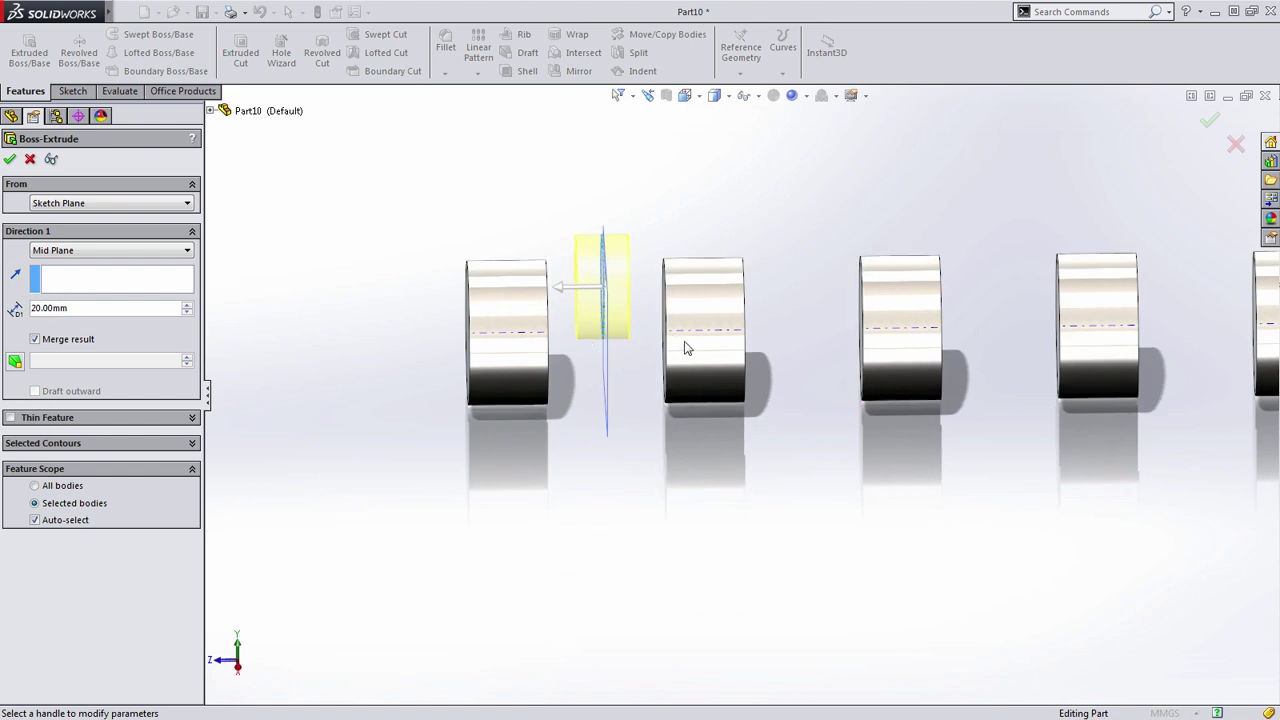
pyautogui.moveTo(414, 220); pyautogui.dragTo(400, 214, button='right')
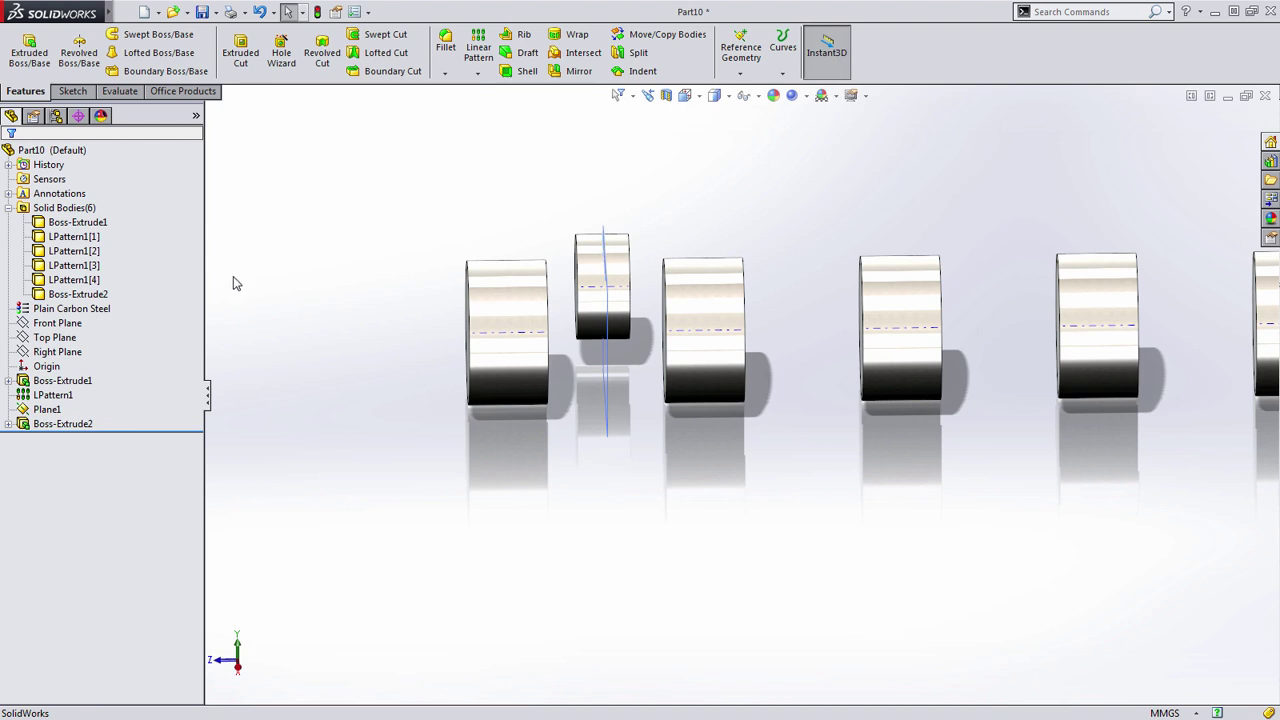
pyautogui.click(102, 296)
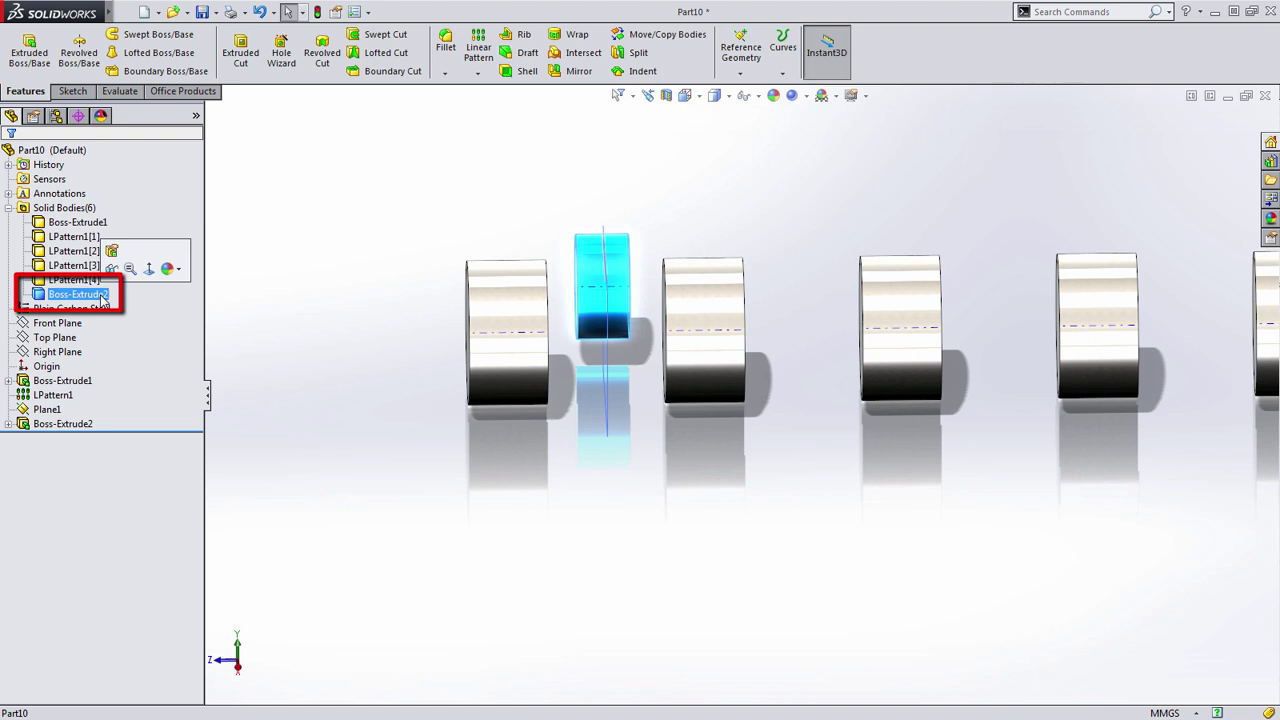
# Start a sketch on the small body's end face and draw Ø49 and Ø67 circles.
pyautogui.click(320, 325)
pyautogui.moveTo(340, 337); pyautogui.dragTo(447, 383, button='middle')
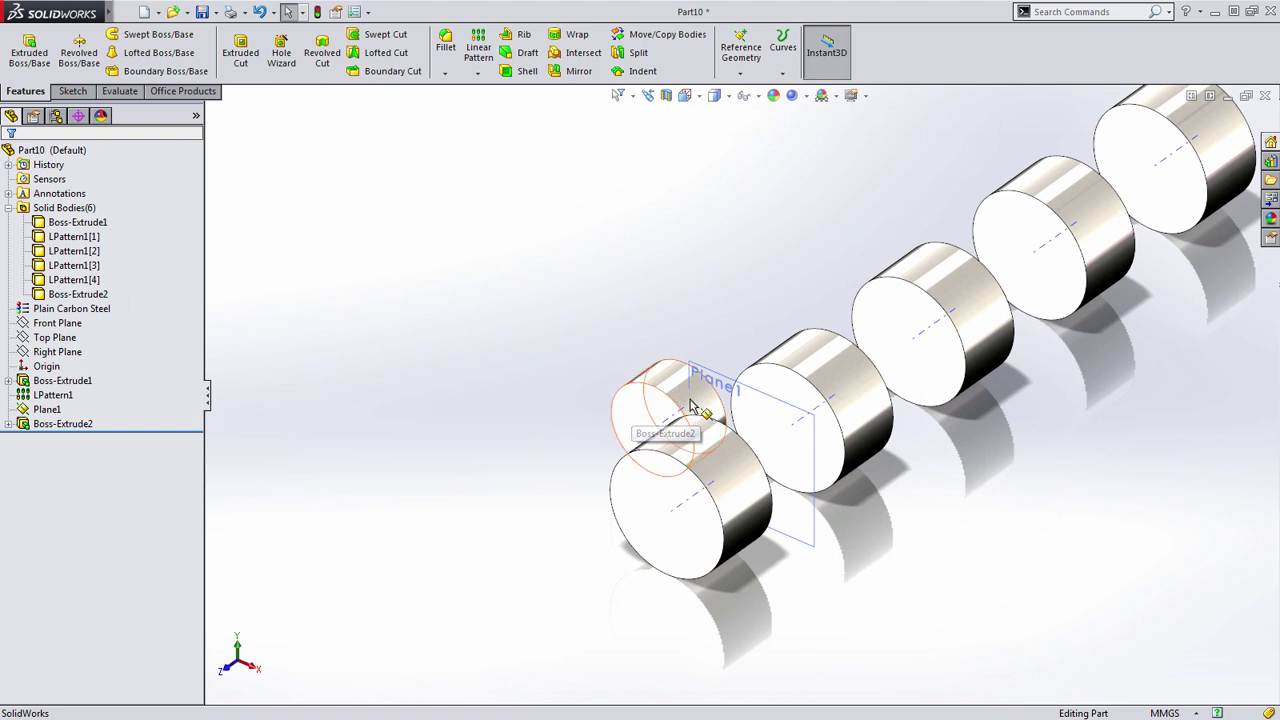
pyautogui.click(640, 410)
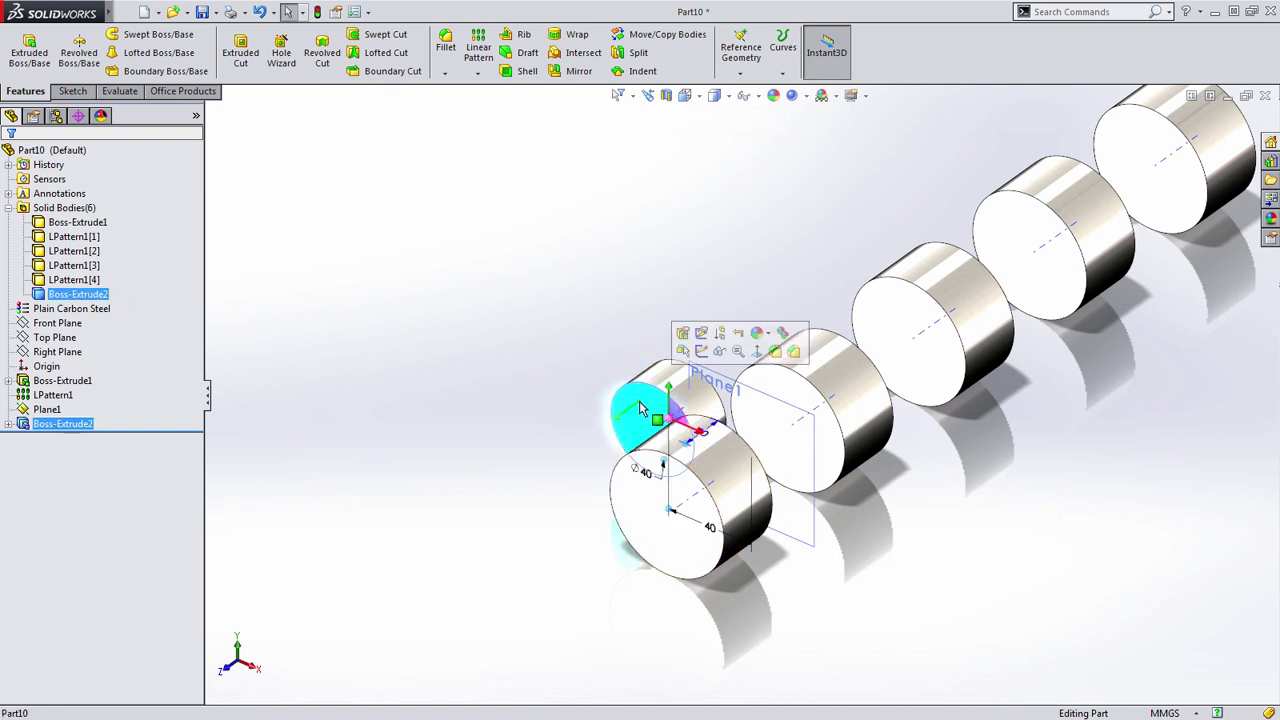
pyautogui.click(703, 352)
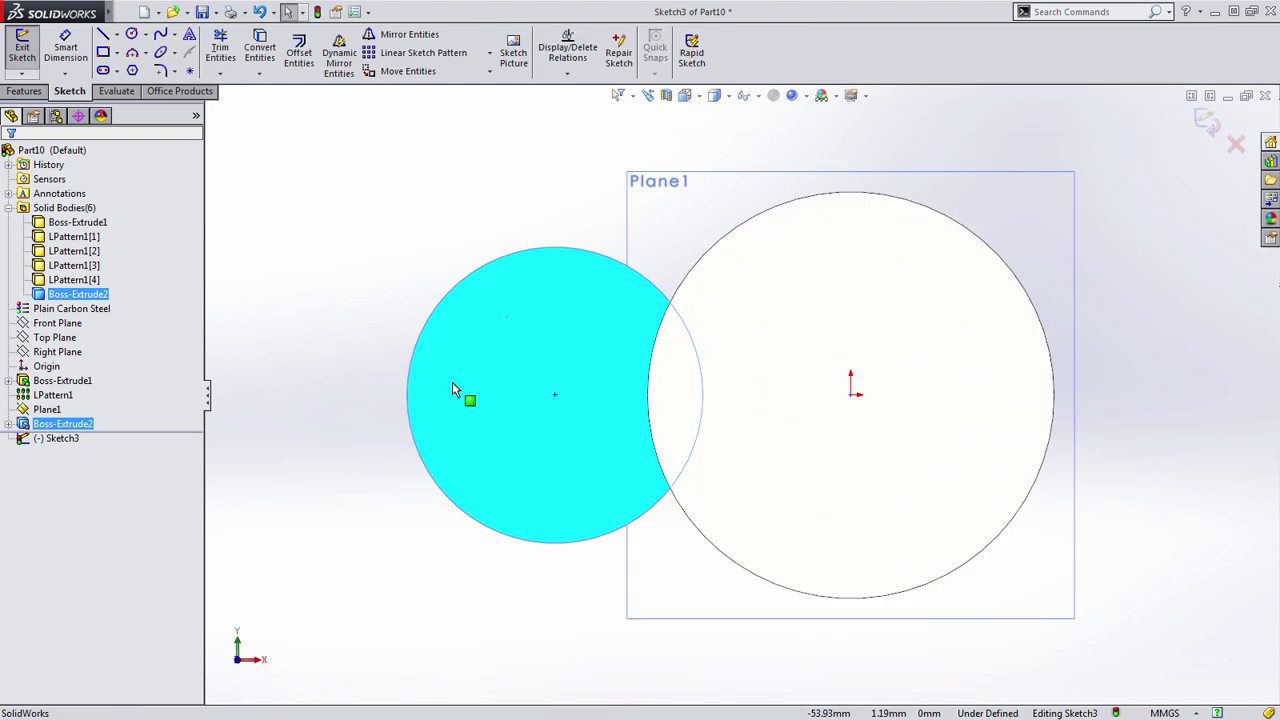
pyautogui.press('f')
pyautogui.press('s')
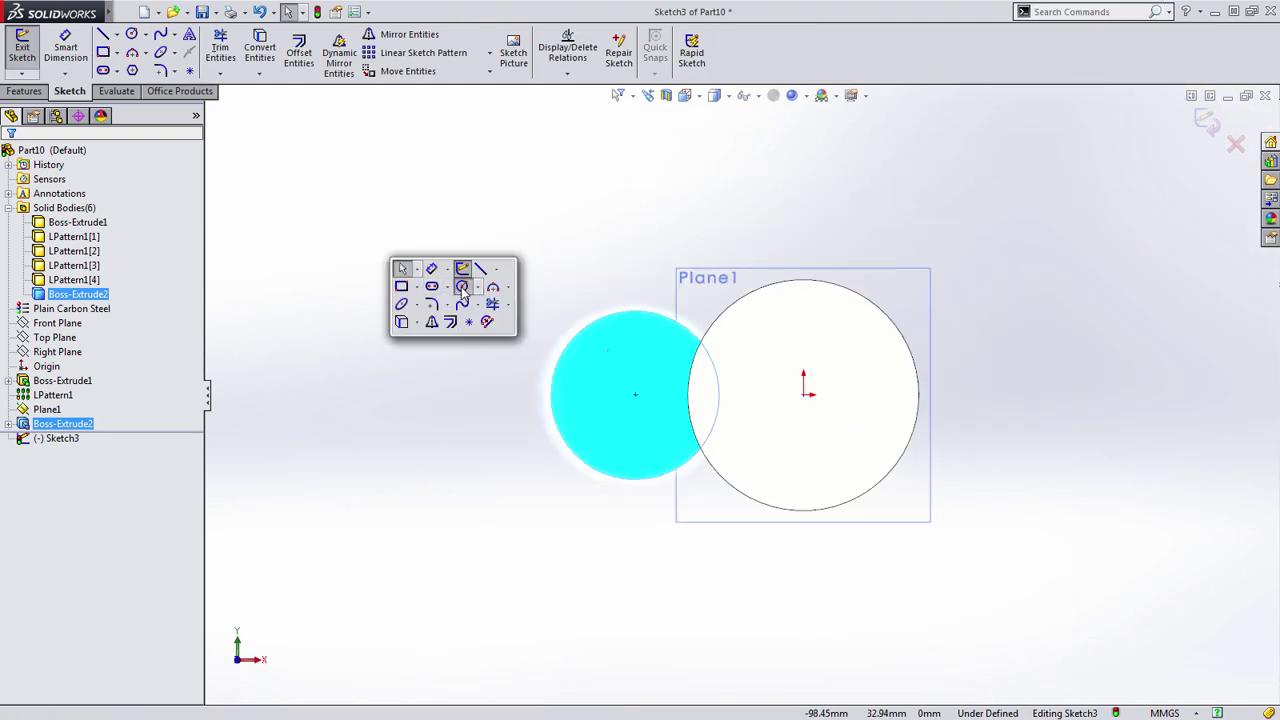
pyautogui.click(461, 286)
pyautogui.moveTo(635, 395); pyautogui.dragTo(600, 520)
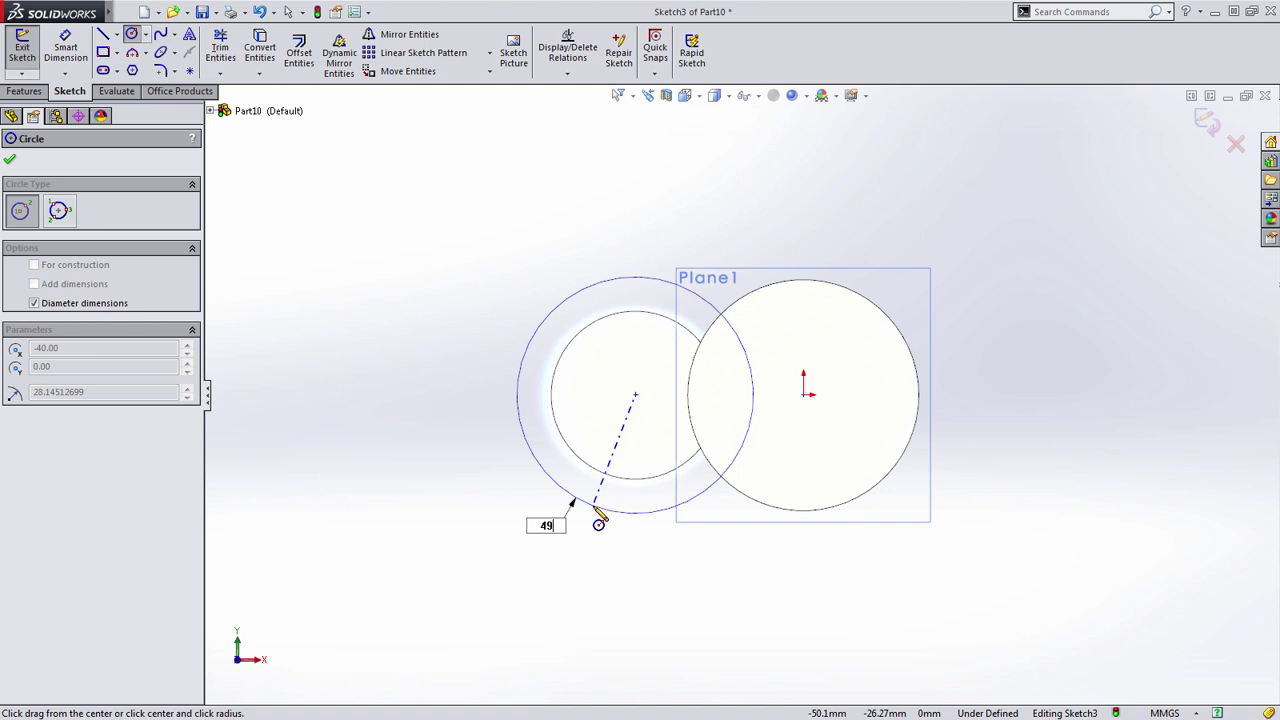
pyautogui.moveTo(803, 395); pyautogui.dragTo(757, 548)
# Draw top and bottom lines tangent to both circles.
pyautogui.press('s')
pyautogui.click(757, 566)
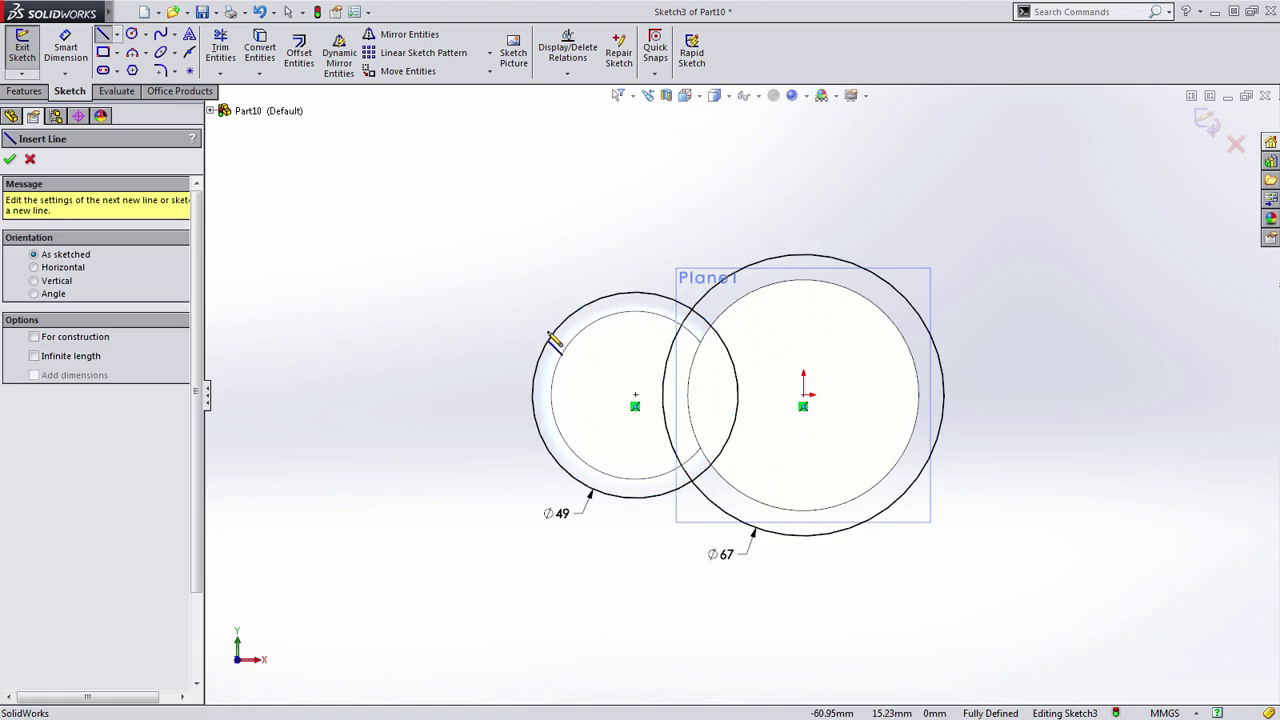
pyautogui.click(635, 293)
pyautogui.doubleClick(796, 260)
pyautogui.click(600, 492)
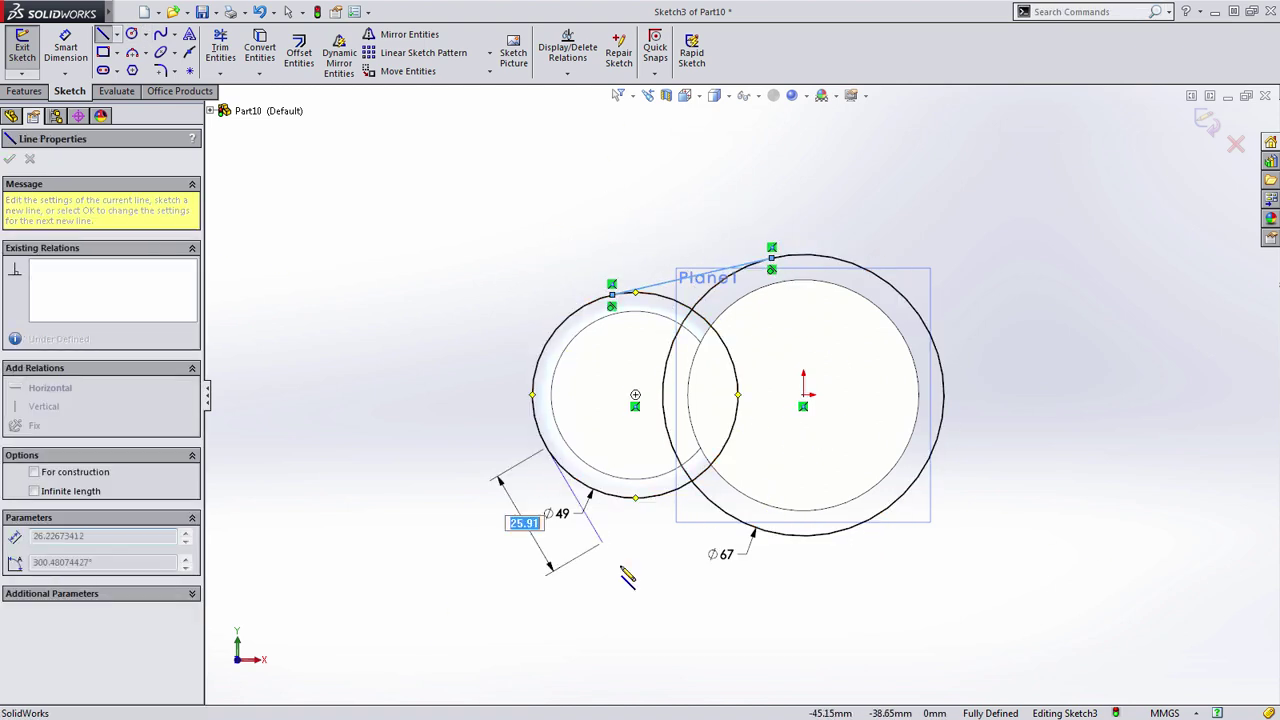
pyautogui.doubleClick(775, 535)
# Draw a Ø150 circle at the origin and two radial lines out to it.
pyautogui.press('s')
pyautogui.click(945, 385)
pyautogui.click(803, 395)
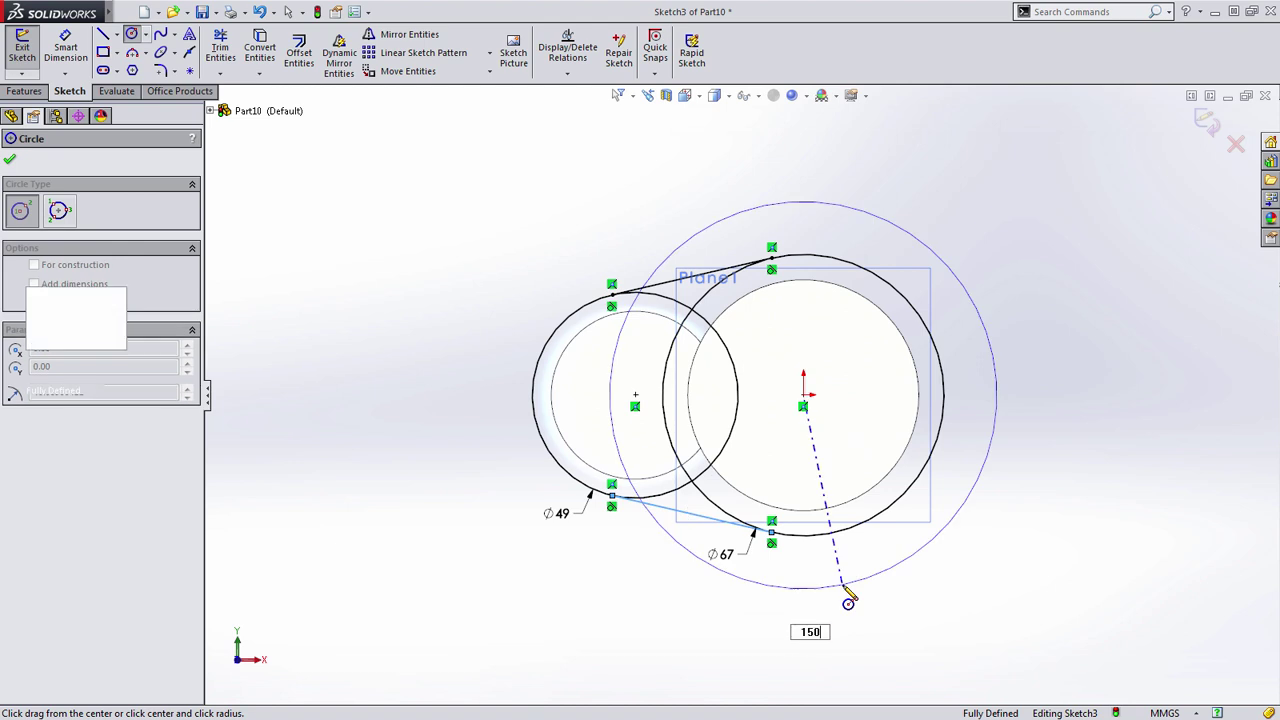
pyautogui.click(1040, 605)
pyautogui.press('s')
pyautogui.click(946, 593)
pyautogui.click(803, 395)
pyautogui.doubleClick(1017, 626)
pyautogui.click(803, 395)
pyautogui.doubleClick(1085, 253)
# Trim away the left part of the Ø150 circle and set the radial lines 120° apart.
pyautogui.press('s')
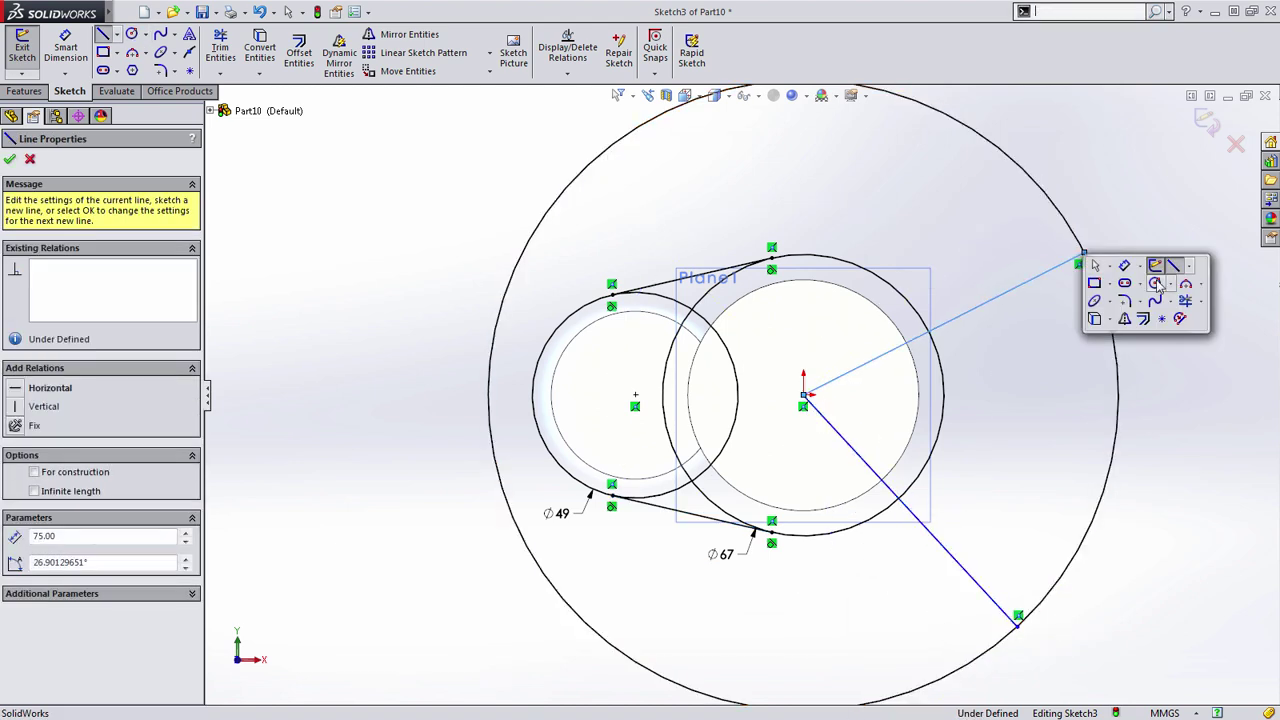
pyautogui.click(1163, 258)
pyautogui.click(1076, 236)
pyautogui.press('d')
pyautogui.click(1052, 283)
pyautogui.click(943, 543)
pyautogui.click(990, 440)
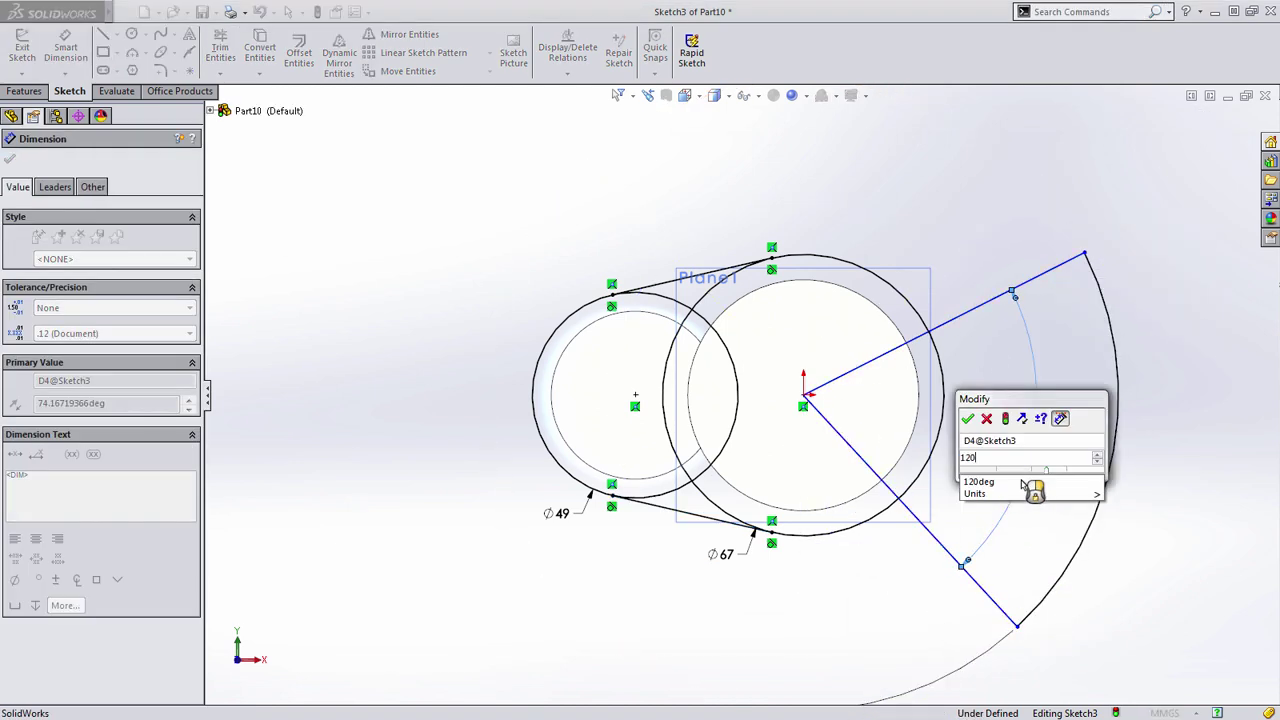
pyautogui.write('120')
pyautogui.press('Return')
# Make the two outer line endpoints vertical to fully define the sketch.
pyautogui.keyDown('ctrl'); pyautogui.click(973, 658); pyautogui.keyUp('ctrl')
pyautogui.click(1030, 590)
pyautogui.click(826, 623)
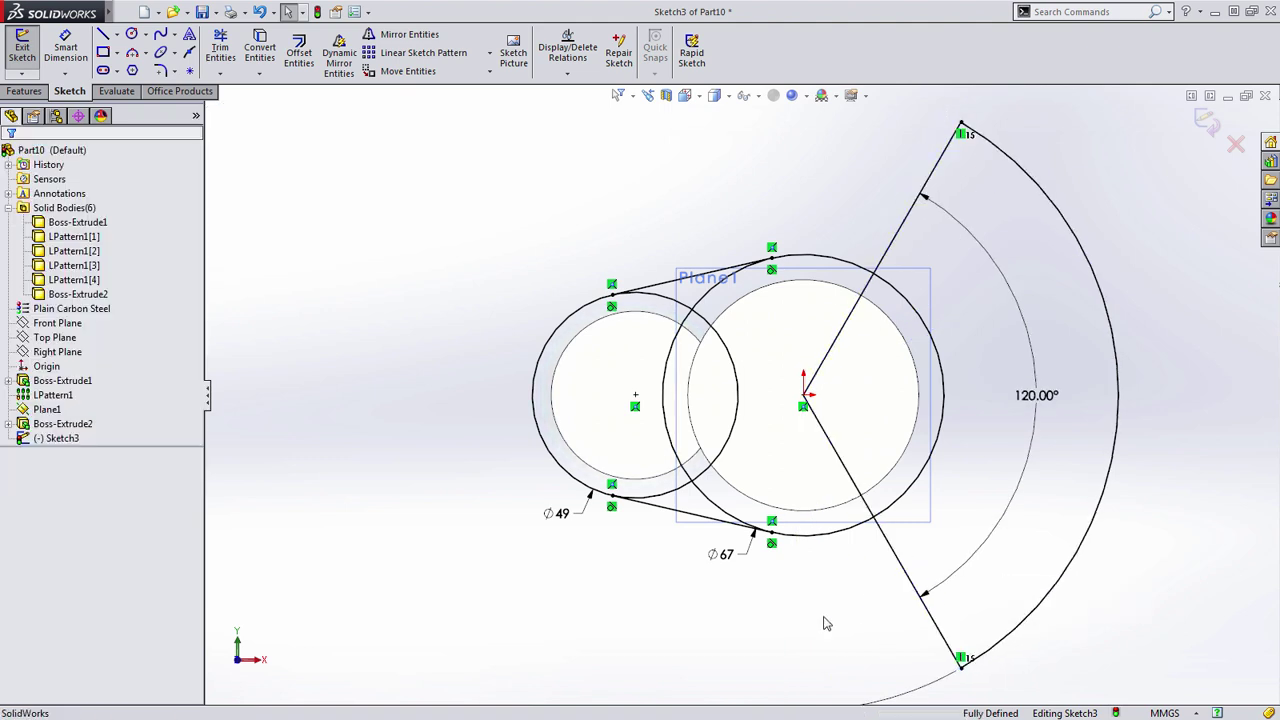
pyautogui.moveTo(826, 623)
pyautogui.mouseDown(button='middle')
pyautogui.moveTo(669, 423)
pyautogui.moveTo(660, 443)
pyautogui.moveTo(576, 425)
pyautogui.moveTo(520, 380)
pyautogui.mouseUp(button='middle')
pyautogui.scroll(3, 576, 425)
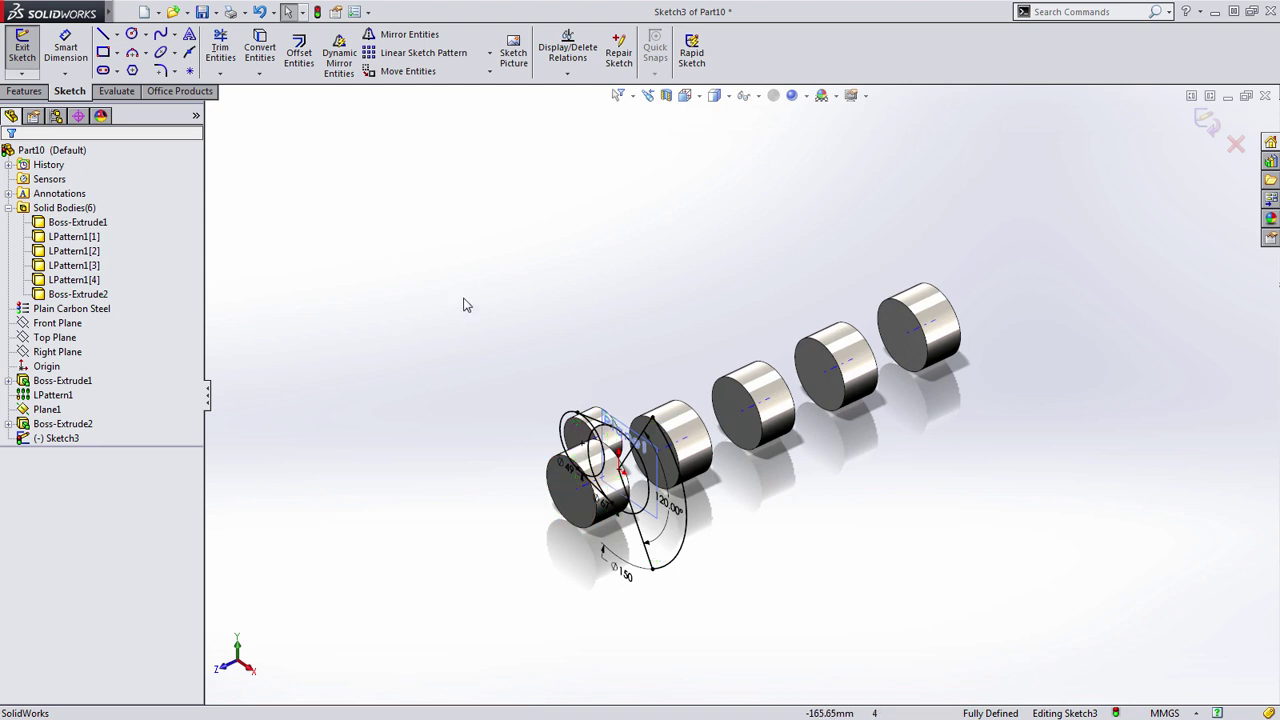
# Exit Sketch3 and pick its contours and web regions as the Boss-Extrude profile.
pyautogui.press('s')
pyautogui.click(536, 307)
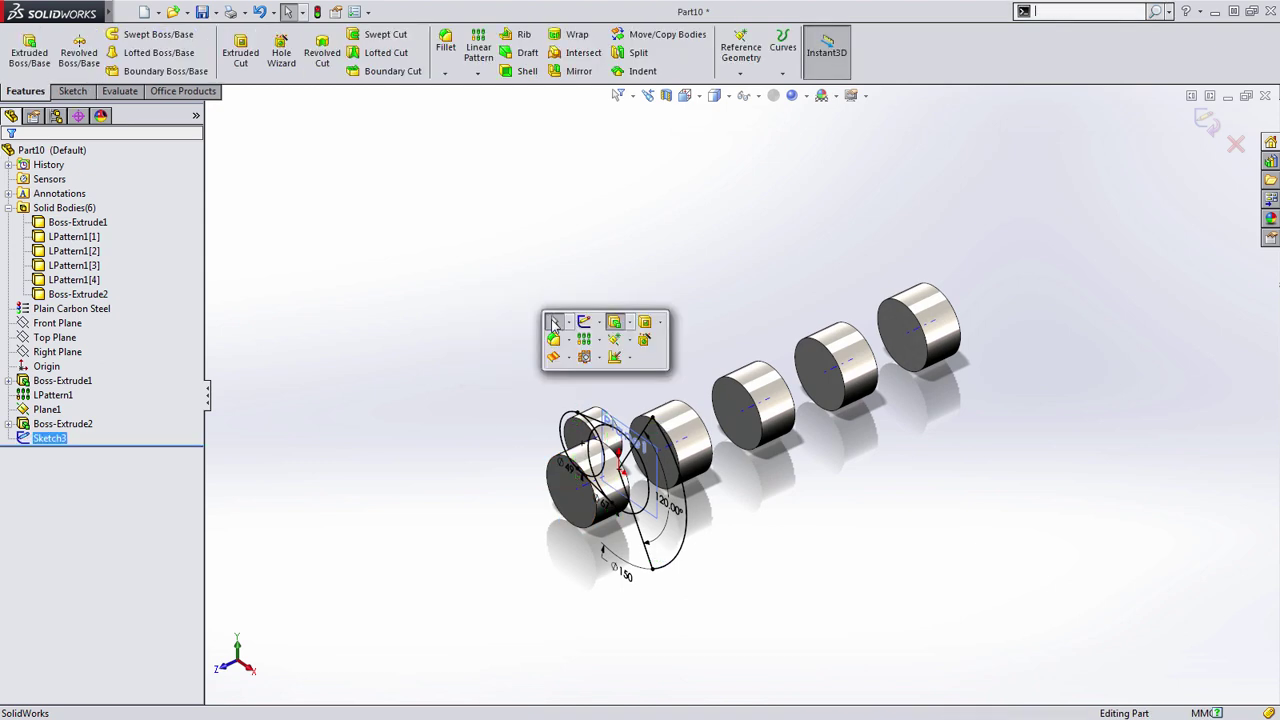
pyautogui.click(614, 322)
pyautogui.hotkey('shift', 'z')
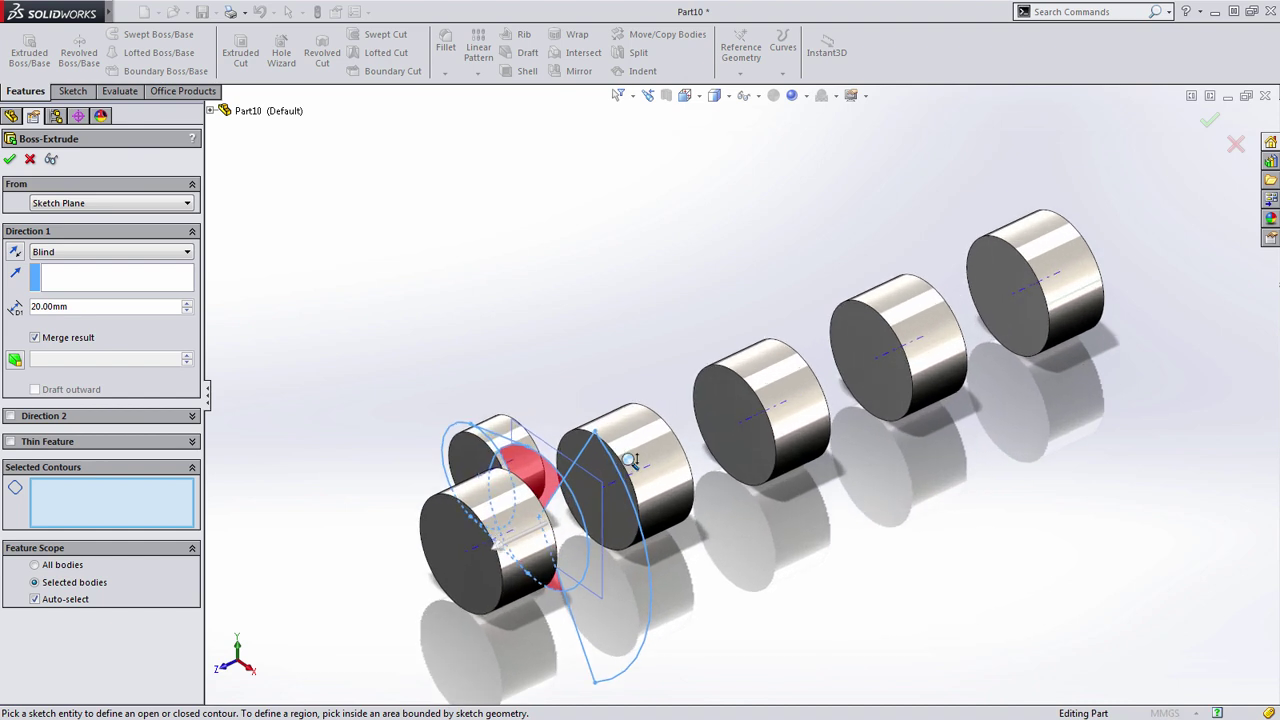
pyautogui.click(495, 450)
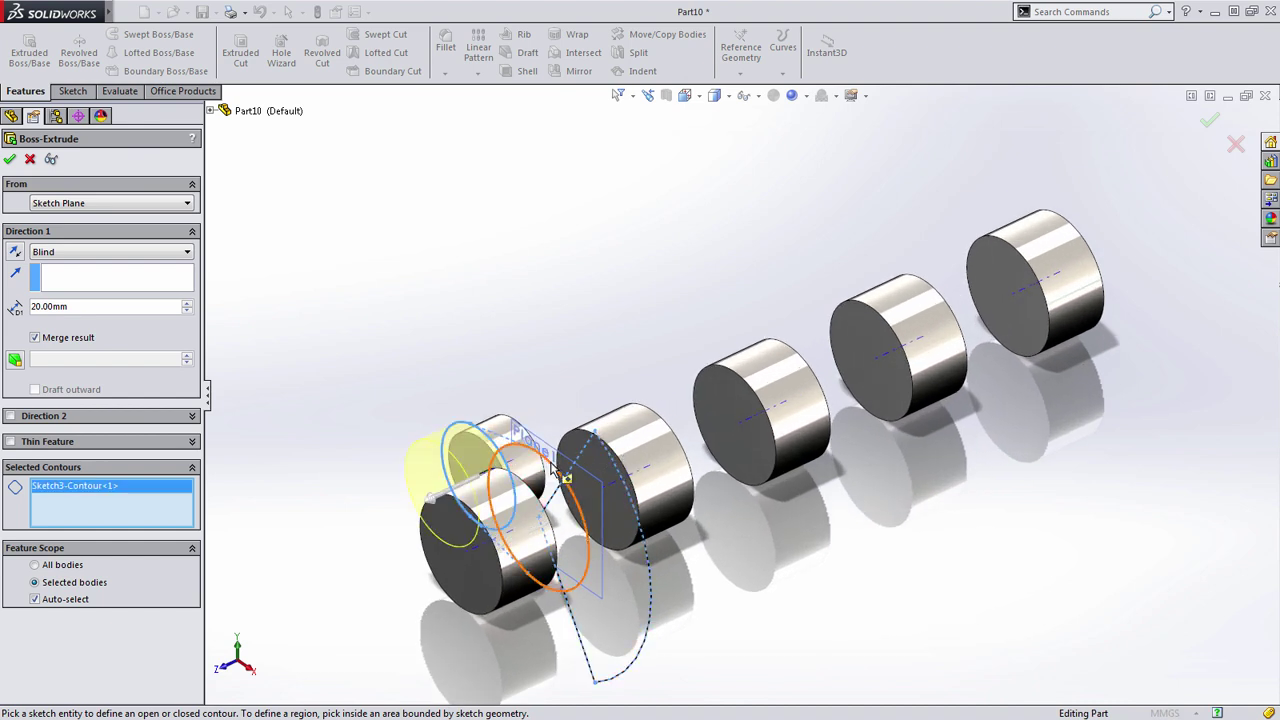
pyautogui.click(562, 474)
pyautogui.click(628, 559)
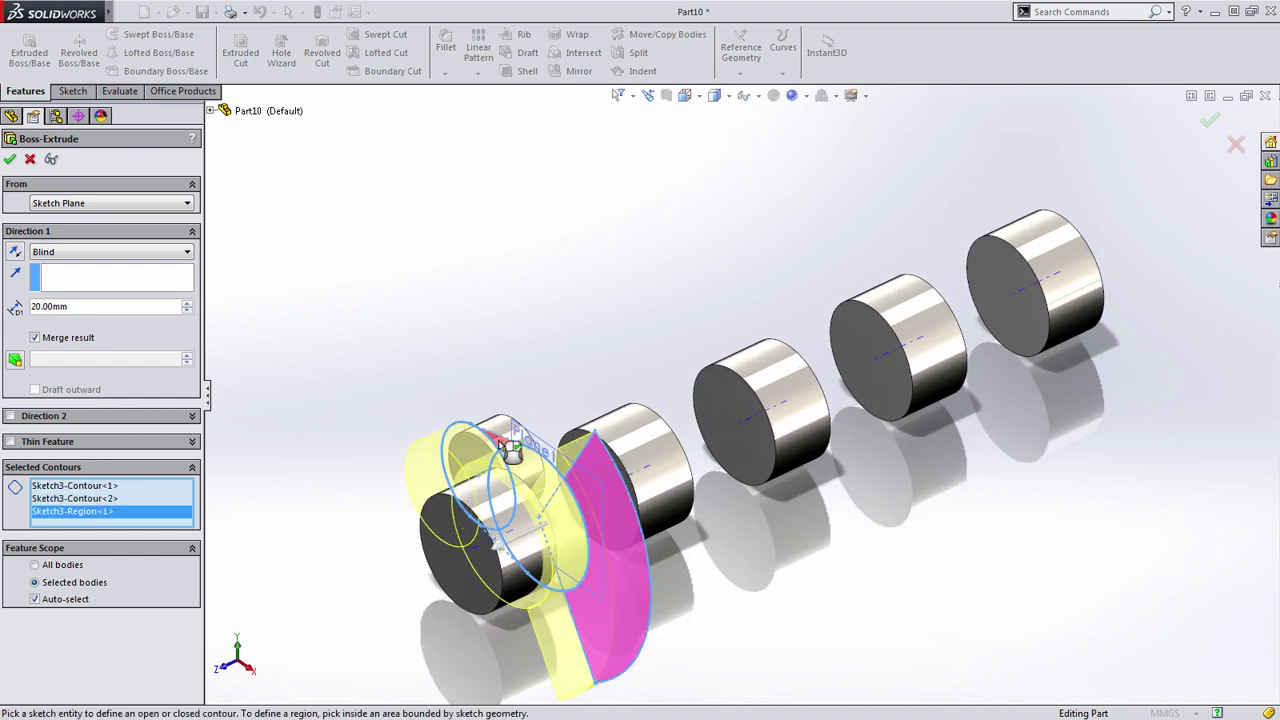
pyautogui.click(509, 451)
pyautogui.click(498, 540)
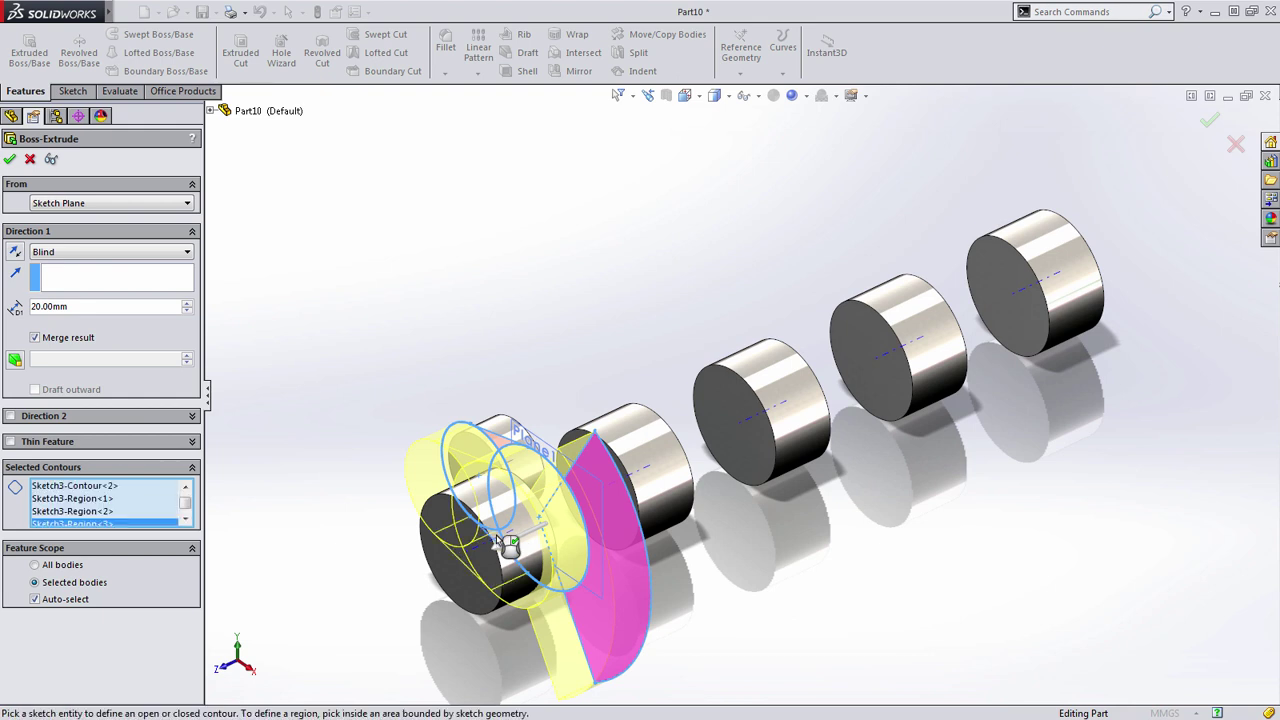
# End the extrusion Up To Surface at the adjacent cylinder face, keeping Merge result.
pyautogui.moveTo(498, 540)
pyautogui.mouseDown(button='middle')
pyautogui.moveTo(525, 470)
pyautogui.moveTo(450, 466)
pyautogui.moveTo(637, 212)
pyautogui.mouseUp(button='middle')
pyautogui.rightClick(672, 158)
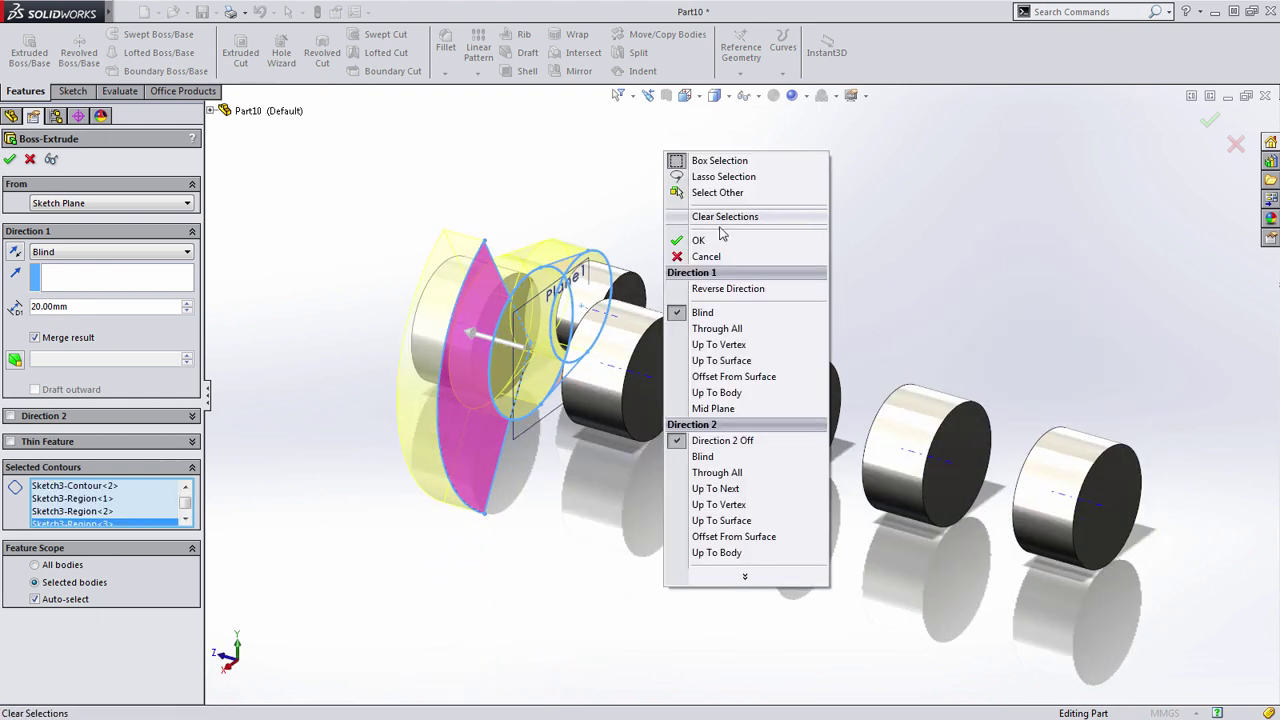
pyautogui.click(721, 360)
pyautogui.click(476, 335)
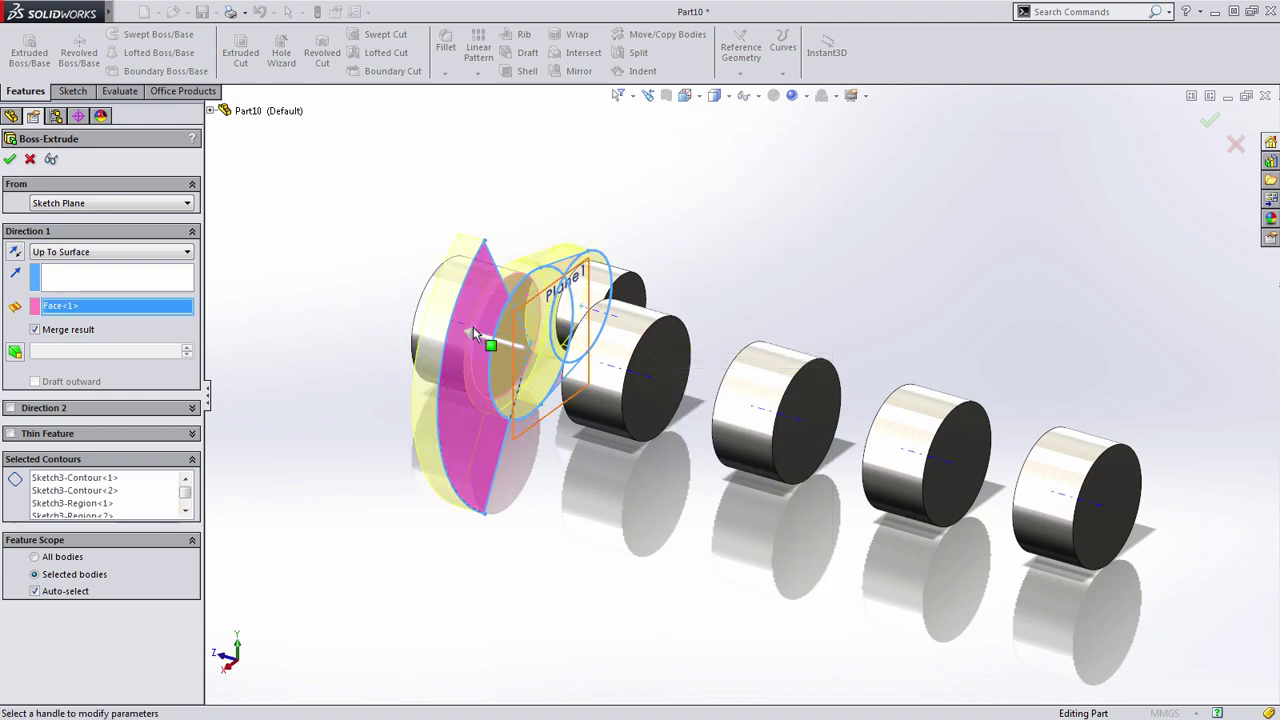
pyautogui.moveTo(476, 335); pyautogui.dragTo(443, 289, button='middle')
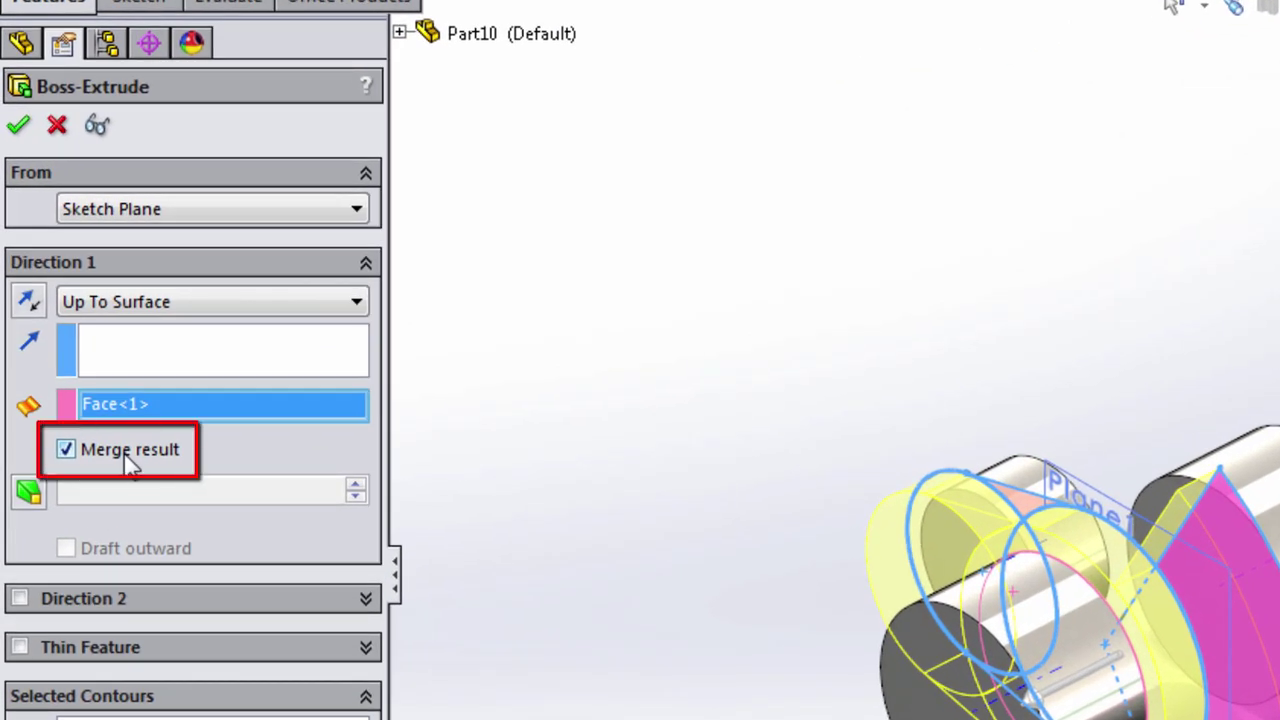
pyautogui.click(399, 33)
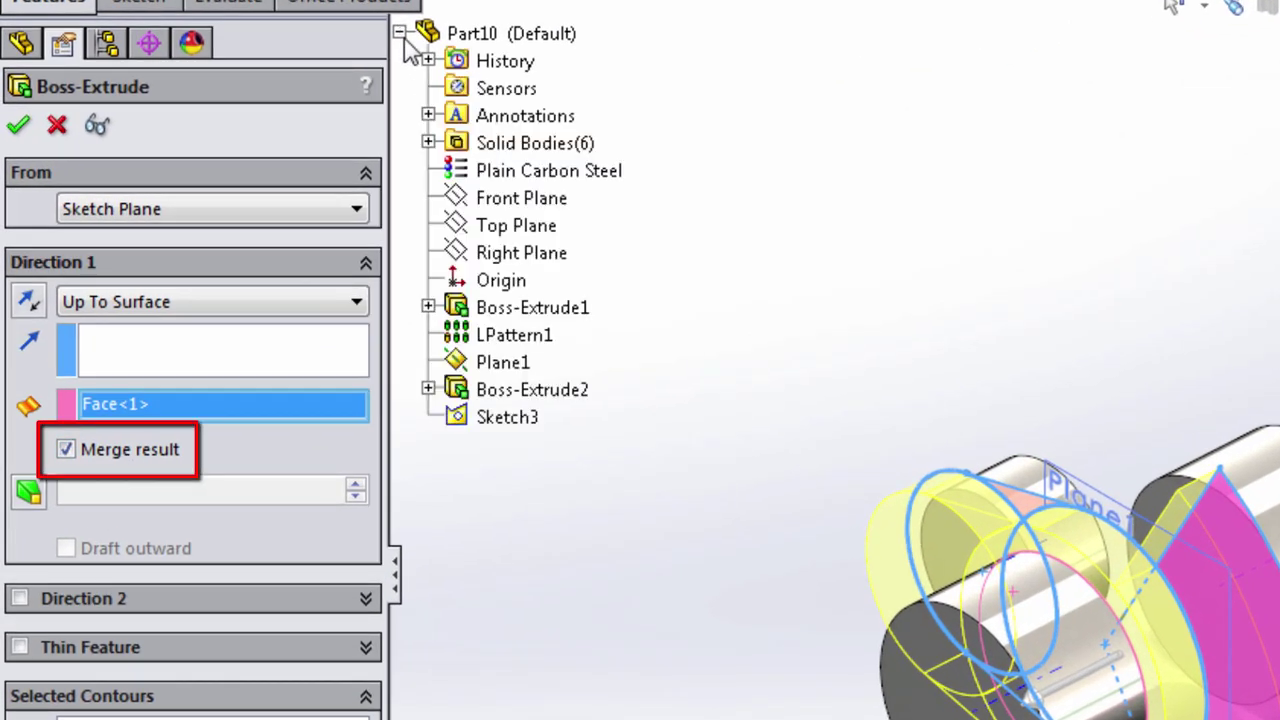
pyautogui.click(428, 143)
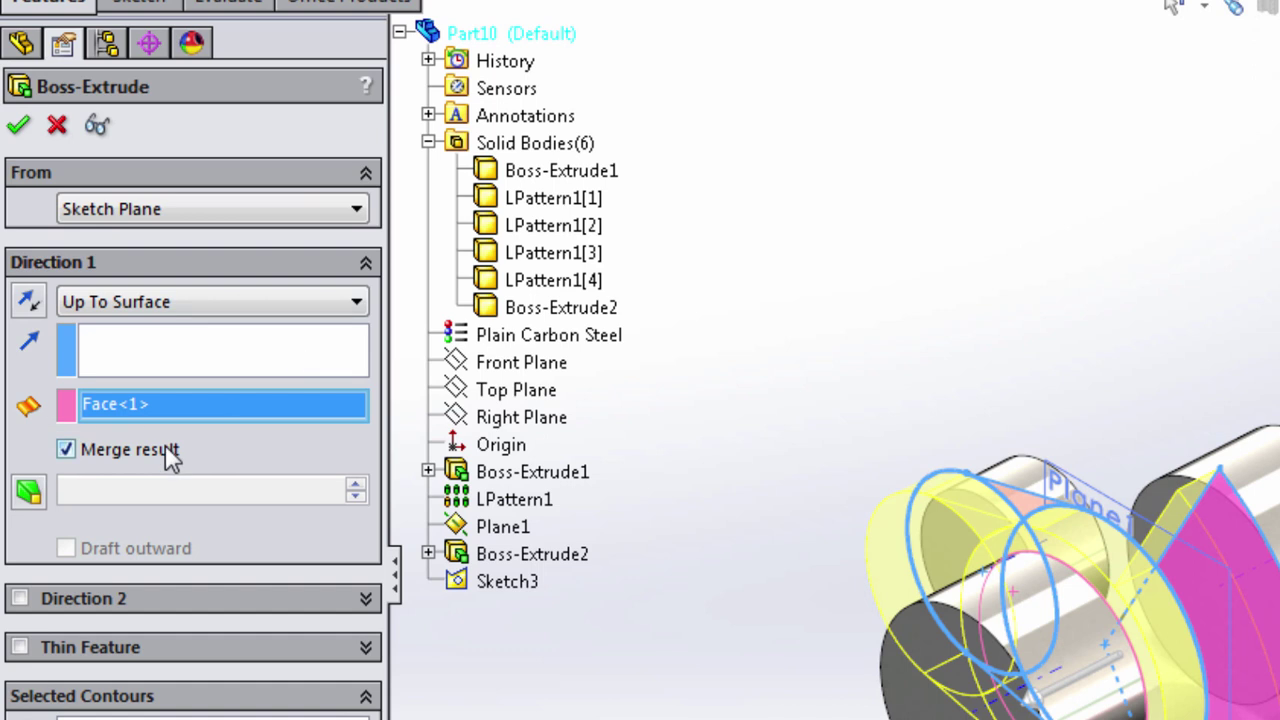
pyautogui.click(19, 125)
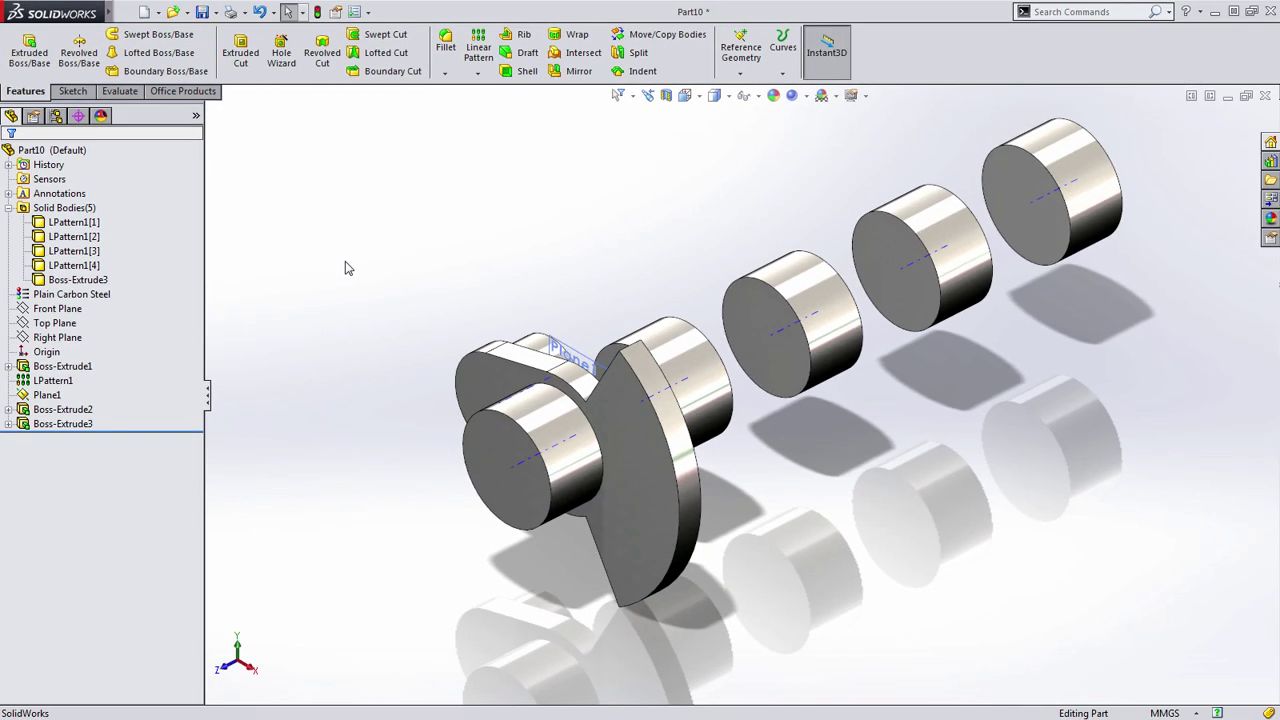
# Select the Boss-Extrude3 body and inspect it from several angles.
pyautogui.moveTo(446, 266); pyautogui.dragTo(300, 297, button='middle')
pyautogui.click(64, 424)
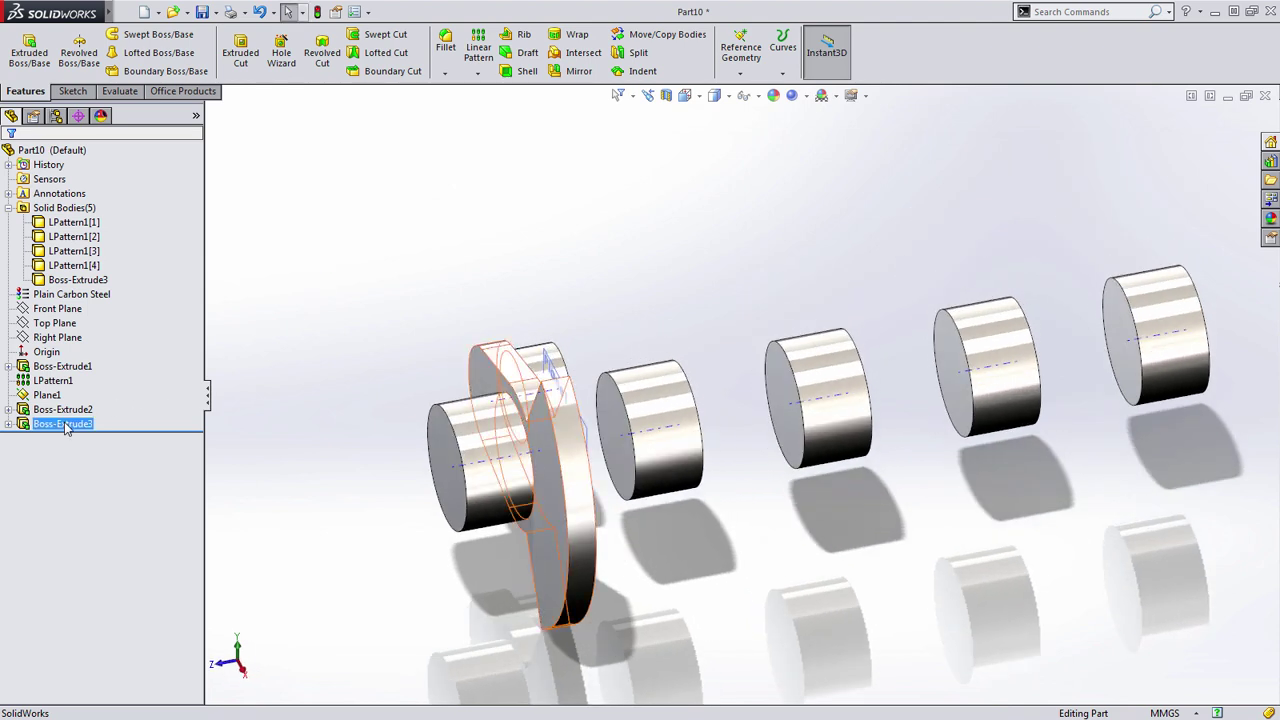
pyautogui.click(77, 279)
pyautogui.moveTo(354, 294); pyautogui.dragTo(338, 379, button='middle')
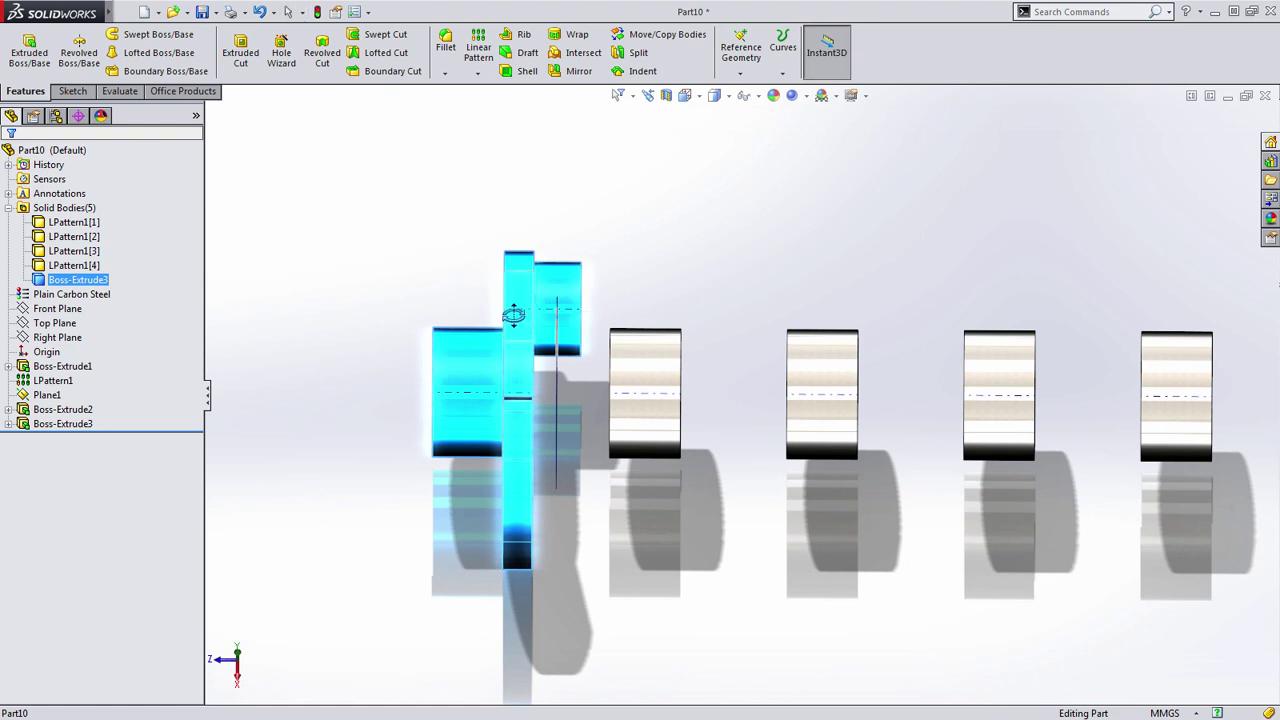
pyautogui.moveTo(518, 275); pyautogui.dragTo(590, 255, button='middle')
pyautogui.scroll(3, 590, 255)
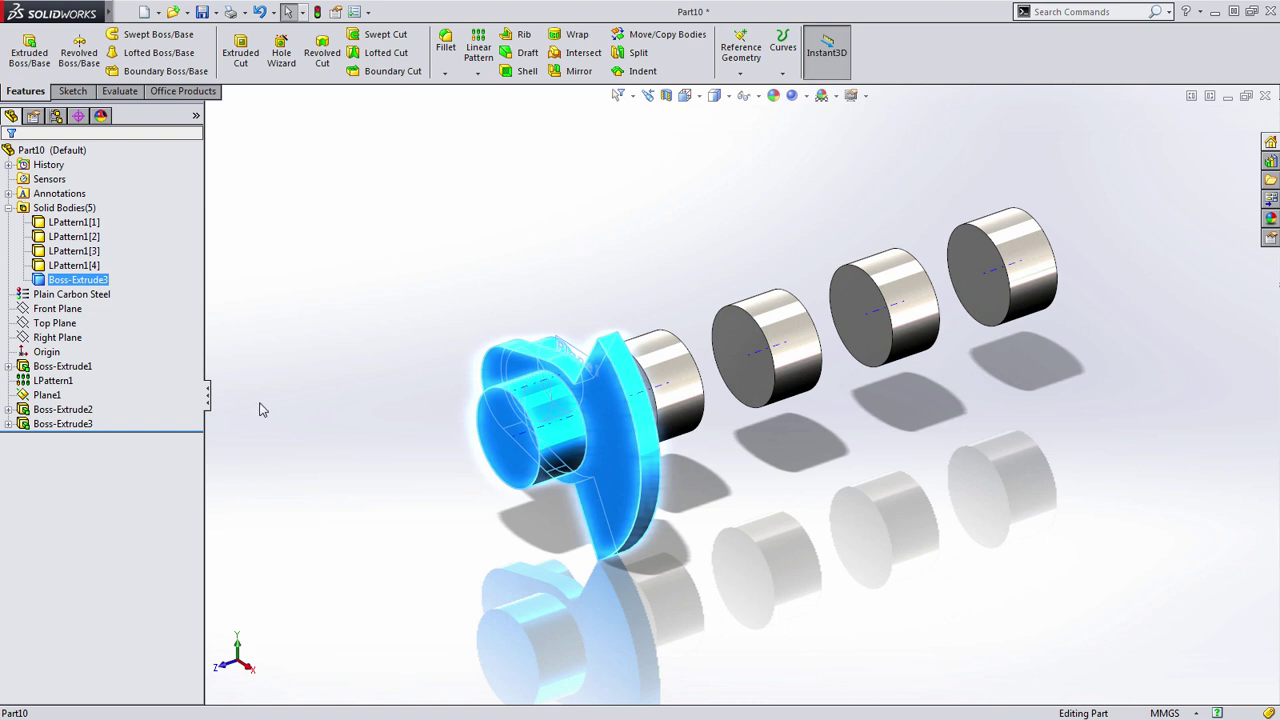
pyautogui.click(285, 410)
# Edit Boss-Extrude3 and turn off Merge result so it becomes a separate body.
pyautogui.click(62, 424)
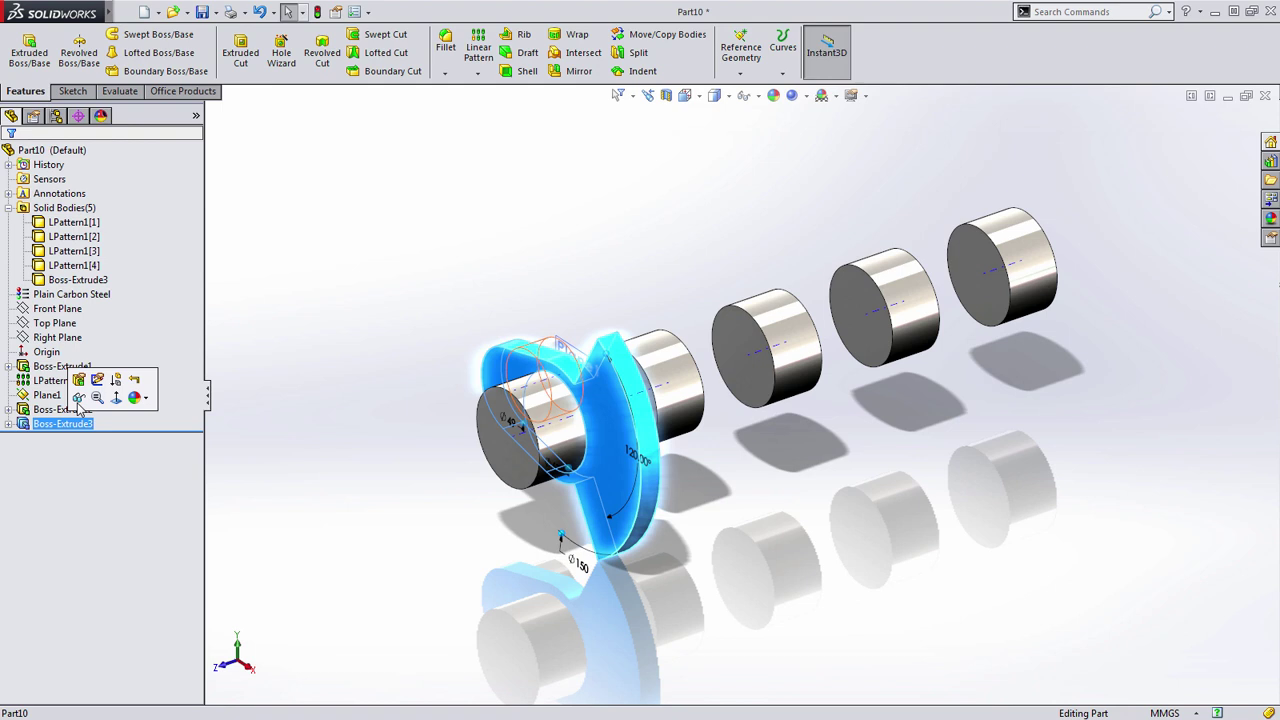
pyautogui.click(78, 381)
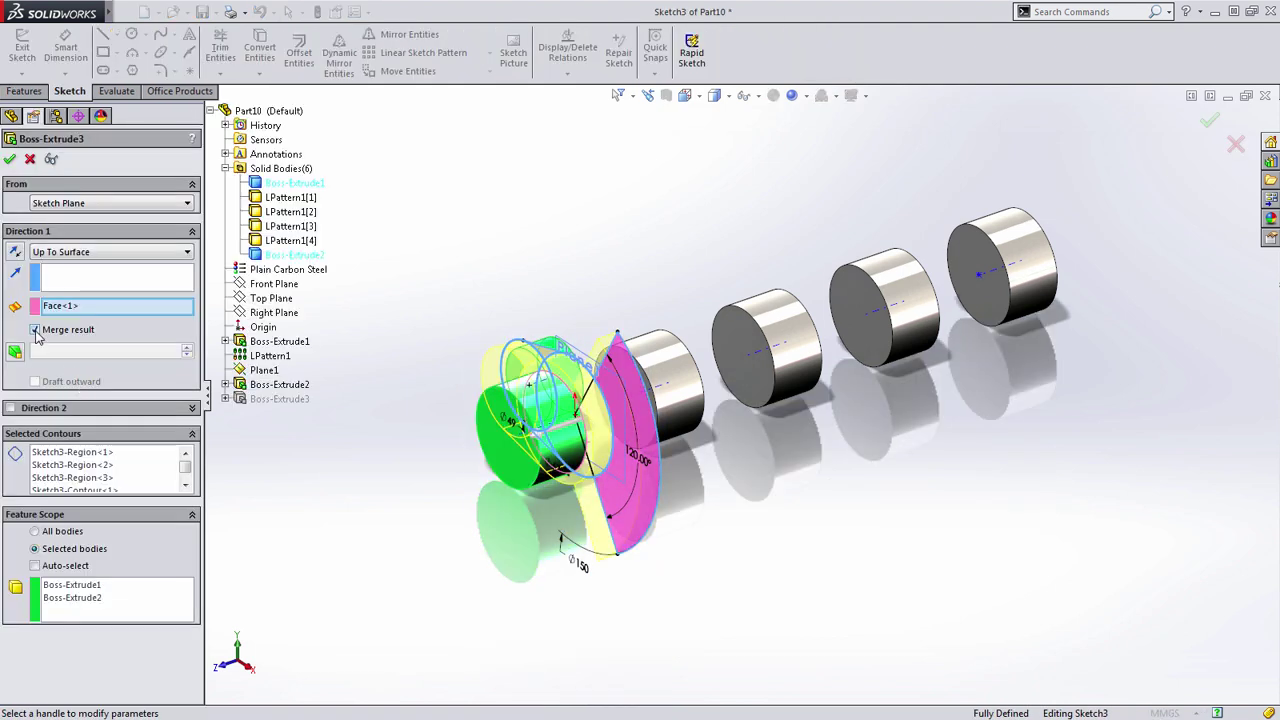
pyautogui.click(35, 330)
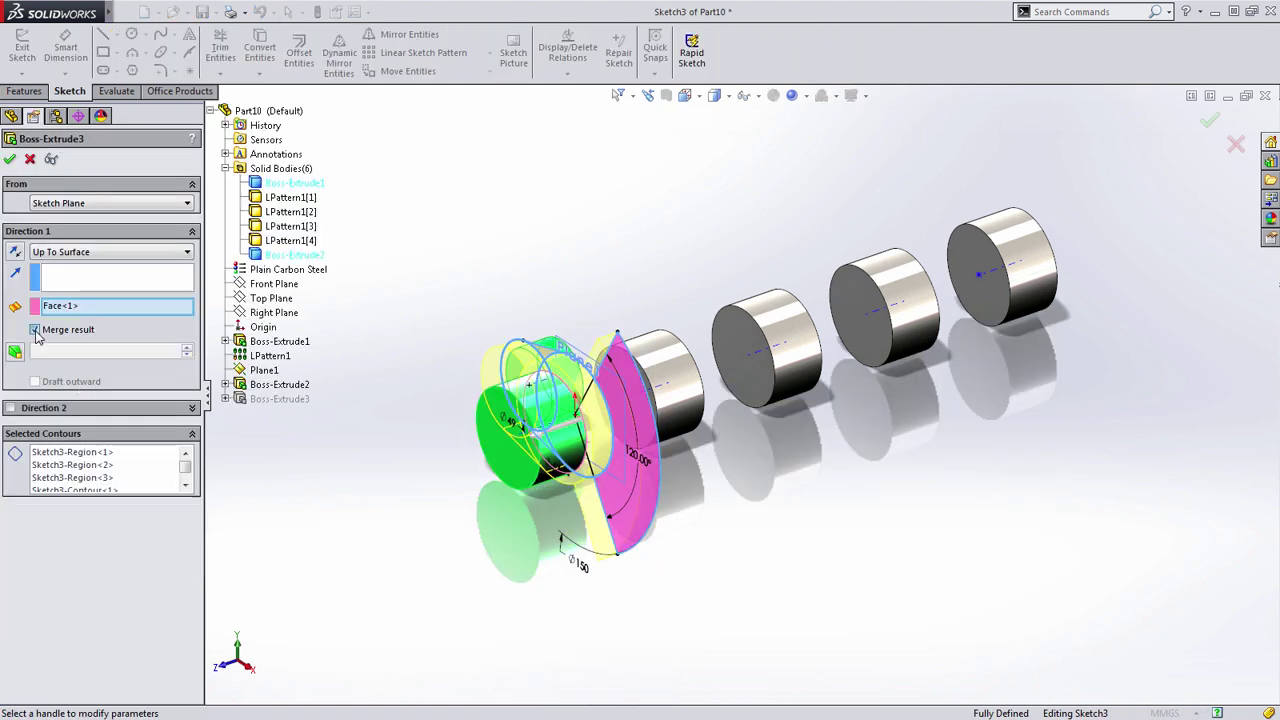
pyautogui.click(9, 162)
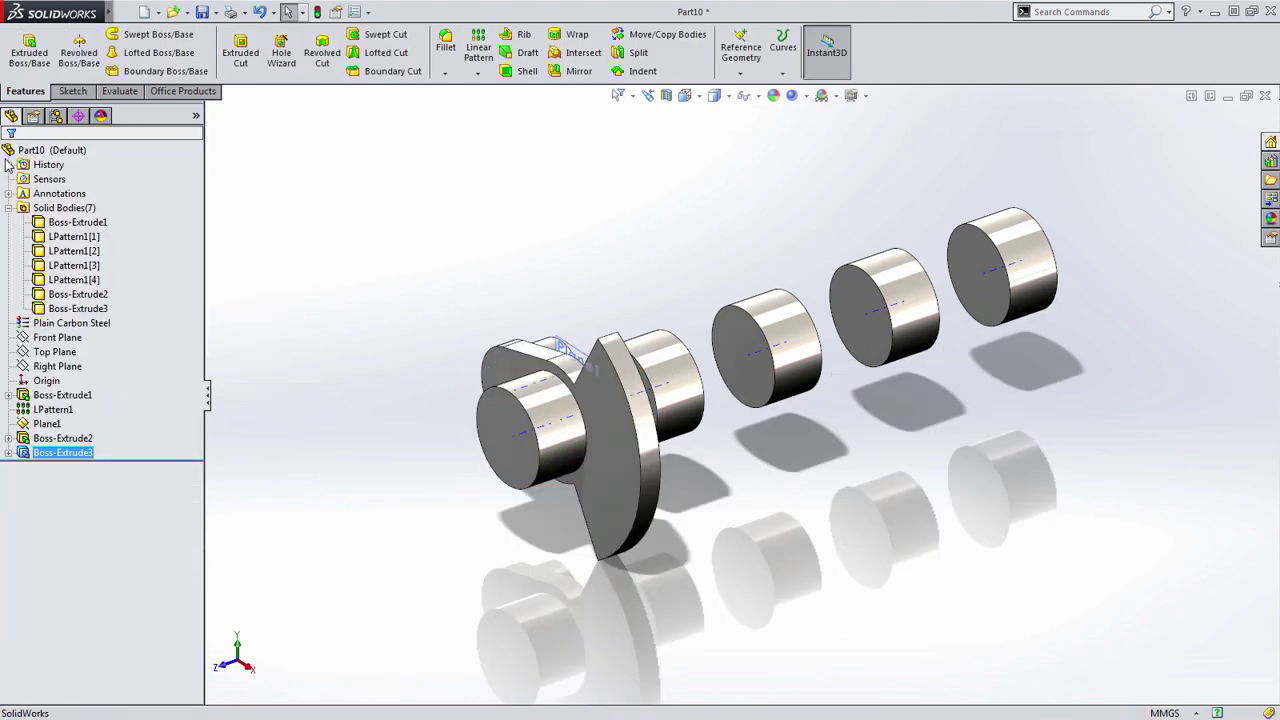
# Select the now-separate Boss-Extrude3 body to verify the seven-body result.
pyautogui.click(398, 223)
pyautogui.click(100, 310)
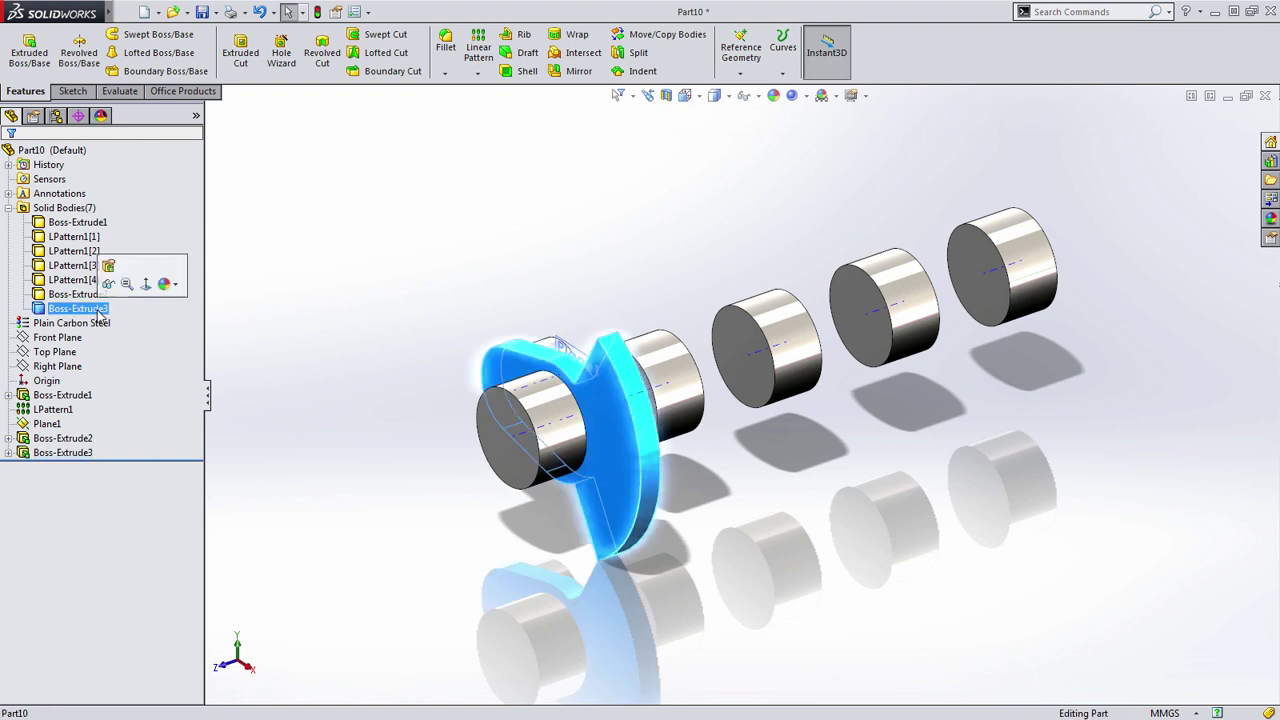
pyautogui.moveTo(534, 286); pyautogui.dragTo(528, 329, button='middle')
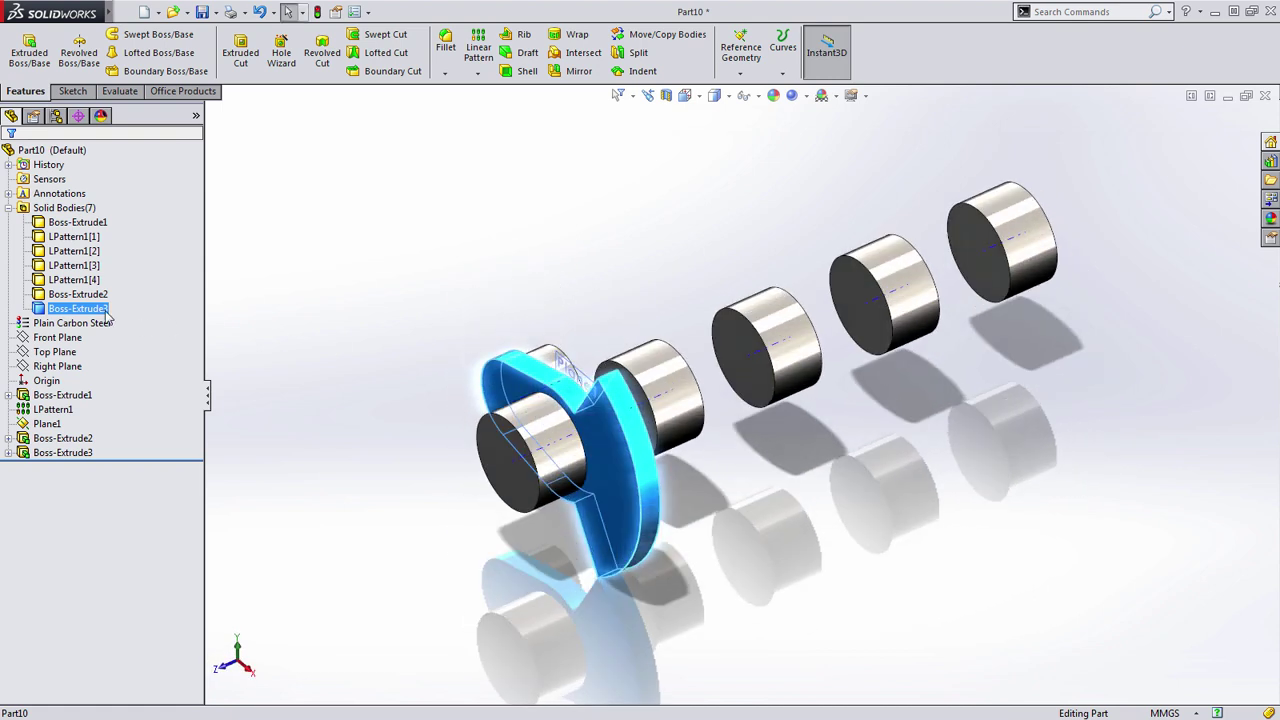
pyautogui.click(335, 333)
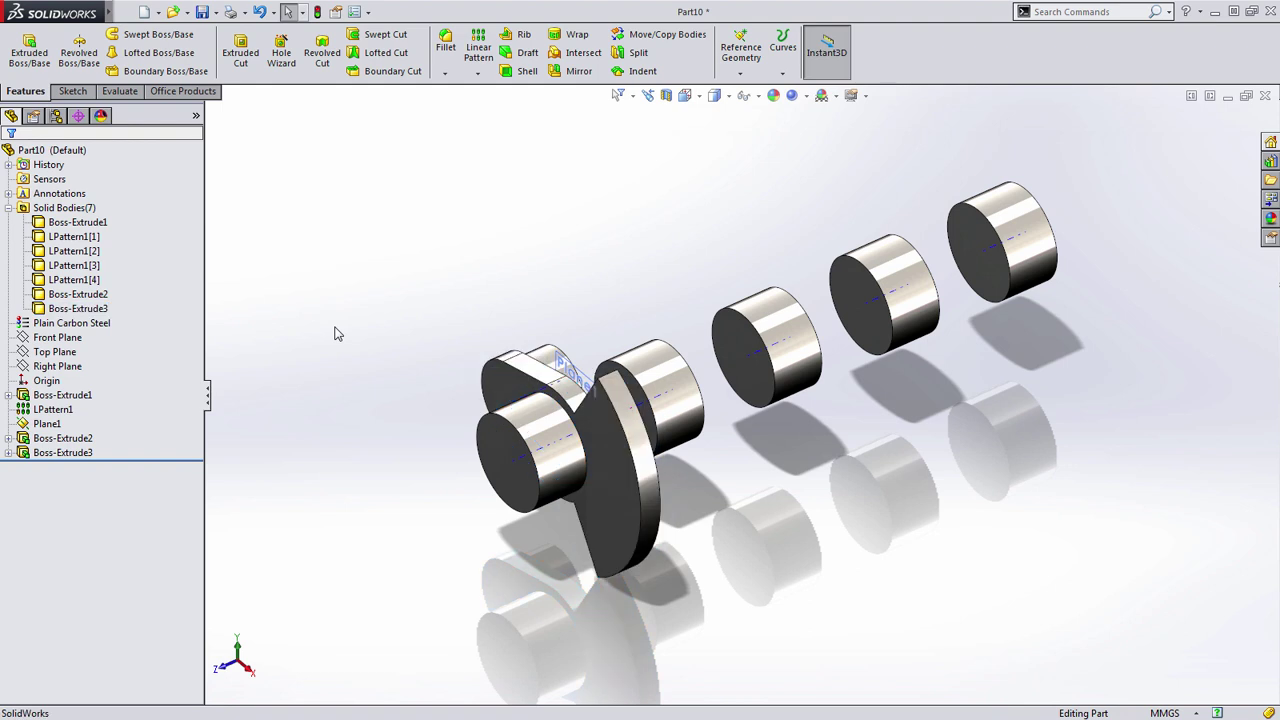
pyautogui.press('s')
pyautogui.press('s')
# Set up a Mirror of the Boss-Extrude3 body about Plane1.
pyautogui.click(345, 225)
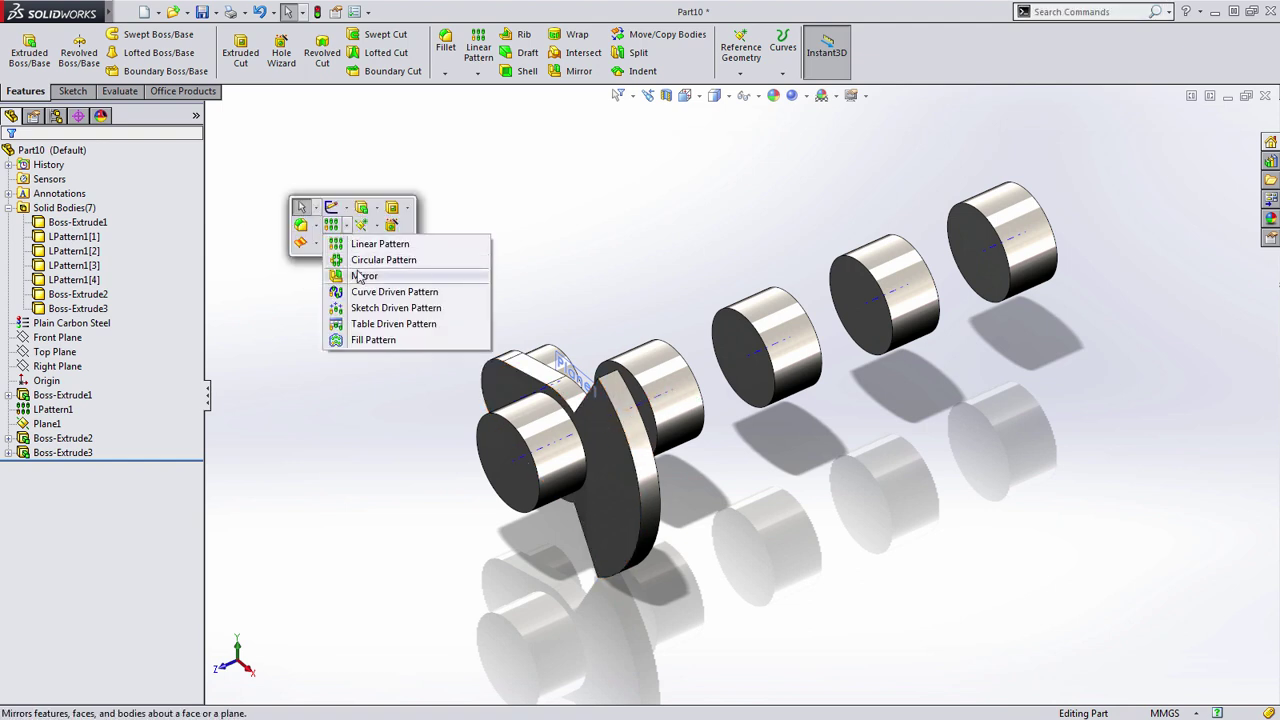
pyautogui.click(362, 276)
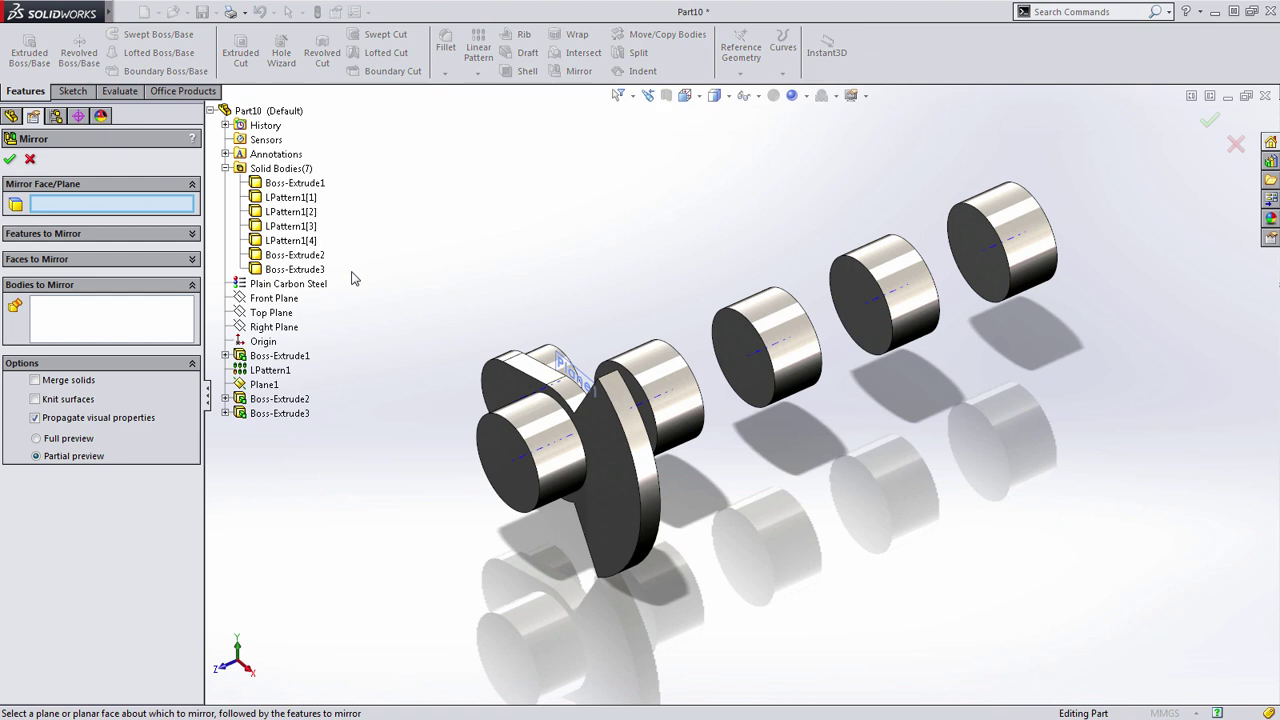
pyautogui.click(480, 354)
pyautogui.moveTo(480, 354); pyautogui.dragTo(507, 334, button='middle')
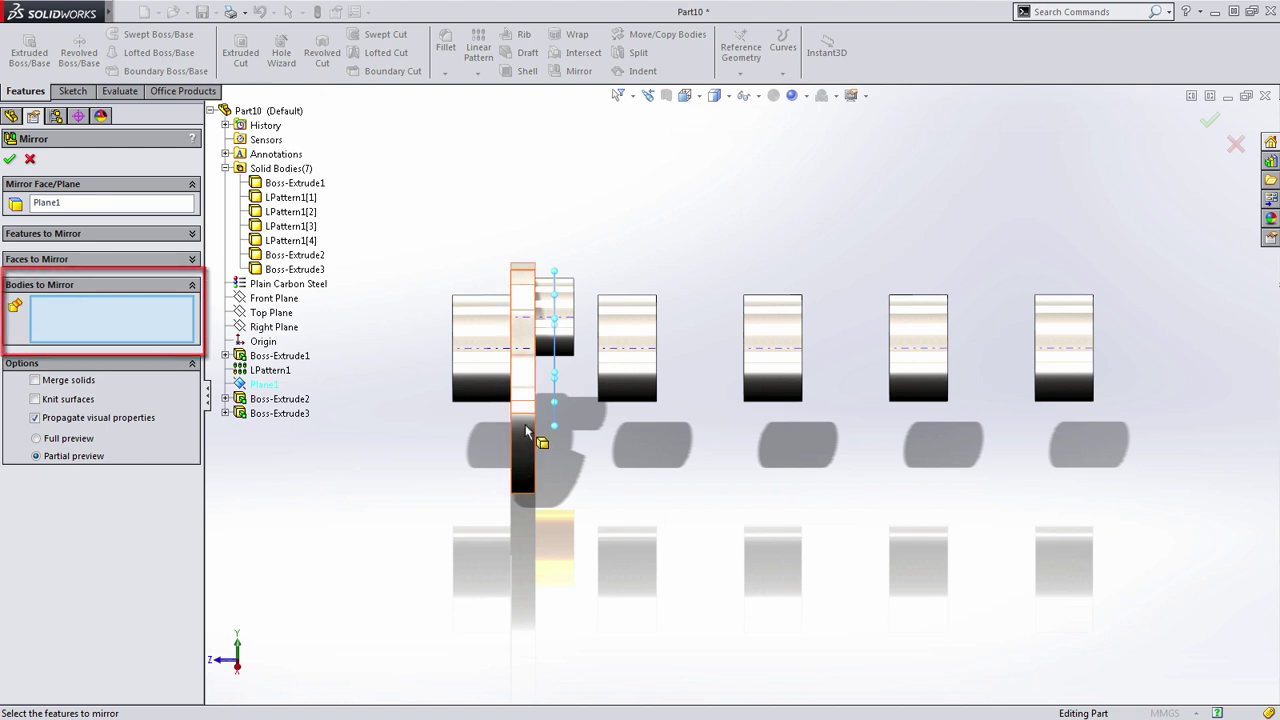
pyautogui.click(527, 392)
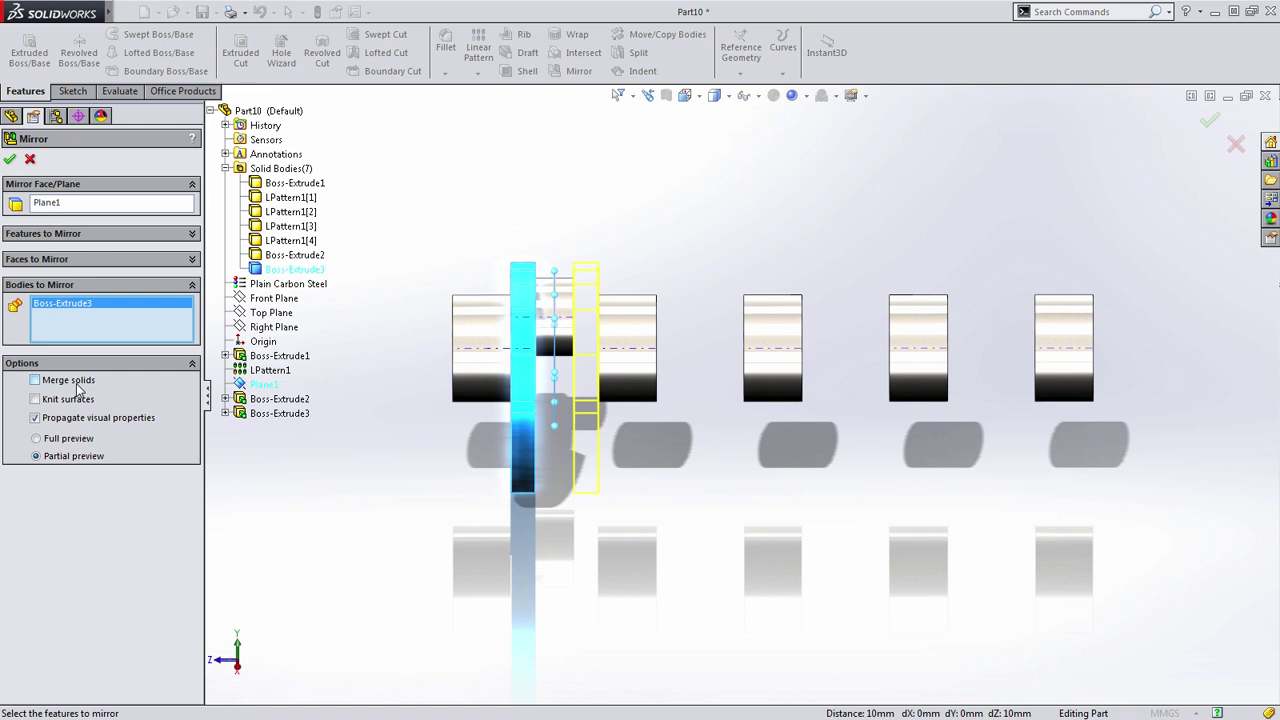
pyautogui.click(10, 160)
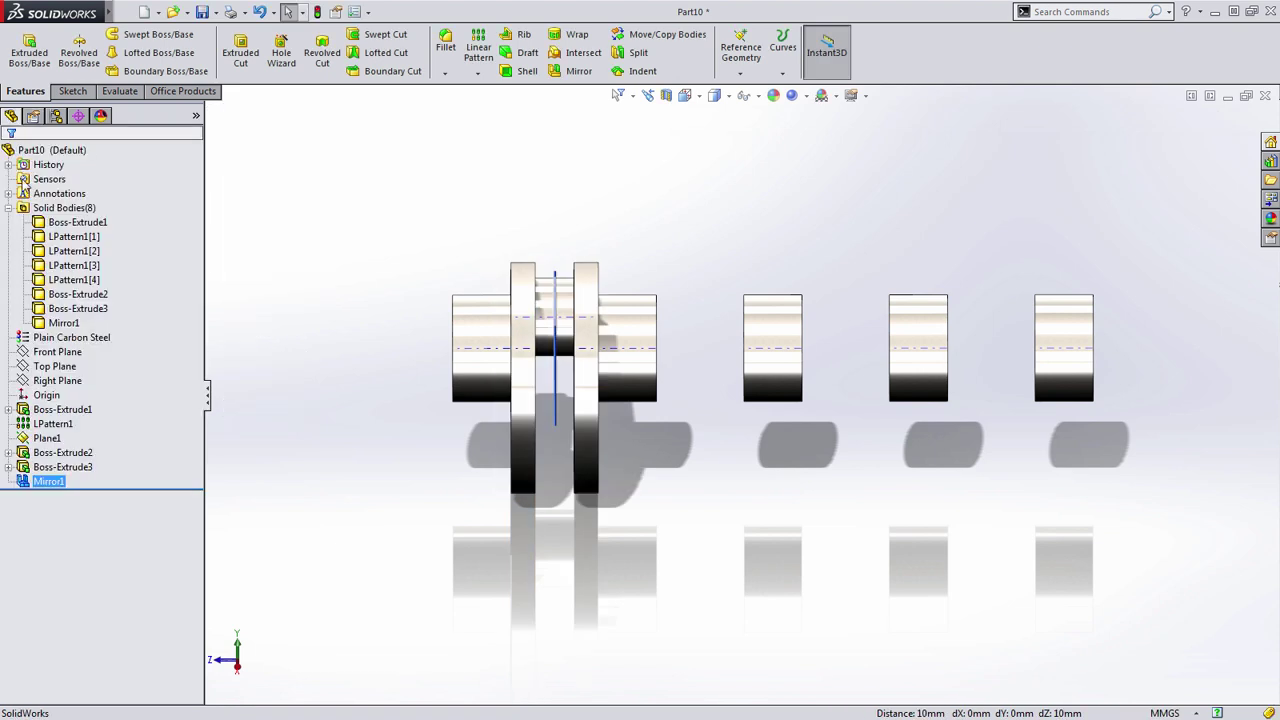
pyautogui.click(70, 325)
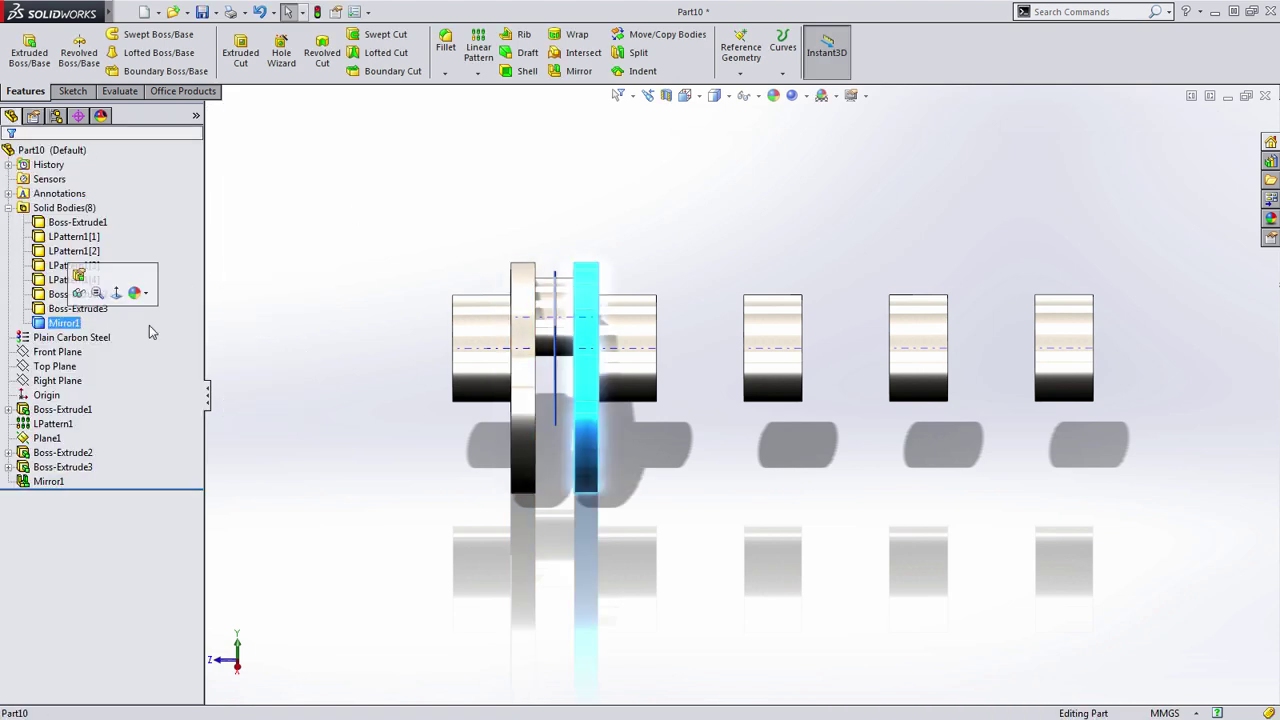
pyautogui.click(308, 354)
pyautogui.moveTo(308, 354); pyautogui.dragTo(380, 380, button='middle')
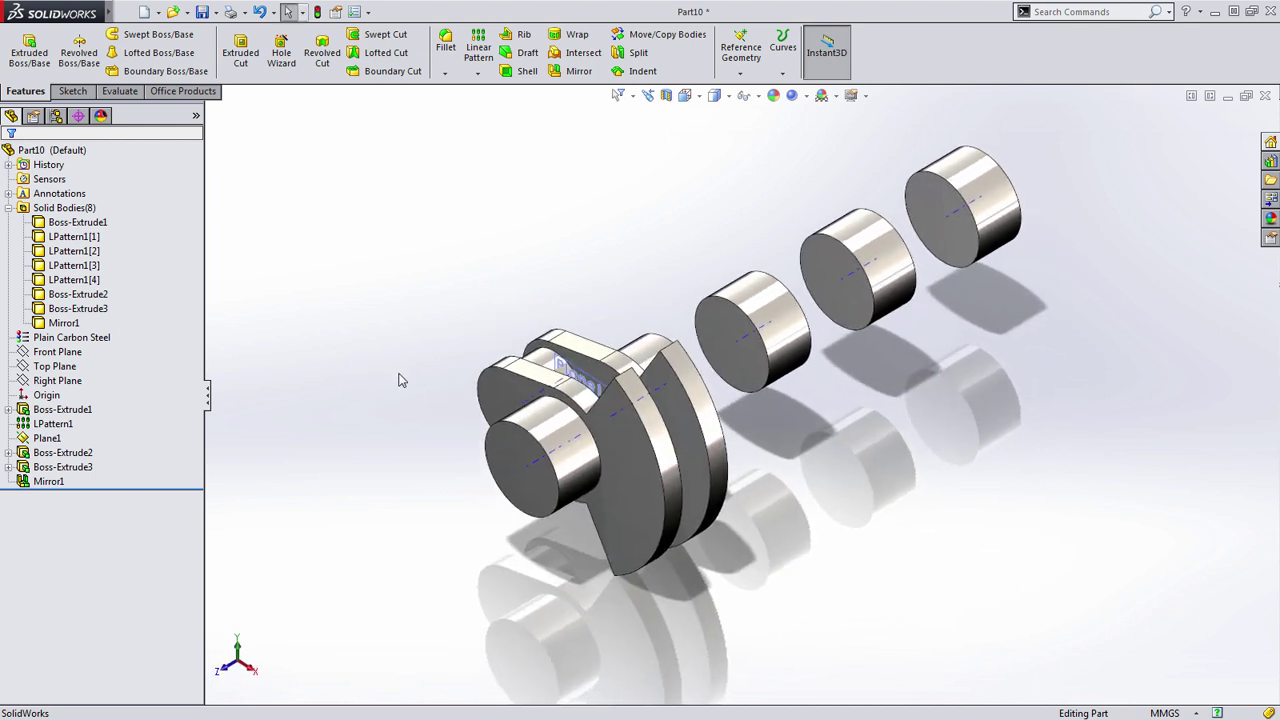
pyautogui.scroll(-5, 405, 365)
pyautogui.keyDown('ctrl'); pyautogui.moveTo(293, 310); pyautogui.dragTo(411, 320, button='middle'); pyautogui.keyUp('ctrl')
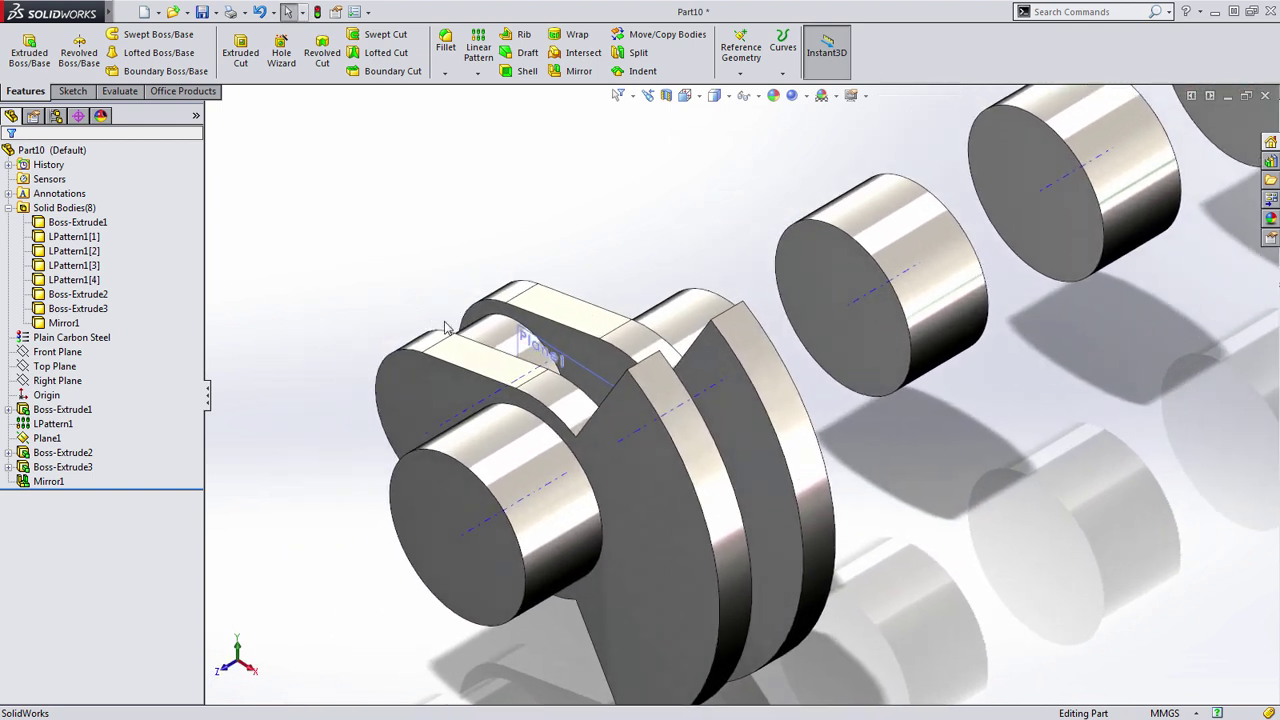
pyautogui.moveTo(516, 322); pyautogui.dragTo(417, 317, button='middle')
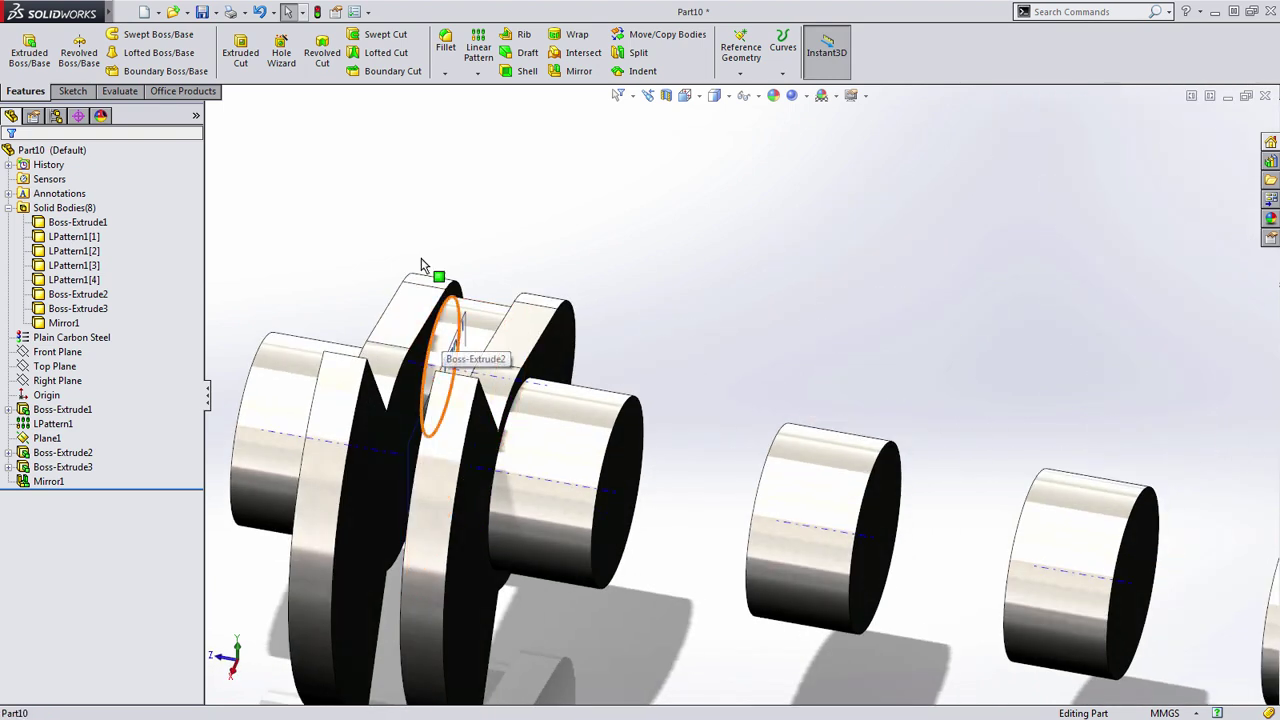
# Add a trial fillet on a crank web edge and the second crankpin edge.
pyautogui.click(445, 45)
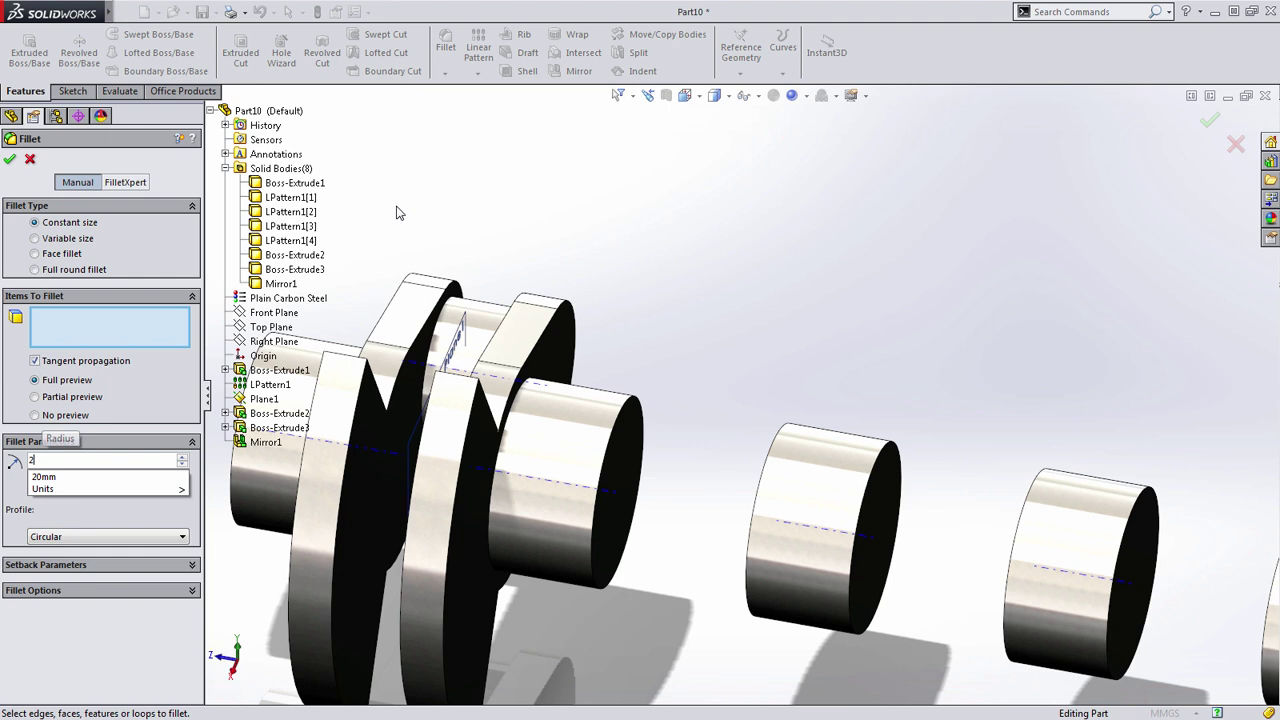
pyautogui.click(452, 305)
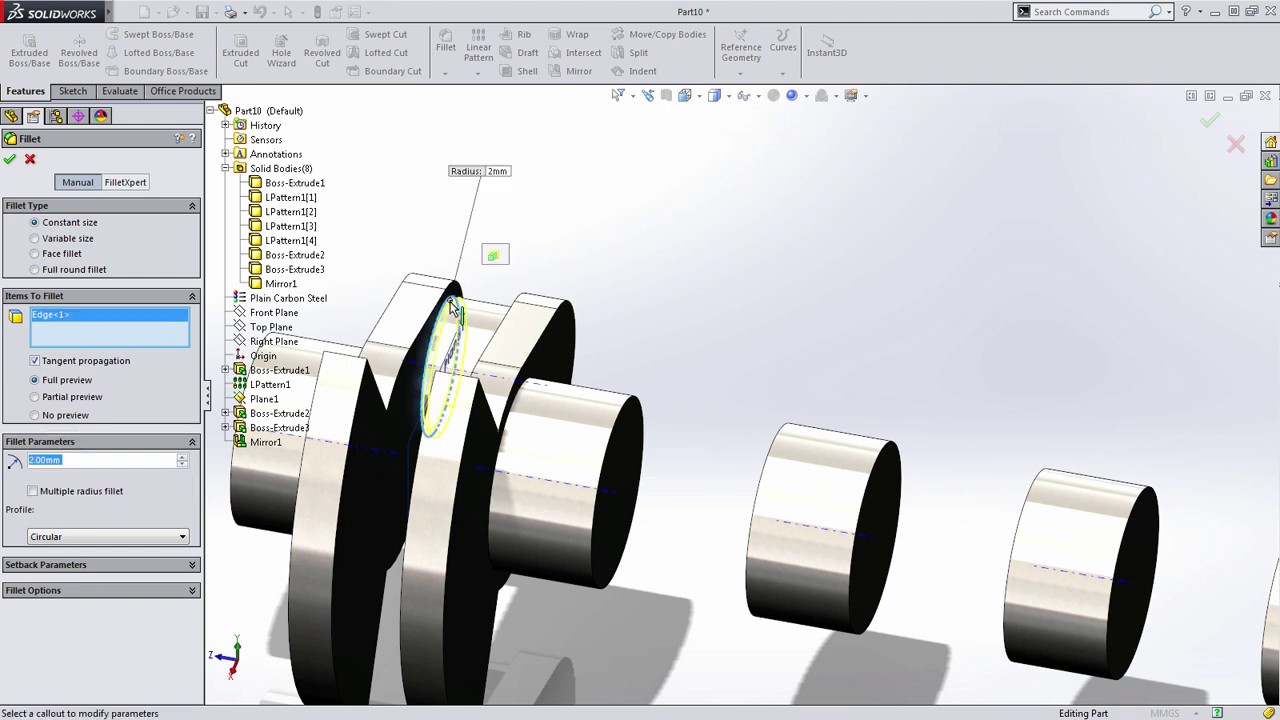
pyautogui.moveTo(452, 305); pyautogui.dragTo(511, 318, button='middle')
pyautogui.scroll(5, 663, 395)
pyautogui.scroll(-8, 663, 395)
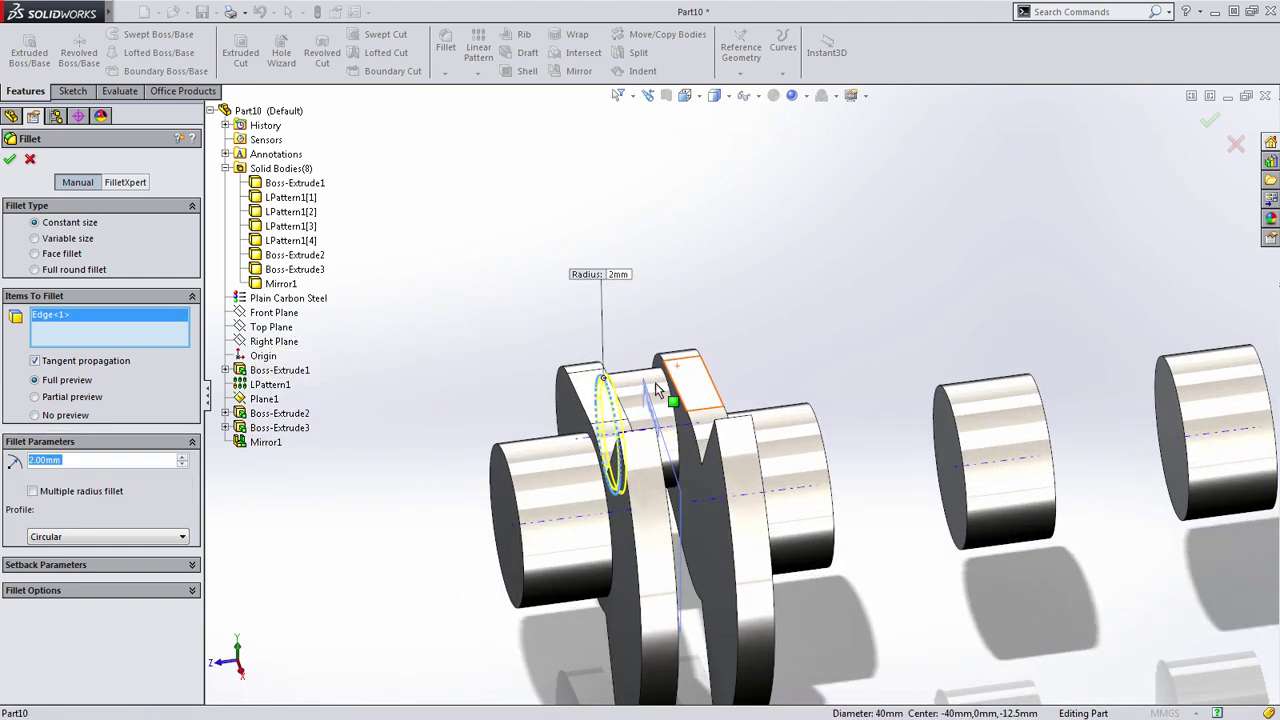
pyautogui.click(713, 396)
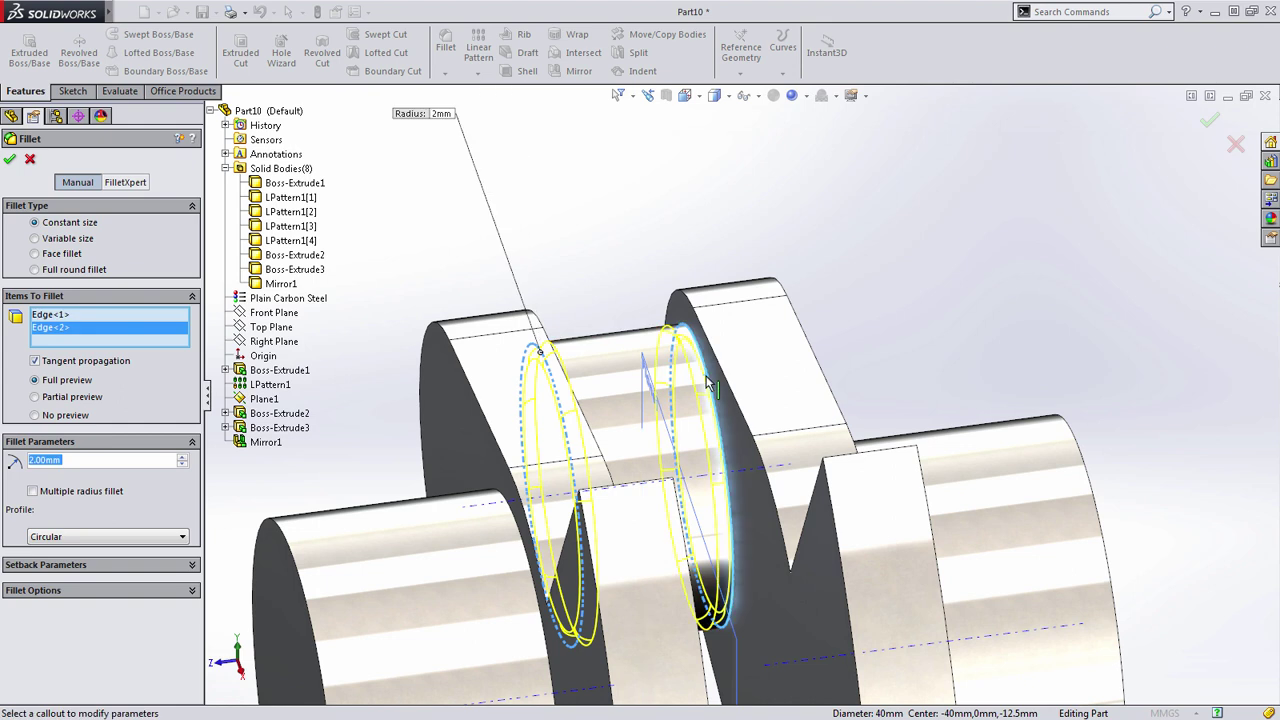
pyautogui.press('Return')
# Hide both crank web bodies and delete the Fillet1 feature.
pyautogui.hotkey('ctrl', '1')
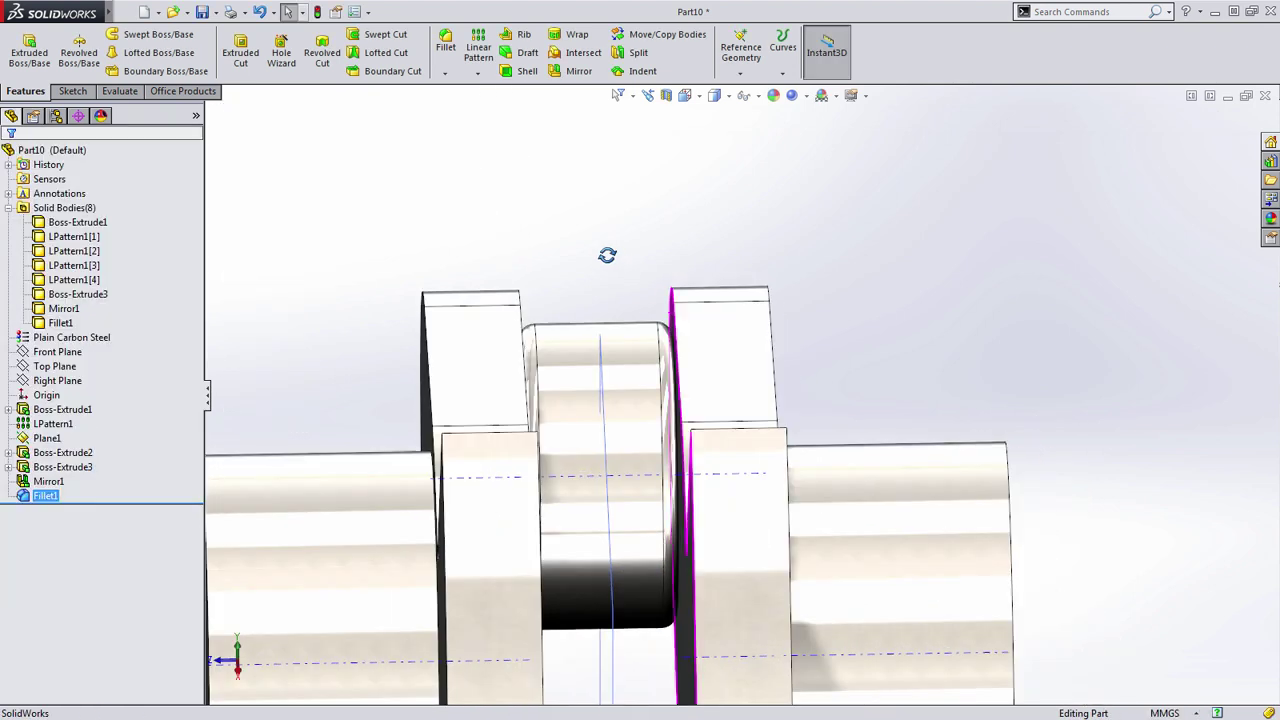
pyautogui.click(697, 318)
pyautogui.keyDown('ctrl'); pyautogui.click(491, 340); pyautogui.keyUp('ctrl')
pyautogui.click(551, 281)
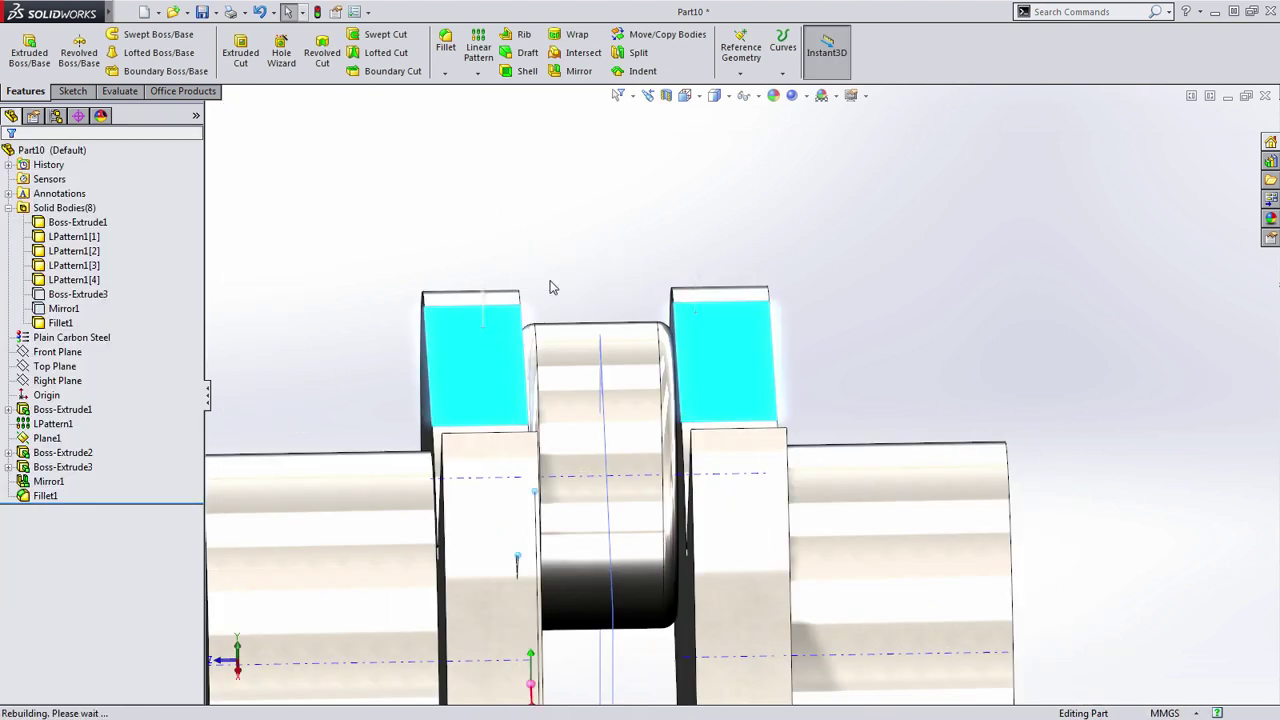
pyautogui.moveTo(558, 272); pyautogui.dragTo(591, 266, button='middle')
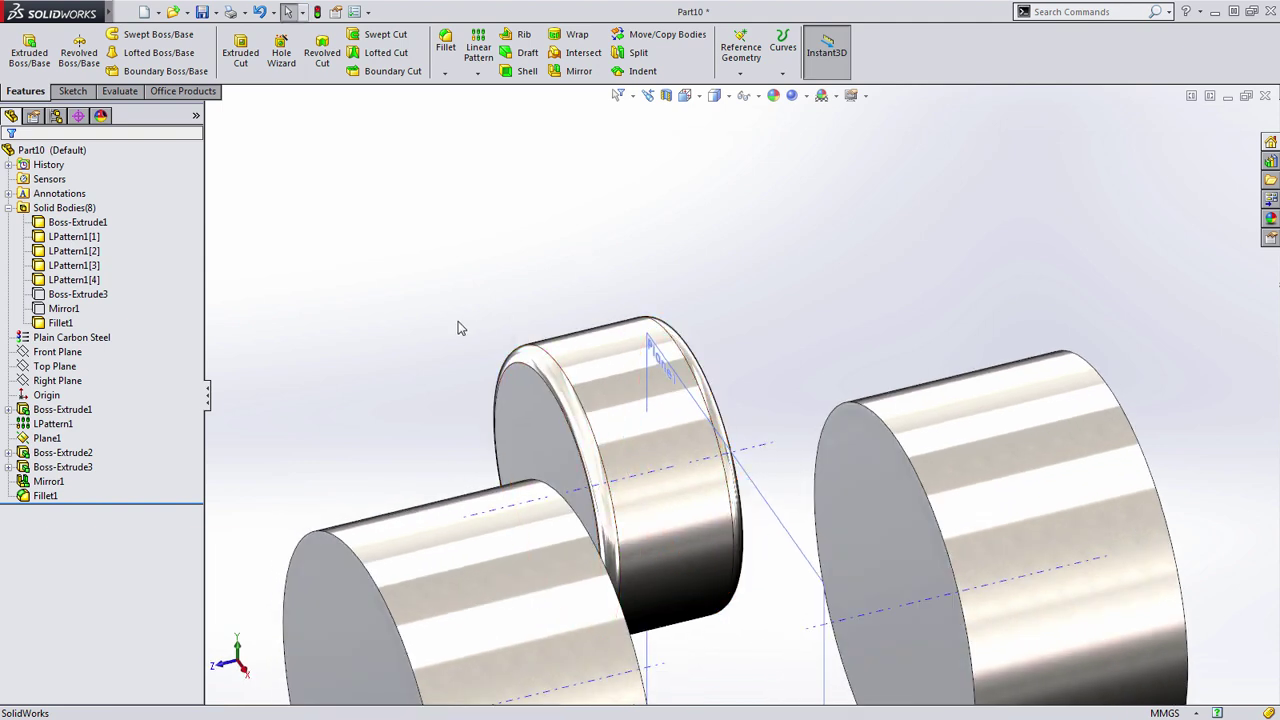
pyautogui.click(48, 497)
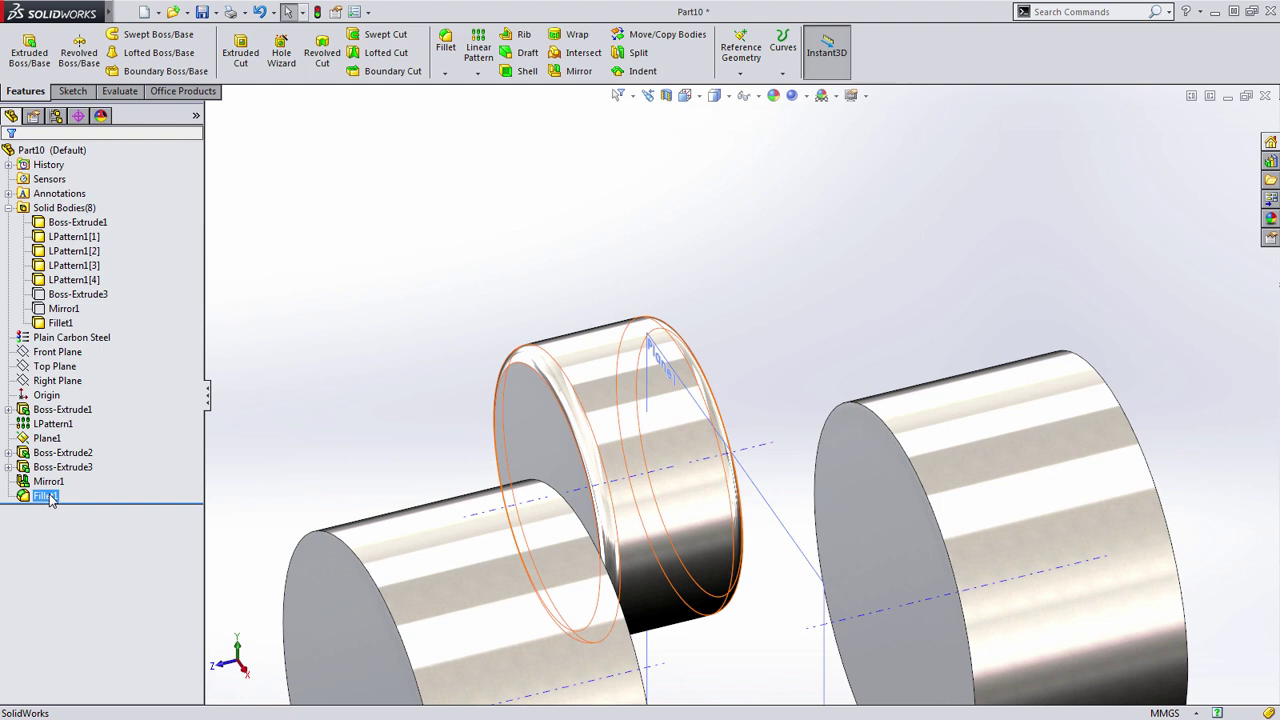
pyautogui.press('Delete')
pyautogui.press('Return')
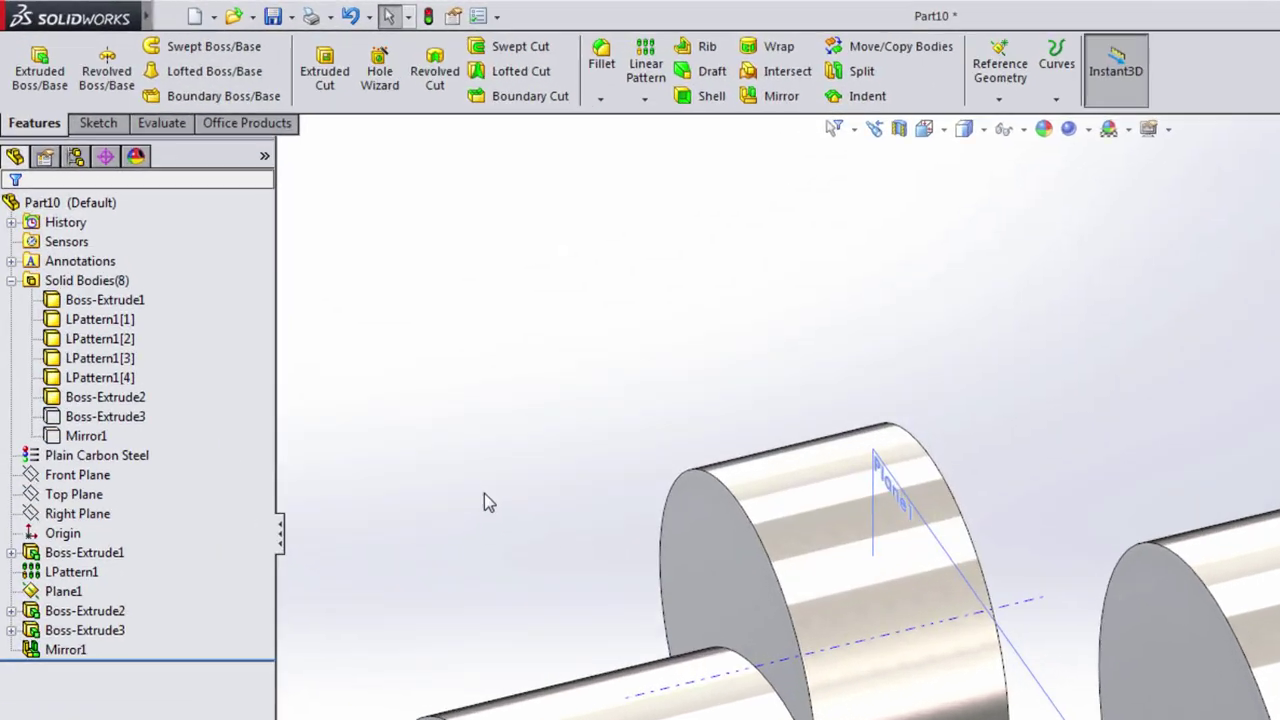
# Show the hidden Boss-Extrude3 and Mirror1 bodies again.
pyautogui.click(76, 308)
pyautogui.keyDown('ctrl'); pyautogui.click(63, 323); pyautogui.keyUp('ctrl')
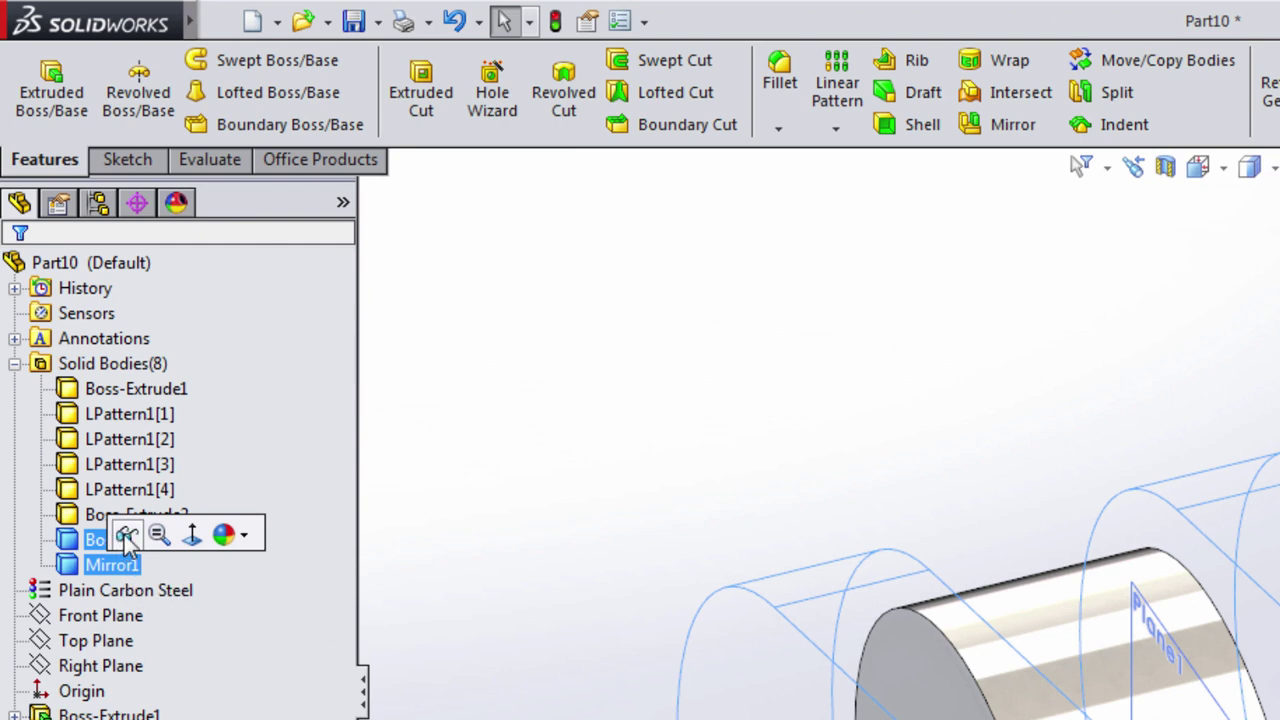
pyautogui.click(125, 537)
pyautogui.click(572, 457)
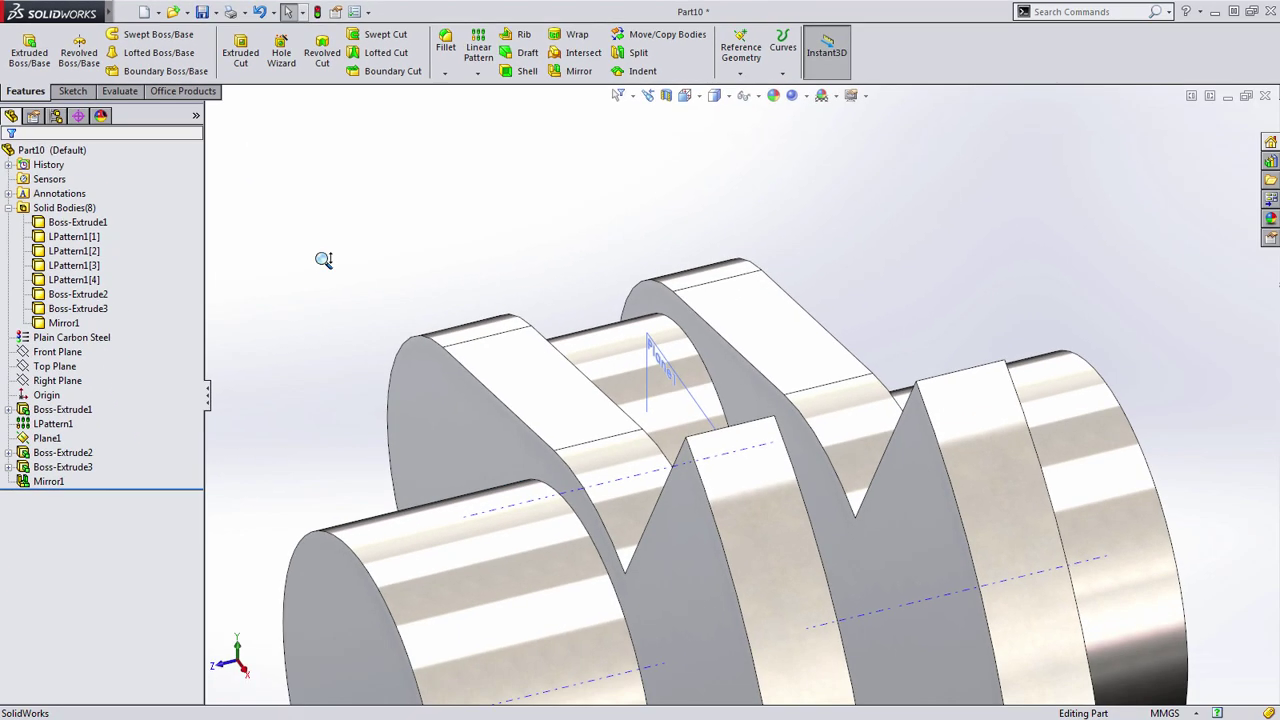
pyautogui.scroll(3, 333, 320)
pyautogui.moveTo(440, 331); pyautogui.dragTo(444, 316, button='middle')
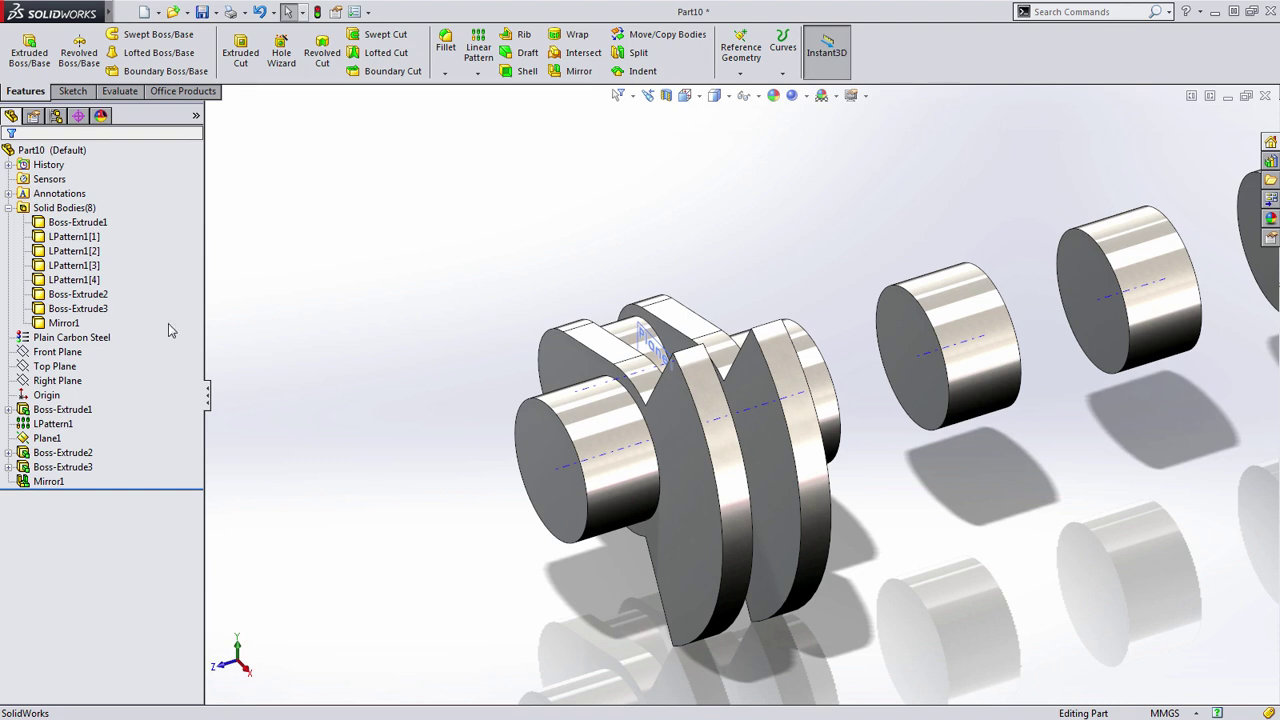
# Select Boss-Extrude2, Boss-Extrude3 and Mirror1 together and bring up their body options.
pyautogui.click(88, 296)
pyautogui.keyDown('ctrl'); pyautogui.click(78, 308); pyautogui.keyUp('ctrl')
pyautogui.keyDown('ctrl'); pyautogui.click(62, 323); pyautogui.keyUp('ctrl')
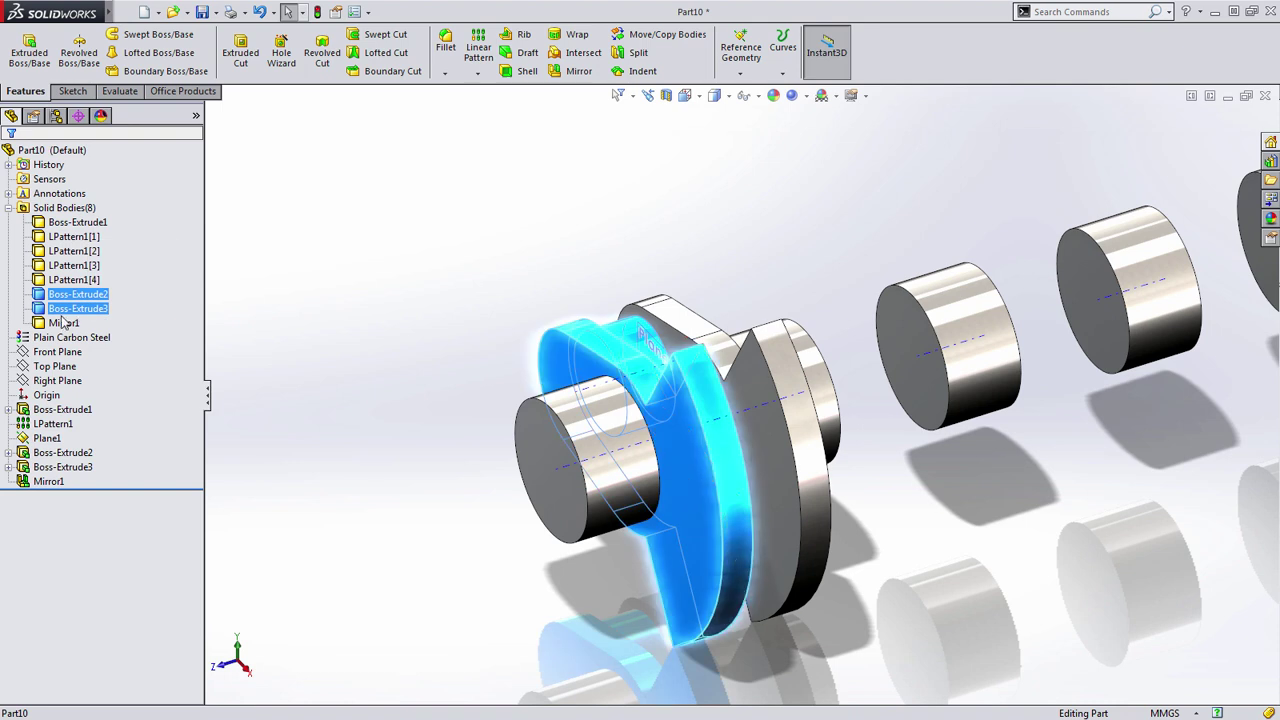
pyautogui.rightClick(57, 324)
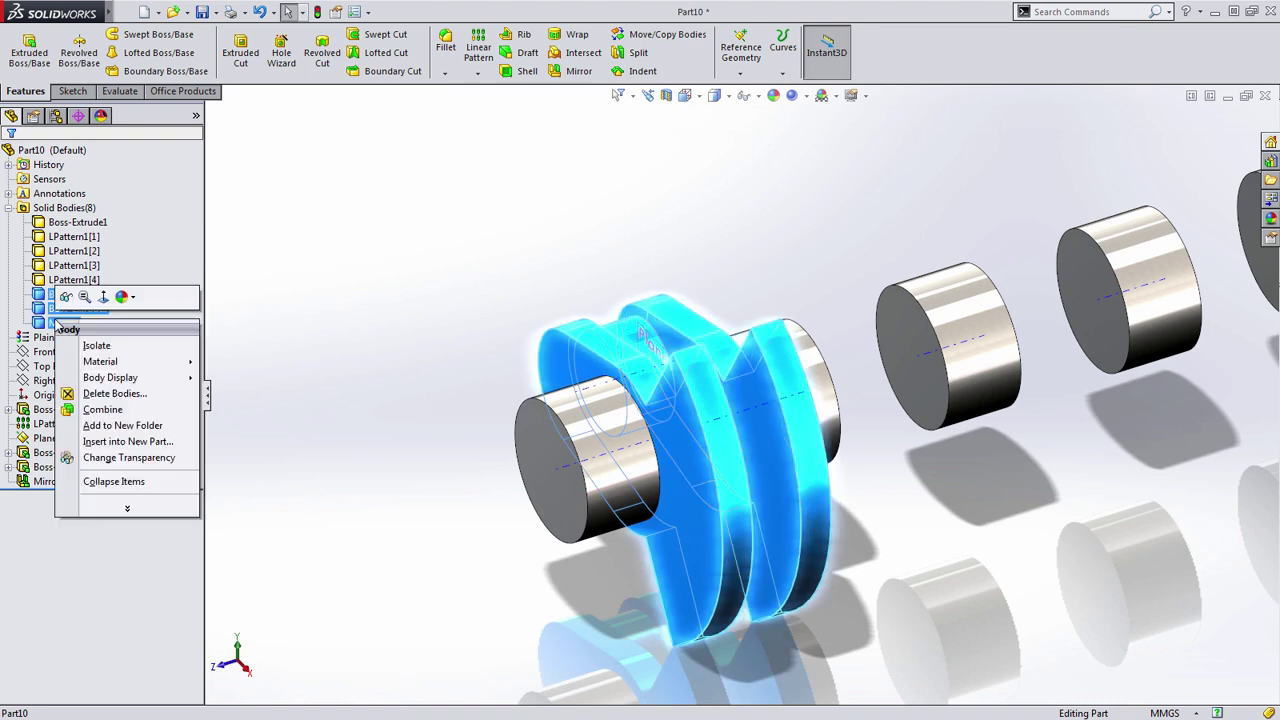
# Add Boss-Extrude2, Boss-Extrude3 and Mirror1 into Combine1 and review the result.
pyautogui.click(102, 410)
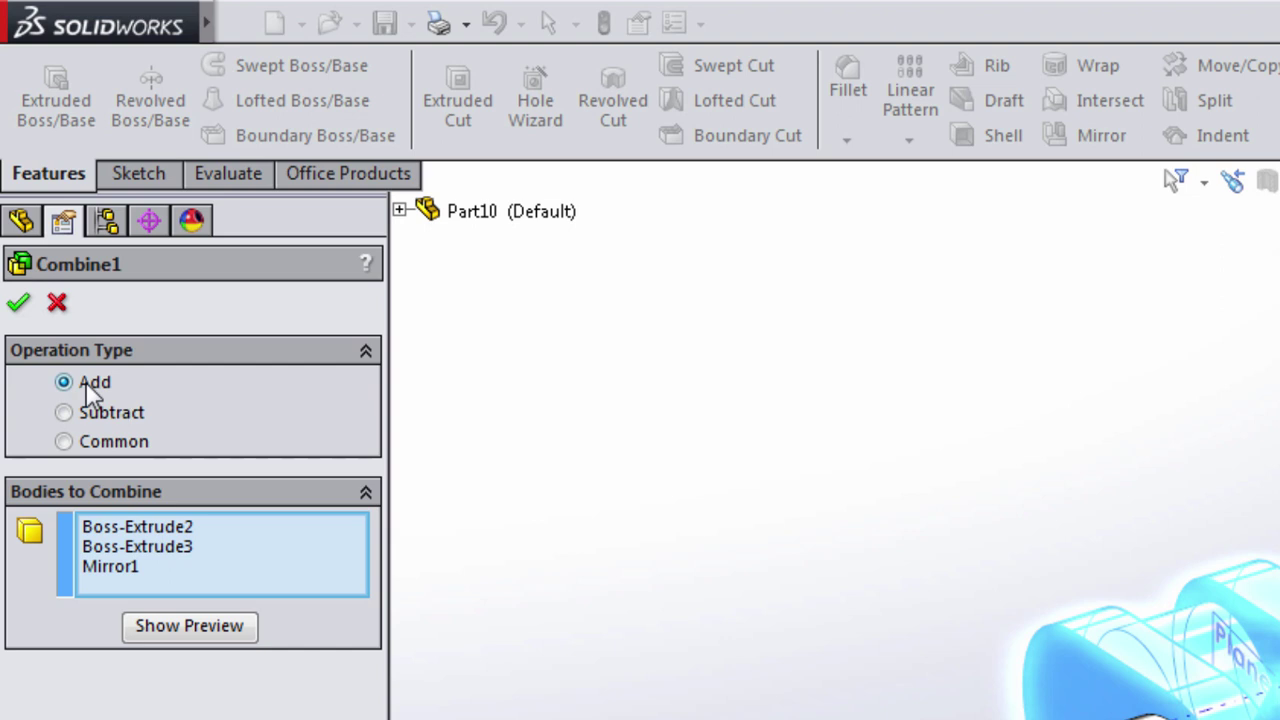
pyautogui.click(17, 308)
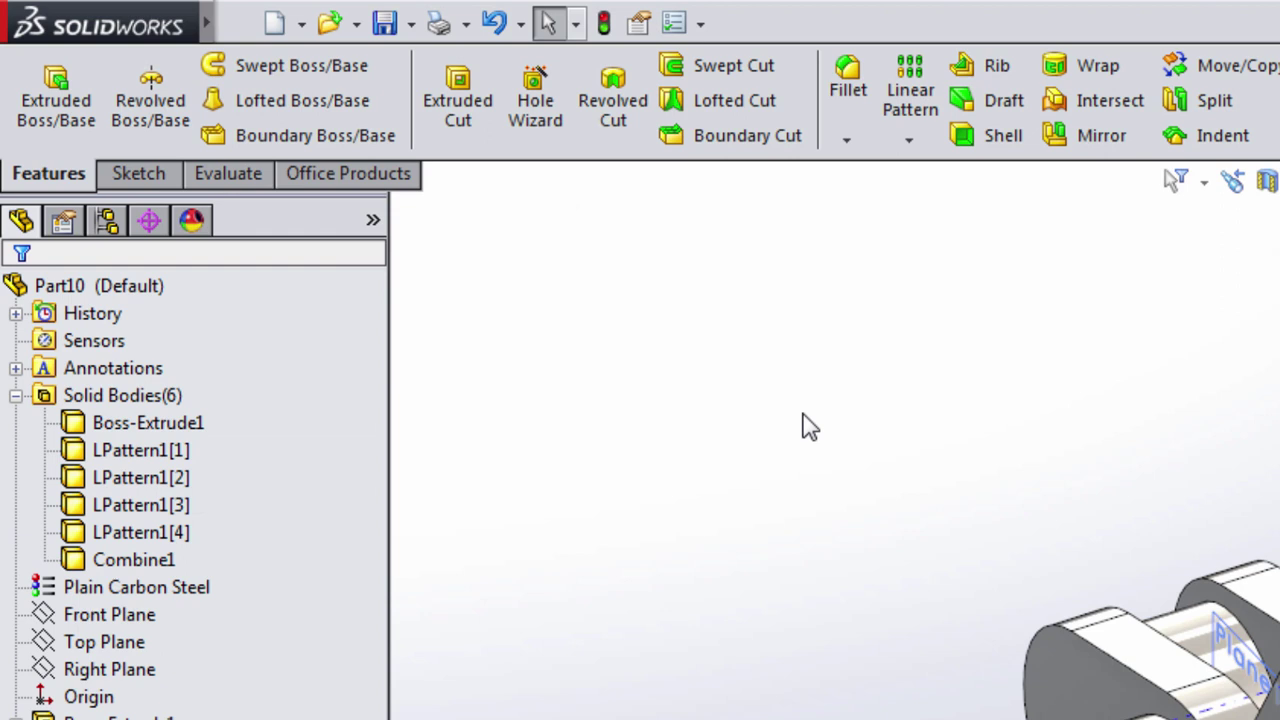
pyautogui.click(150, 560)
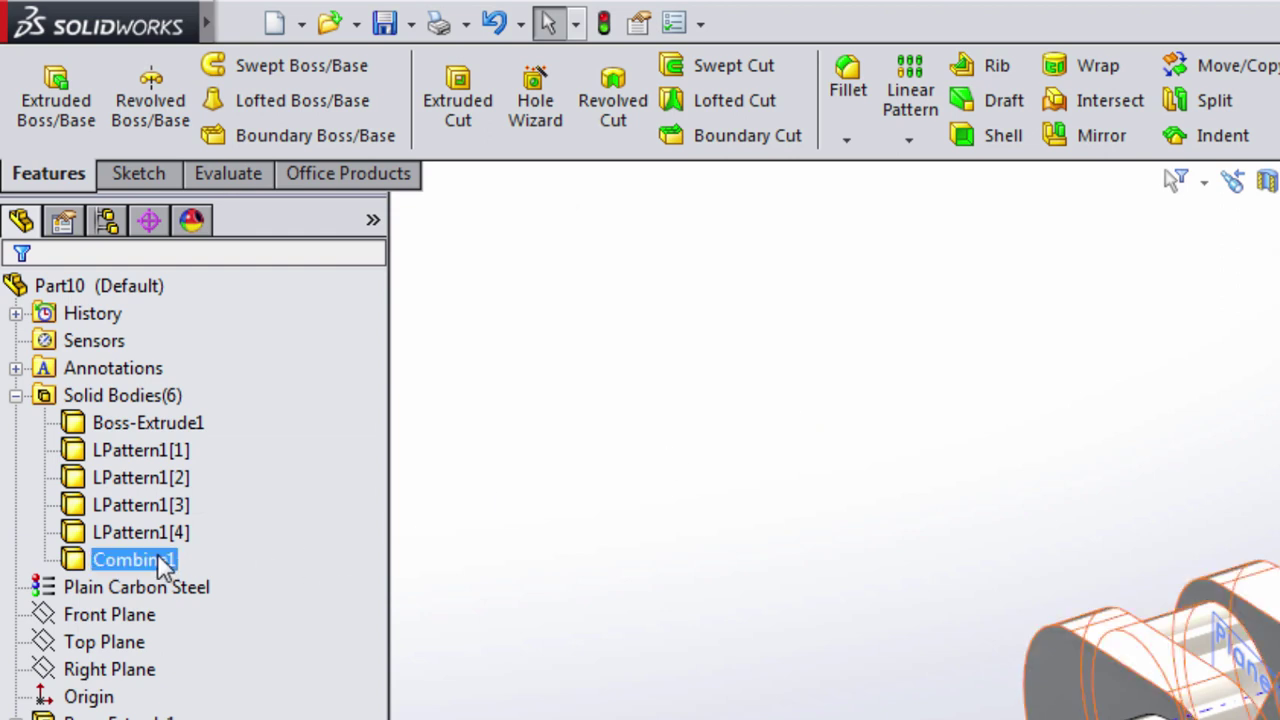
pyautogui.moveTo(487, 318); pyautogui.dragTo(474, 286, button='middle')
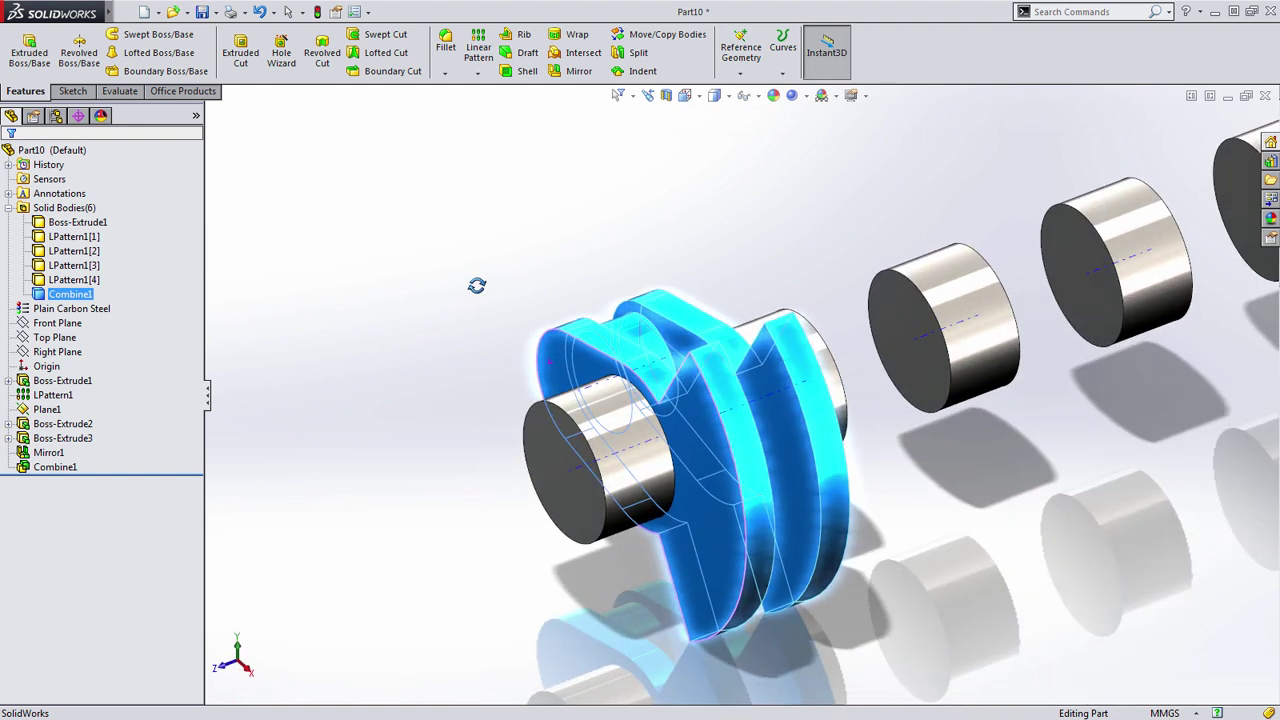
# Fillet both crankpin-to-web edges at 2 mm radius as Fillet2.
pyautogui.click(477, 292)
pyautogui.press('s')
pyautogui.click(482, 274)
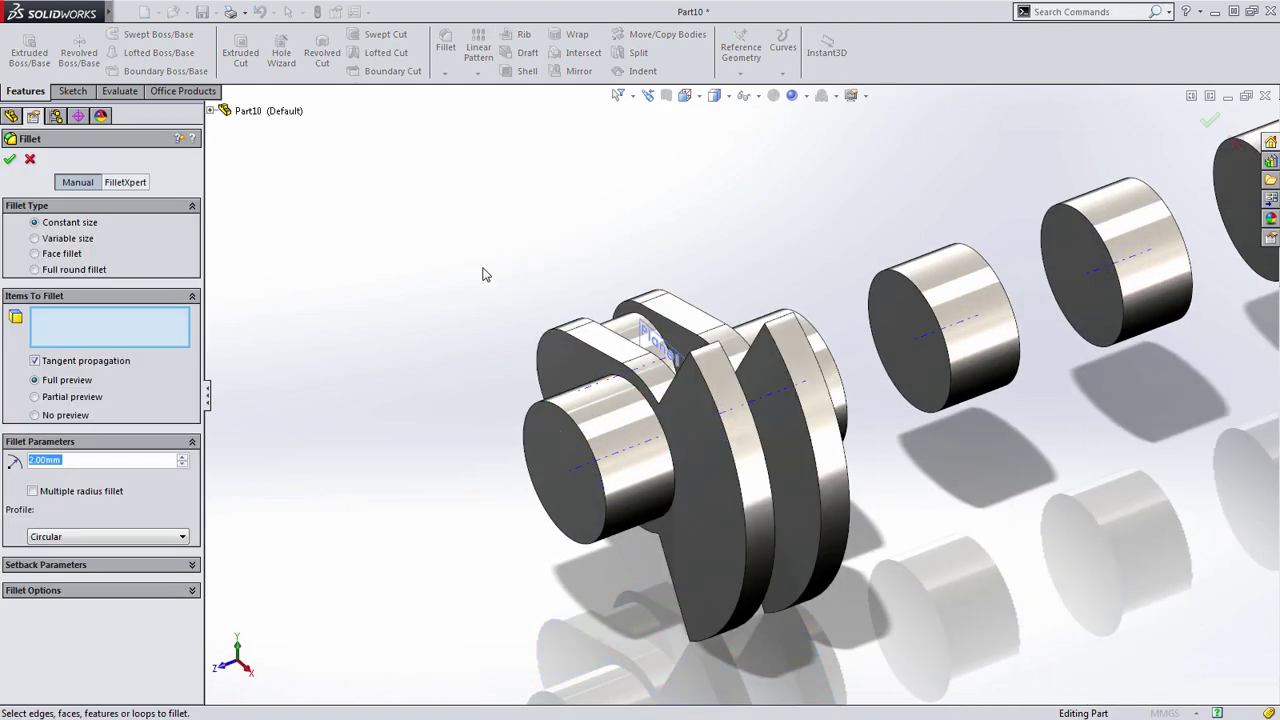
pyautogui.click(636, 312)
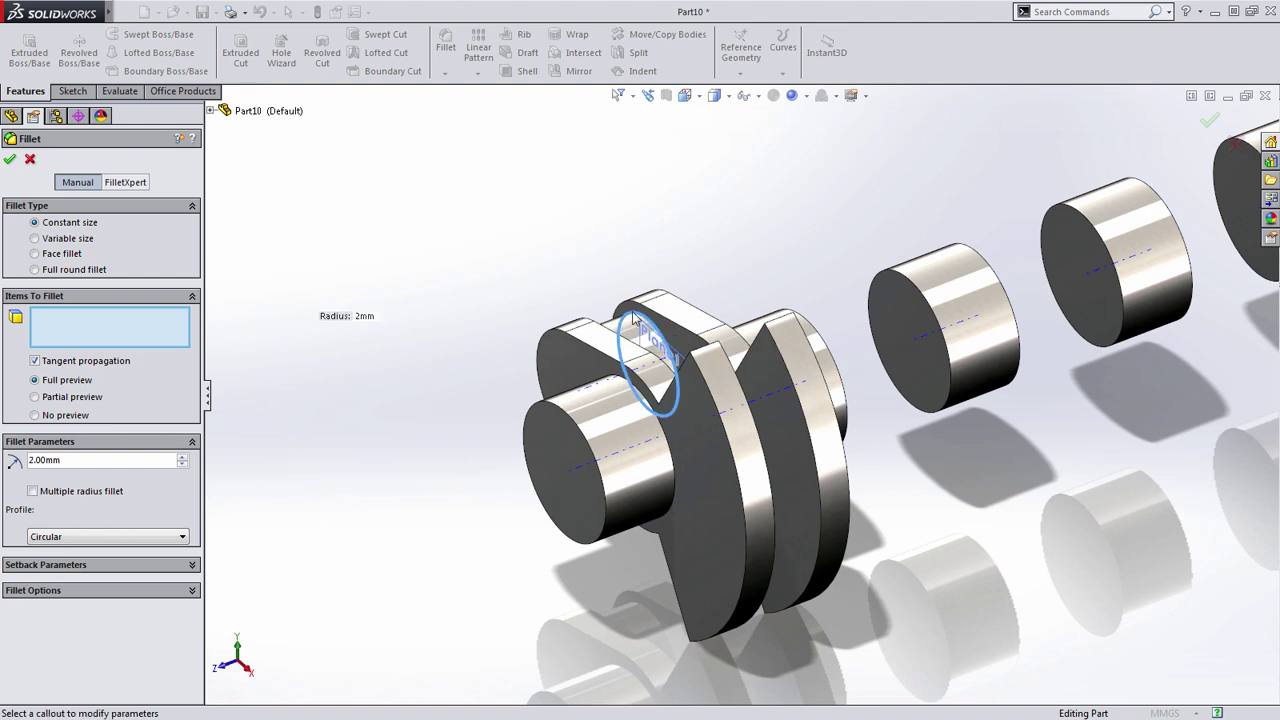
pyautogui.moveTo(636, 312); pyautogui.dragTo(583, 352, button='middle')
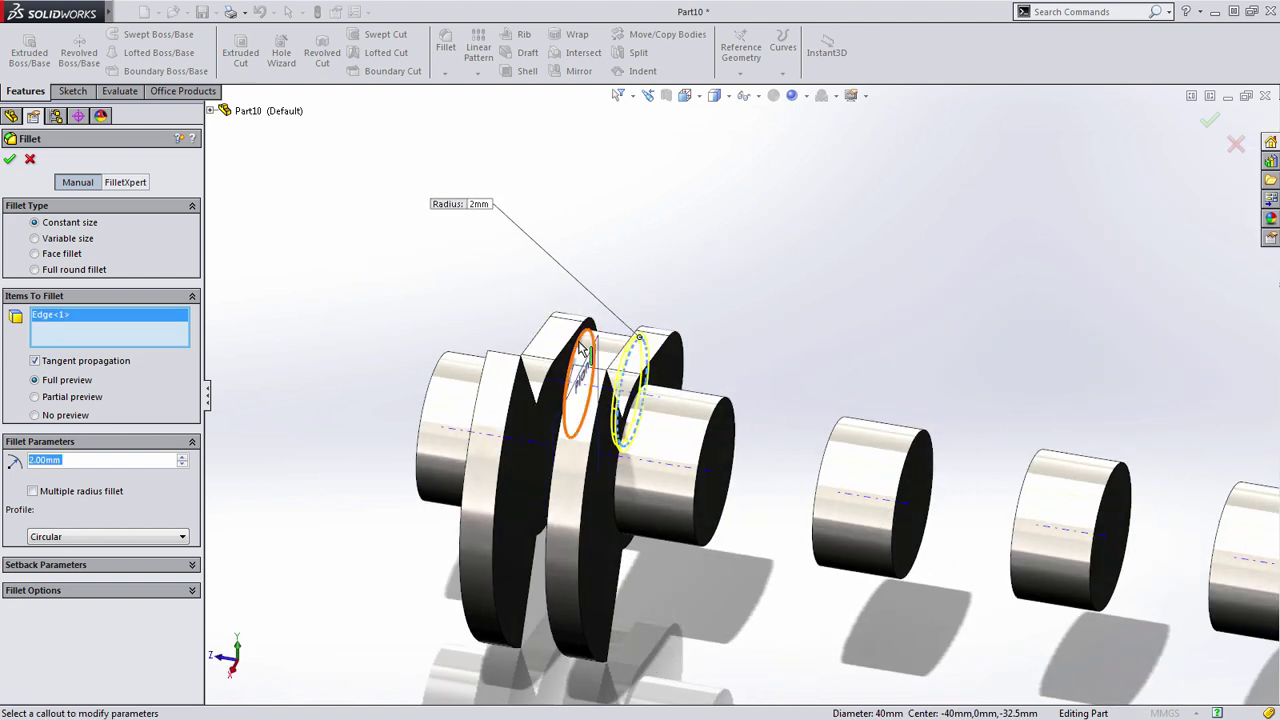
pyautogui.click(581, 347)
pyautogui.press('Return')
# Zoom, pan and orbit around the crank throw to inspect Fillet2.
pyautogui.scroll(-5, 519, 272)
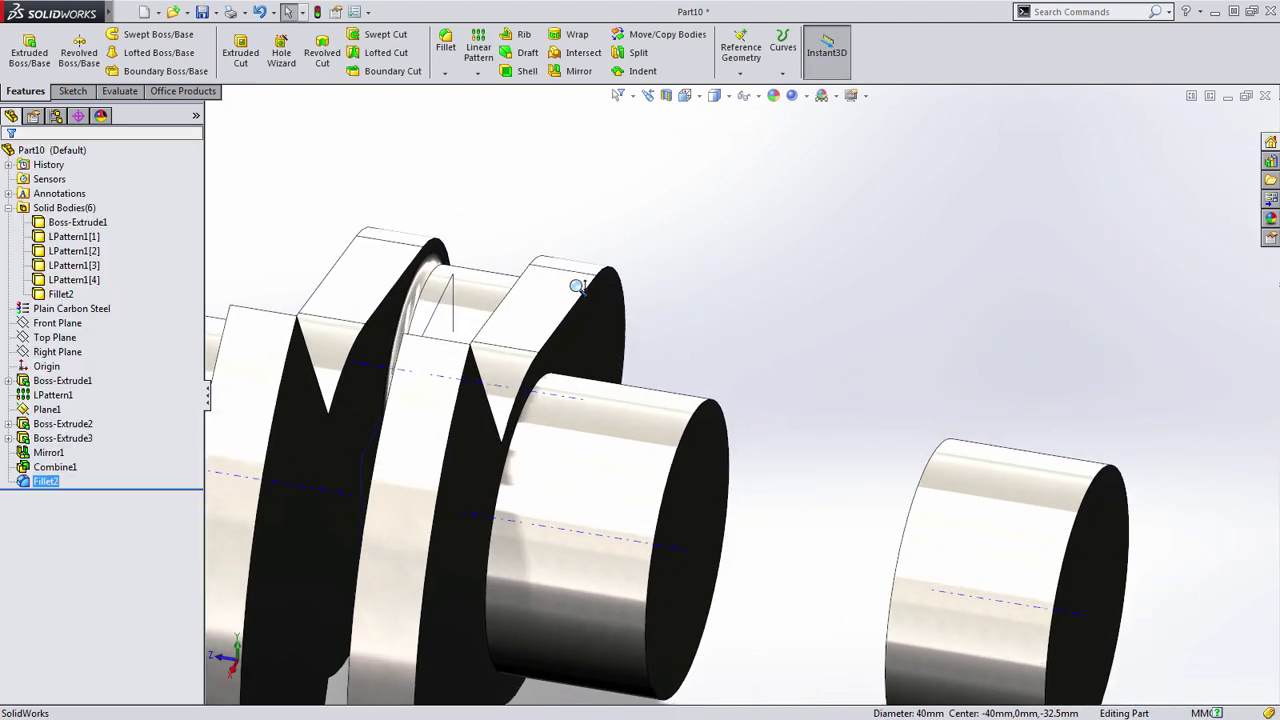
pyautogui.scroll(3, 519, 272)
pyautogui.moveTo(519, 272); pyautogui.dragTo(720, 289, button='middle')
pyautogui.moveTo(677, 346)
pyautogui.mouseDown(button='middle')
pyautogui.moveTo(735, 344)
pyautogui.moveTo(689, 334)
pyautogui.mouseUp(button='middle')
pyautogui.scroll(6, 689, 334)
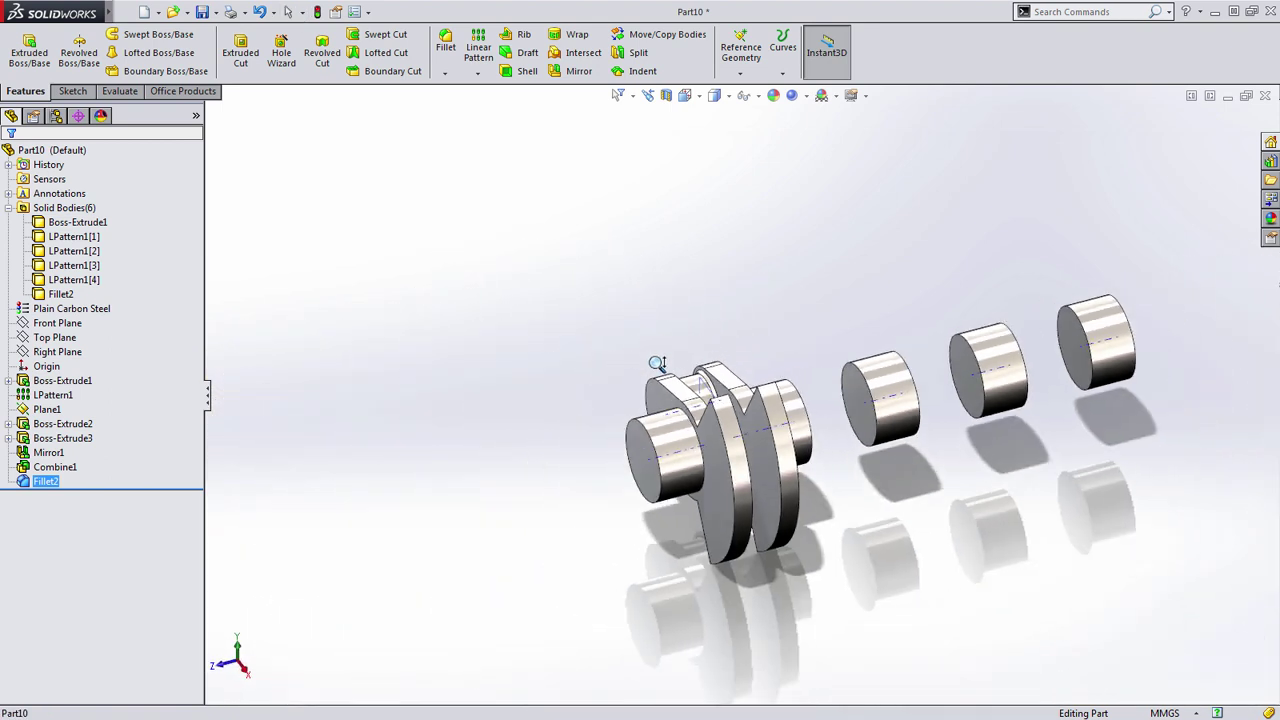
pyautogui.keyDown('ctrl'); pyautogui.moveTo(791, 368); pyautogui.dragTo(682, 364, button='middle'); pyautogui.keyUp('ctrl')
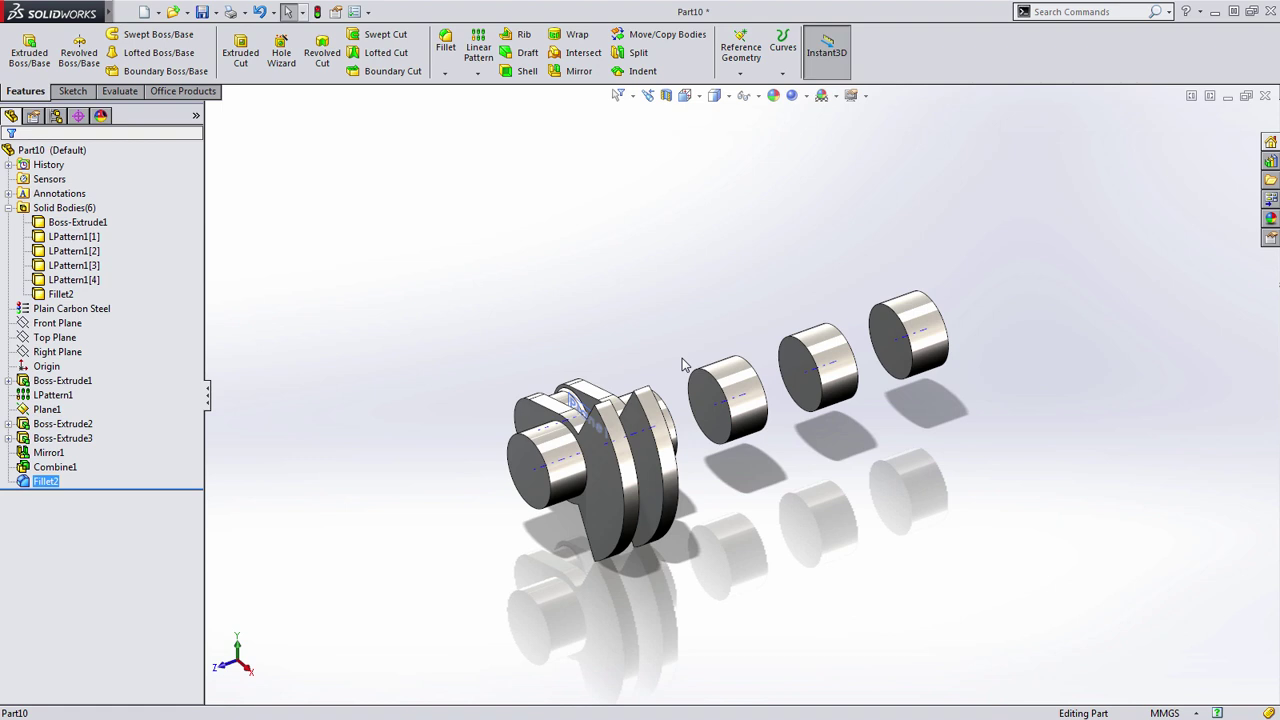
pyautogui.scroll(-2, 651, 362)
pyautogui.moveTo(634, 323); pyautogui.dragTo(636, 333, button='middle')
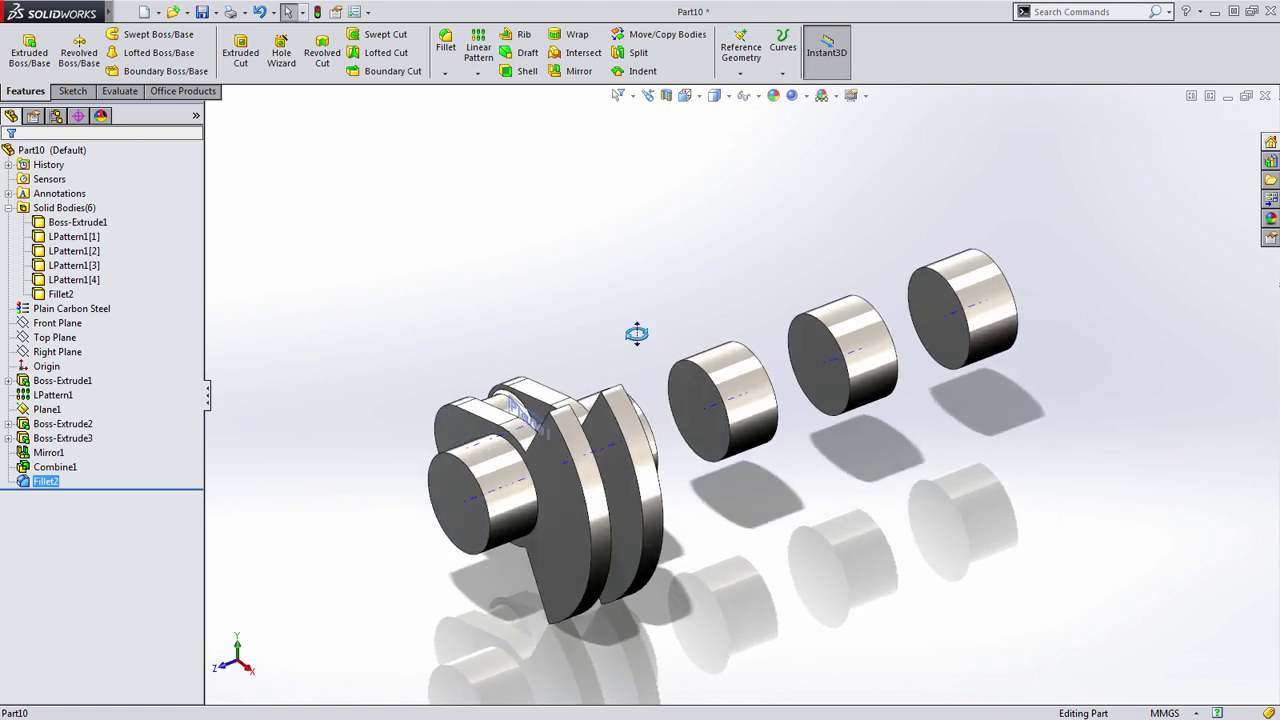
pyautogui.click(597, 305)
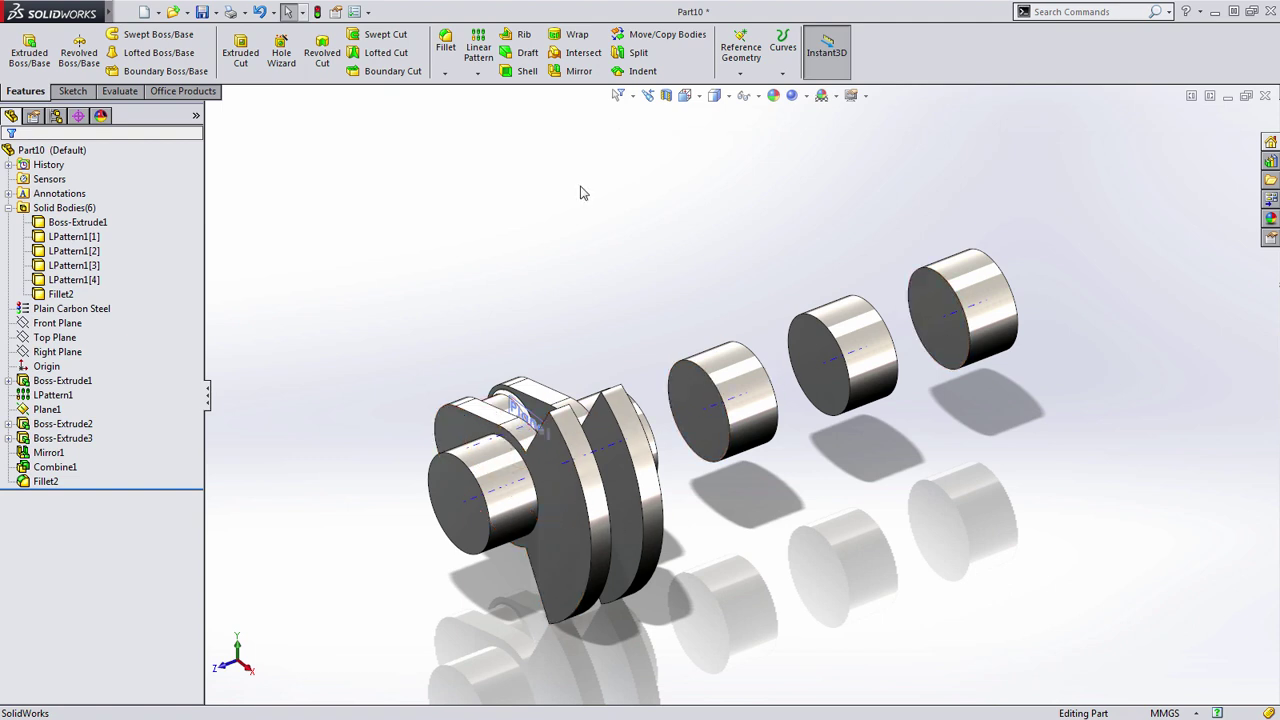
# Linear-pattern the Fillet2 crank throw body along the shaft axis Axis<1>.
pyautogui.click(478, 50)
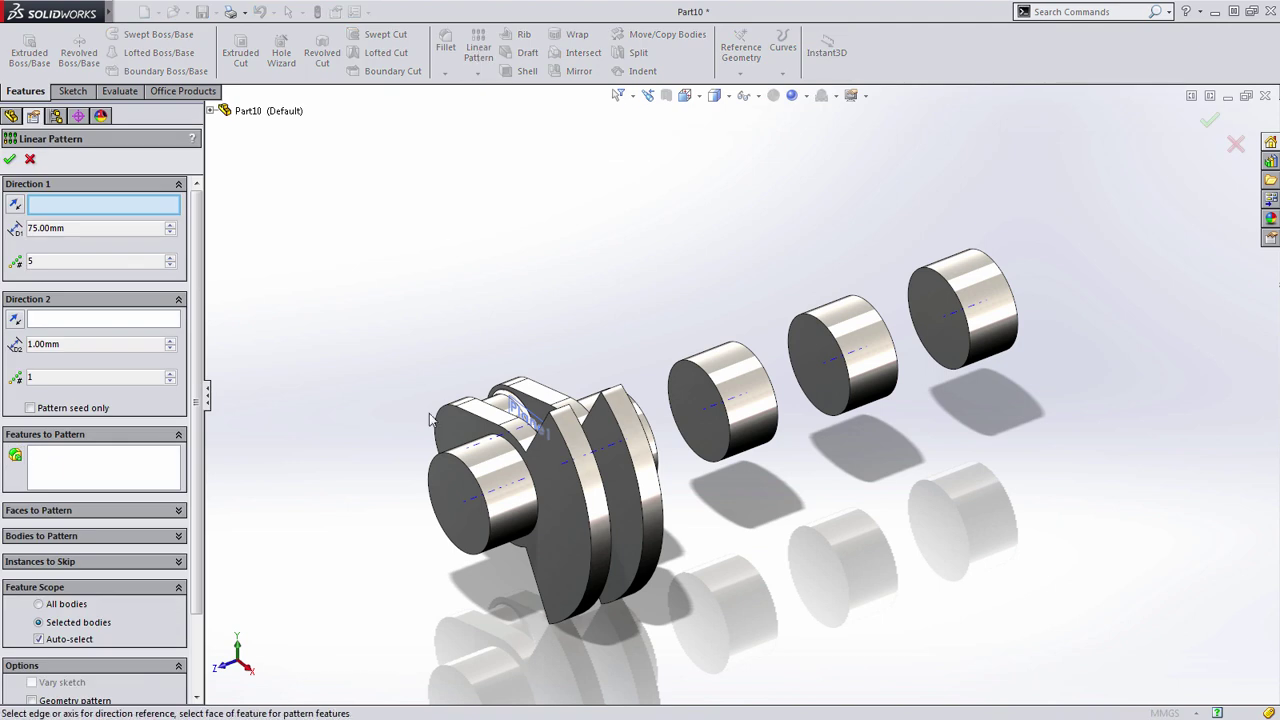
pyautogui.click(463, 505)
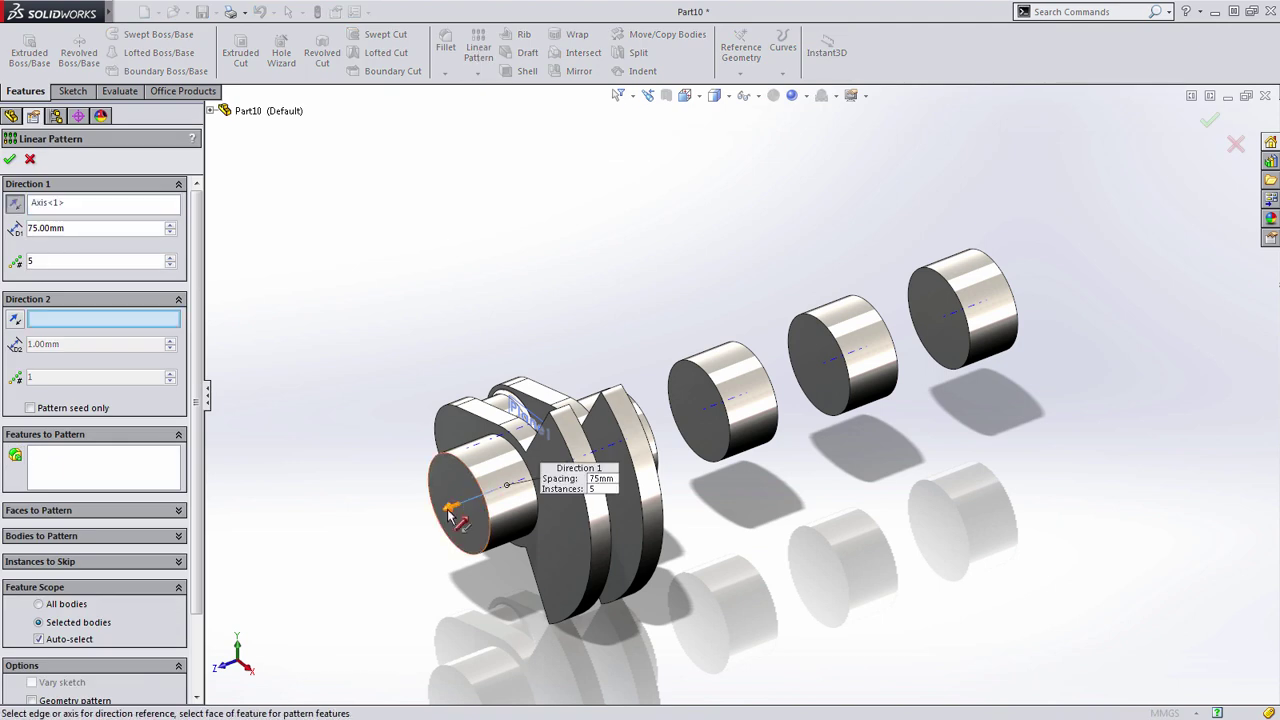
pyautogui.click(60, 536)
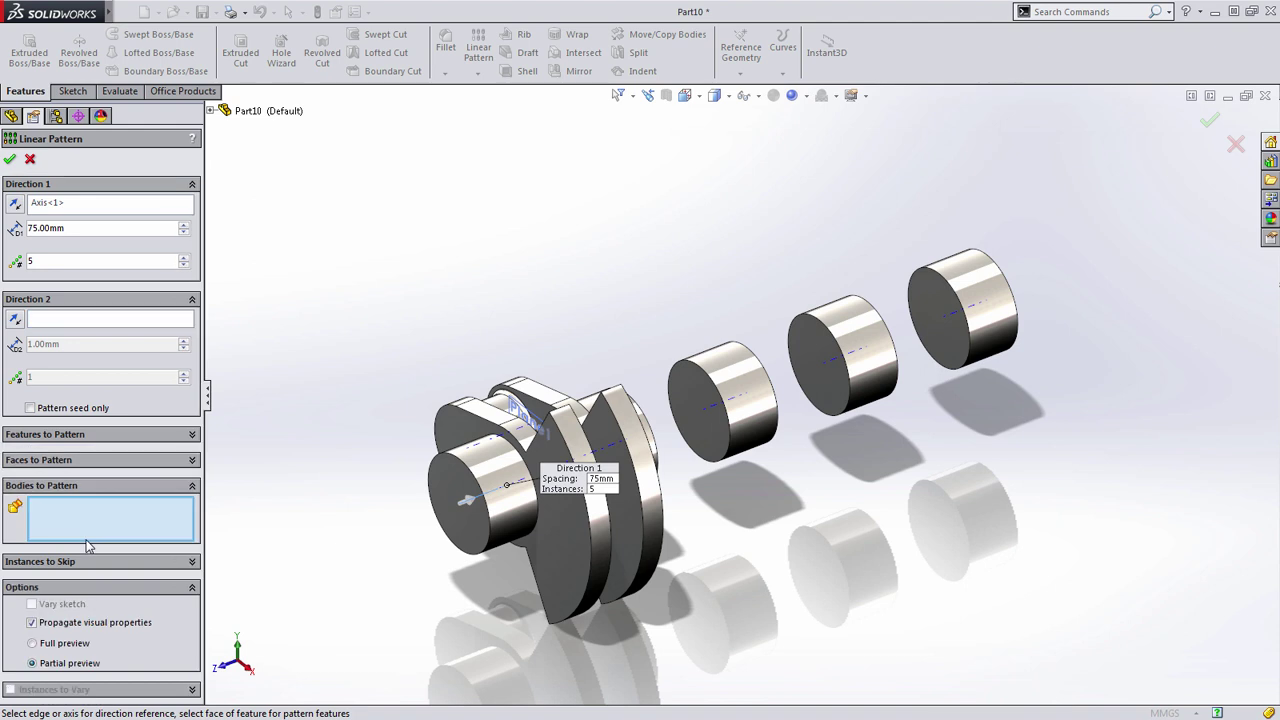
pyautogui.click(563, 605)
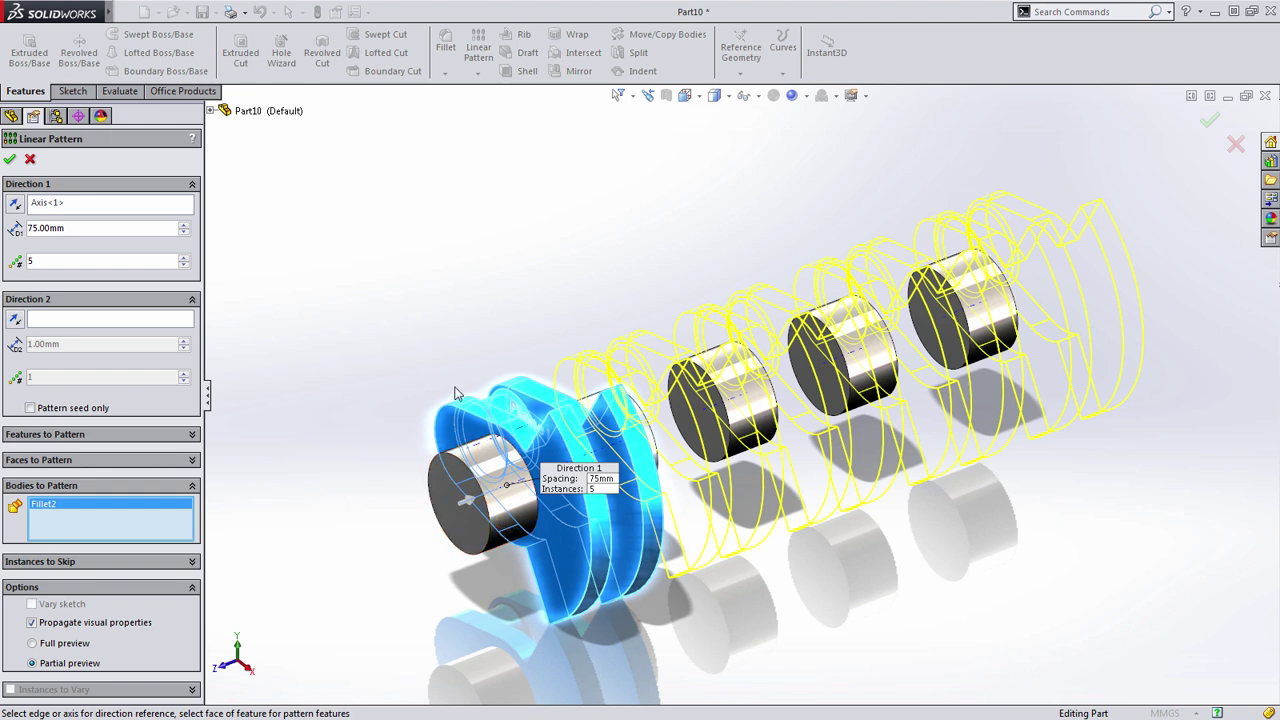
pyautogui.rightClick(435, 253)
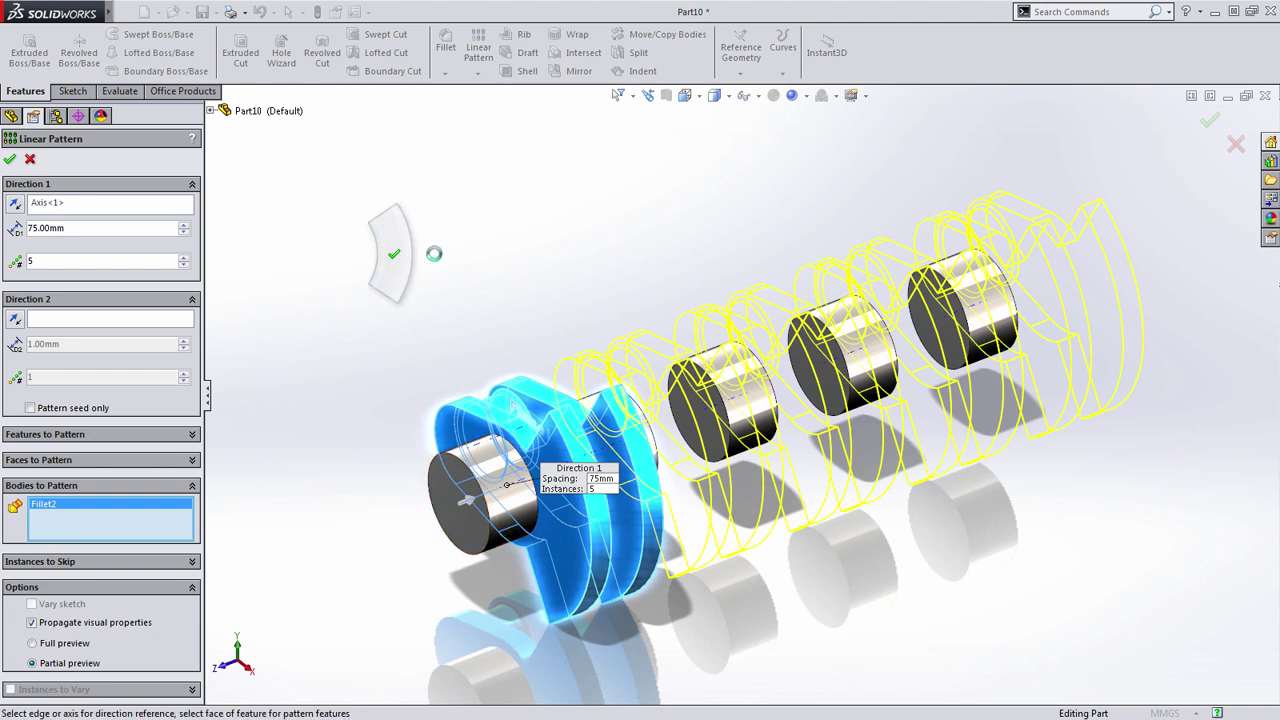
pyautogui.moveTo(504, 310); pyautogui.dragTo(491, 398, button='middle')
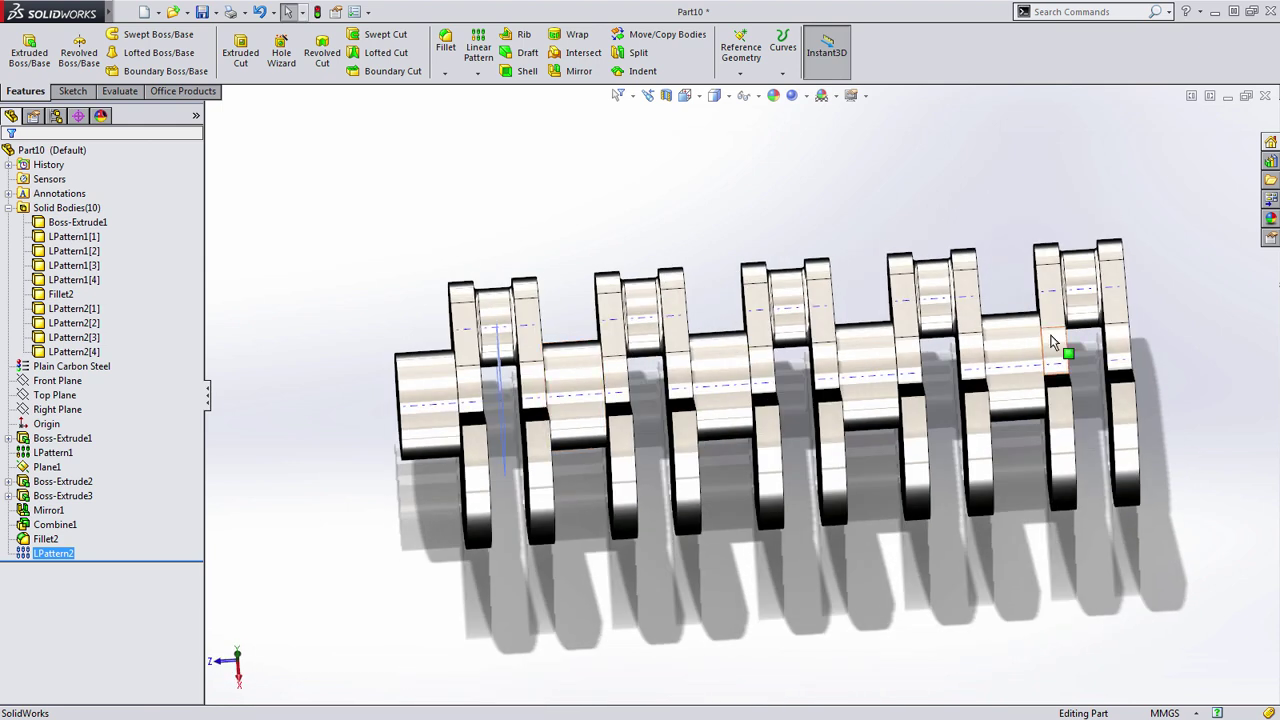
# Re-edit LPattern2 and confirm four instances at 75 mm spacing.
pyautogui.click(40, 560)
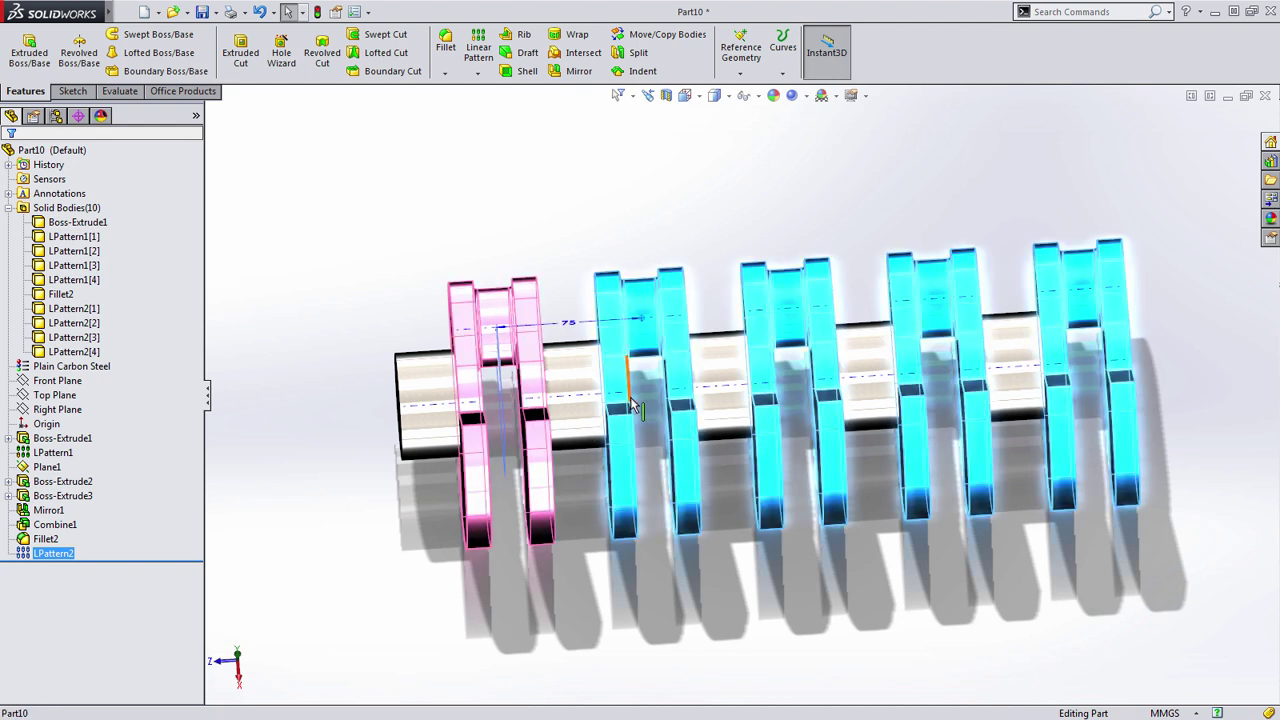
pyautogui.moveTo(596, 447); pyautogui.dragTo(640, 300, button='middle')
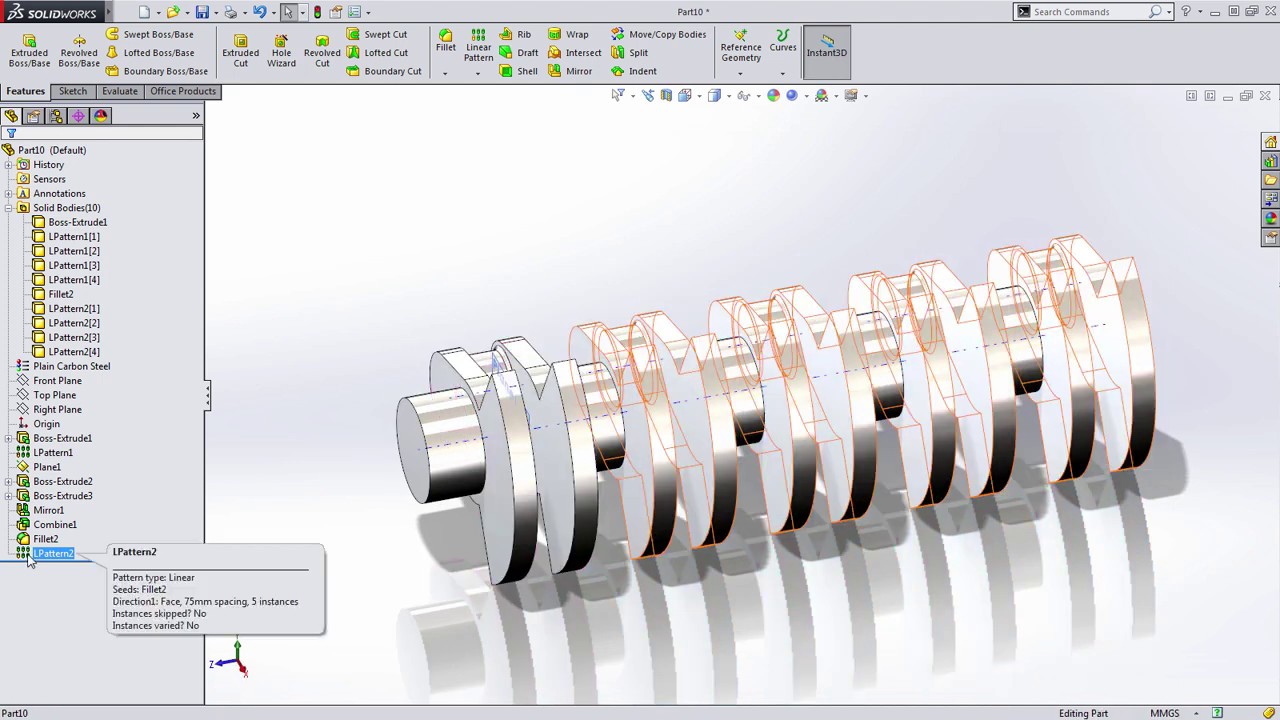
pyautogui.click(33, 560)
pyautogui.click(46, 522)
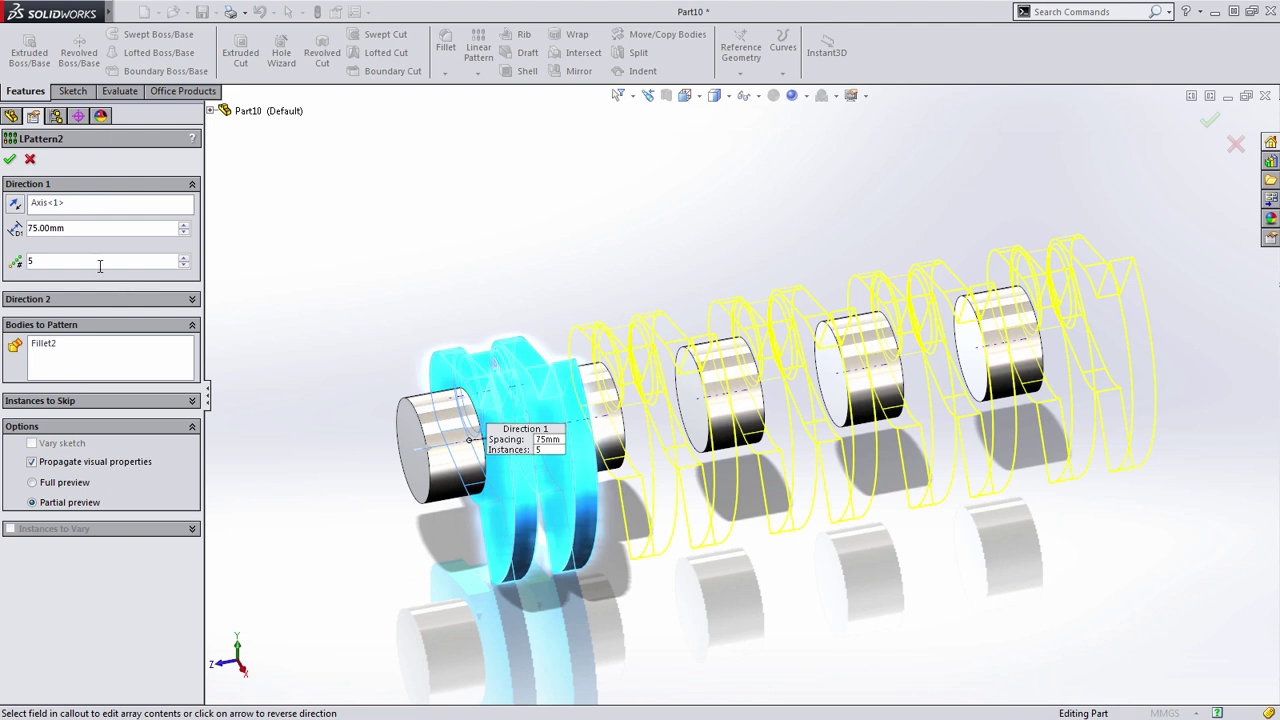
pyautogui.press('Return')
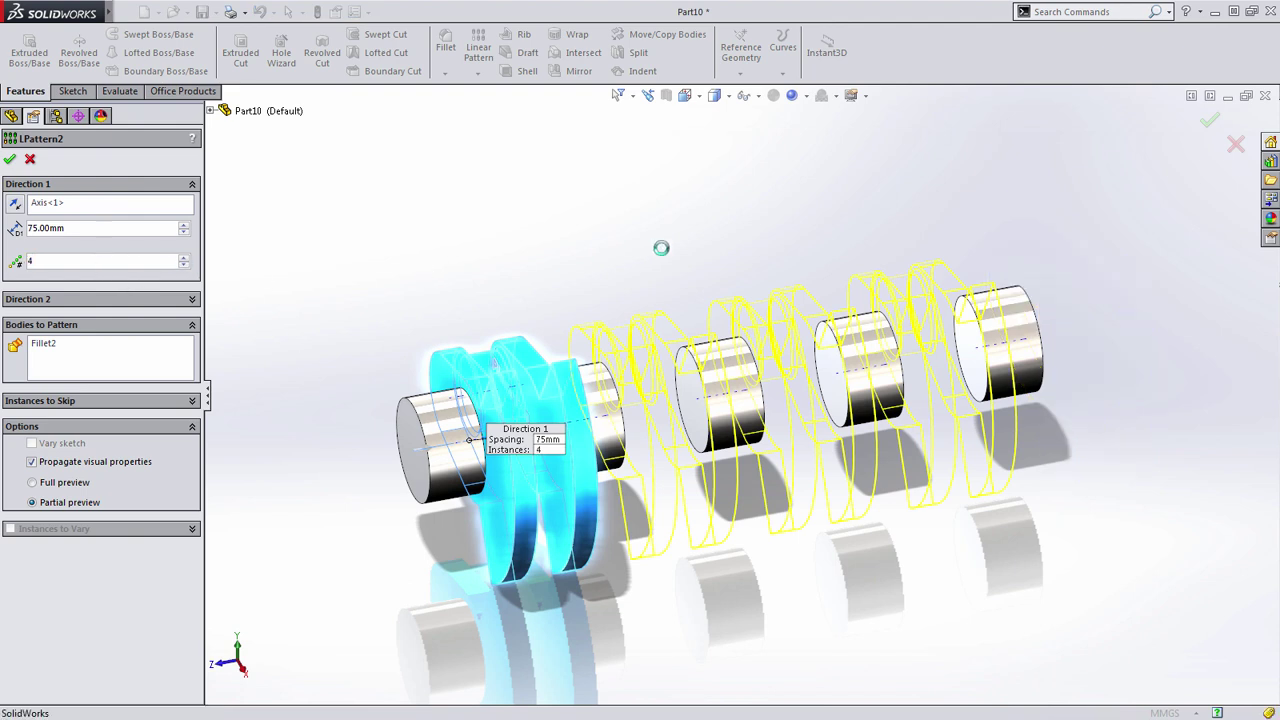
pyautogui.moveTo(513, 255); pyautogui.dragTo(530, 275, button='middle')
pyautogui.hotkey('ctrl', 'Tab')
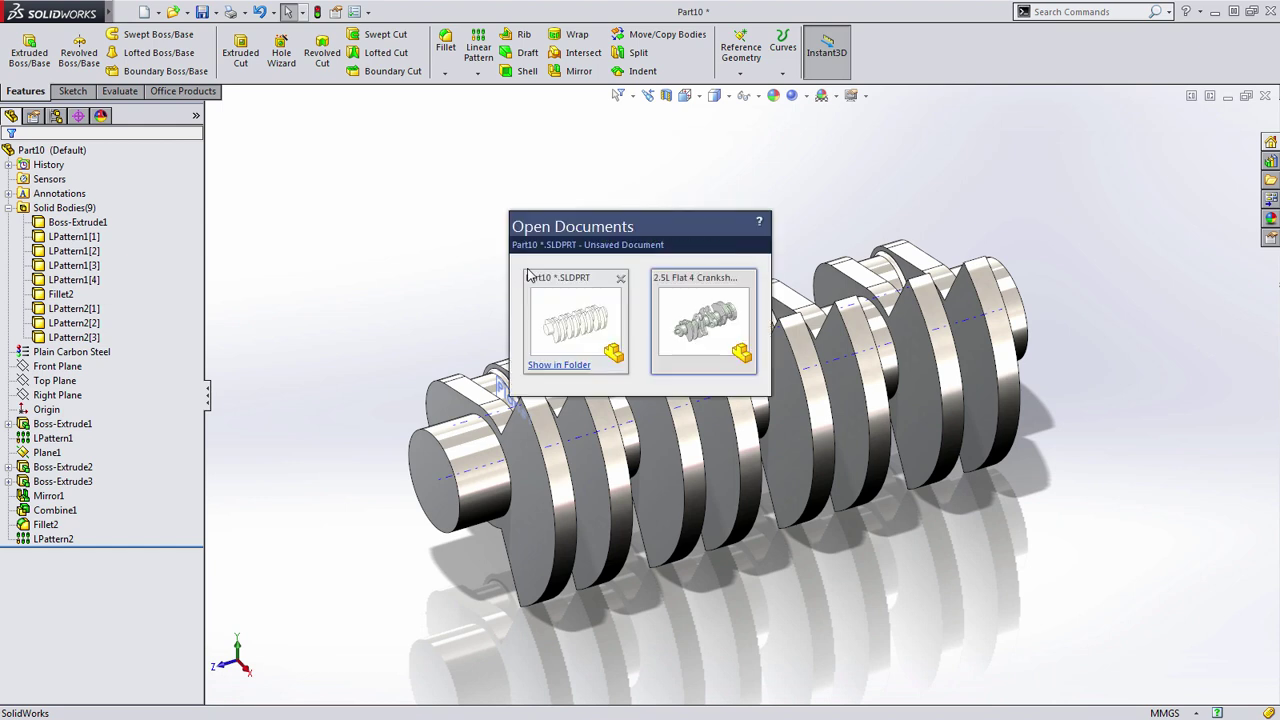
# Orbit the 2.5L Flat 4 Crankshaft Mk2 reference part, then return to Part10.
pyautogui.moveTo(536, 392); pyautogui.dragTo(603, 417, button='middle')
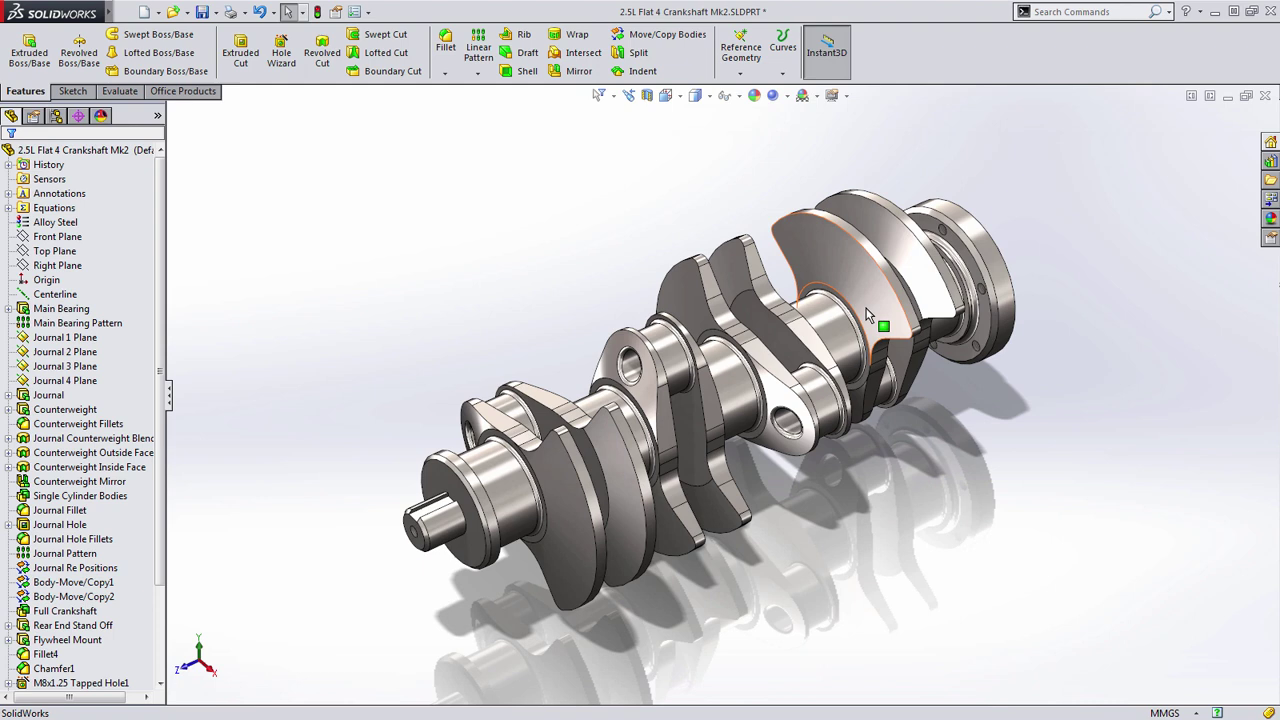
pyautogui.moveTo(866, 318); pyautogui.dragTo(836, 484, button='middle')
pyautogui.hotkey('ctrl', 'Tab')
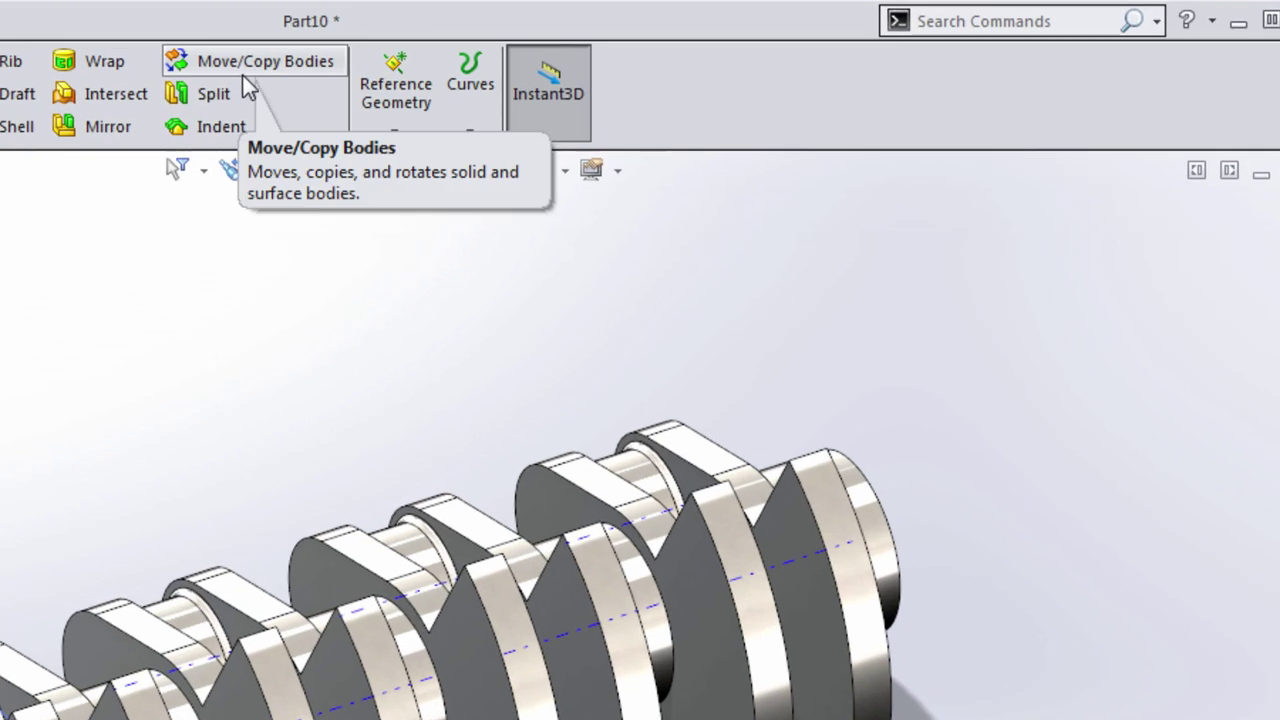
# Move the LPattern2[1] throw body up and away from the shaft with Move/Copy Bodies.
pyautogui.click(967, 19)
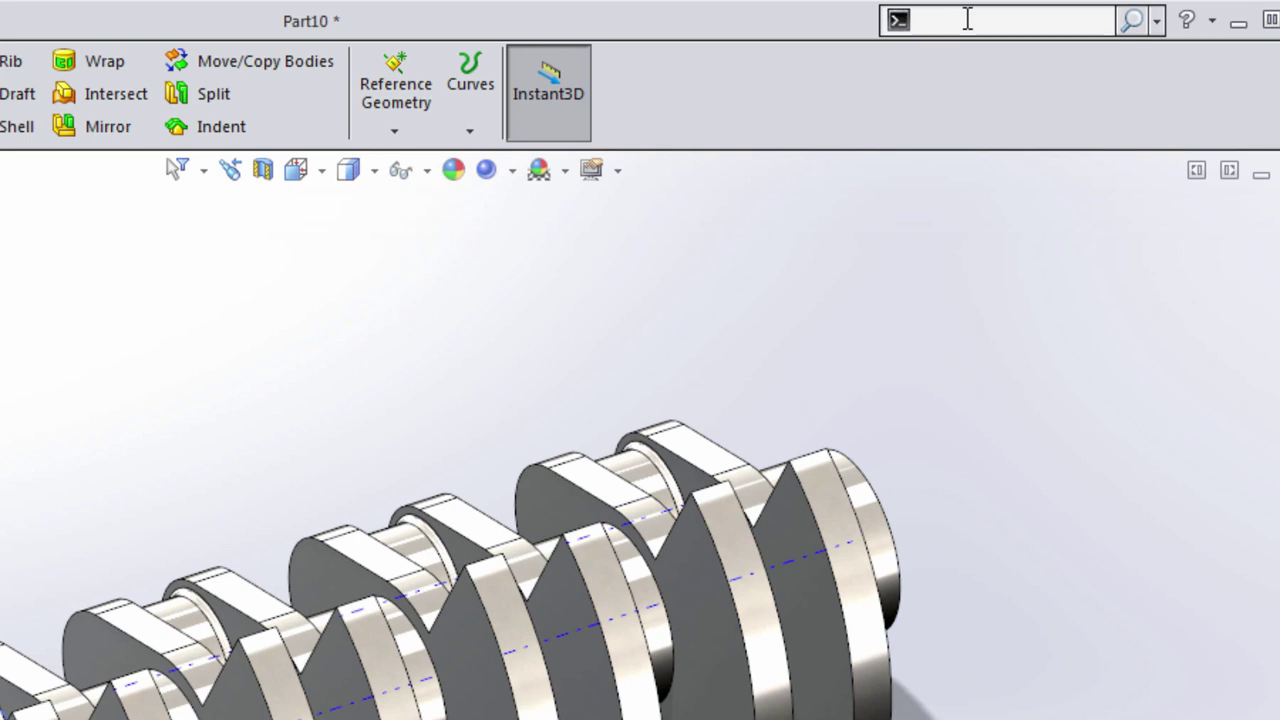
pyautogui.write('Move')
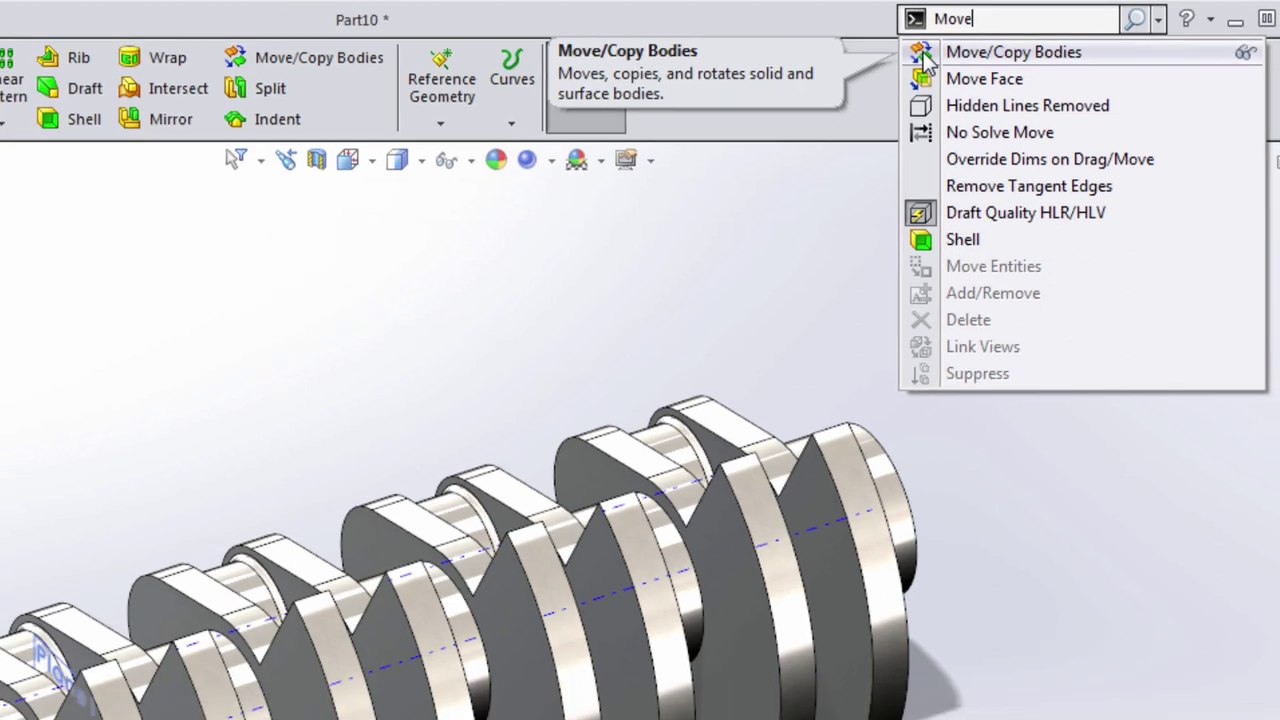
pyautogui.click(1003, 55)
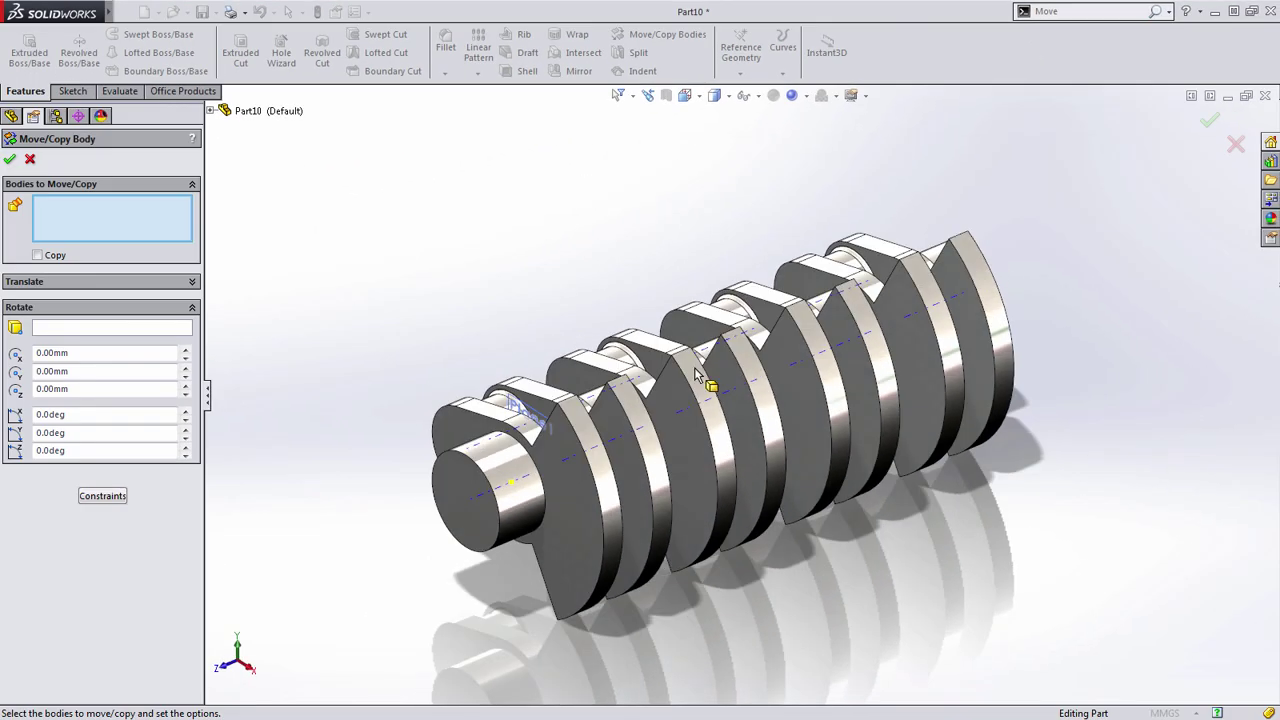
pyautogui.click(705, 485)
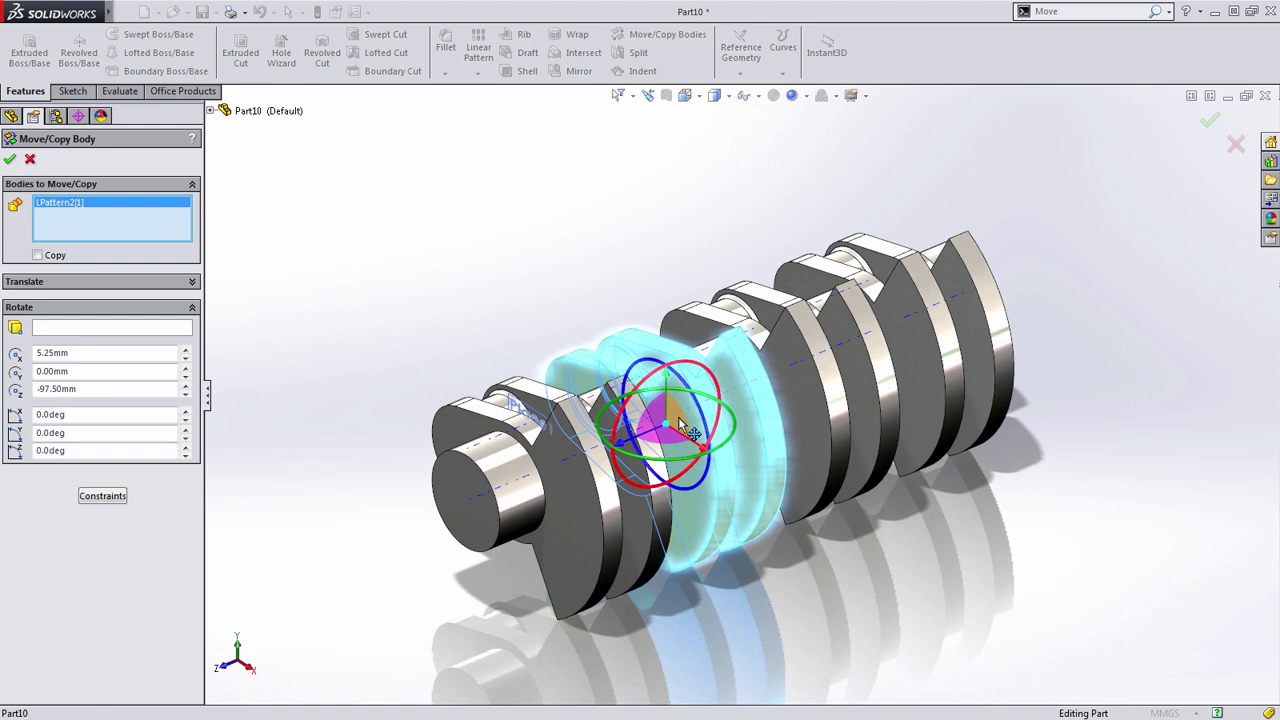
pyautogui.moveTo(678, 417); pyautogui.dragTo(1110, 293)
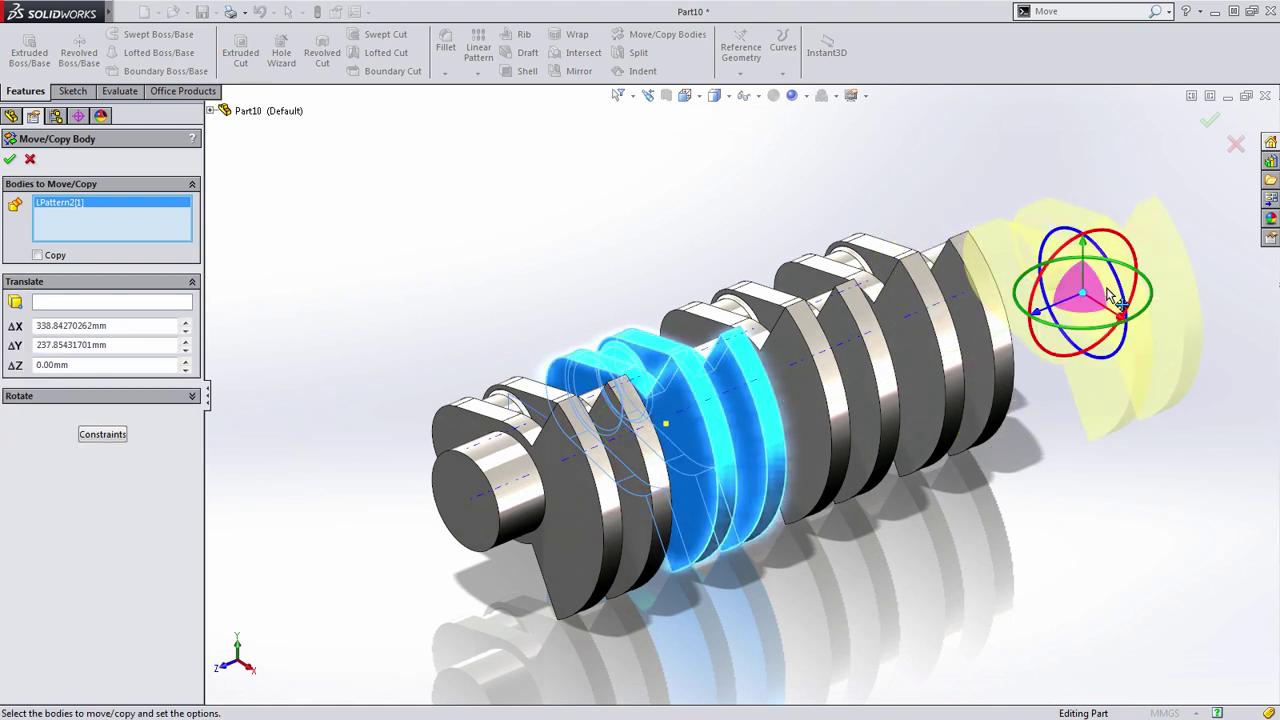
pyautogui.click(1209, 120)
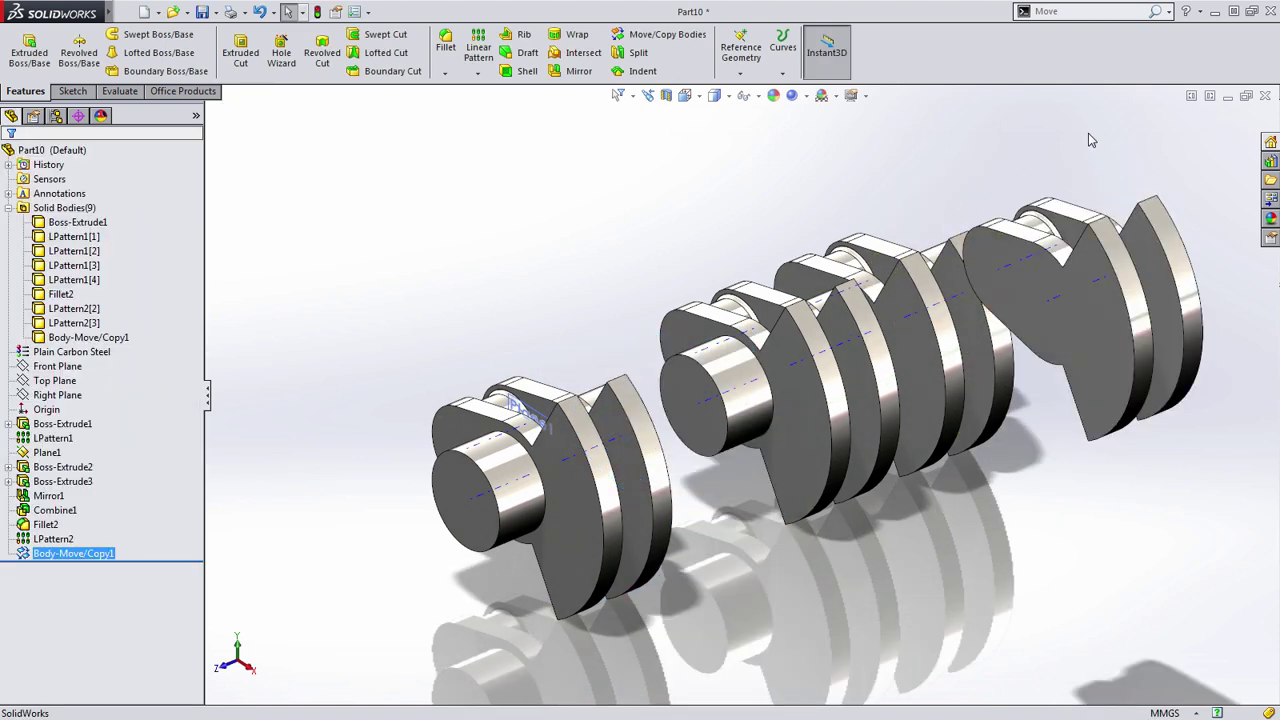
pyautogui.moveTo(1005, 330); pyautogui.dragTo(857, 371, button='middle')
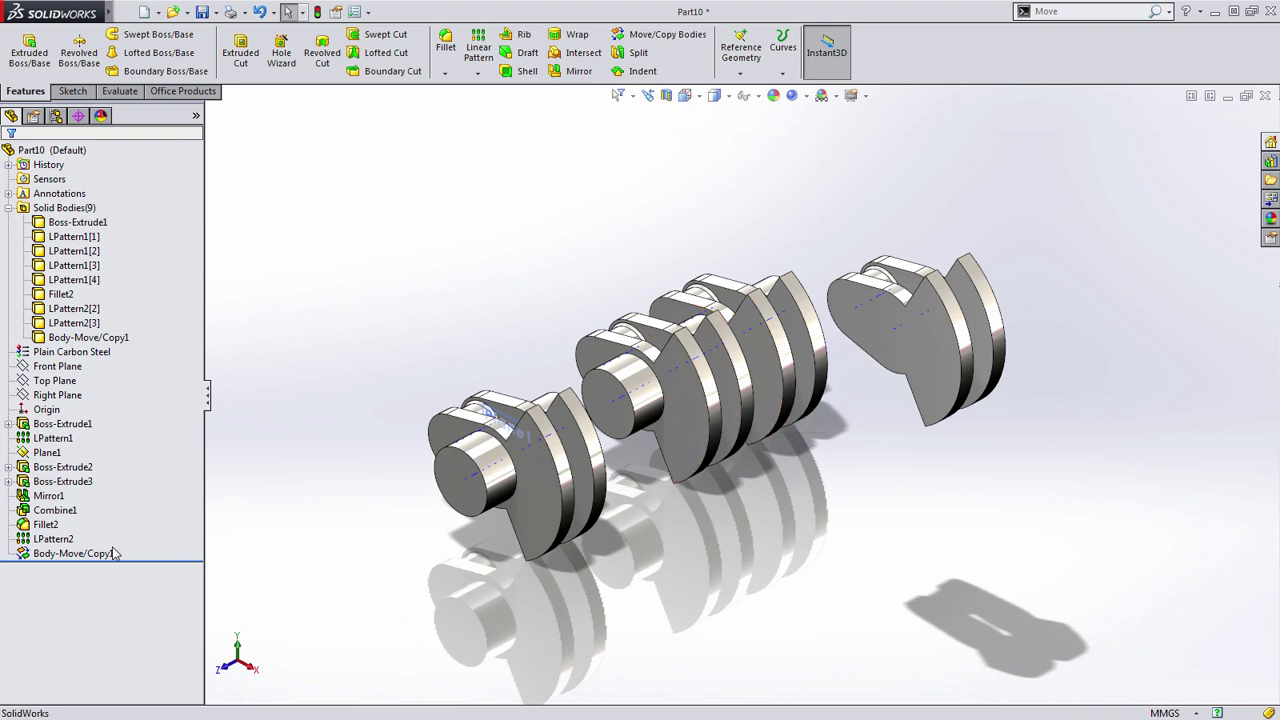
# Change Body-Move/Copy1 to rotate the LPattern2[1] throw 90° about Axis<1>.
pyautogui.click(73, 553)
pyautogui.click(78, 514)
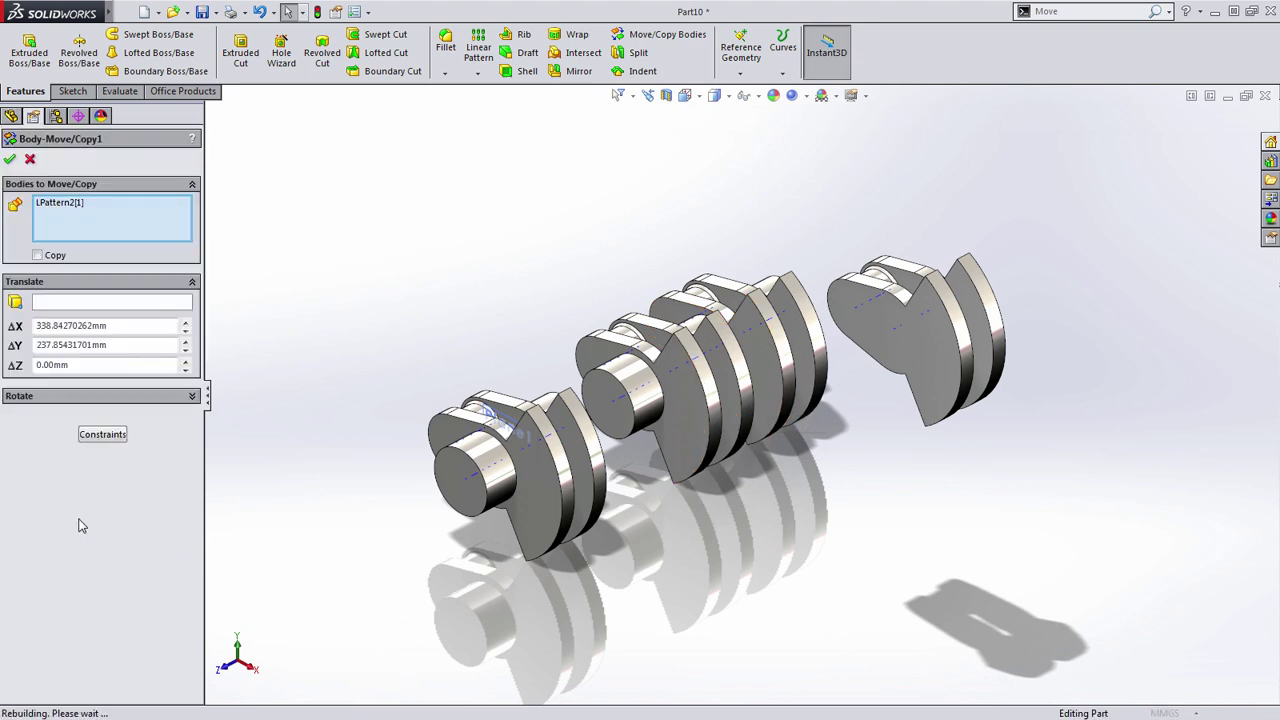
pyautogui.moveTo(336, 455); pyautogui.dragTo(328, 465, button='middle')
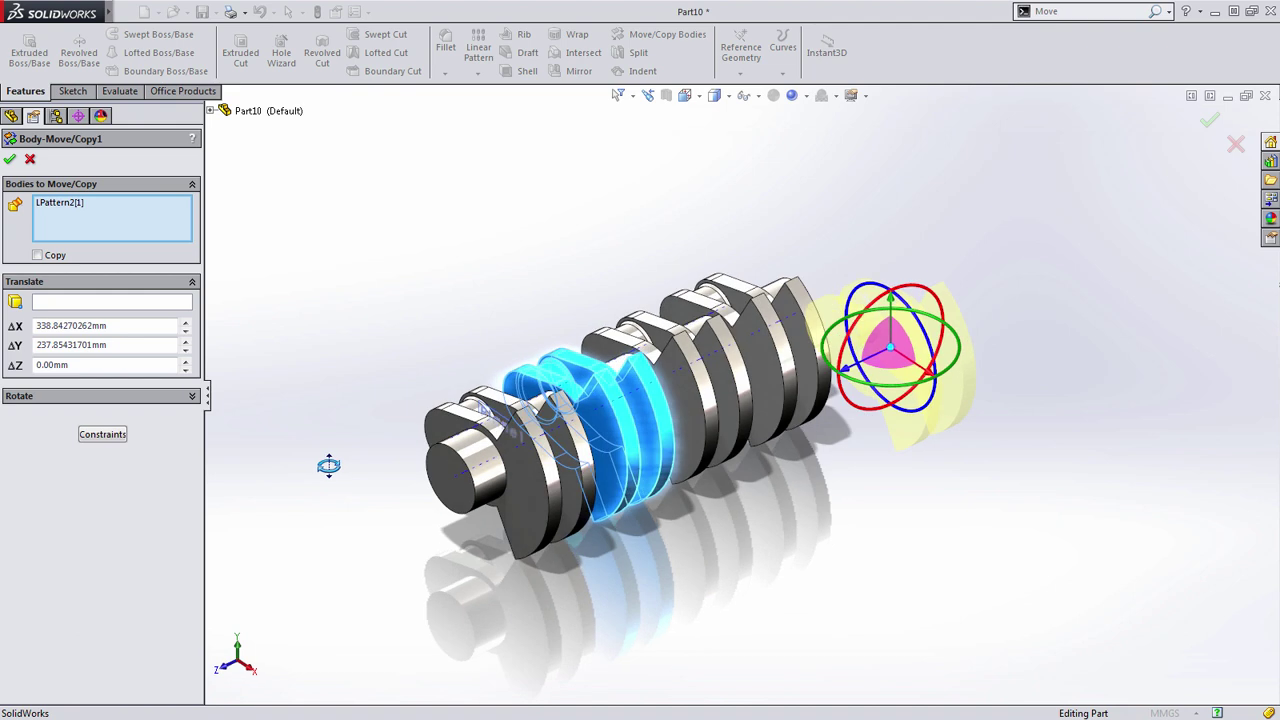
pyautogui.click(82, 398)
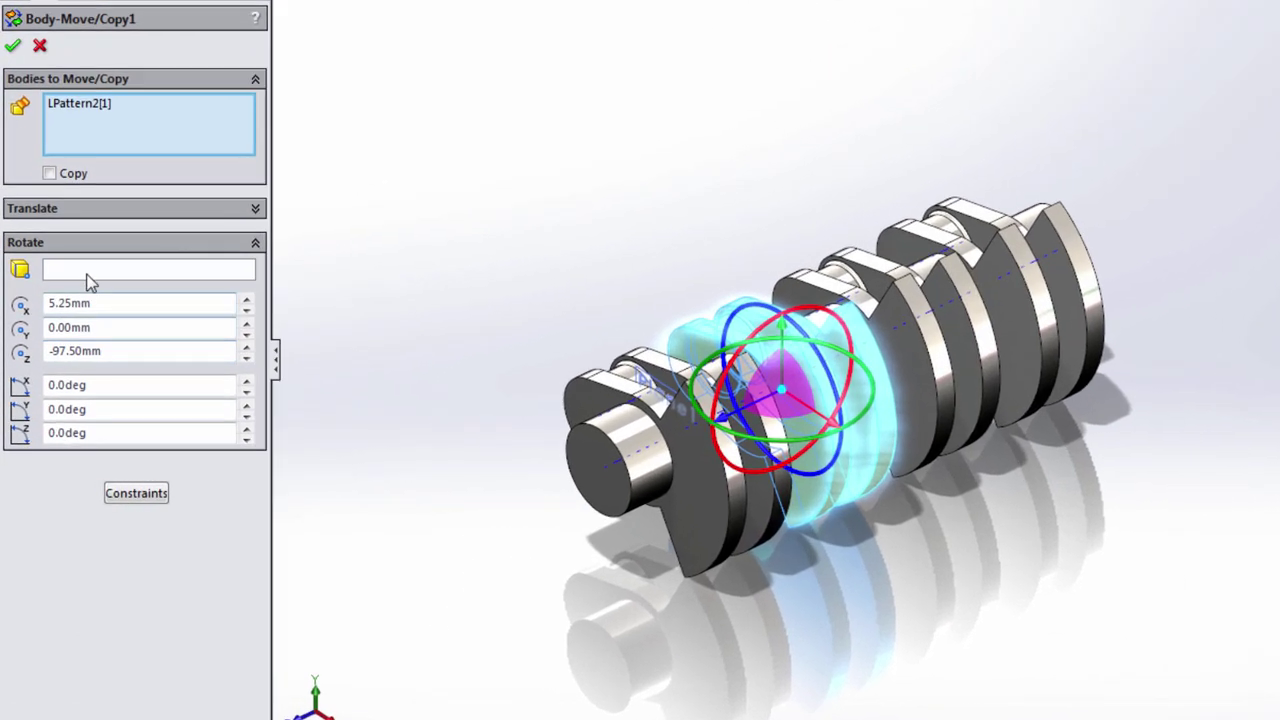
pyautogui.click(66, 270)
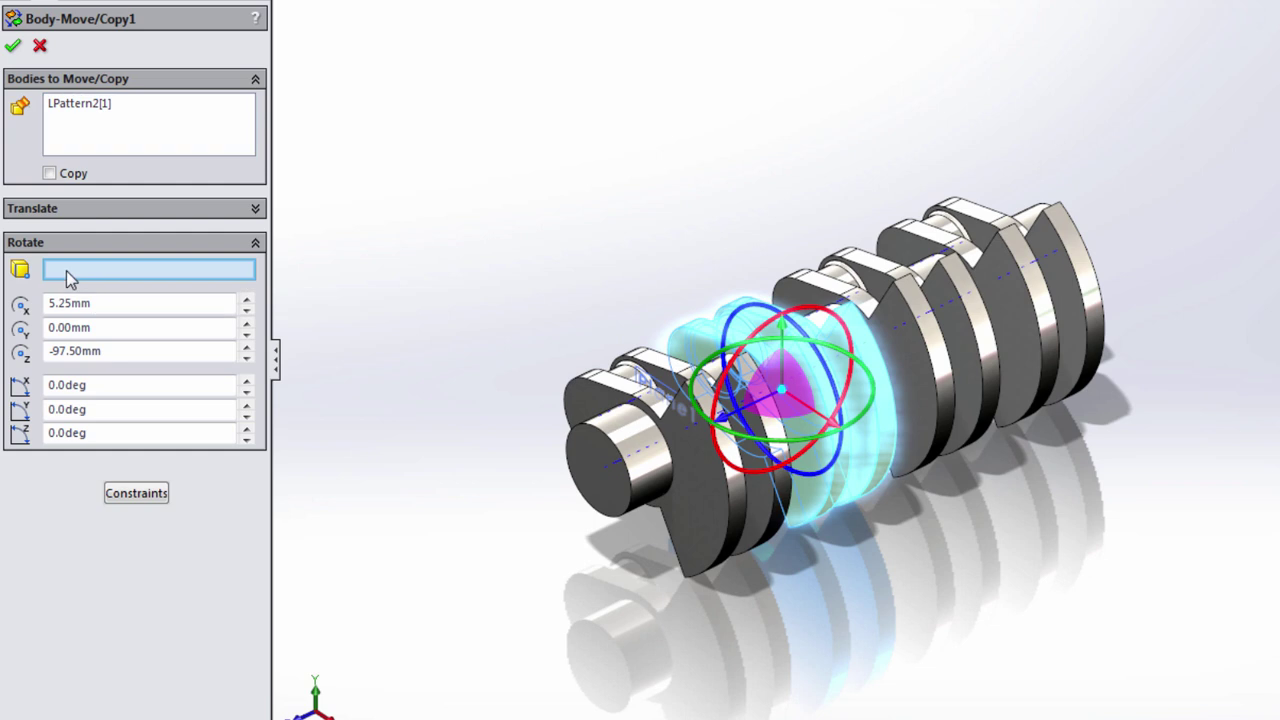
pyautogui.click(613, 477)
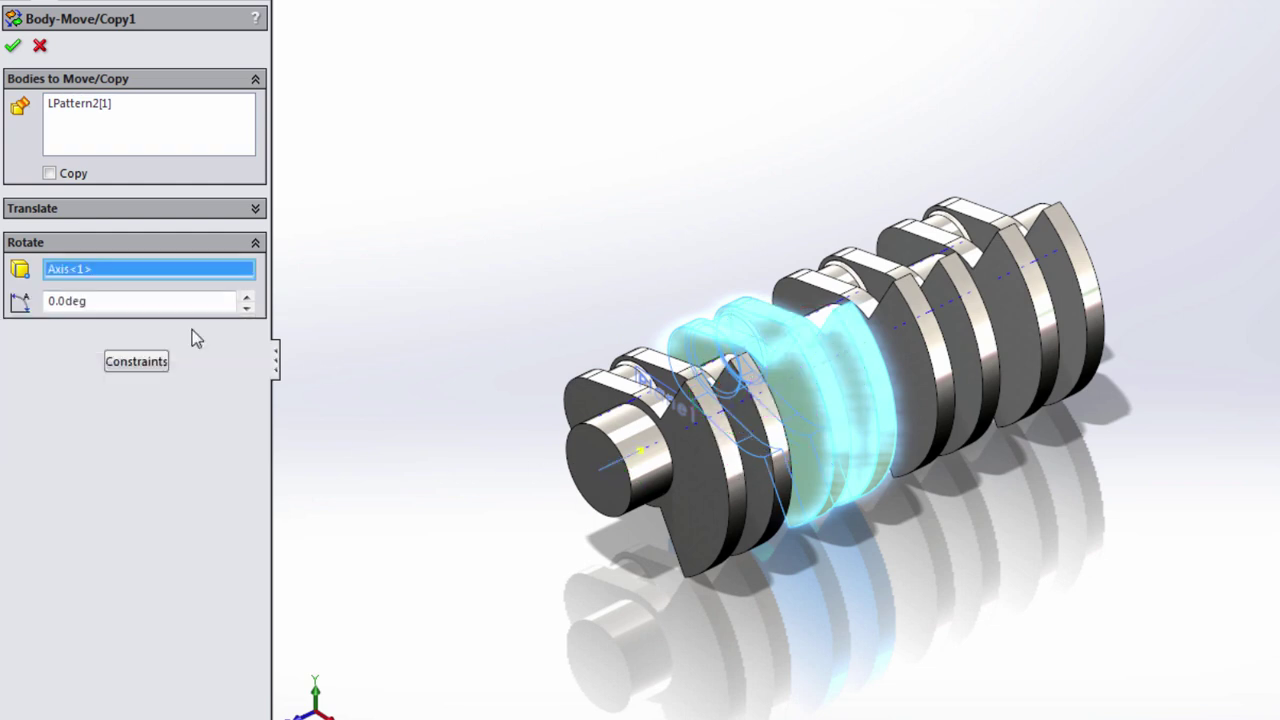
pyautogui.click(162, 302)
pyautogui.write('90')
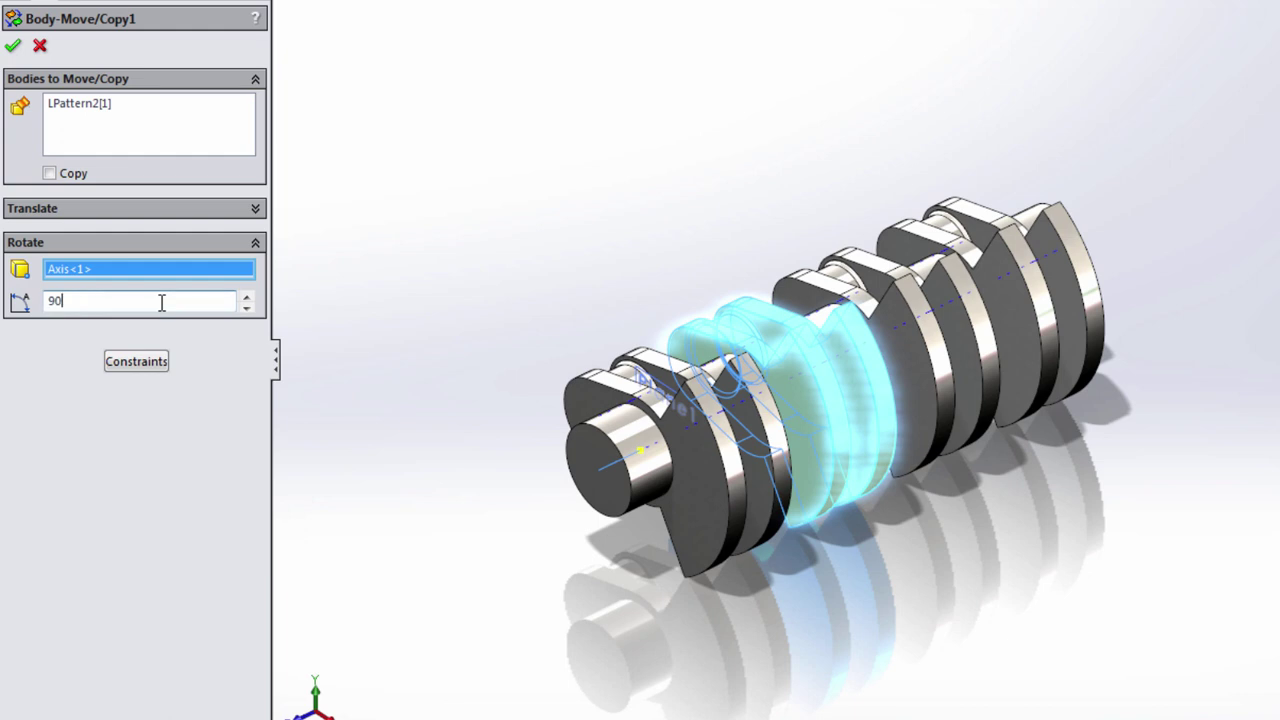
pyautogui.press('Return')
pyautogui.moveTo(392, 194); pyautogui.dragTo(537, 193, button='right')
pyautogui.scroll(-5, 555, 279)
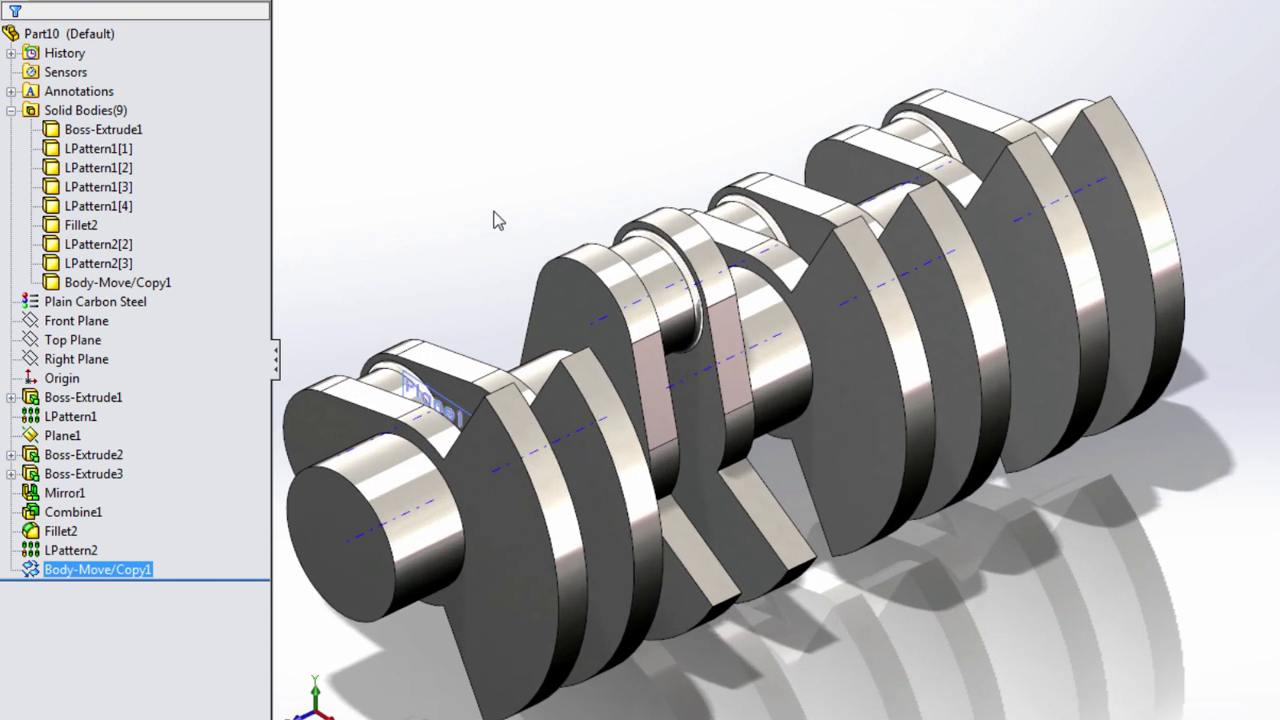
pyautogui.moveTo(494, 214); pyautogui.dragTo(594, 206, button='middle')
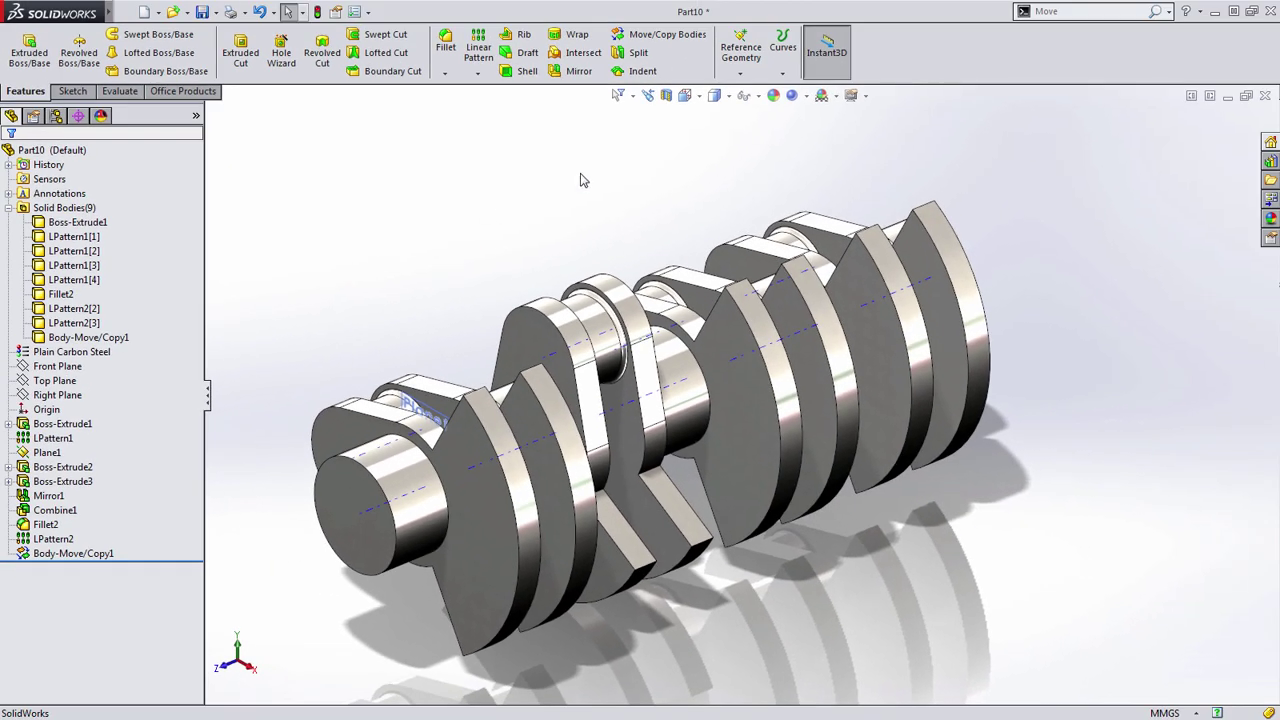
# Rotate the LPattern2[2] throw body 180° about Axis<1> with Move/Copy Bodies.
pyautogui.click(662, 34)
pyautogui.click(779, 421)
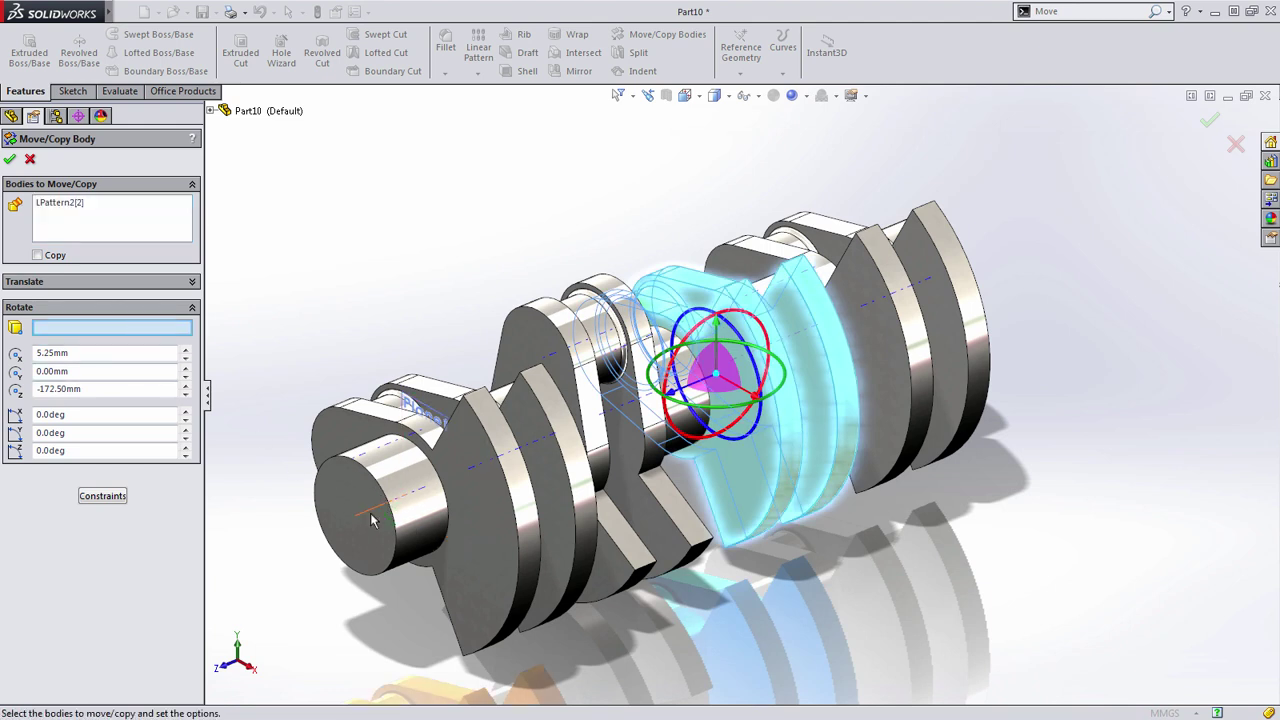
pyautogui.click(405, 494)
pyautogui.click(86, 350)
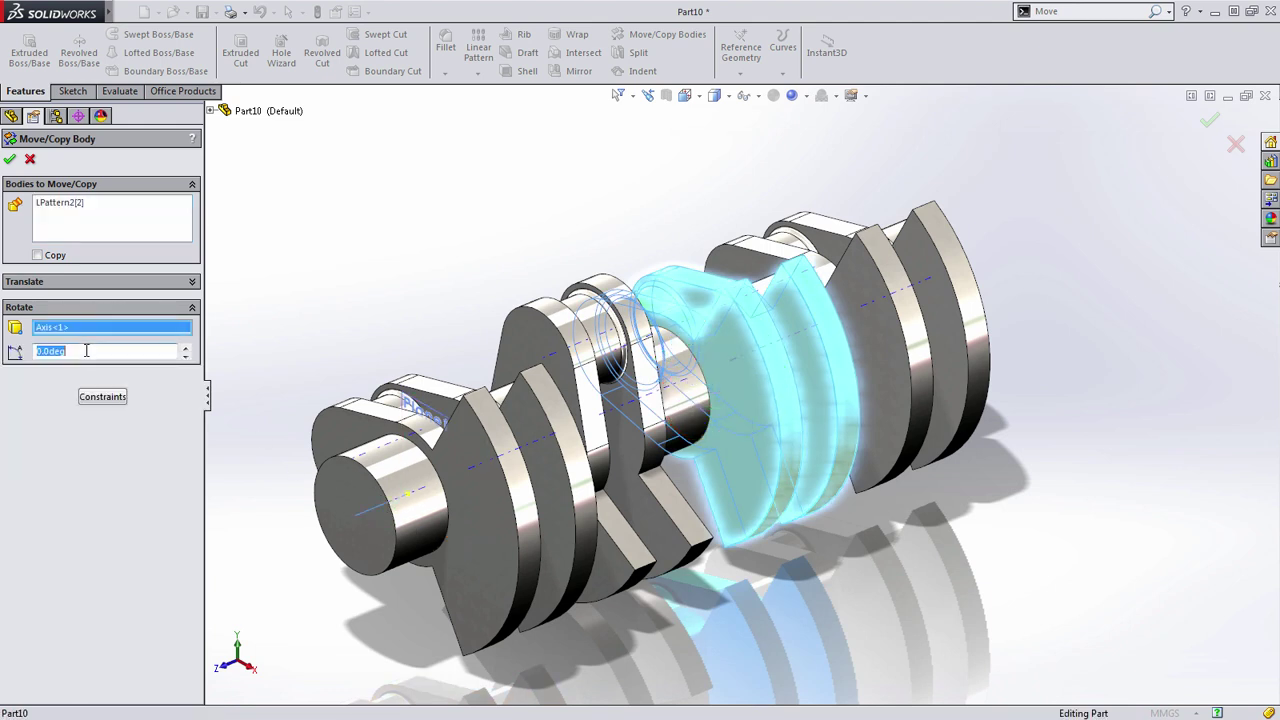
pyautogui.write('180')
pyautogui.press('Return')
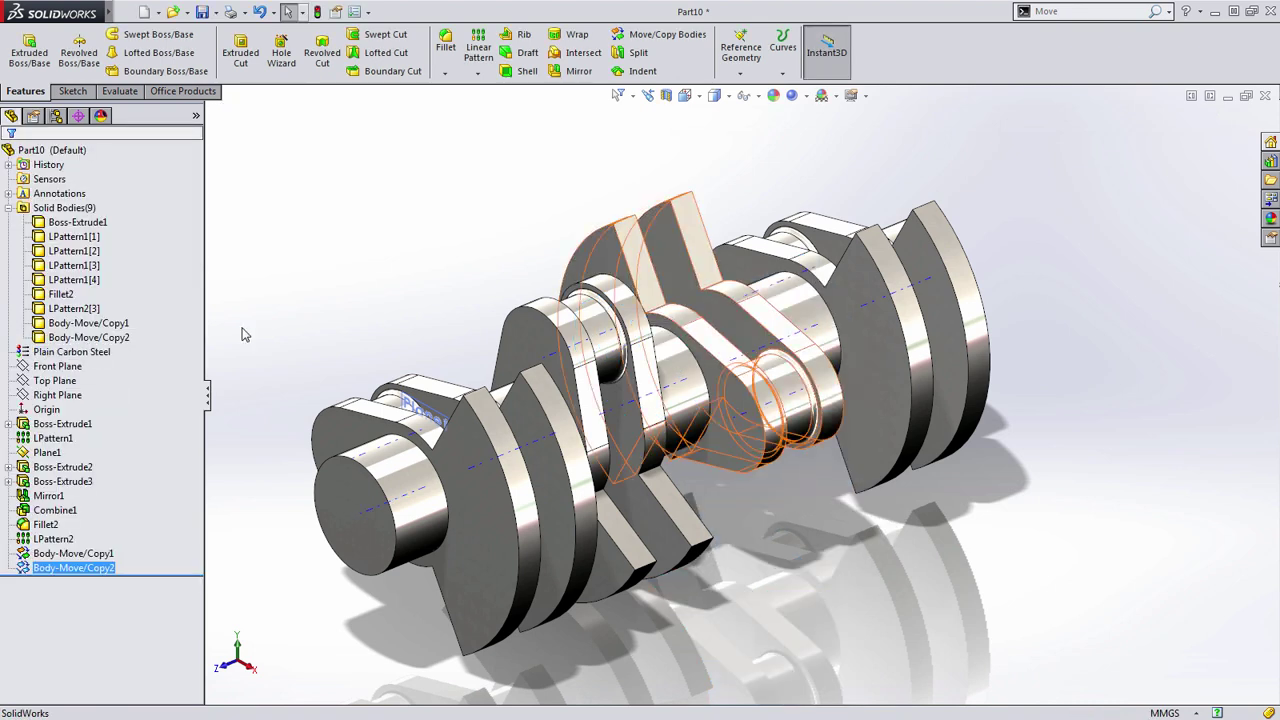
# Rotate the LPattern2[3] throw body -90° about Axis<1> with another Move/Copy Bodies.
pyautogui.click(667, 34)
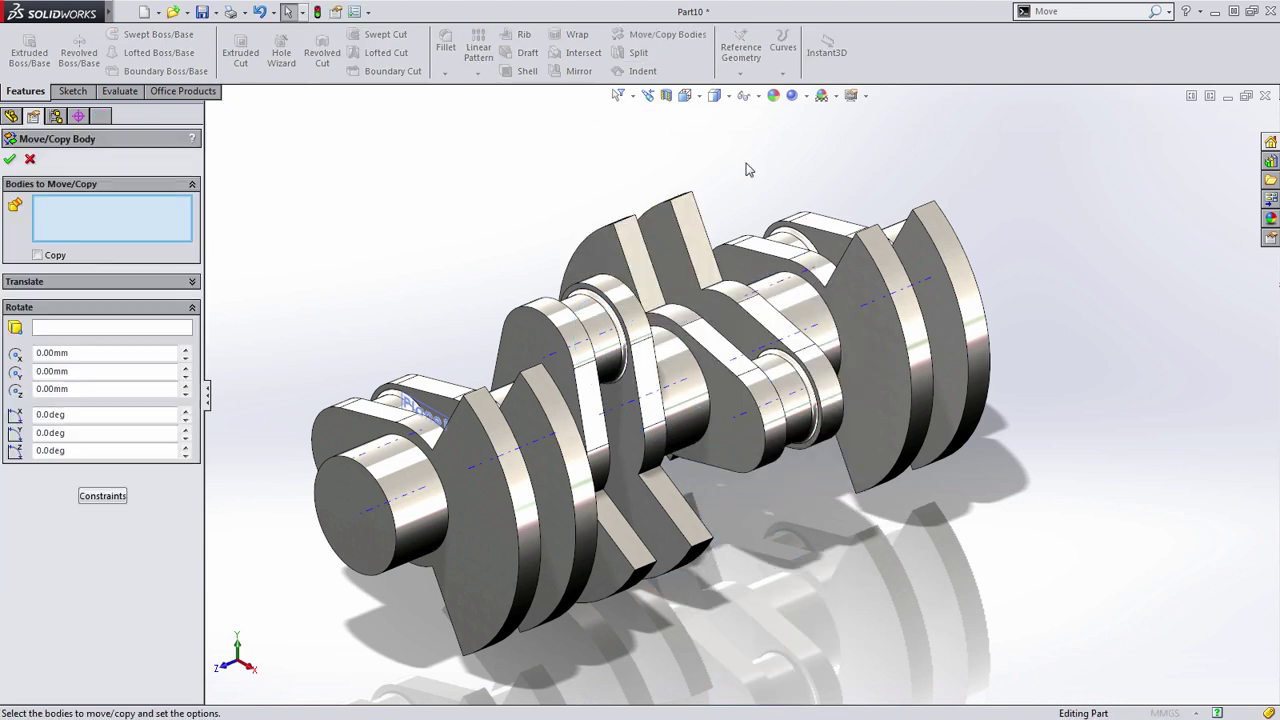
pyautogui.click(857, 286)
pyautogui.click(104, 330)
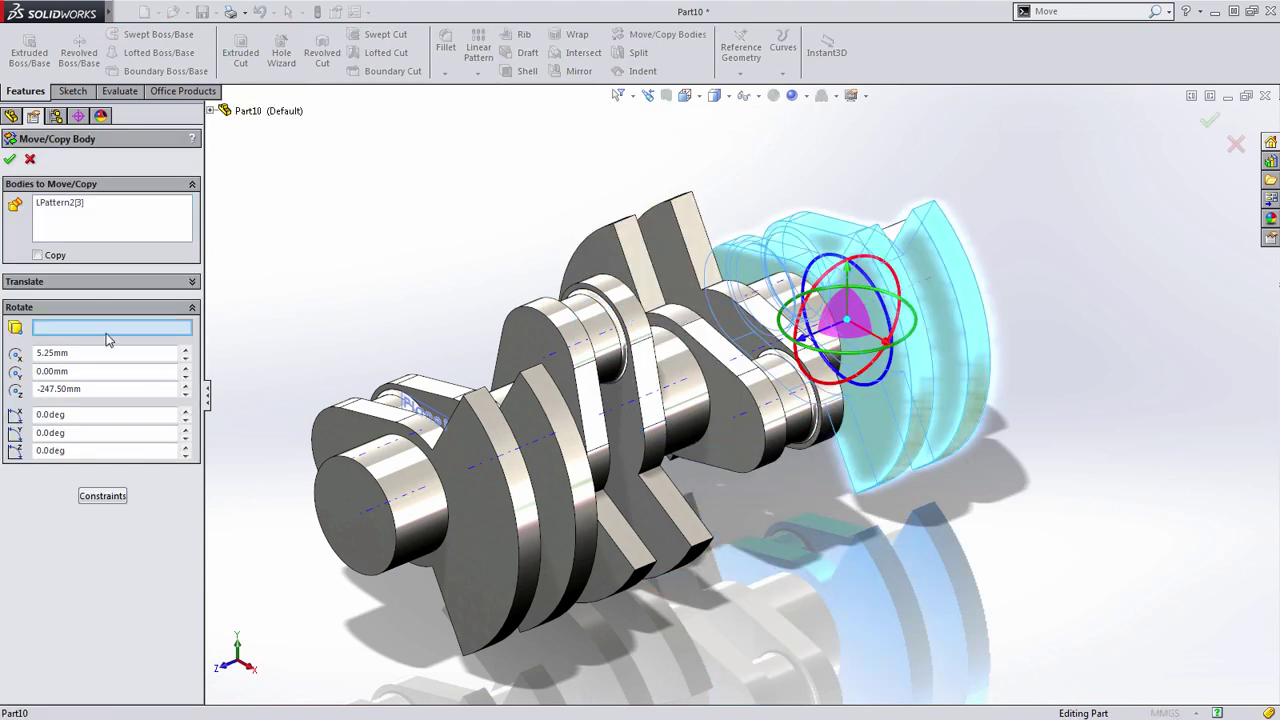
pyautogui.click(388, 506)
pyautogui.click(111, 352)
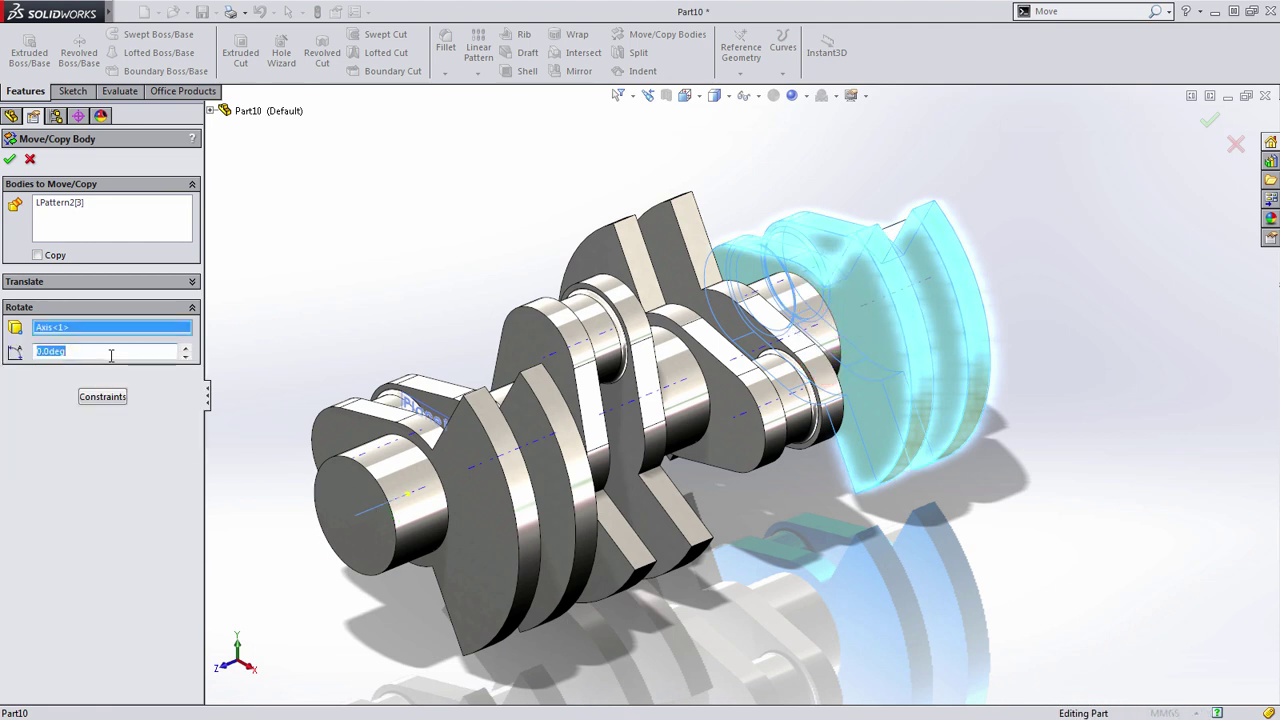
pyautogui.write('-90')
pyautogui.press('Return')
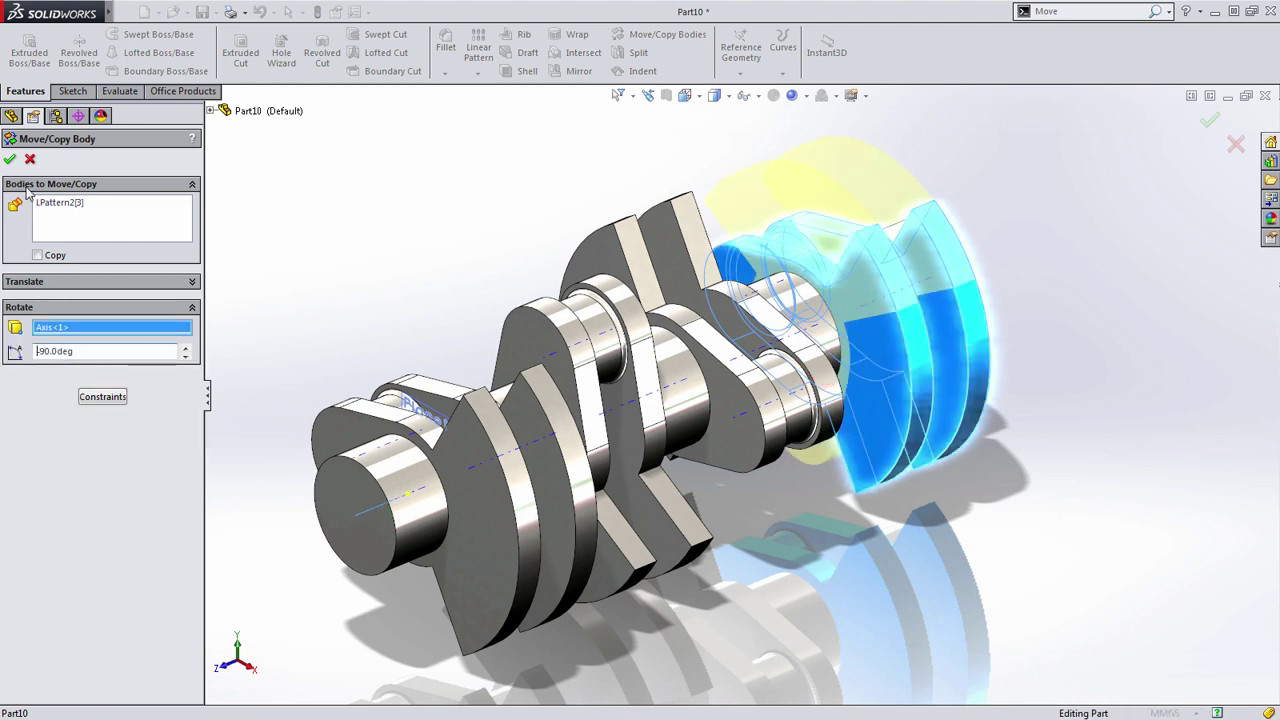
pyautogui.click(9, 159)
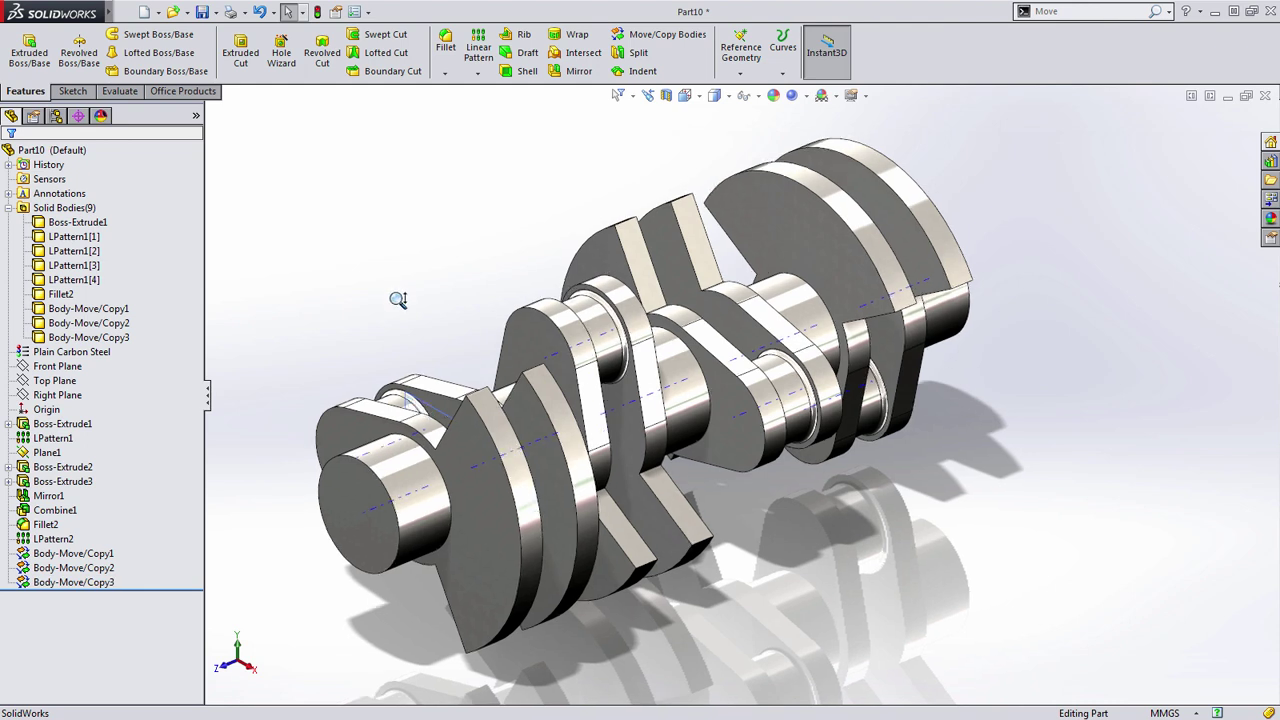
pyautogui.moveTo(398, 300); pyautogui.dragTo(405, 325)
pyautogui.moveTo(422, 325); pyautogui.dragTo(396, 329, button='middle')
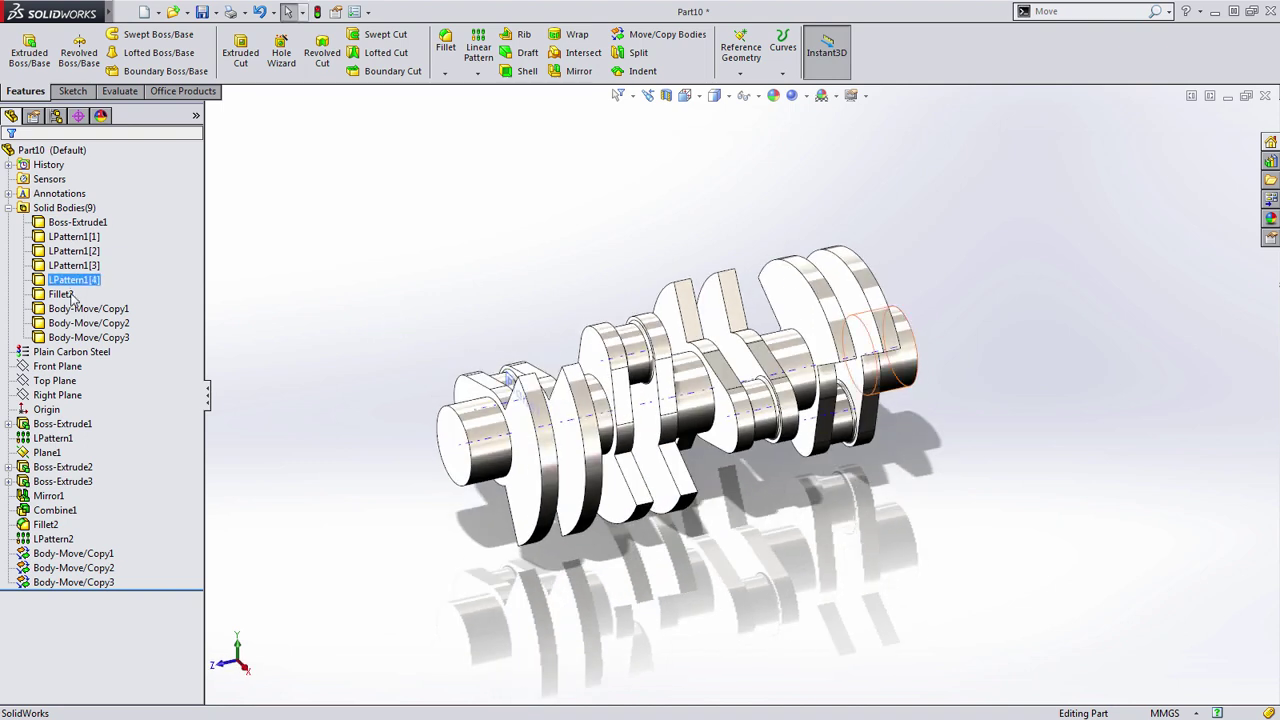
pyautogui.hotkey('ctrl', '4')
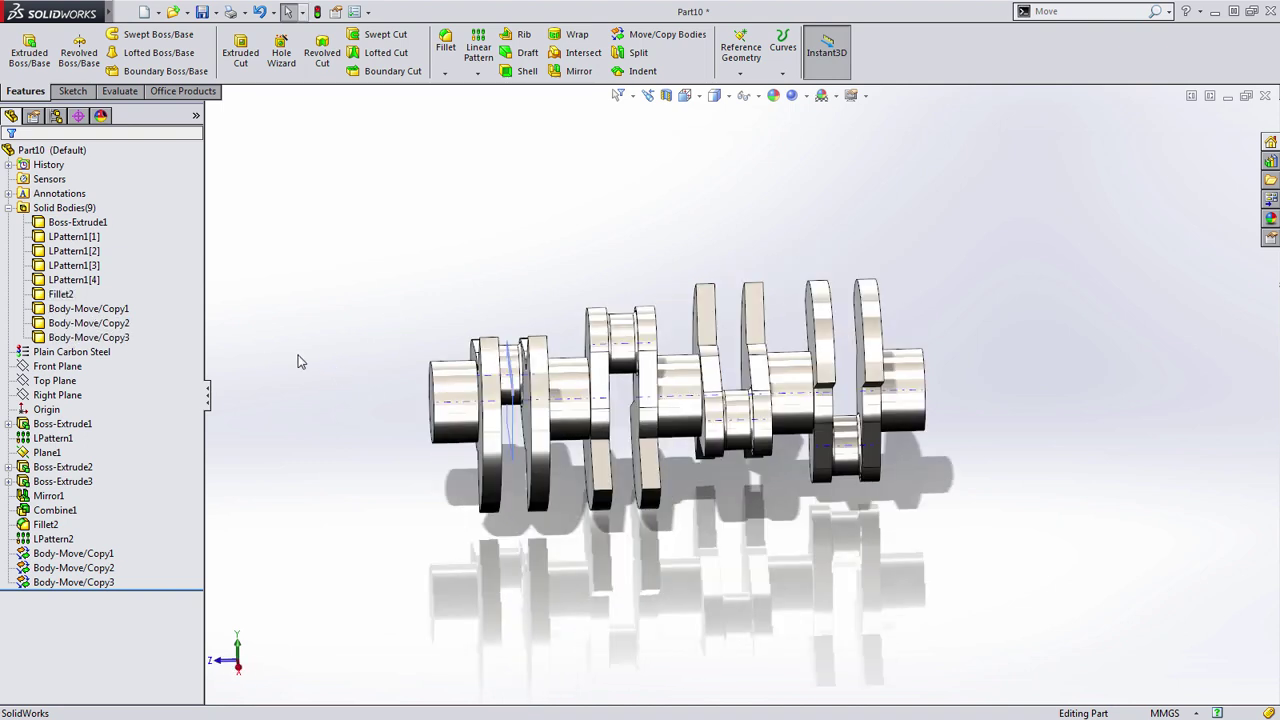
pyautogui.click(67, 226)
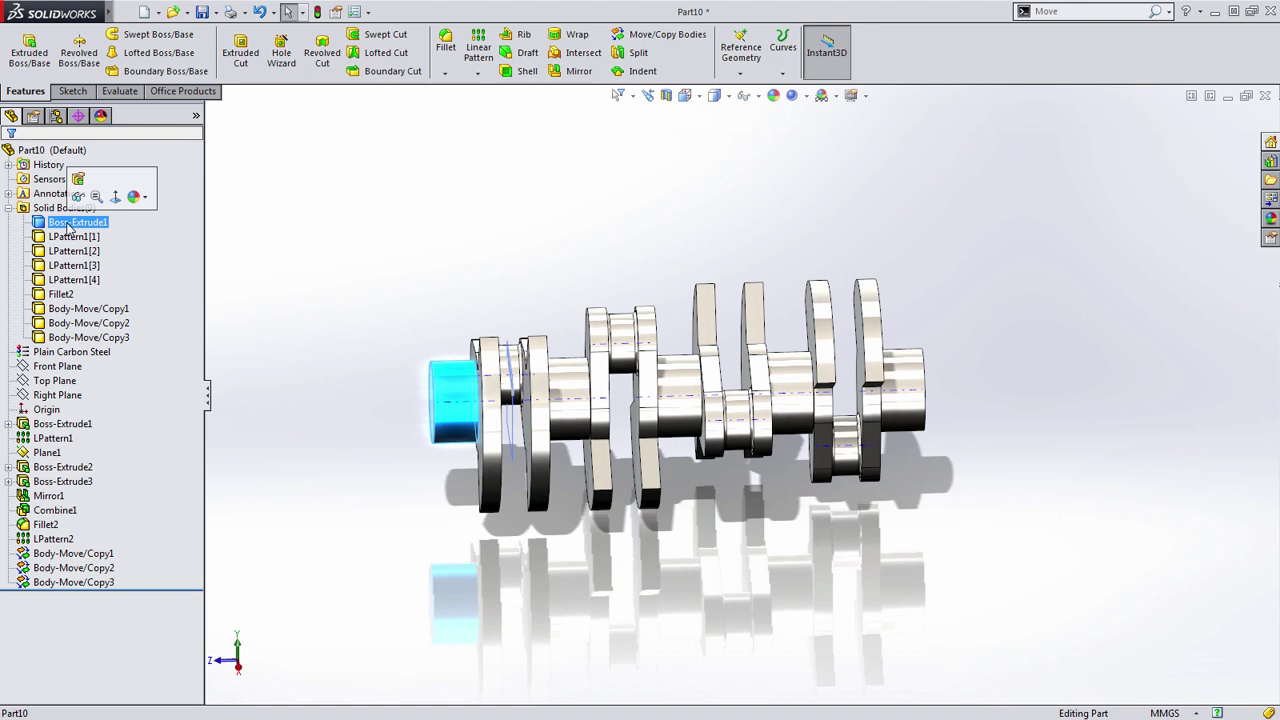
pyautogui.click(66, 237)
pyautogui.click(60, 252)
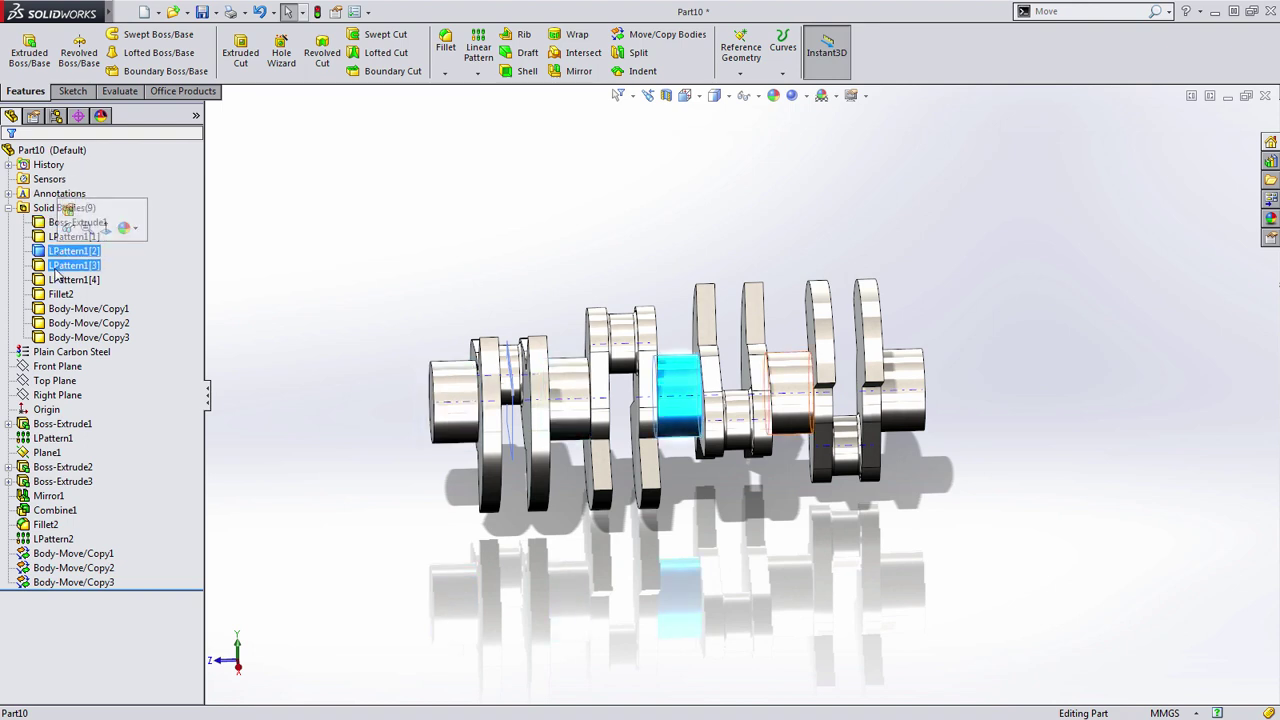
pyautogui.click(56, 267)
pyautogui.click(52, 284)
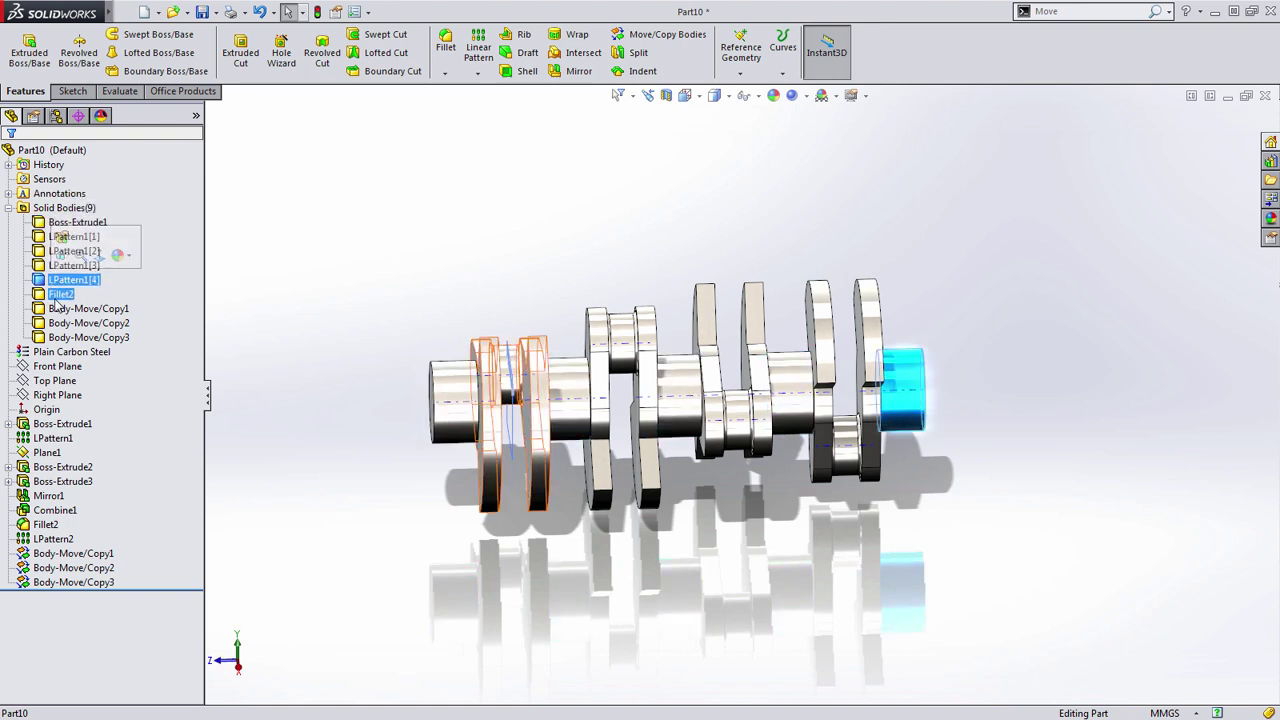
pyautogui.click(60, 294)
pyautogui.click(63, 310)
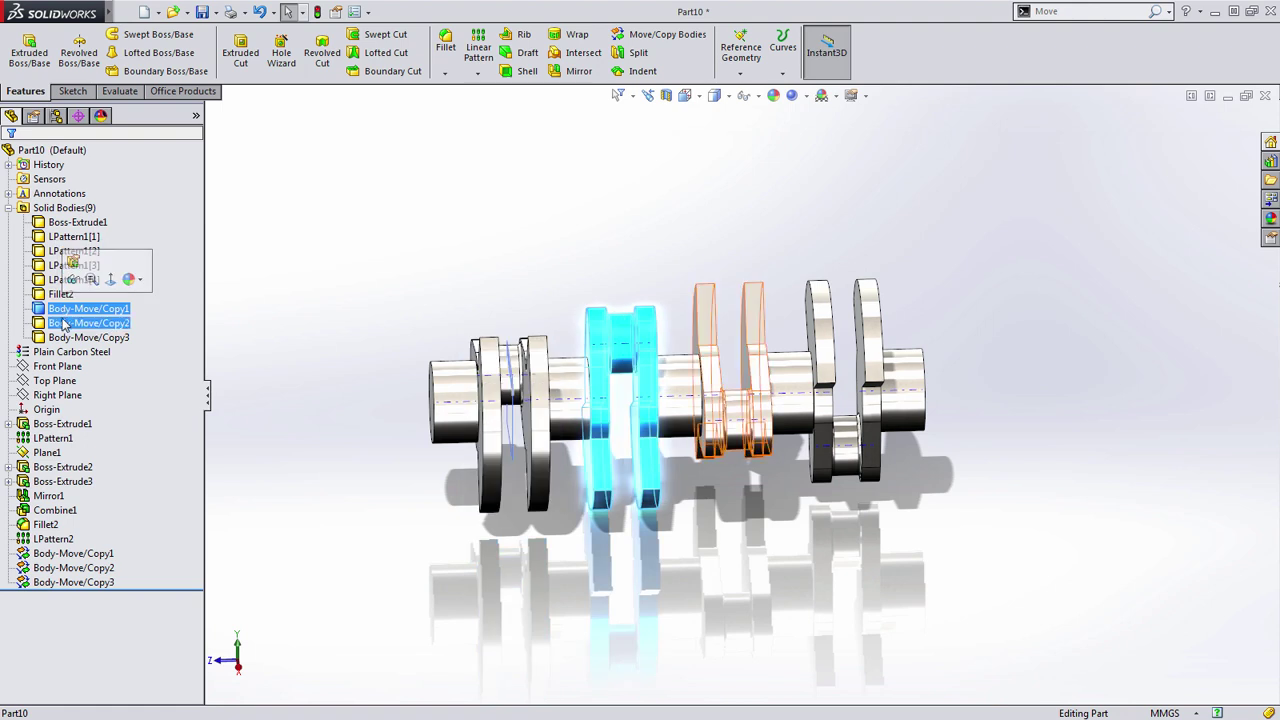
pyautogui.click(62, 325)
pyautogui.click(62, 339)
pyautogui.click(392, 345)
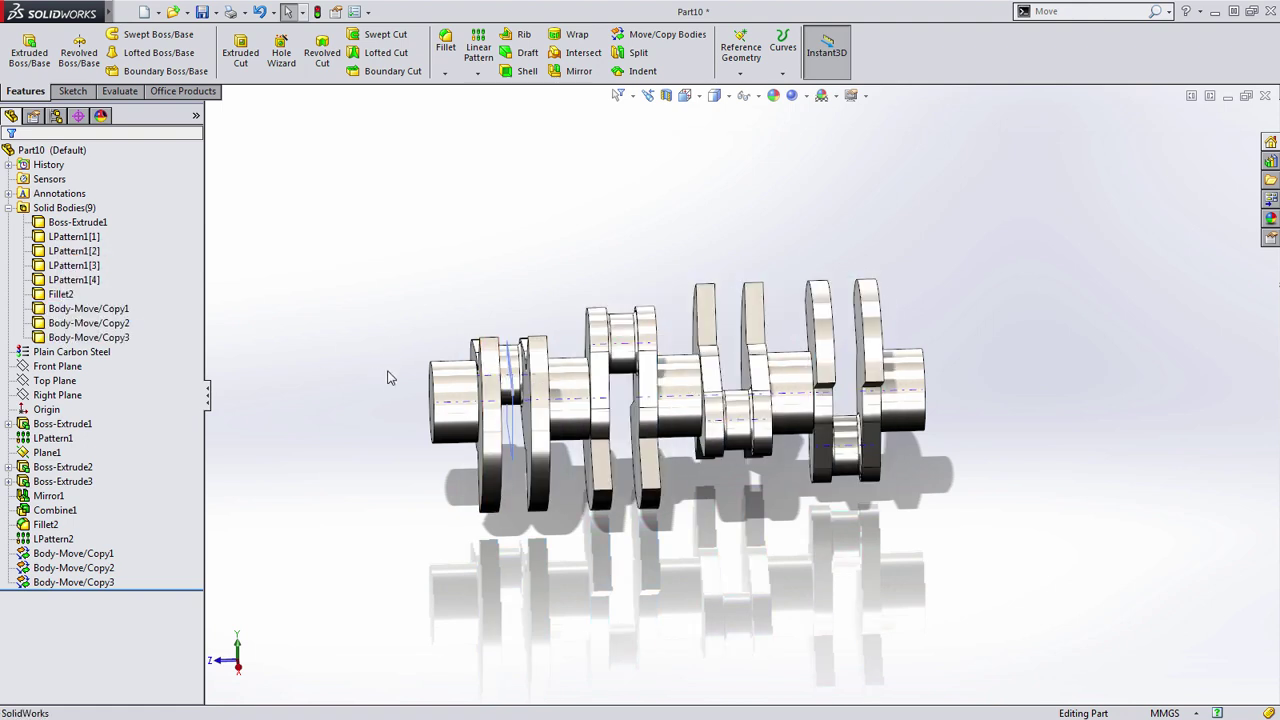
pyautogui.moveTo(389, 374); pyautogui.dragTo(447, 398, button='middle')
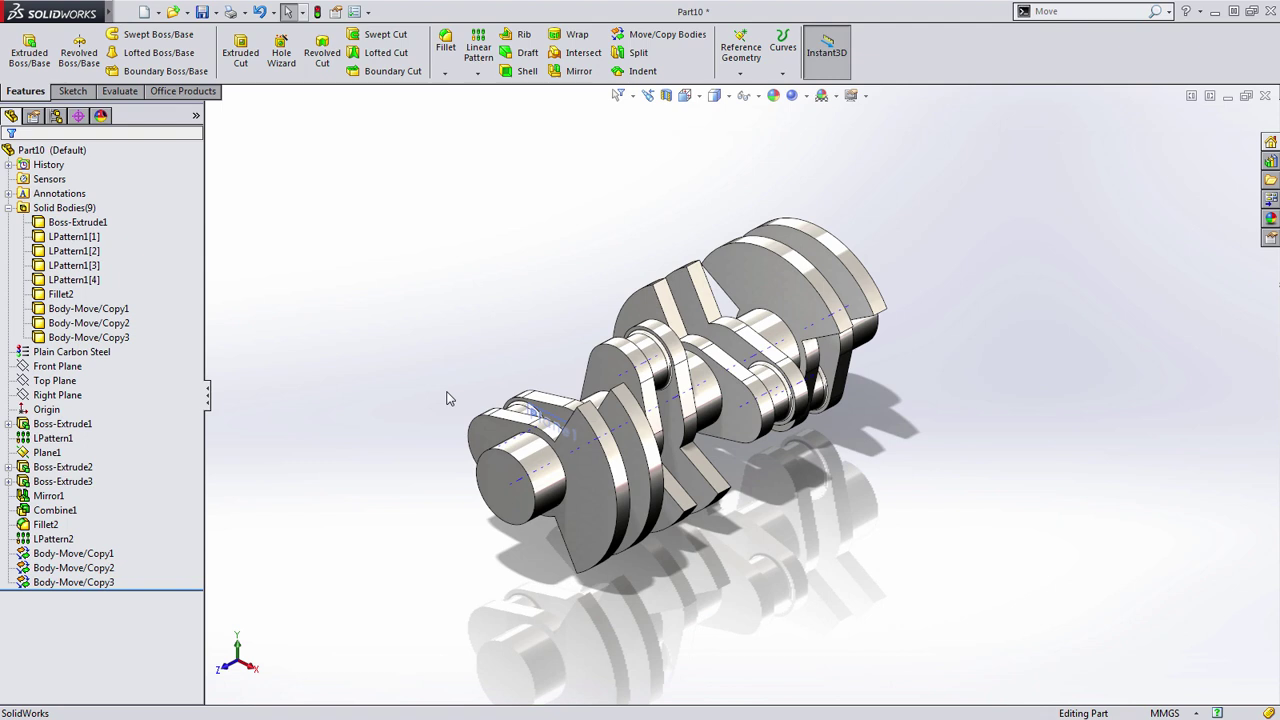
# Select all bodies from Boss-Extrude1 to Body-Move/Copy3 and start a Combine on them.
pyautogui.click(78, 222)
pyautogui.keyDown('ctrl'); pyautogui.click(70, 338); pyautogui.keyUp('ctrl')
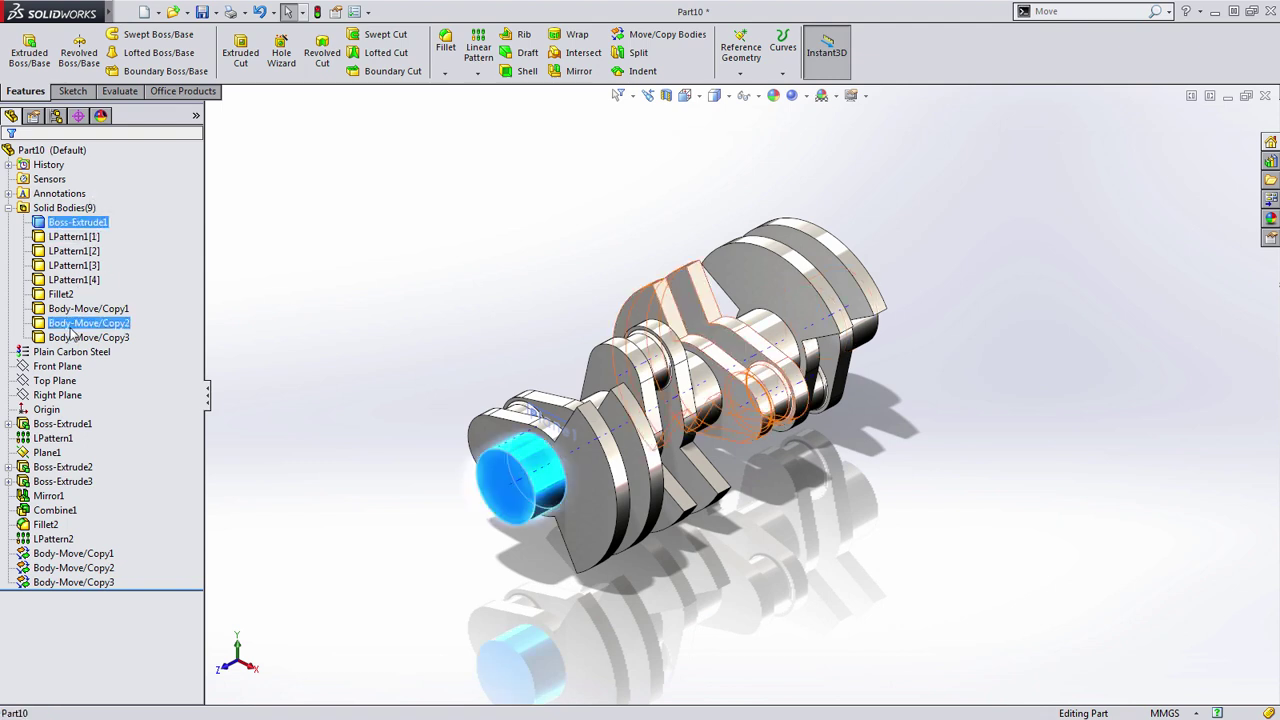
pyautogui.keyDown('shift'); pyautogui.click(67, 340); pyautogui.keyUp('shift')
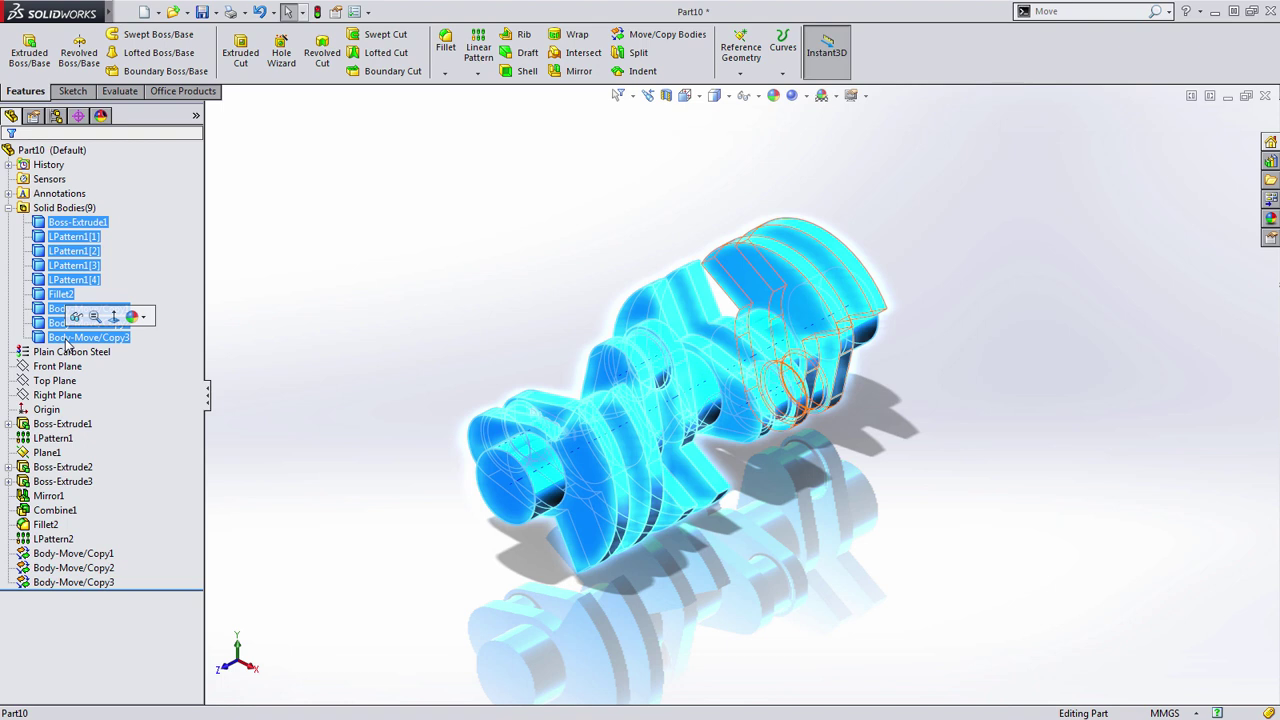
pyautogui.rightClick(67, 345)
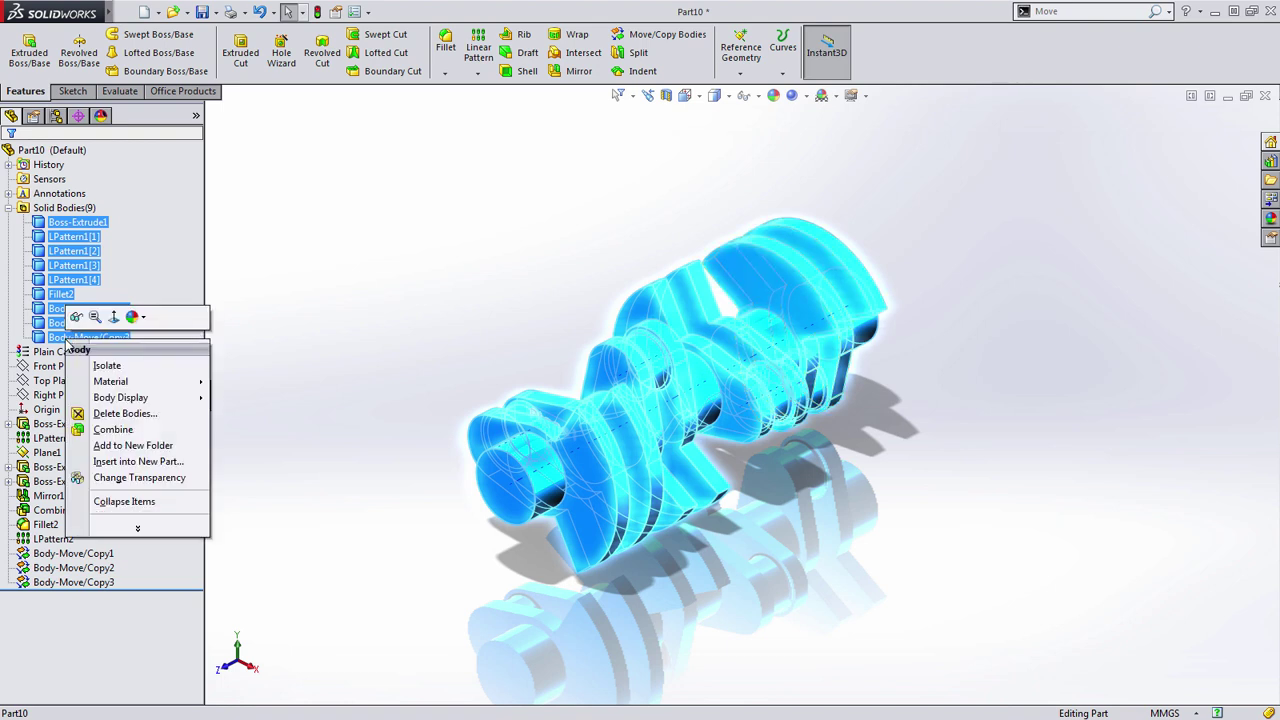
pyautogui.click(128, 430)
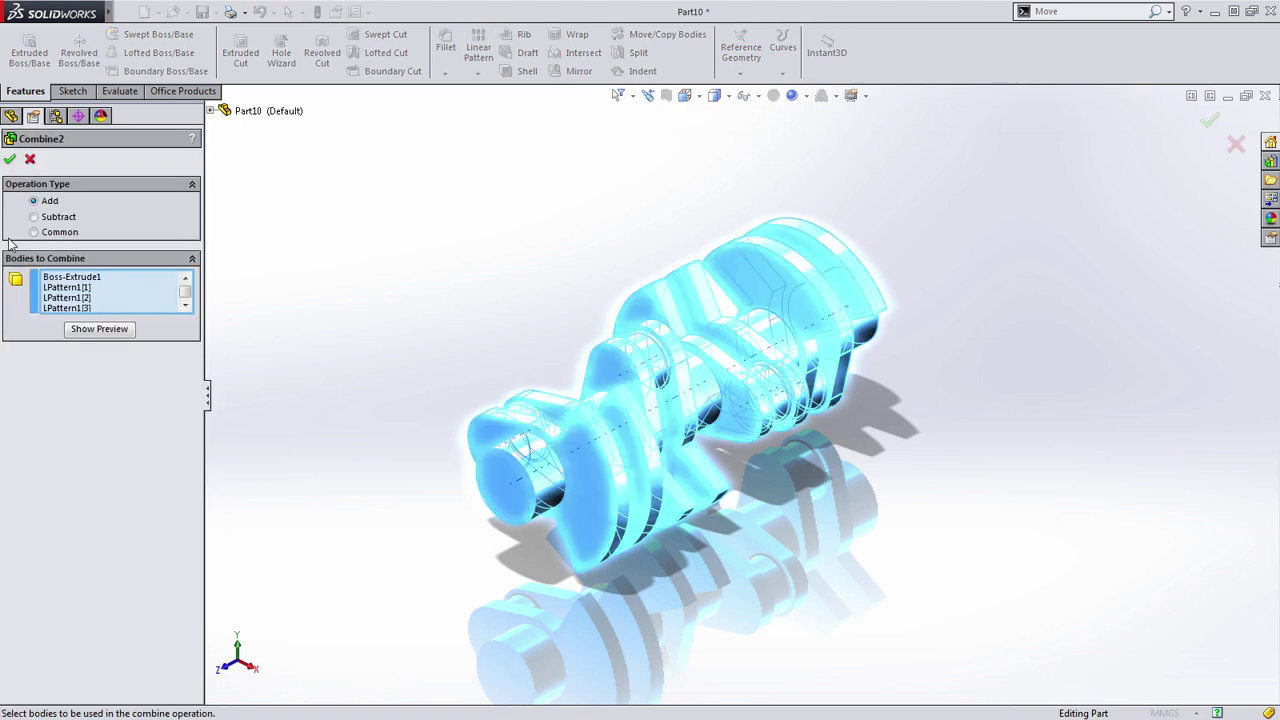
pyautogui.click(10, 161)
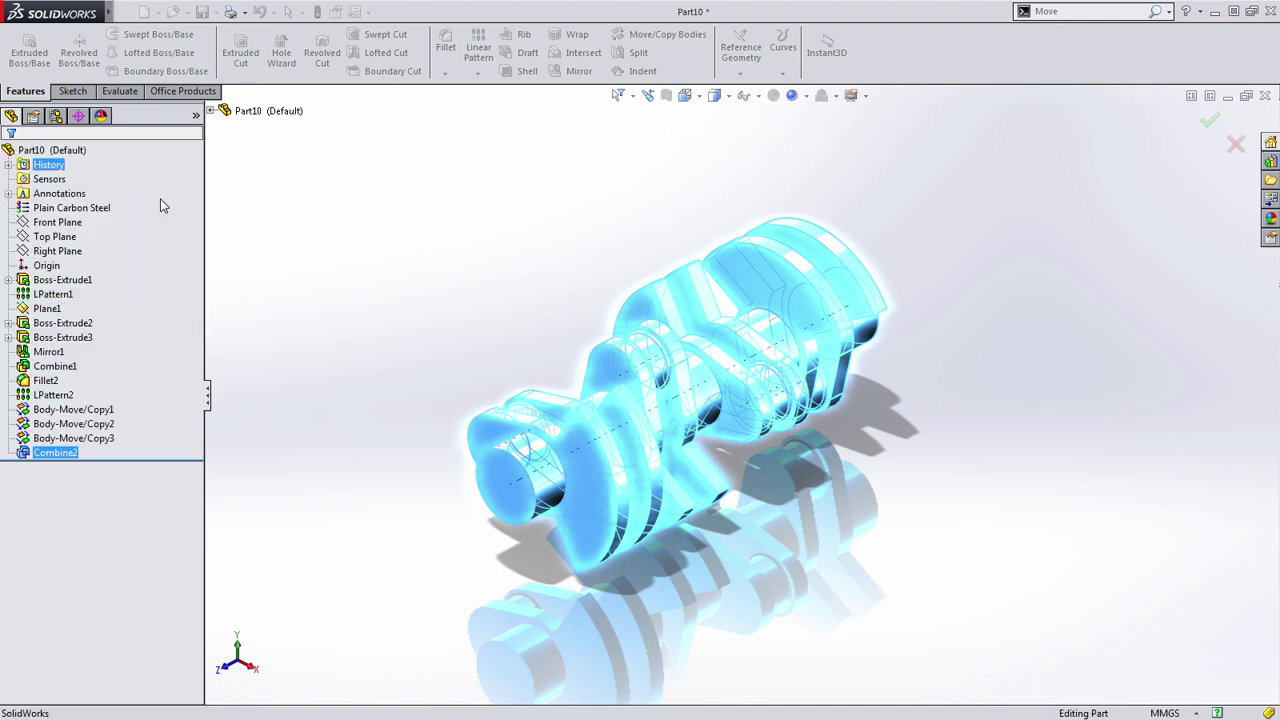
pyautogui.moveTo(478, 245); pyautogui.dragTo(473, 245, button='middle')
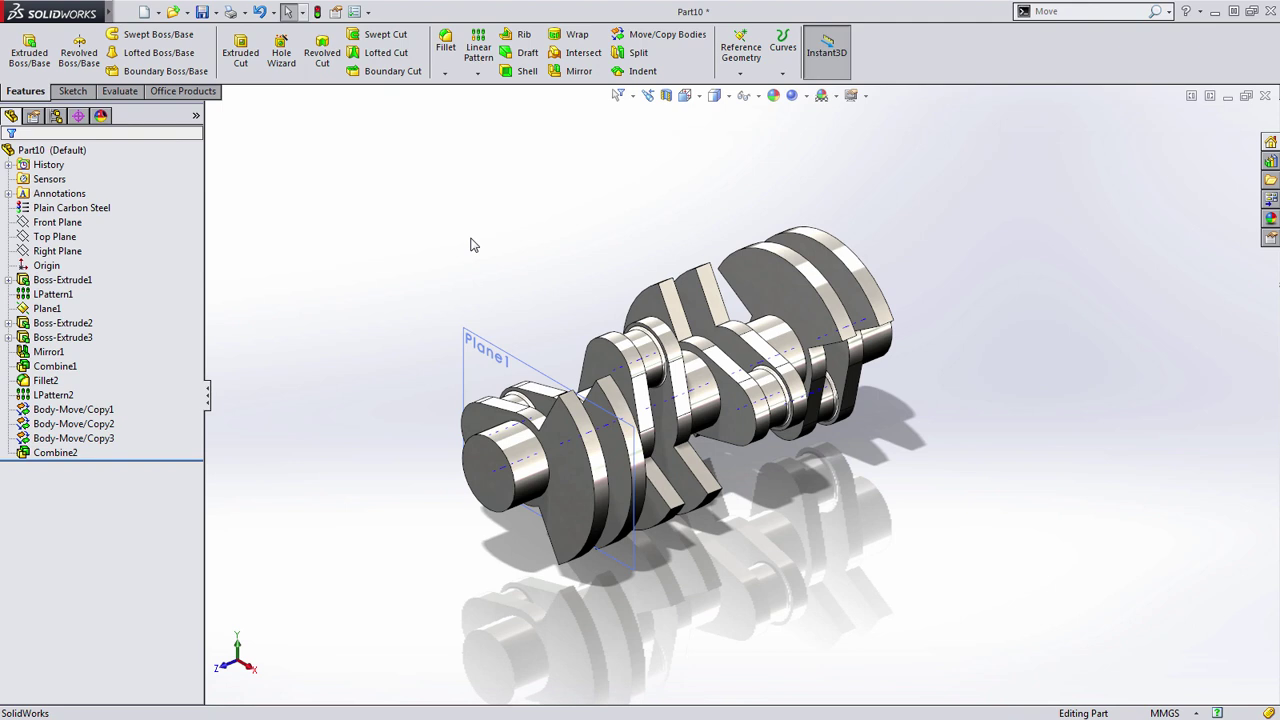
pyautogui.moveTo(473, 245); pyautogui.dragTo(500, 269, button='middle')
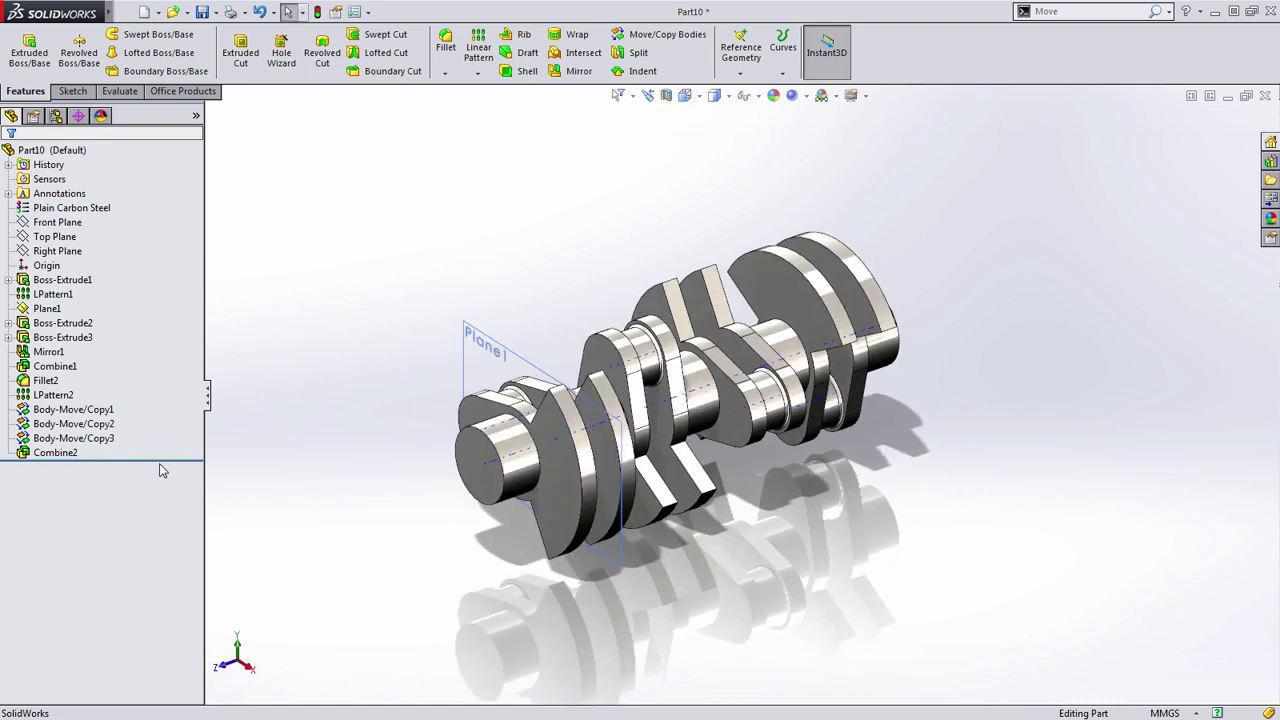
pyautogui.moveTo(170, 462); pyautogui.dragTo(184, 449)
pyautogui.click(71, 223)
pyautogui.press('Escape')
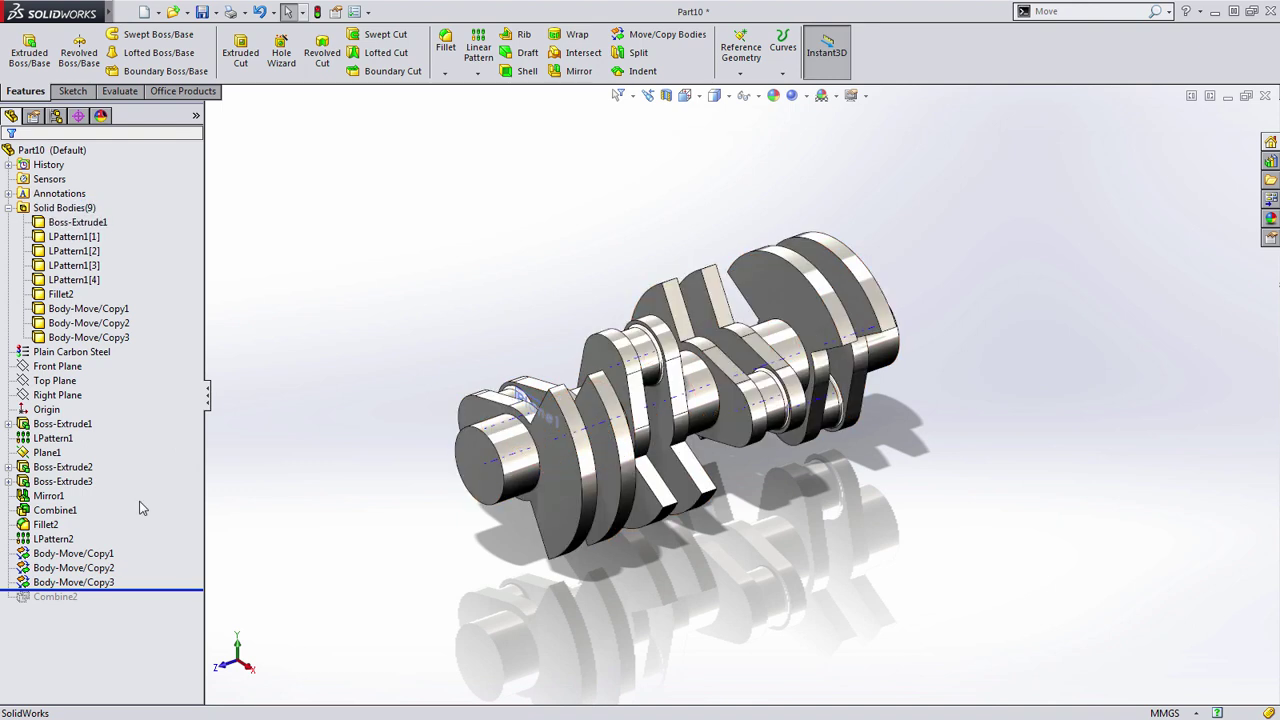
pyautogui.moveTo(166, 592); pyautogui.dragTo(178, 603)
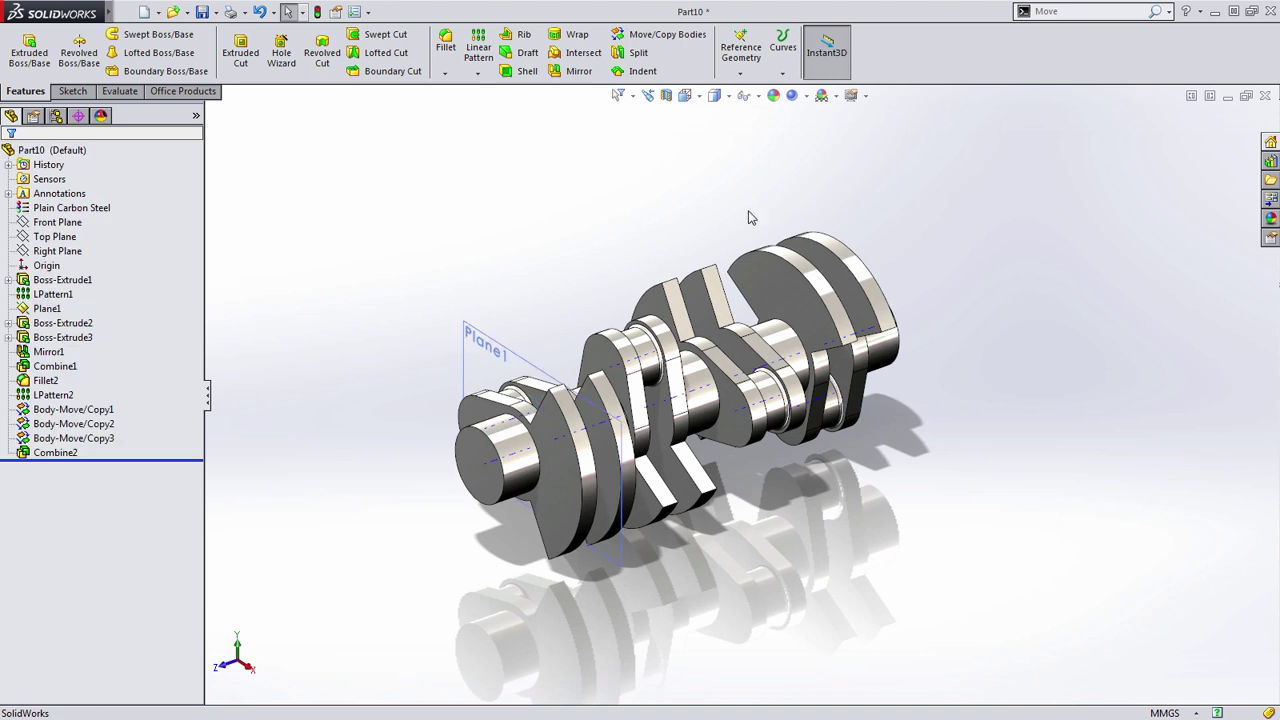
# Turn off View Planes so the reference planes are hidden.
pyautogui.click(756, 96)
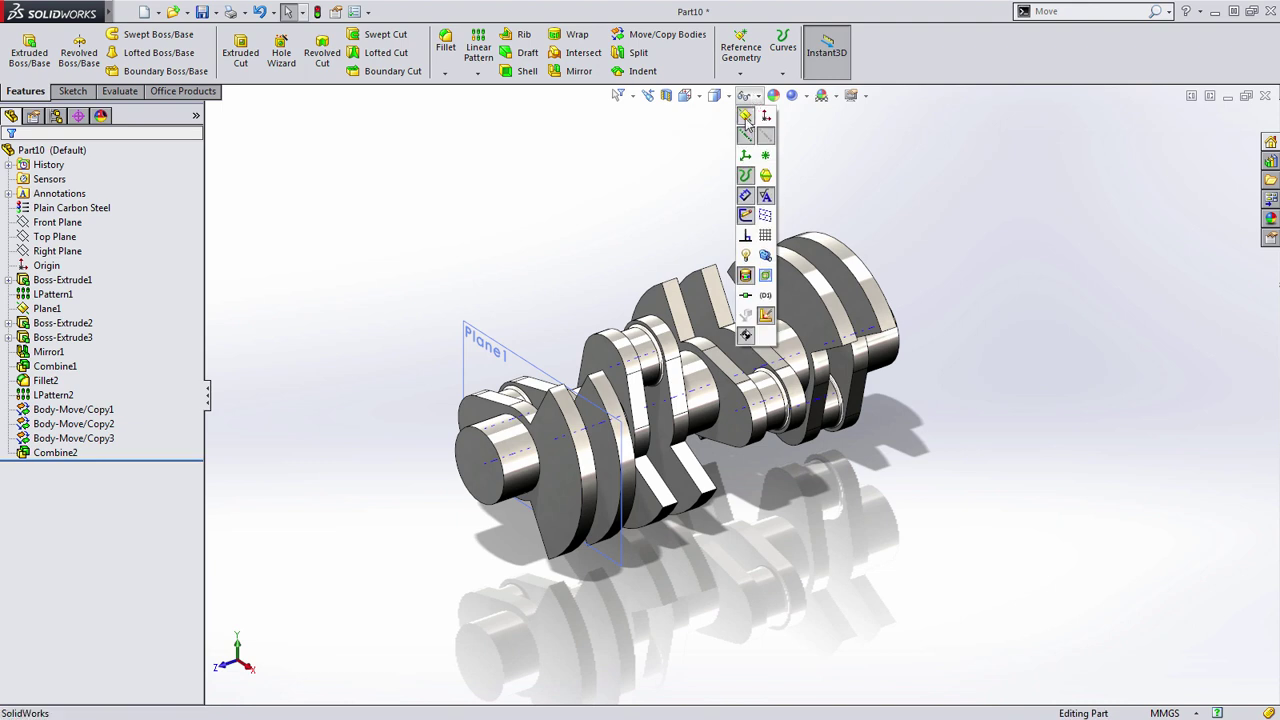
pyautogui.click(746, 116)
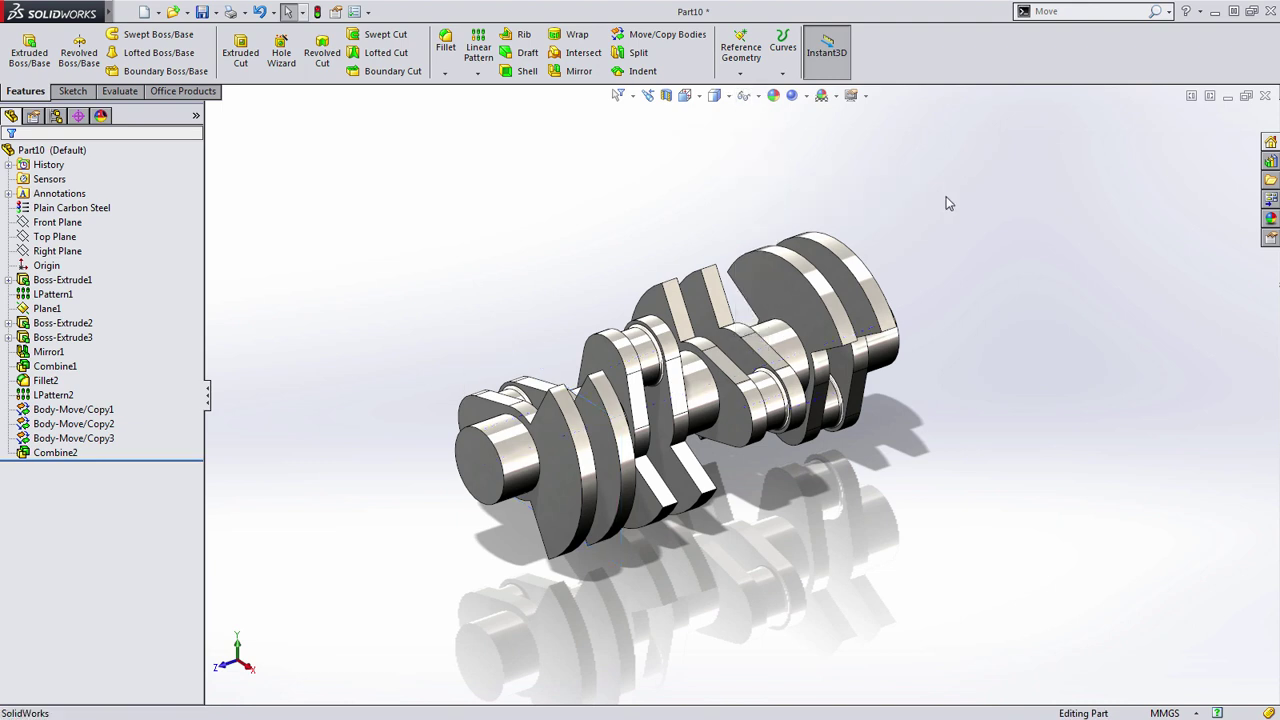
pyautogui.moveTo(808, 522)
pyautogui.mouseDown(button='middle')
pyautogui.moveTo(749, 503)
pyautogui.moveTo(814, 503)
pyautogui.moveTo(814, 534)
pyautogui.moveTo(812, 522)
pyautogui.mouseUp(button='middle')
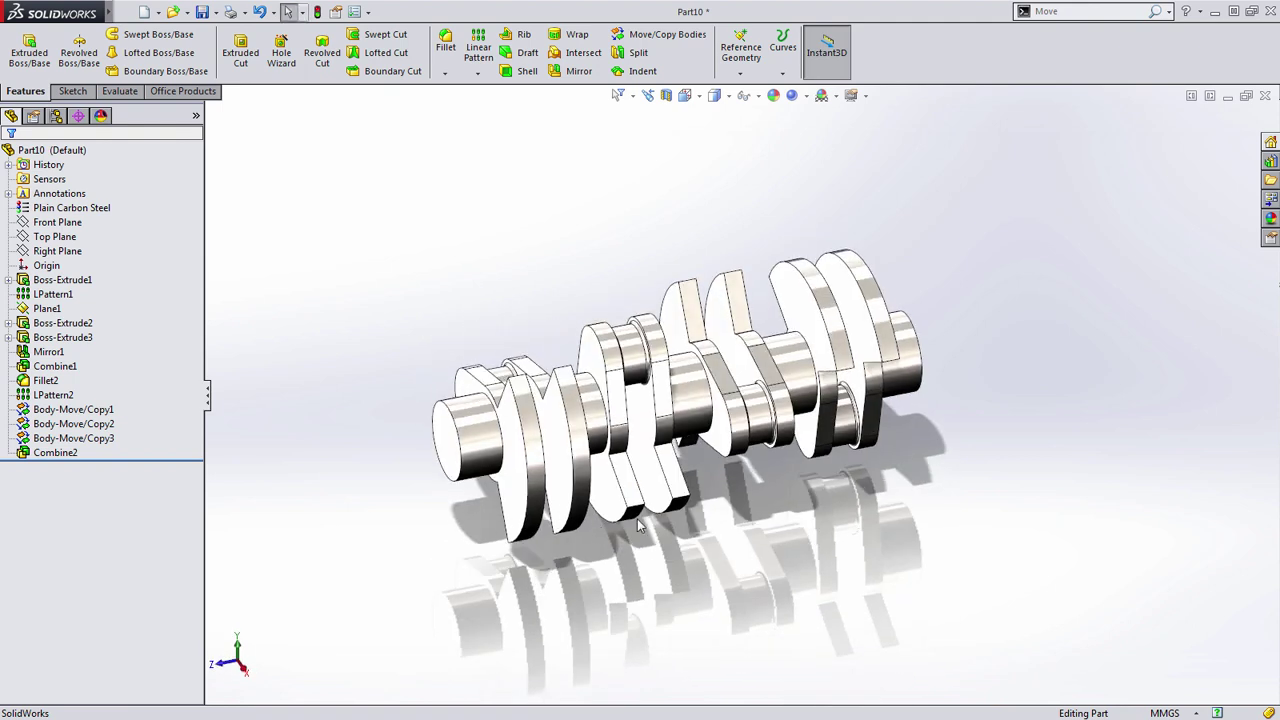
# Inspect the finished 2.5L Flat 4 Crankshaft Mk2 from several angles, then return to Part10.
pyautogui.hotkey('ctrl', 'Tab')
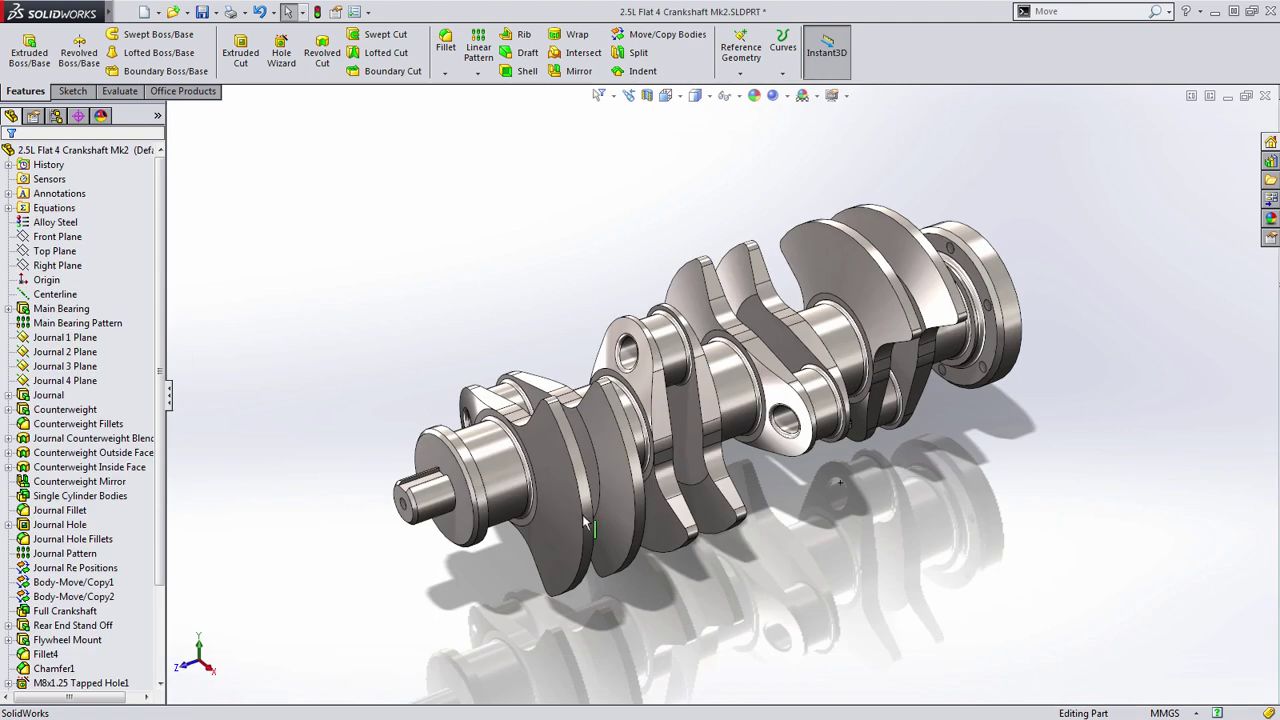
pyautogui.moveTo(586, 522); pyautogui.dragTo(662, 472, button='middle')
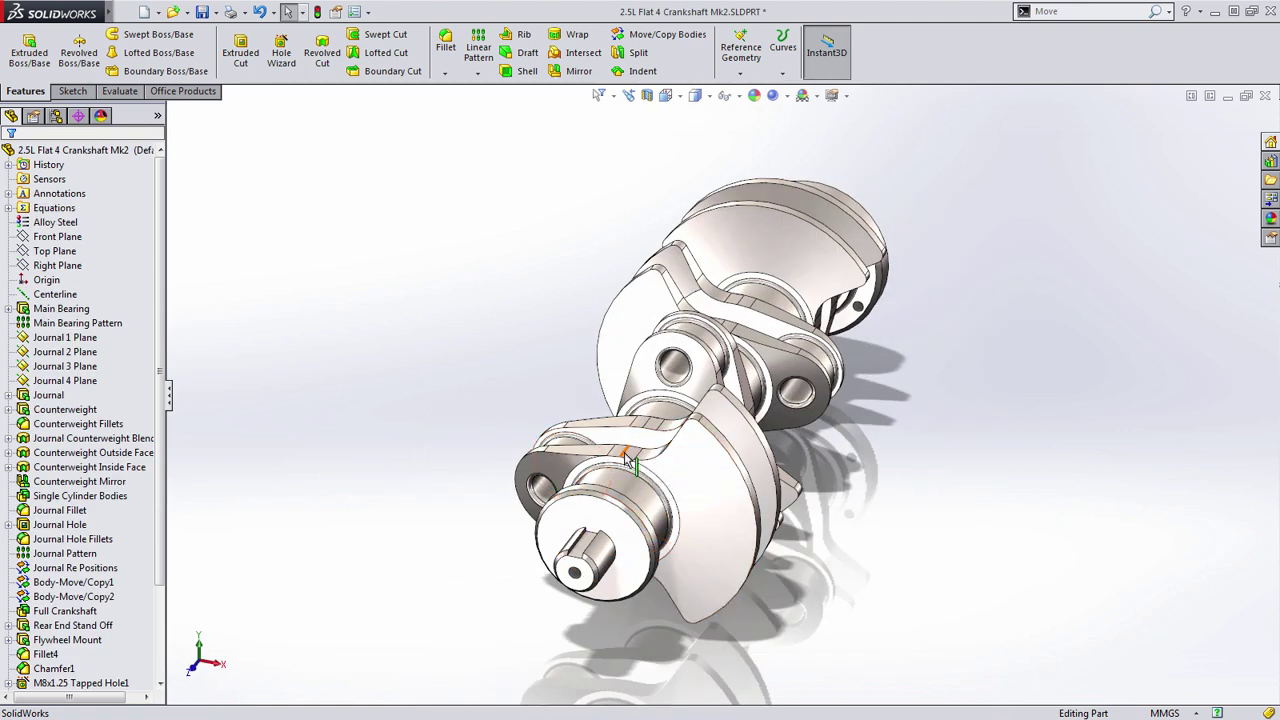
pyautogui.hotkey('ctrl', '7')
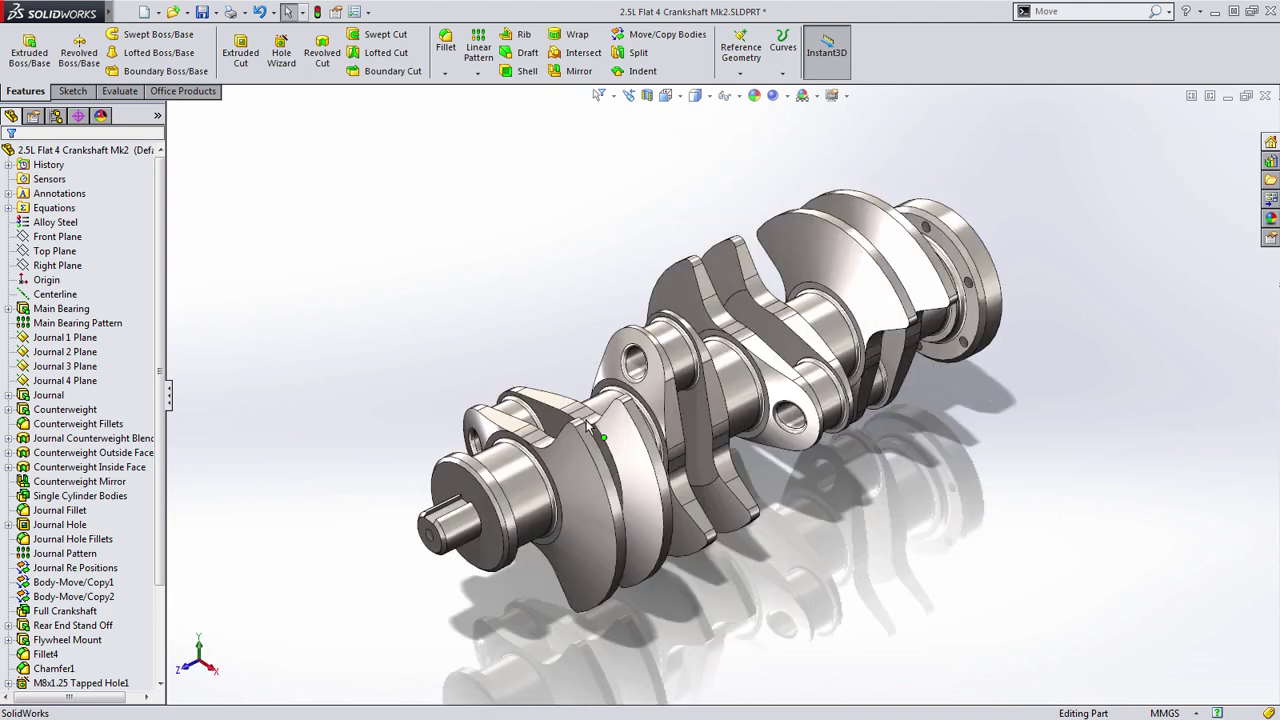
pyautogui.moveTo(588, 428); pyautogui.dragTo(487, 484, button='middle')
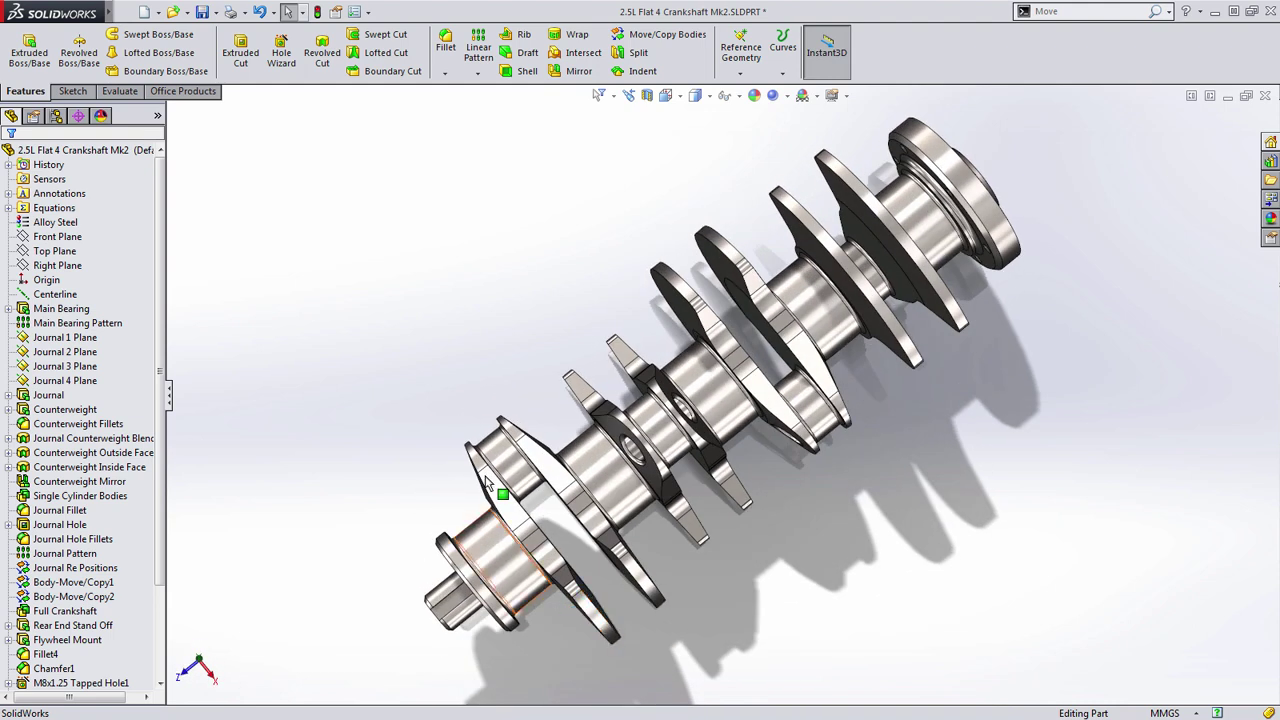
pyautogui.moveTo(560, 600); pyautogui.dragTo(581, 434, button='middle')
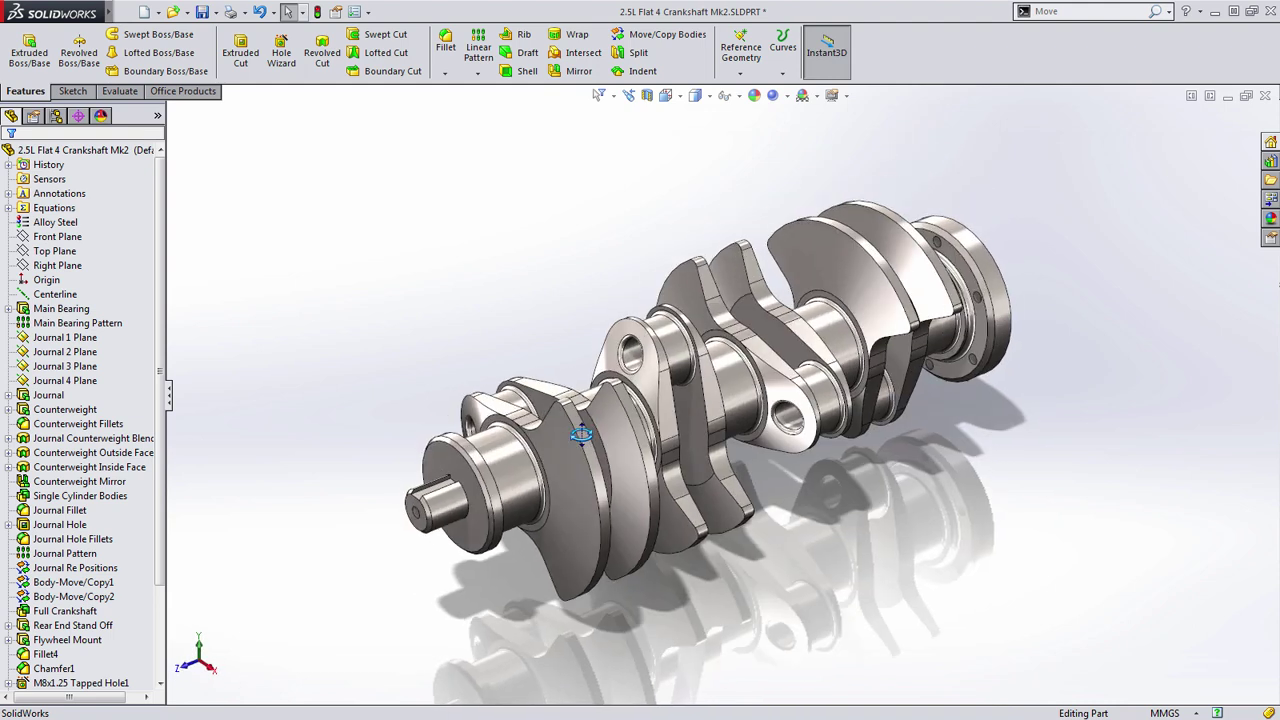
pyautogui.hotkey('ctrl', 'Tab')
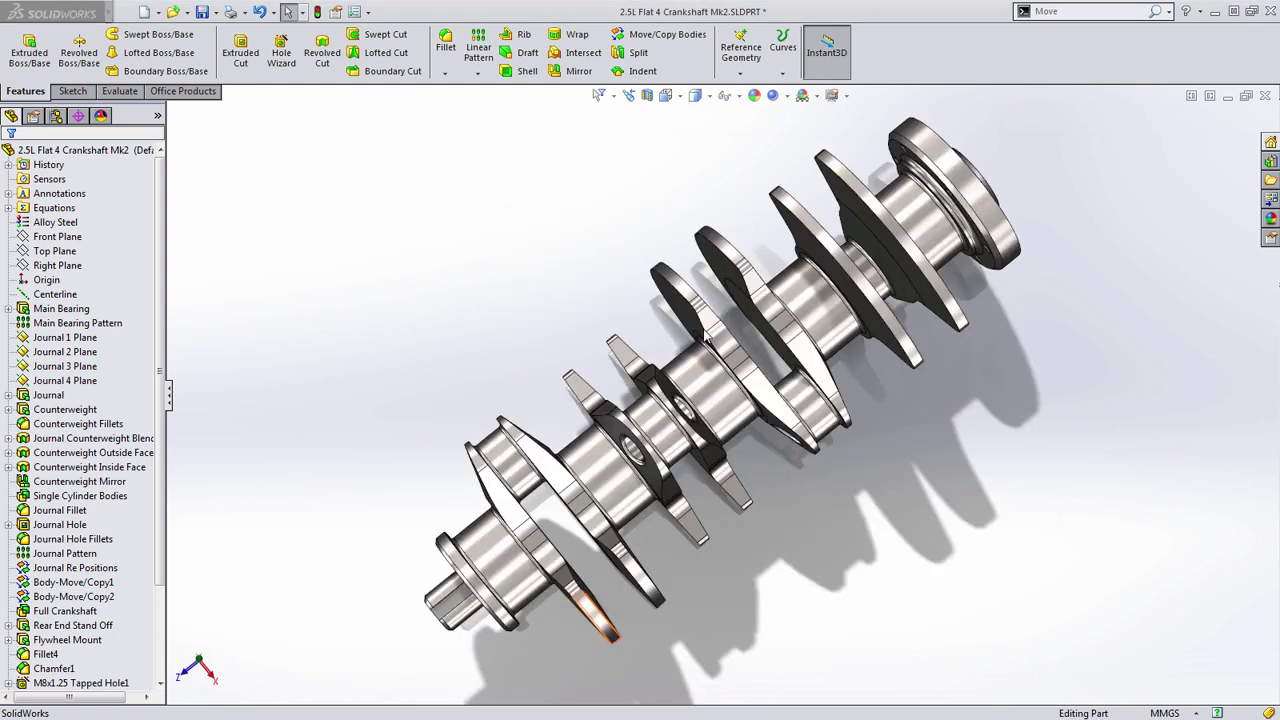
pyautogui.hotkey('ctrl', 'Tab')
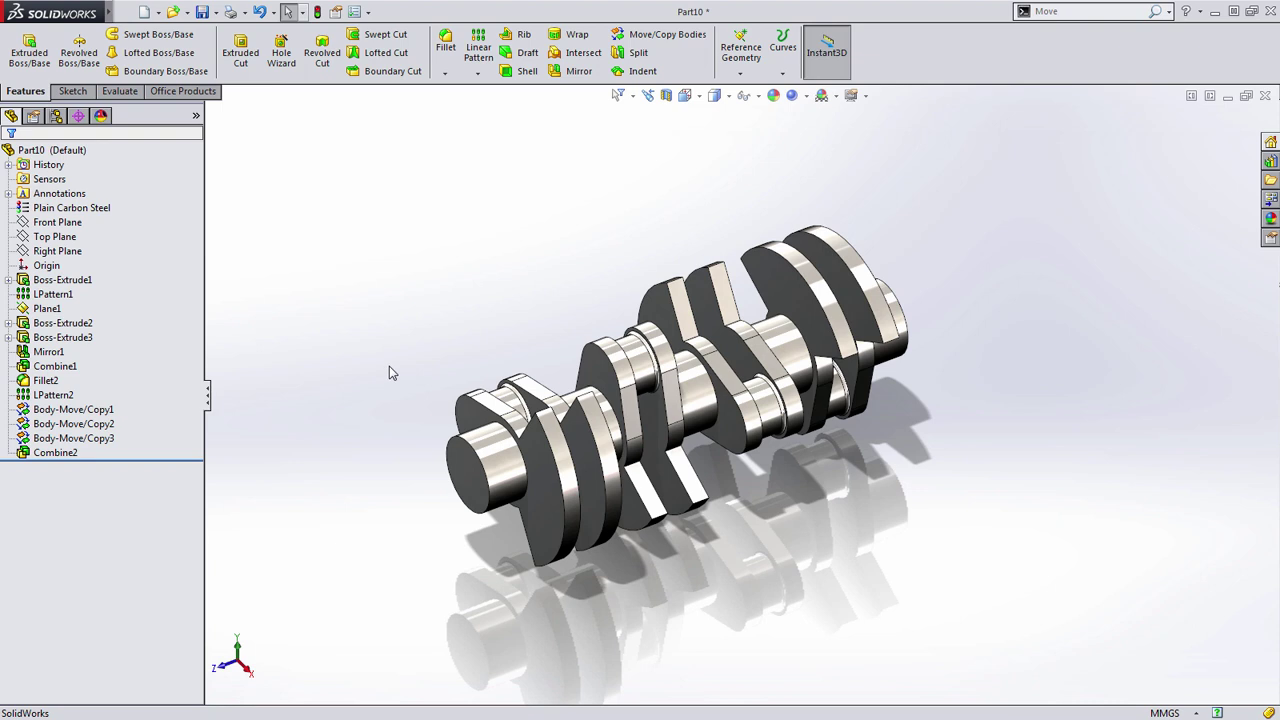
# Drag the rollback bar to just below Boss-Extrude3 and zoom onto the counterweight.
pyautogui.moveTo(535, 460); pyautogui.dragTo(757, 508, button='middle')
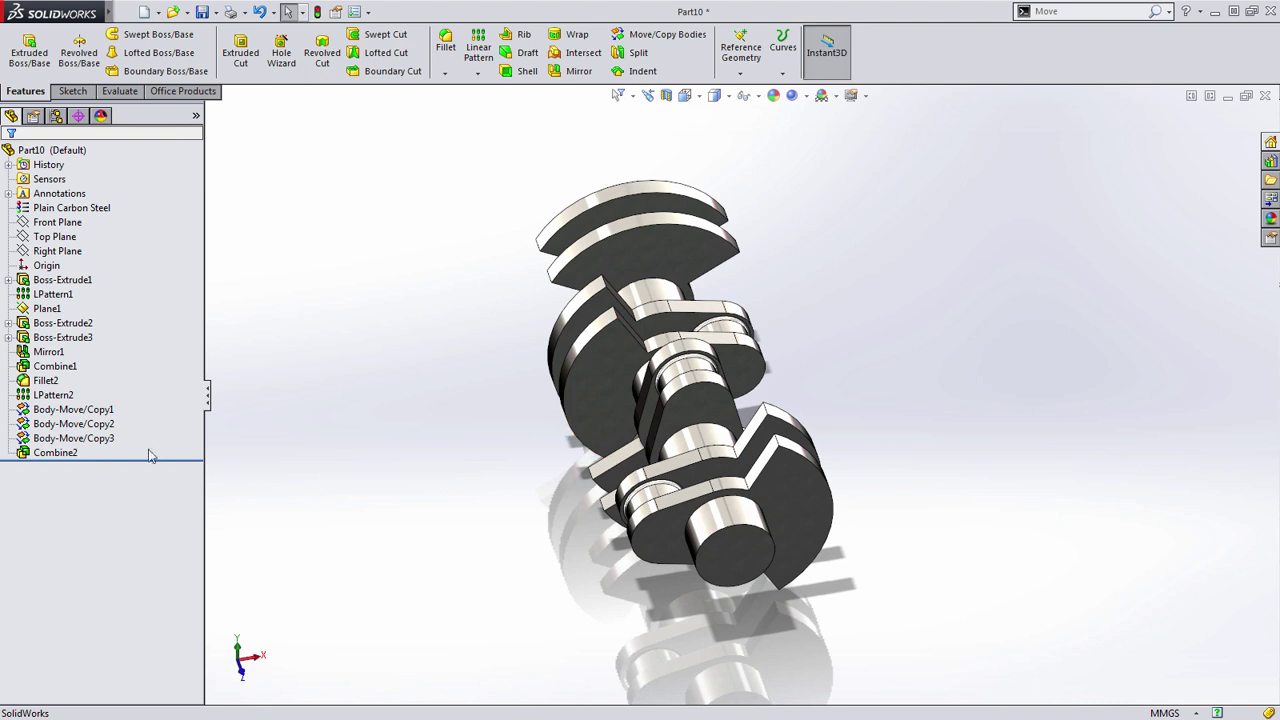
pyautogui.moveTo(172, 458); pyautogui.dragTo(171, 350)
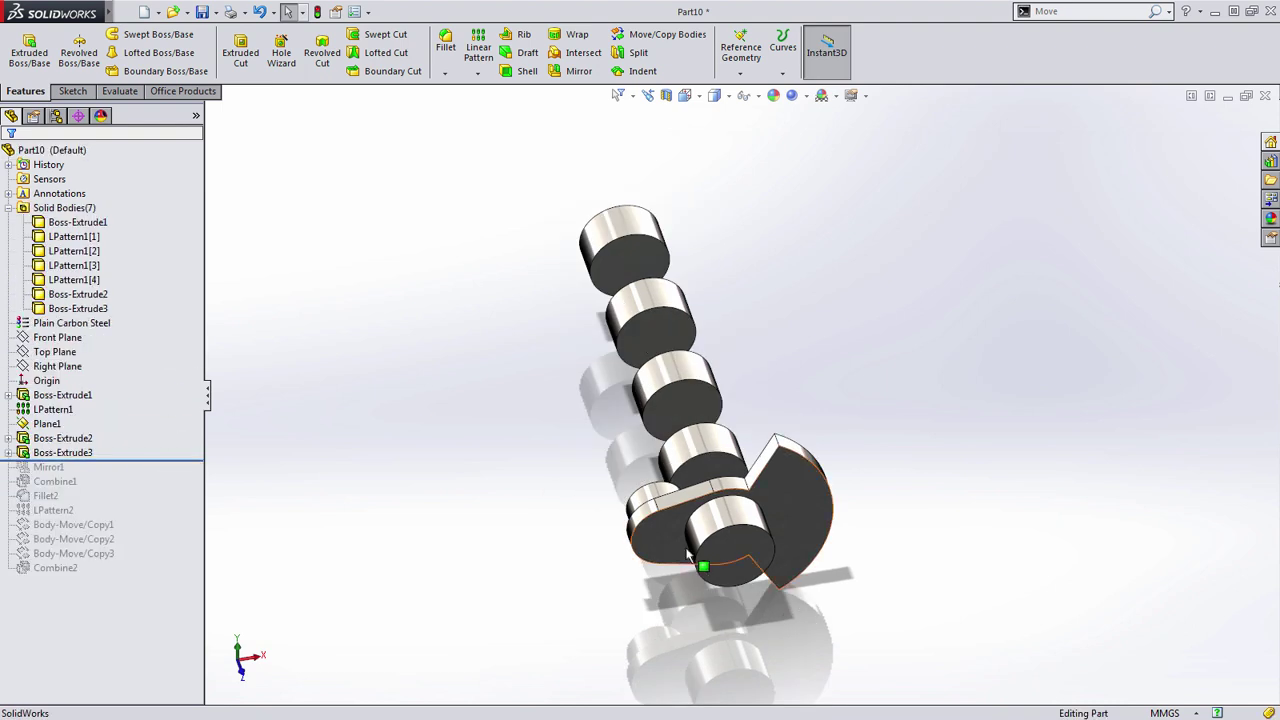
pyautogui.scroll(-2, 757, 551)
pyautogui.keyDown('ctrl'); pyautogui.moveTo(783, 549); pyautogui.dragTo(762, 497, button='middle'); pyautogui.keyUp('ctrl')
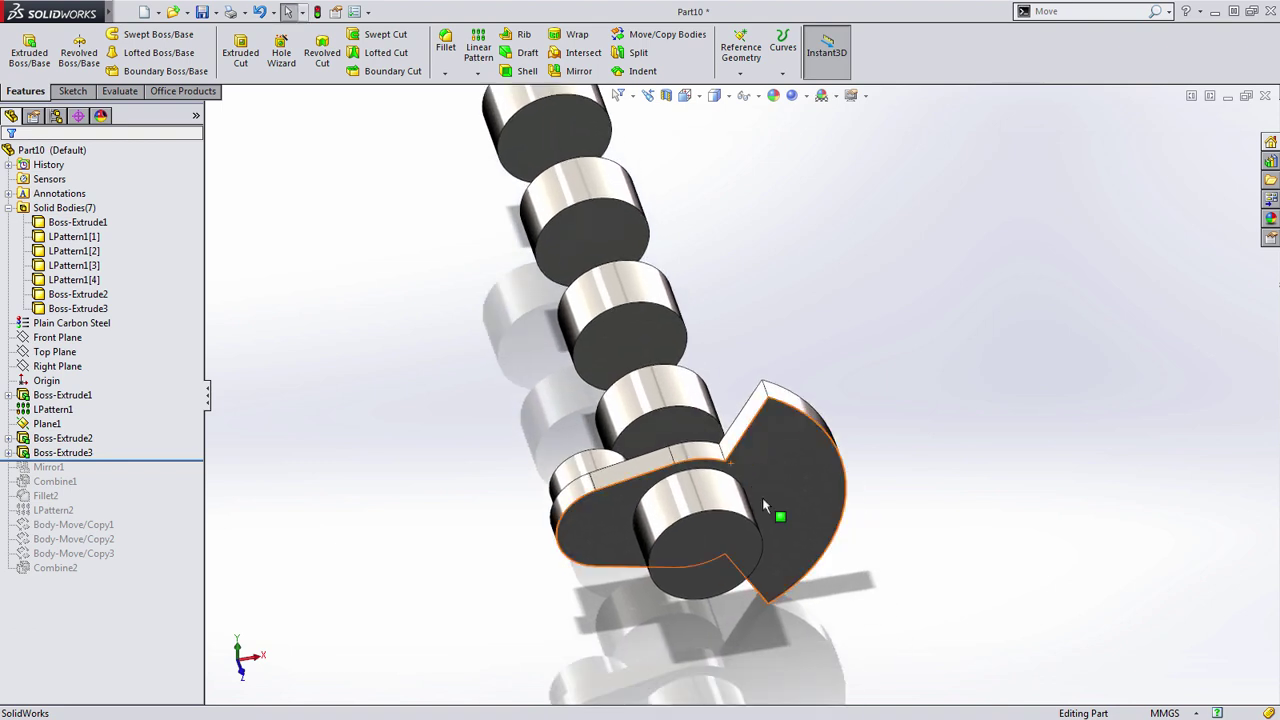
# Fillet two crank web edges with a 20 mm radius as Fillet3.
pyautogui.press('s')
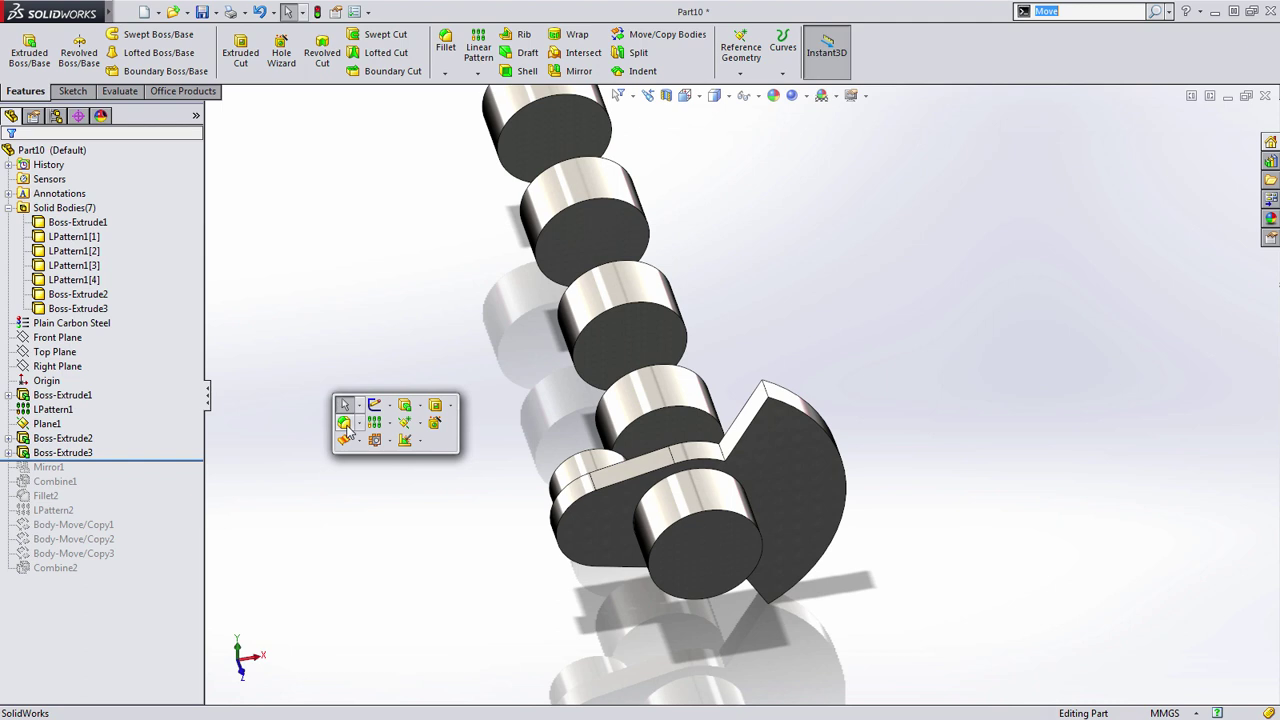
pyautogui.click(349, 433)
pyautogui.write('20')
pyautogui.press('Return')
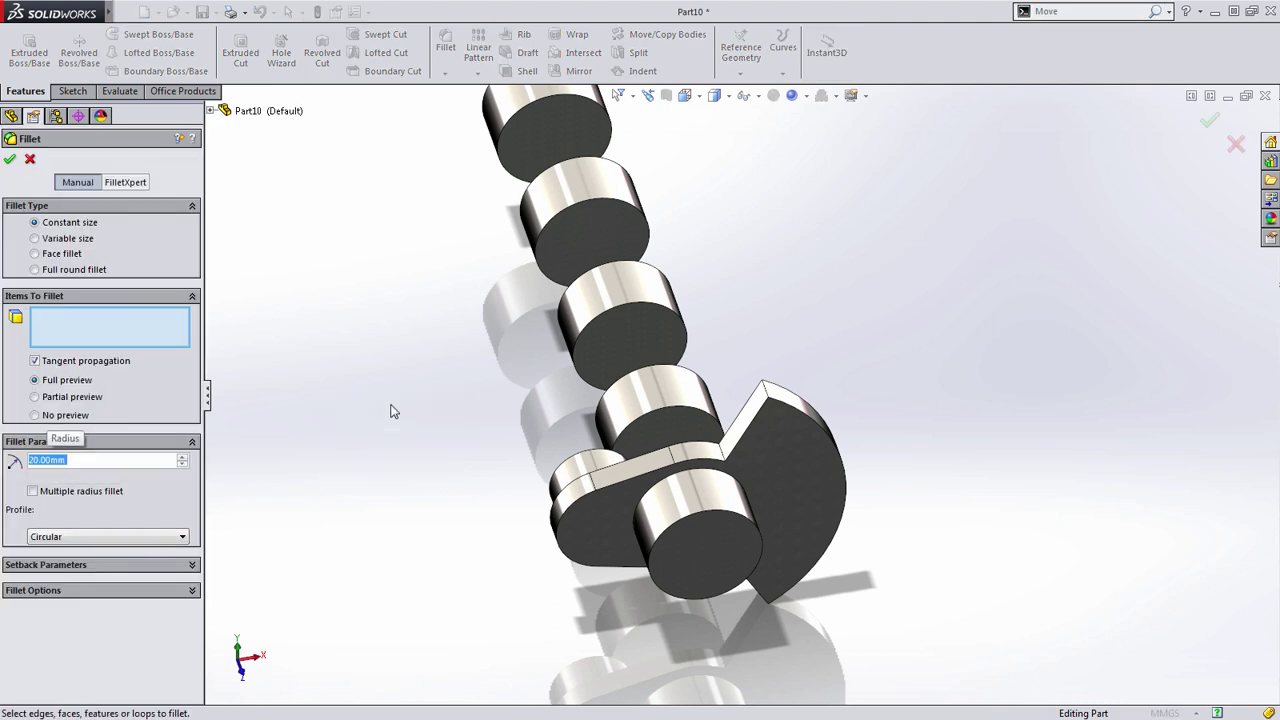
pyautogui.click(727, 458)
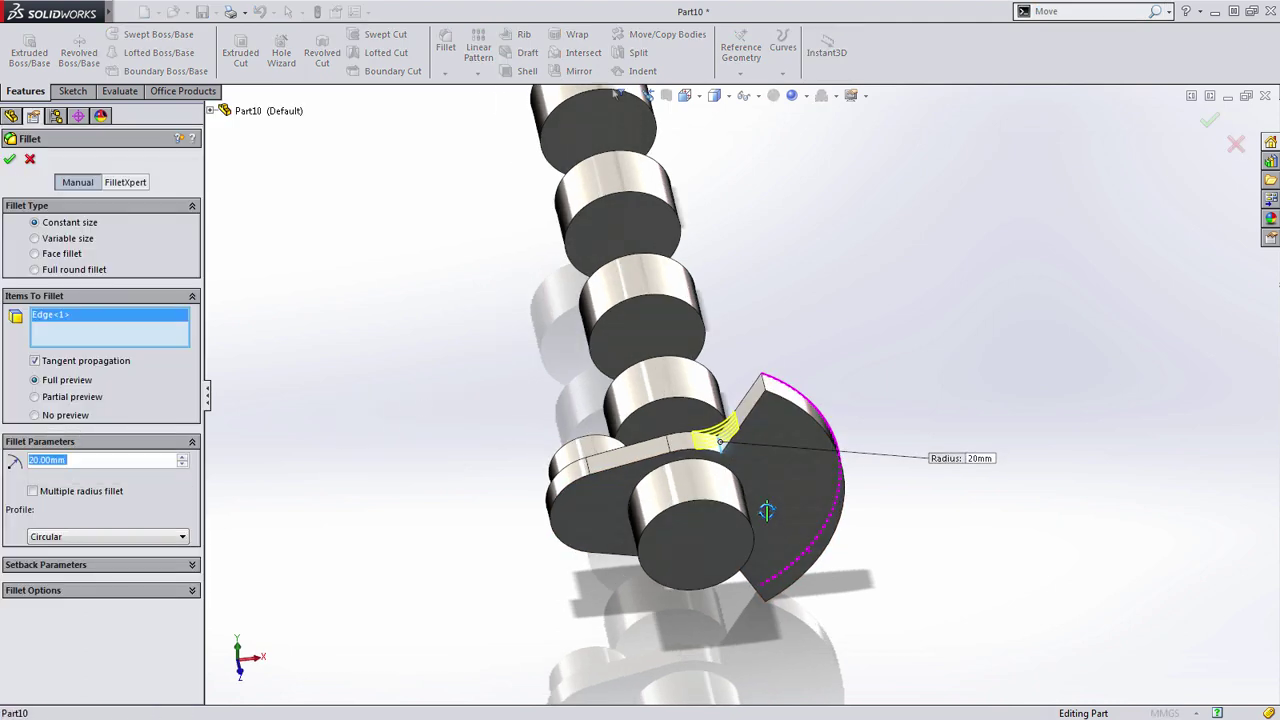
pyautogui.moveTo(766, 432); pyautogui.dragTo(737, 518, button='middle')
pyautogui.click(720, 510)
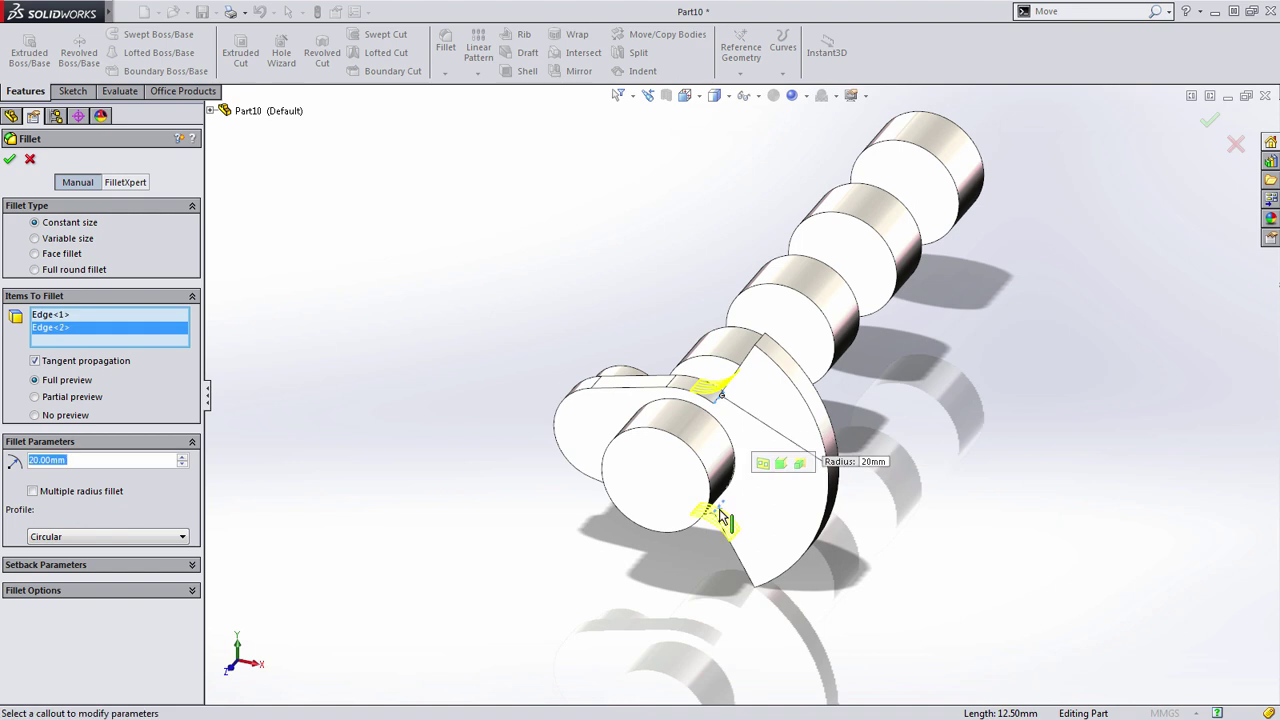
pyautogui.press('s')
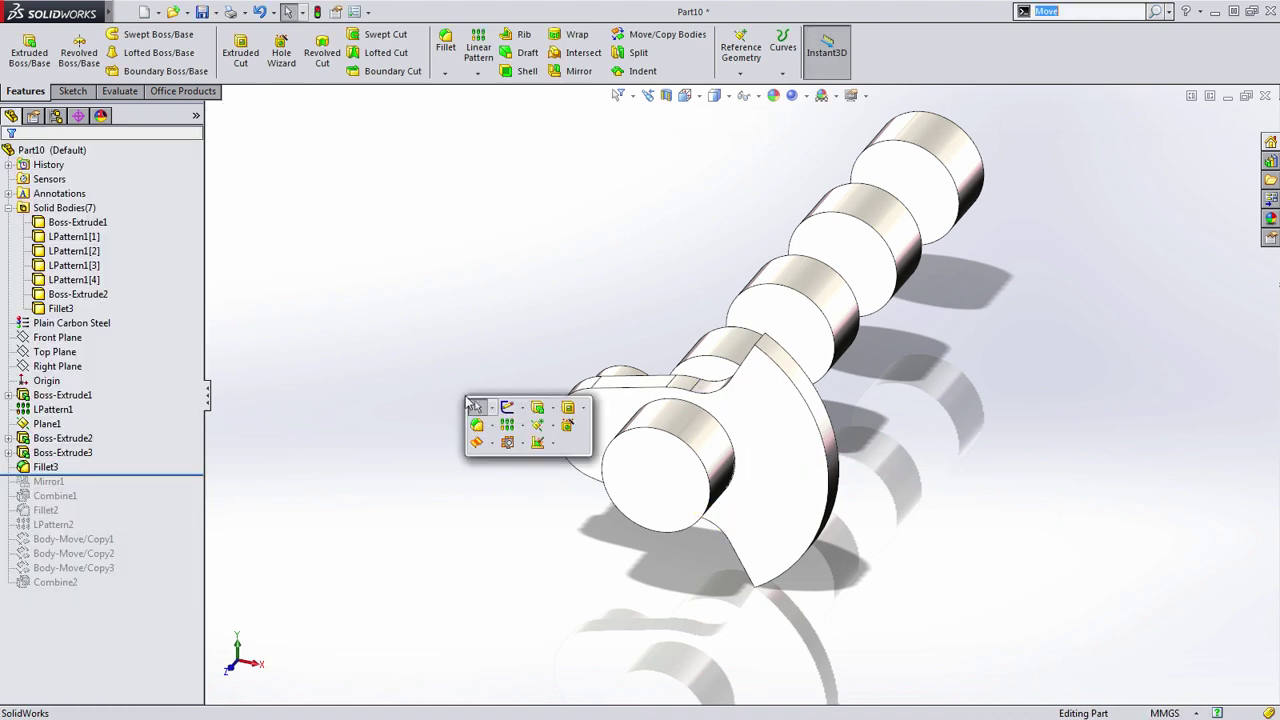
# Fillet two more web edges with a 5 mm radius as Fillet4.
pyautogui.click(476, 426)
pyautogui.write('5')
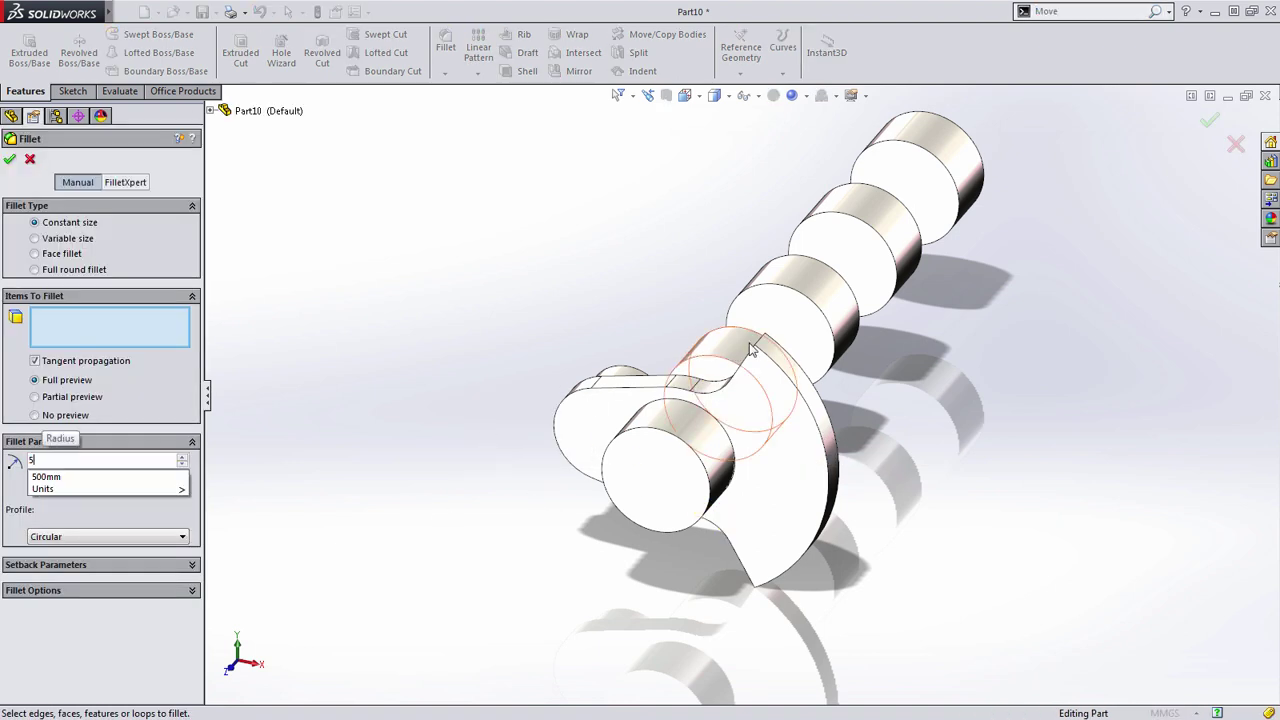
pyautogui.click(764, 347)
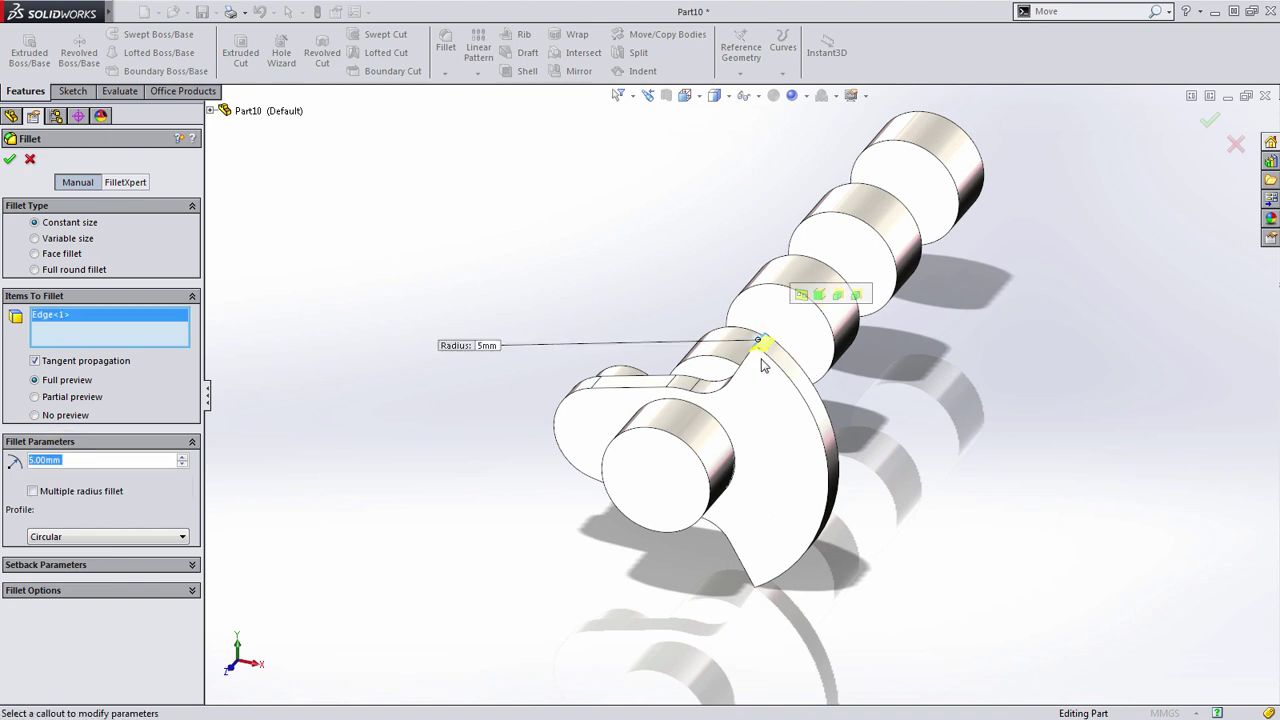
pyautogui.scroll(-3, 753, 590)
pyautogui.click(762, 582)
pyautogui.press('Return')
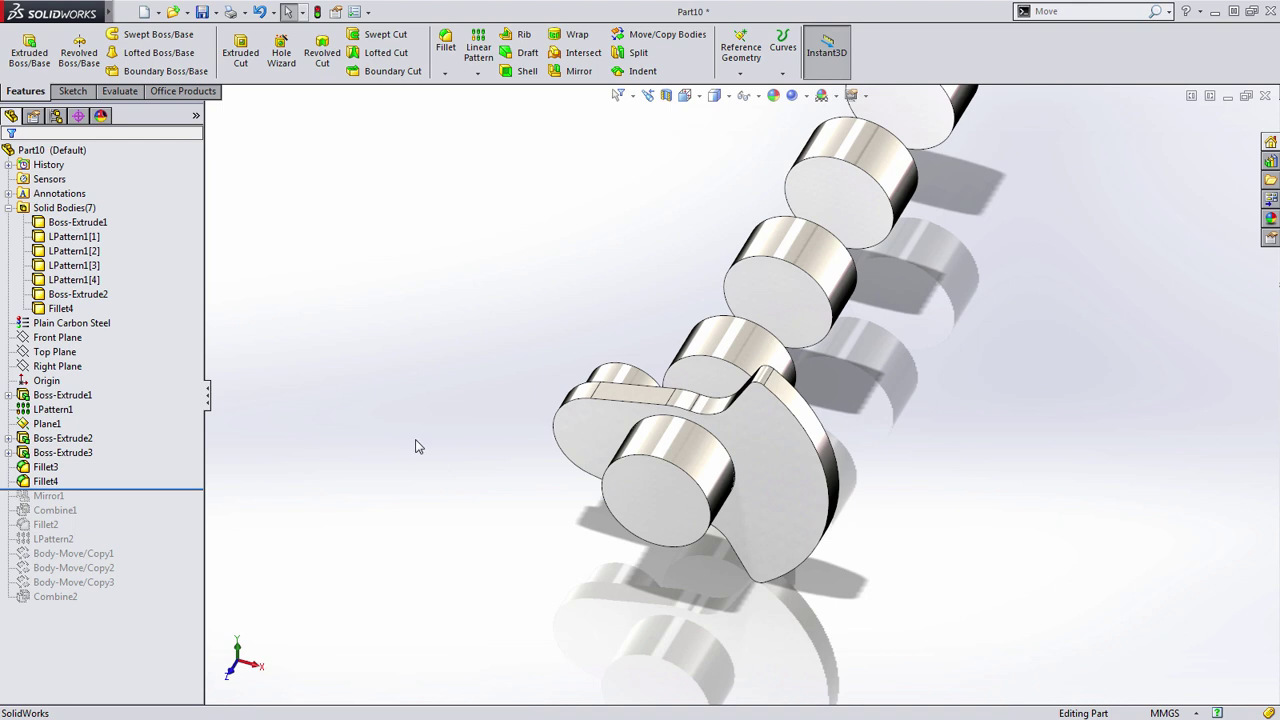
# Start a sketch on the Top Plane and draw a vertical centerline down from the origin.
pyautogui.click(55, 352)
pyautogui.click(77, 338)
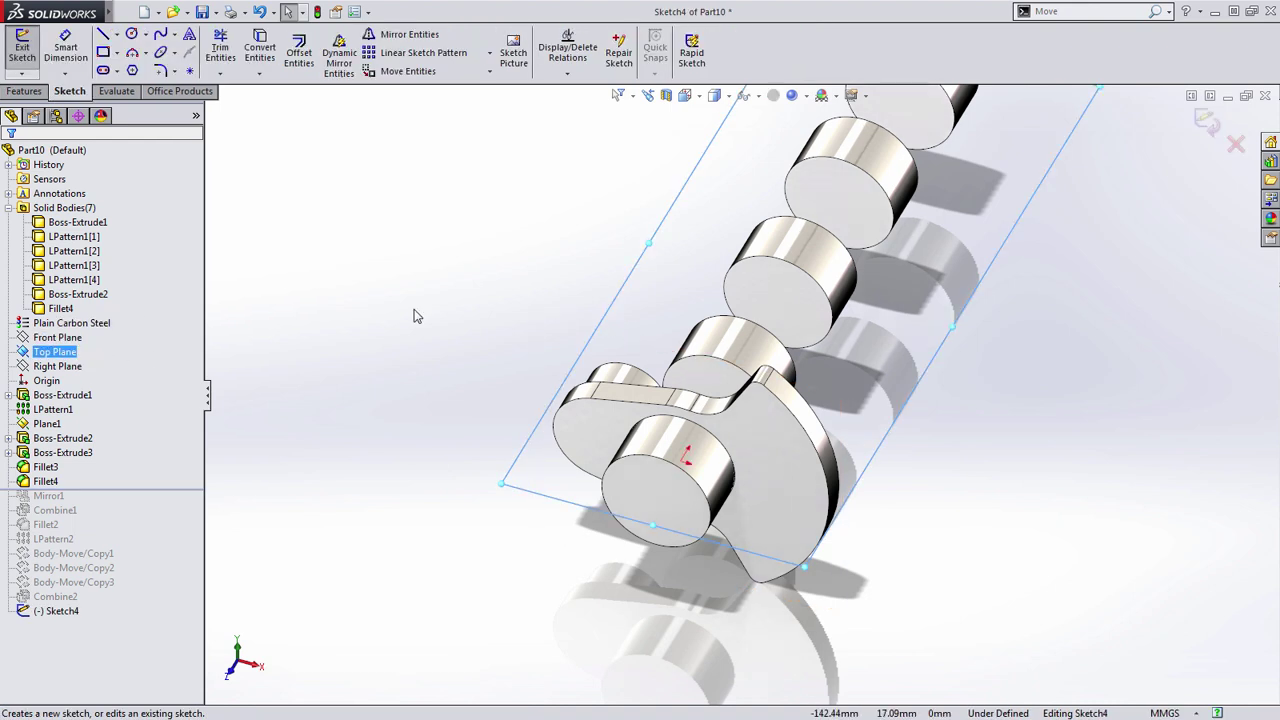
pyautogui.scroll(-2, 830, 575)
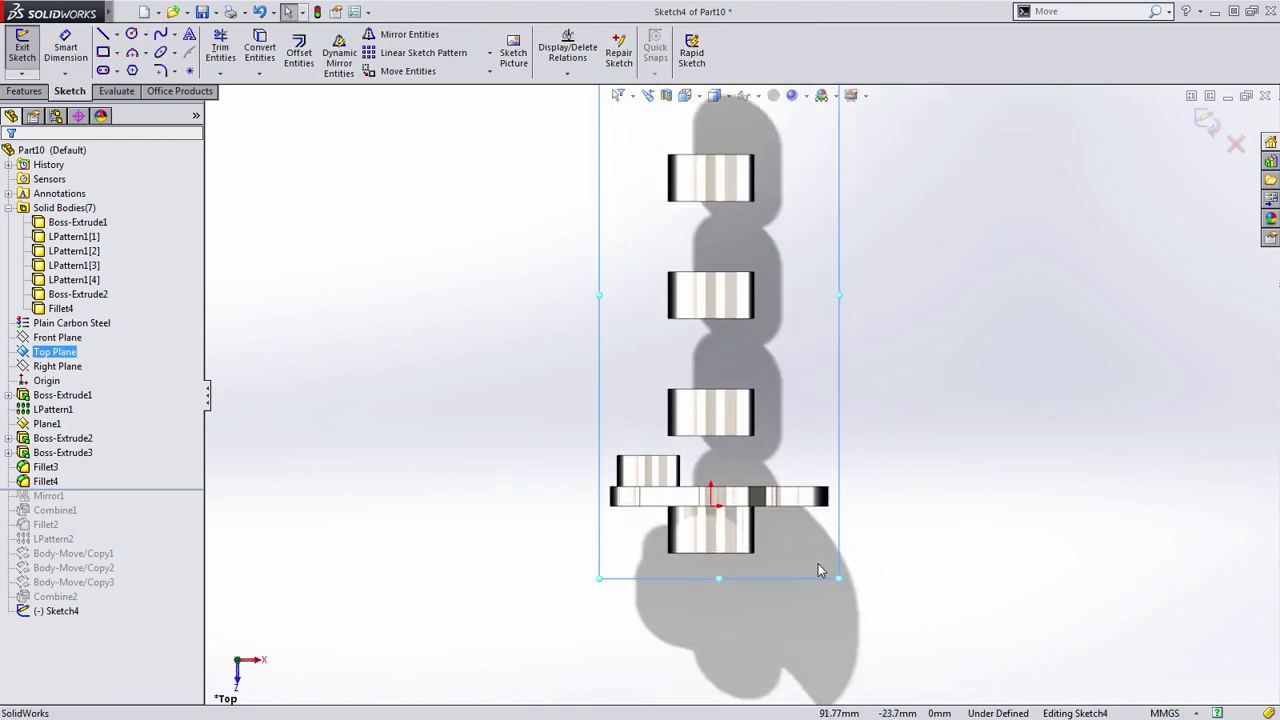
pyautogui.scroll(-3, 794, 528)
pyautogui.press('s')
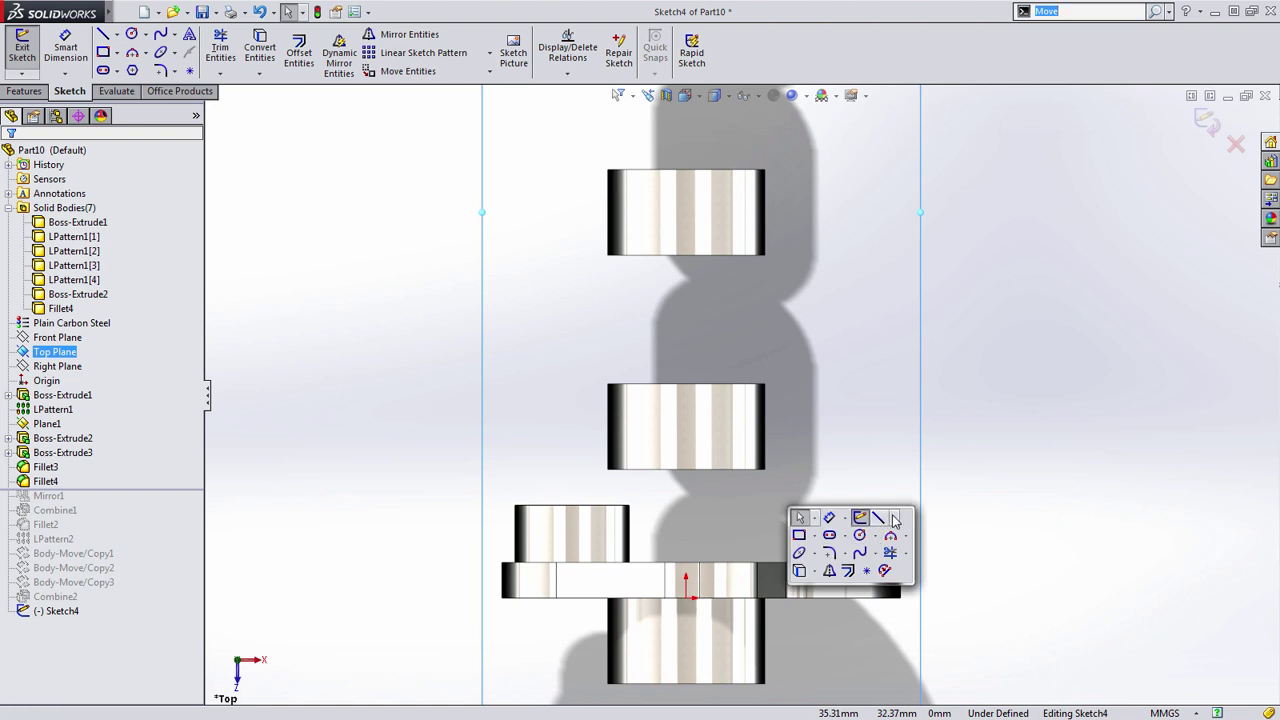
pyautogui.click(866, 528)
pyautogui.click(910, 549)
pyautogui.click(687, 596)
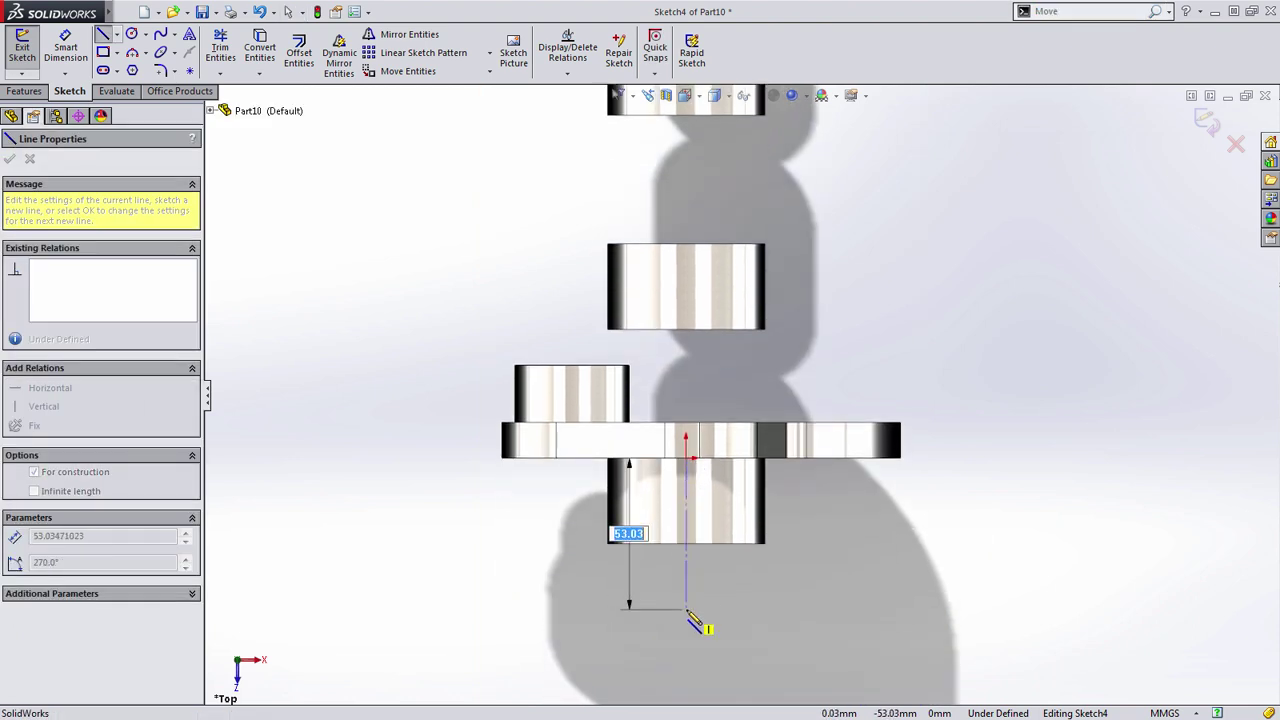
pyautogui.click(686, 608)
# Draw the thin triangular profile along the web edge and adjust its left vertex.
pyautogui.press('s')
pyautogui.click(777, 622)
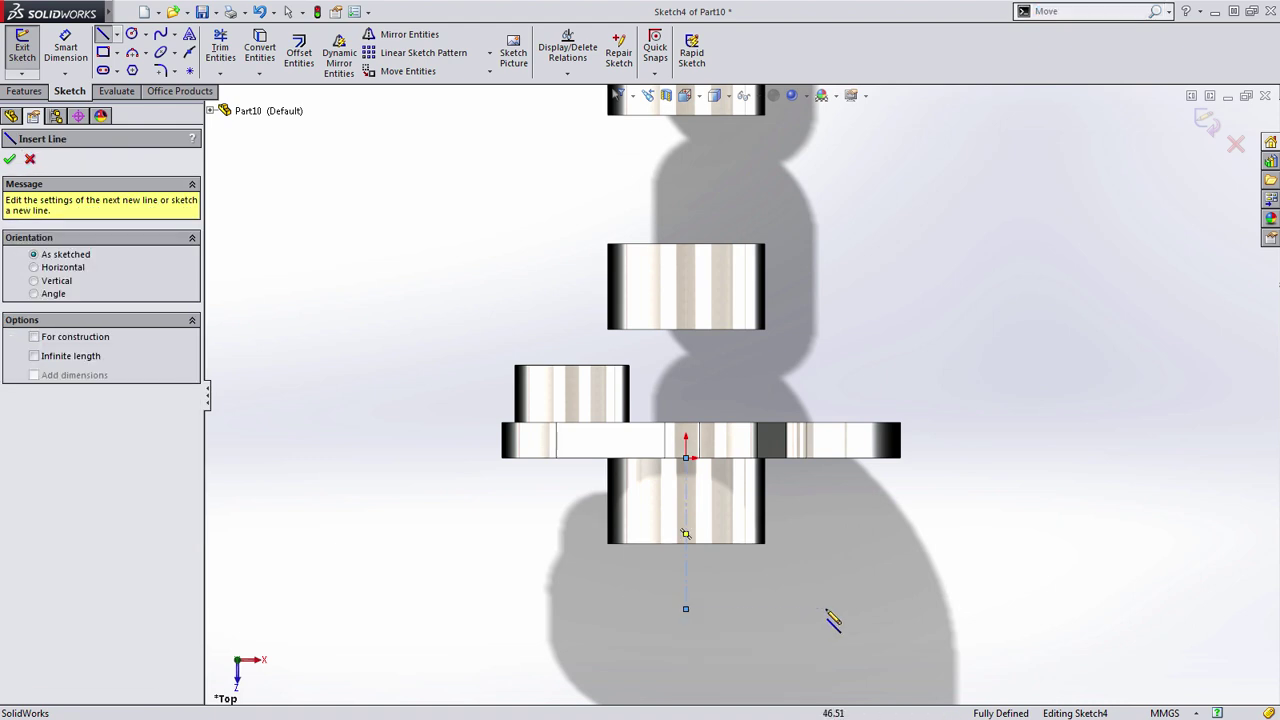
pyautogui.click(899, 458)
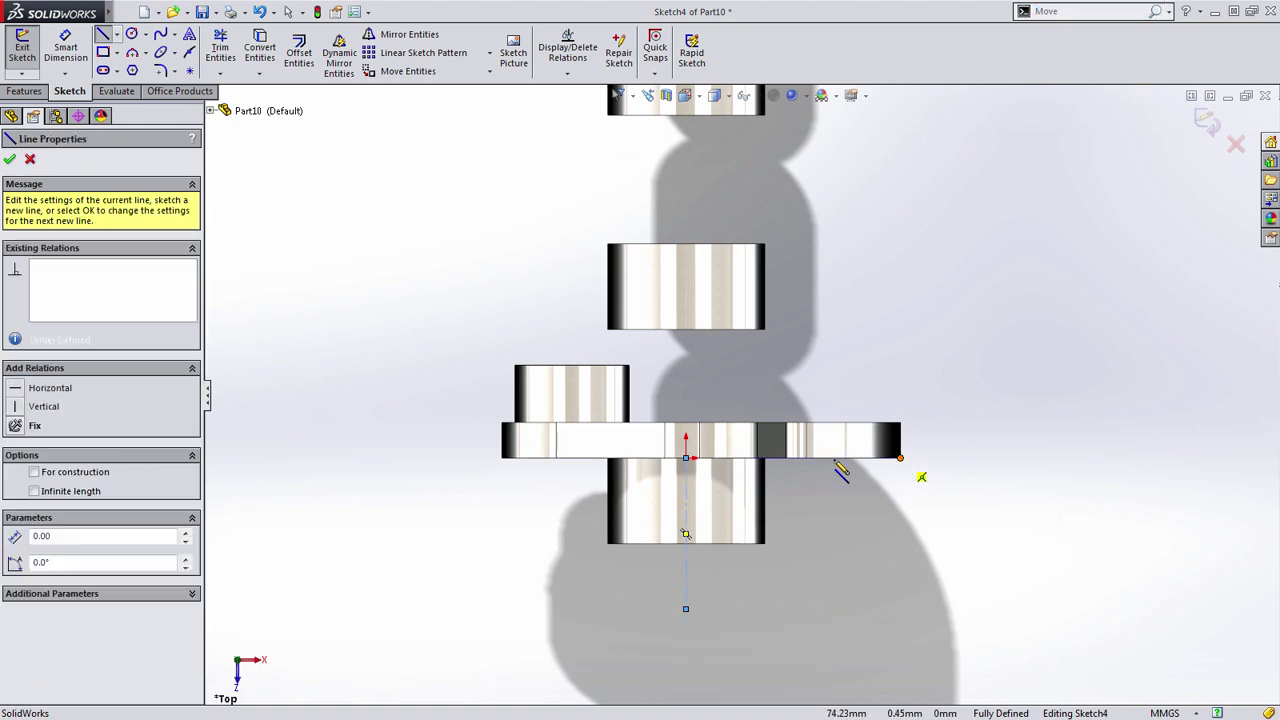
pyautogui.click(728, 458)
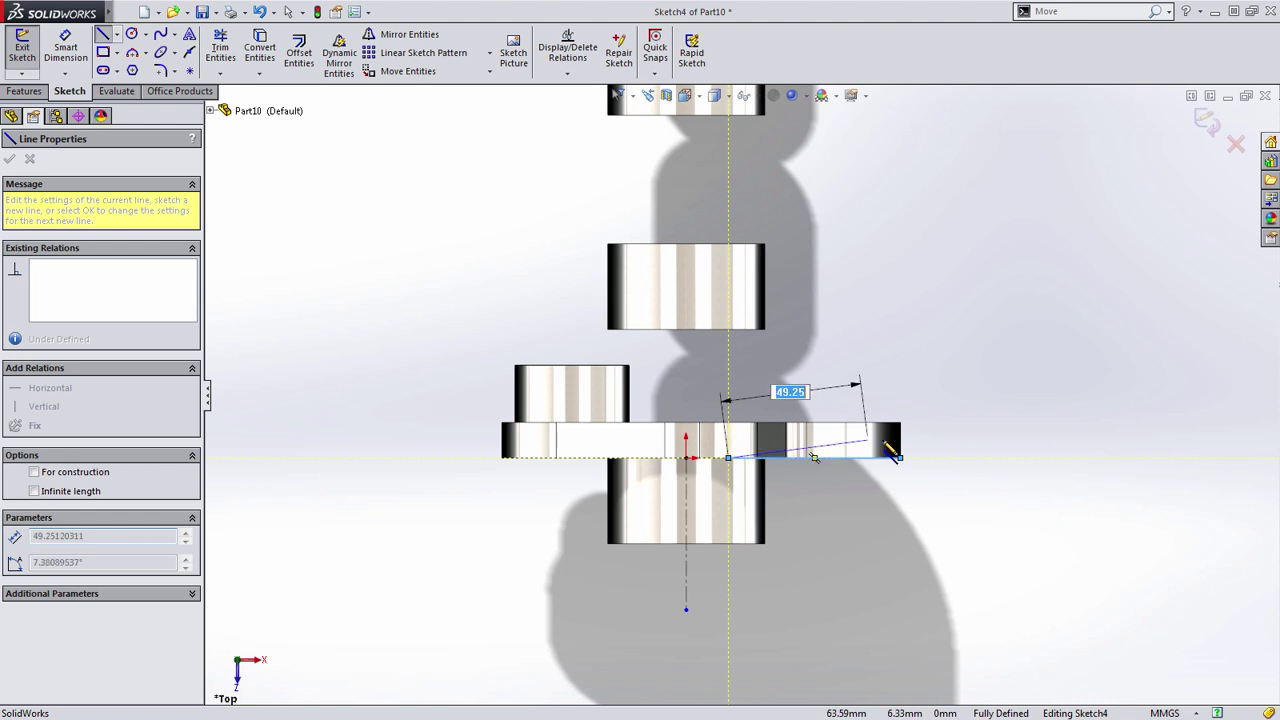
pyautogui.scroll(-3, 905, 447)
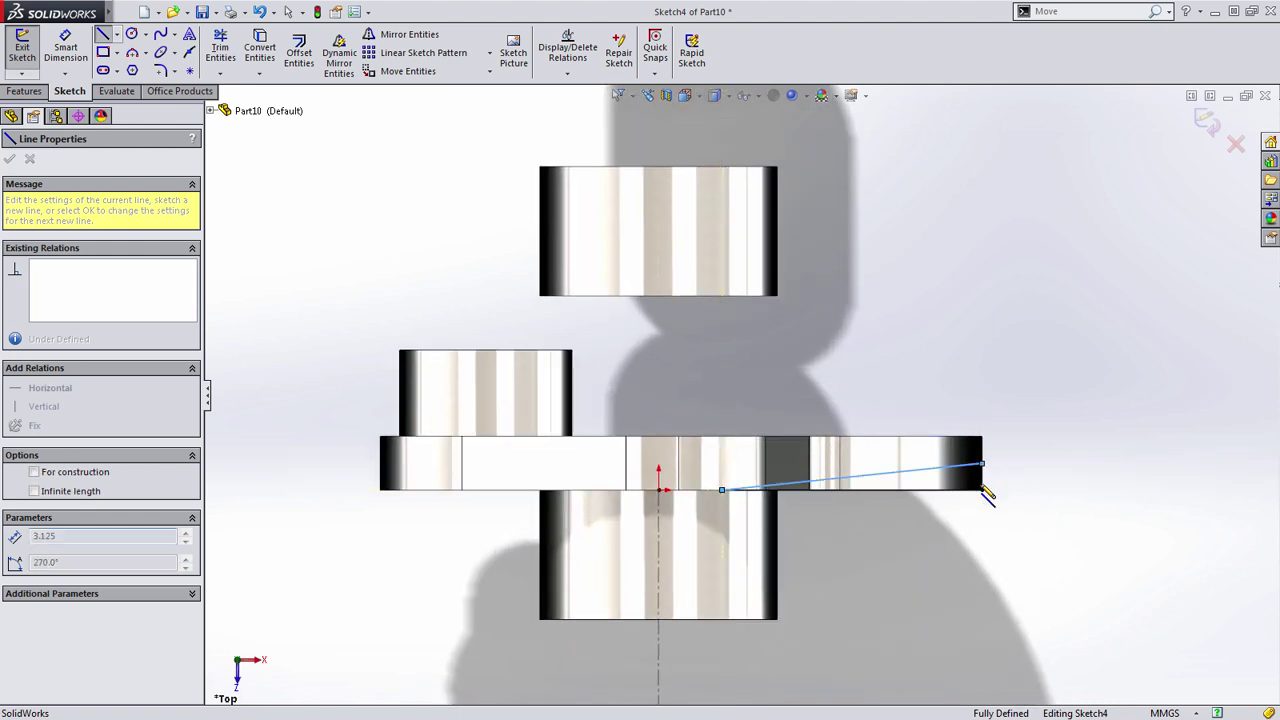
pyautogui.click(982, 463)
pyautogui.press('Escape')
pyautogui.click(723, 497)
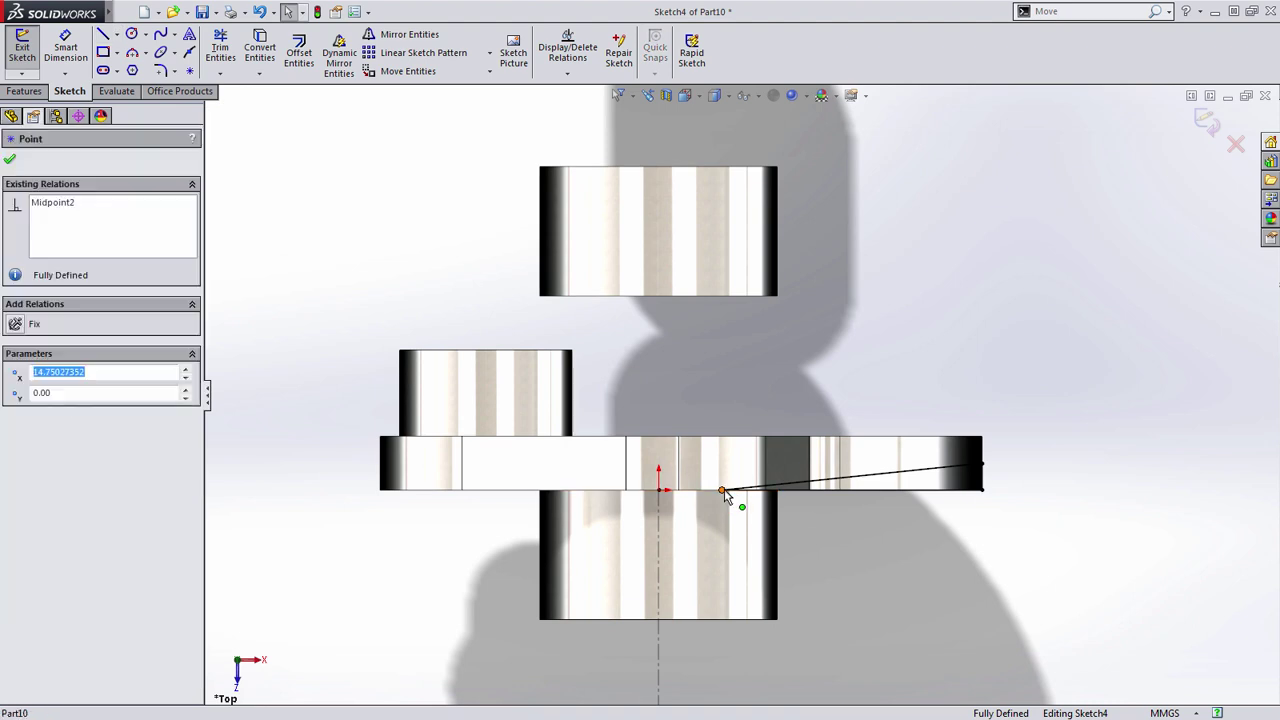
pyautogui.moveTo(723, 508); pyautogui.dragTo(803, 531)
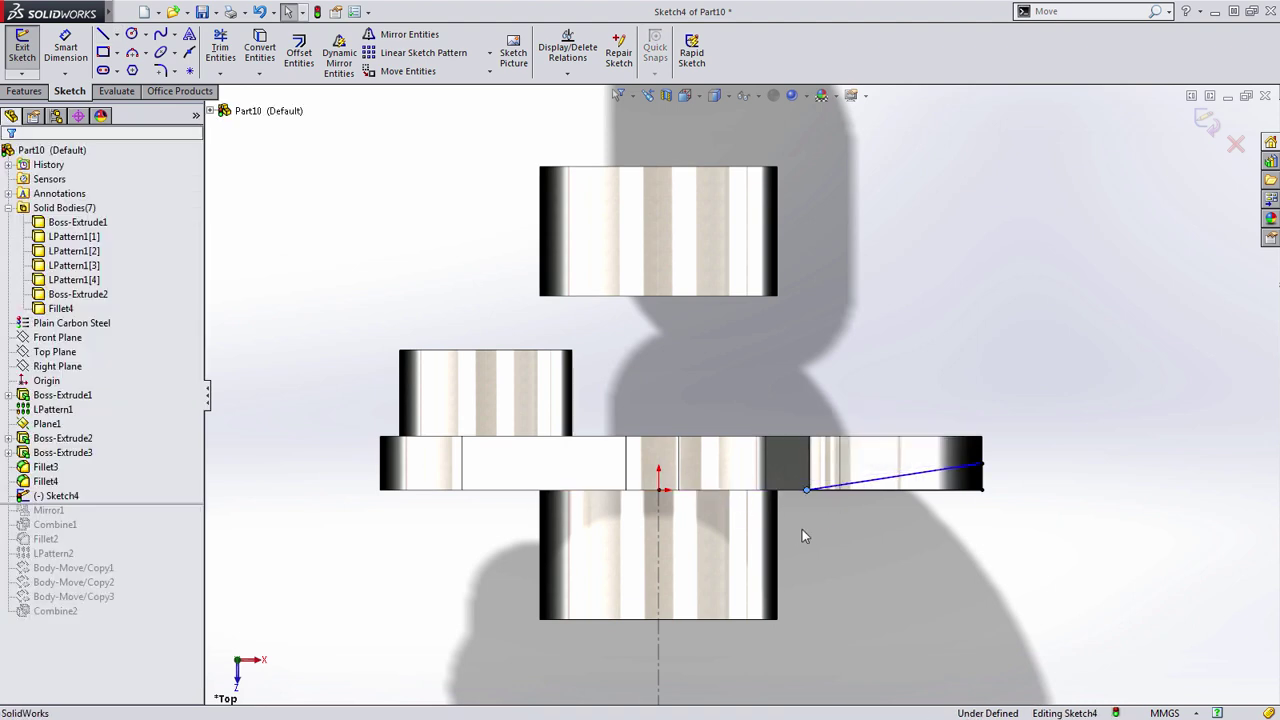
# Dimension the profile's bottom edge to 40 mm and return to isometric view.
pyautogui.press('s')
pyautogui.click(883, 526)
pyautogui.click(870, 490)
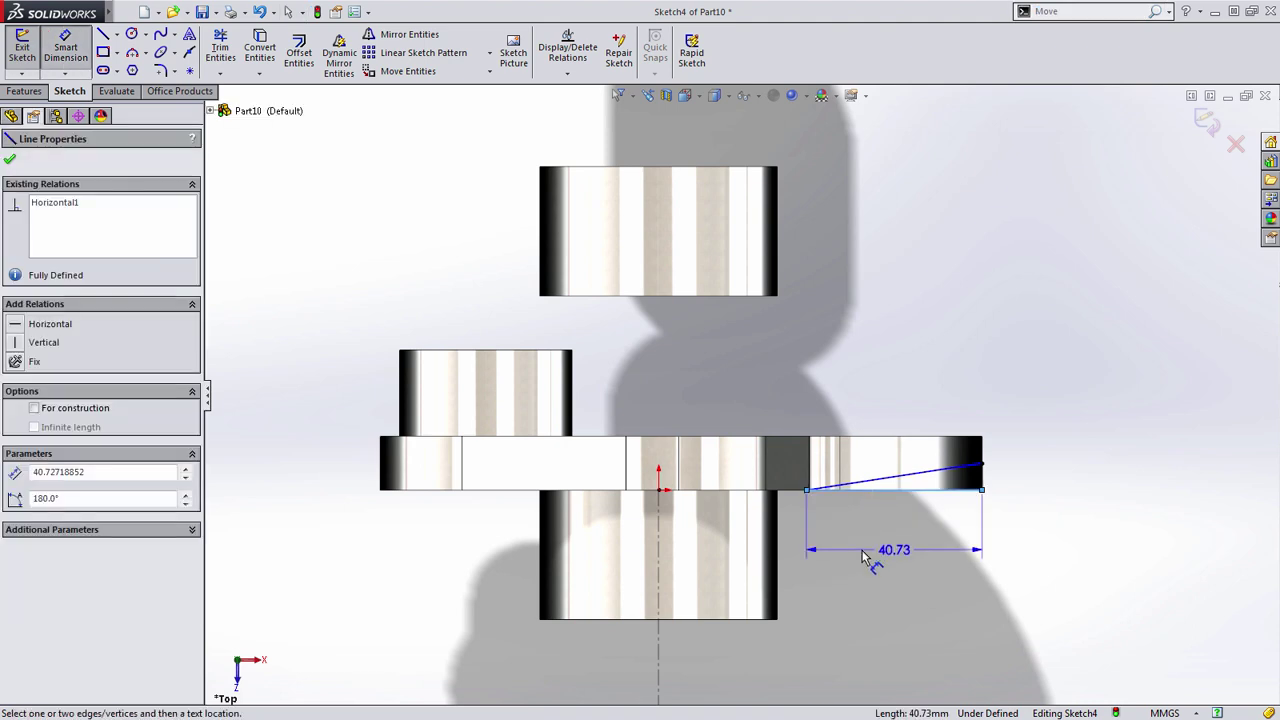
pyautogui.click(860, 553)
pyautogui.write('40.72718852mm')
pyautogui.press('Return')
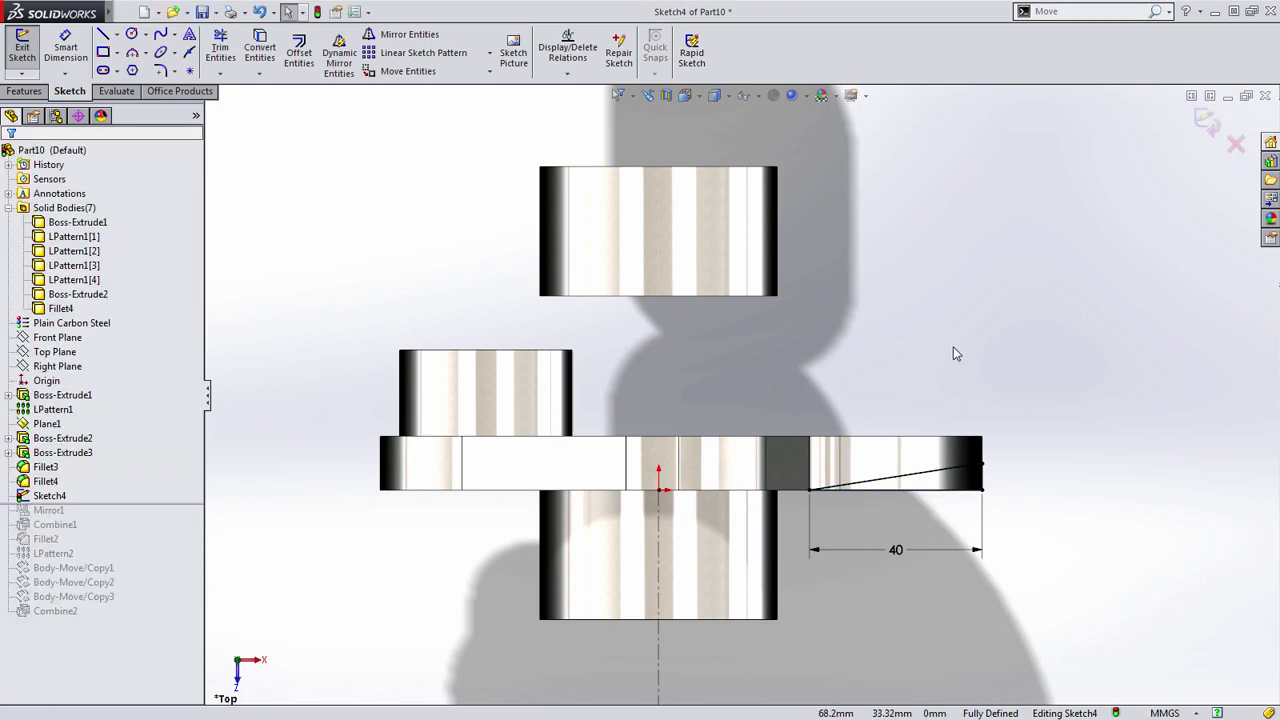
pyautogui.hotkey('ctrl', '7')
# Exit the sketch and start a Revolved Cut from Sketch4.
pyautogui.press('s')
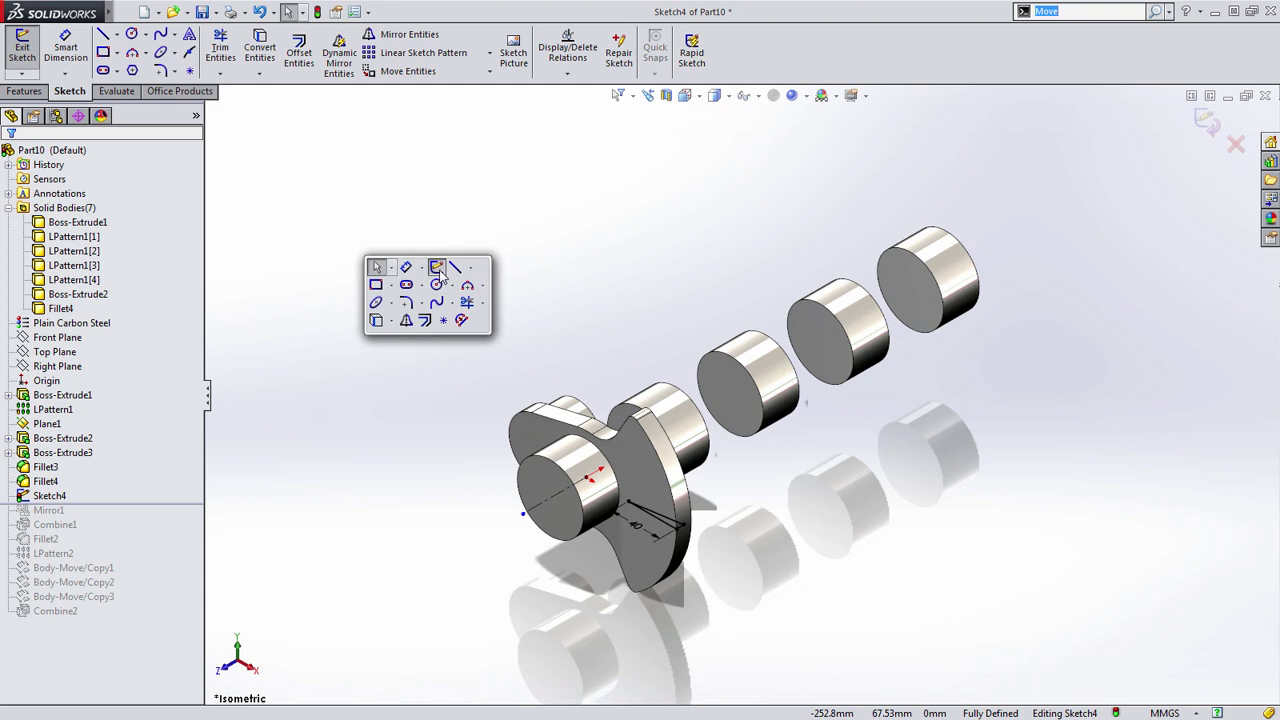
pyautogui.click(437, 267)
pyautogui.press('s')
pyautogui.click(565, 230)
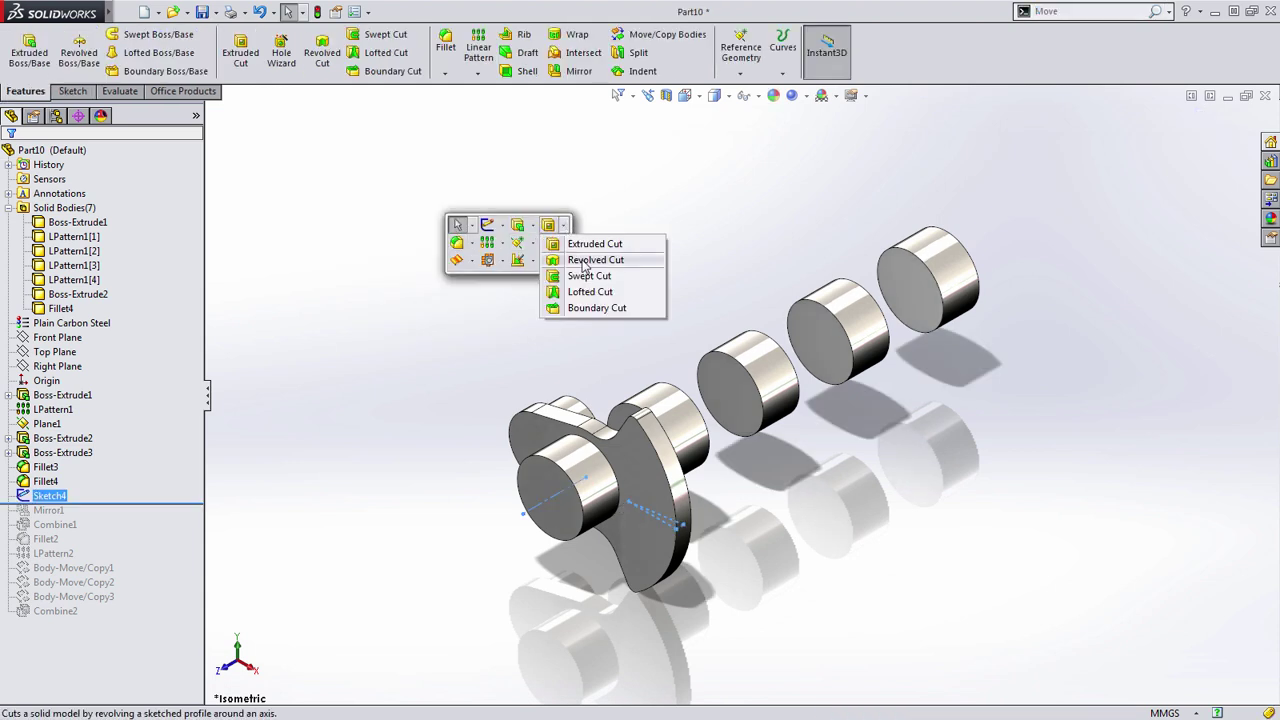
pyautogui.click(585, 263)
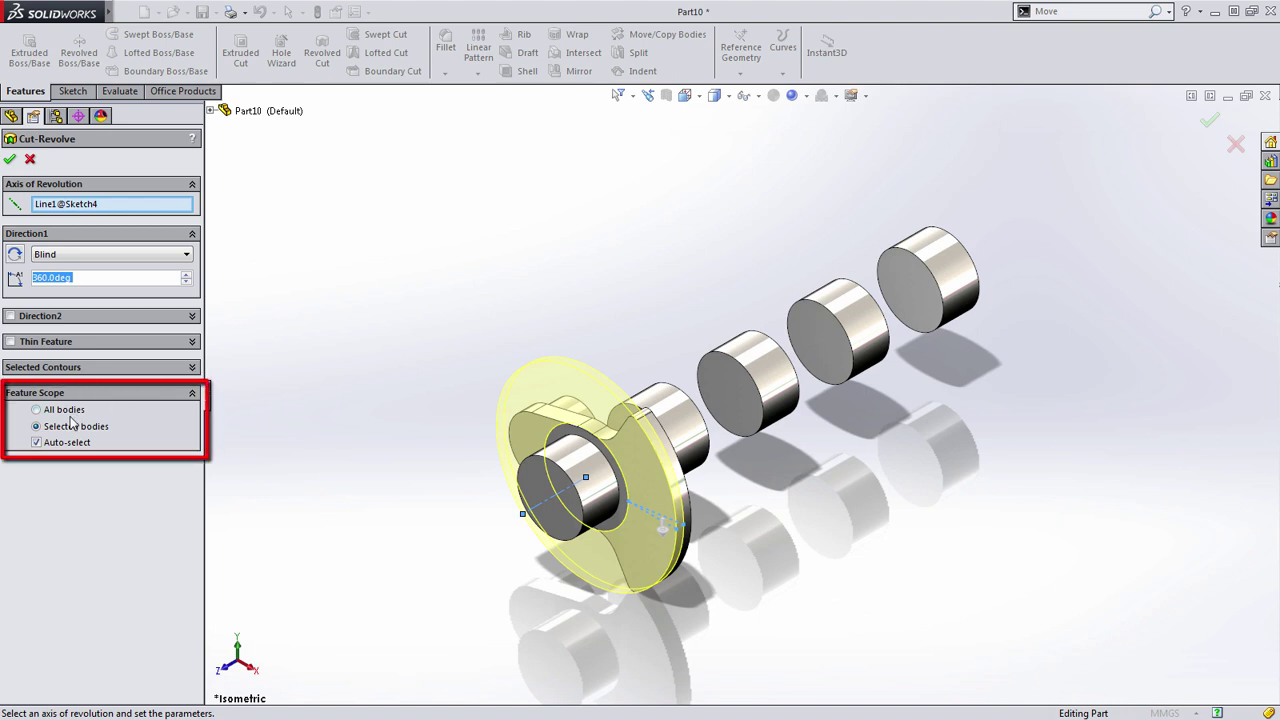
# Restrict the cut's feature scope to the counterweight body only and accept it.
pyautogui.click(53, 446)
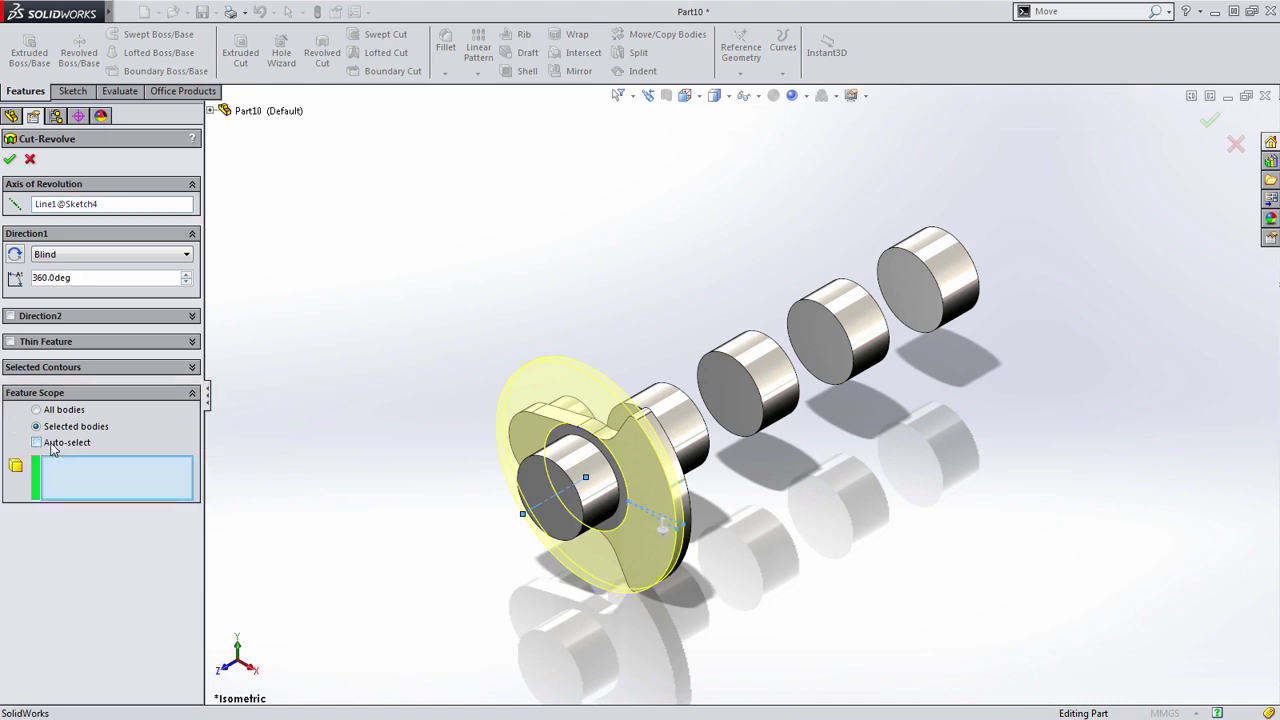
pyautogui.click(551, 484)
pyautogui.click(551, 484)
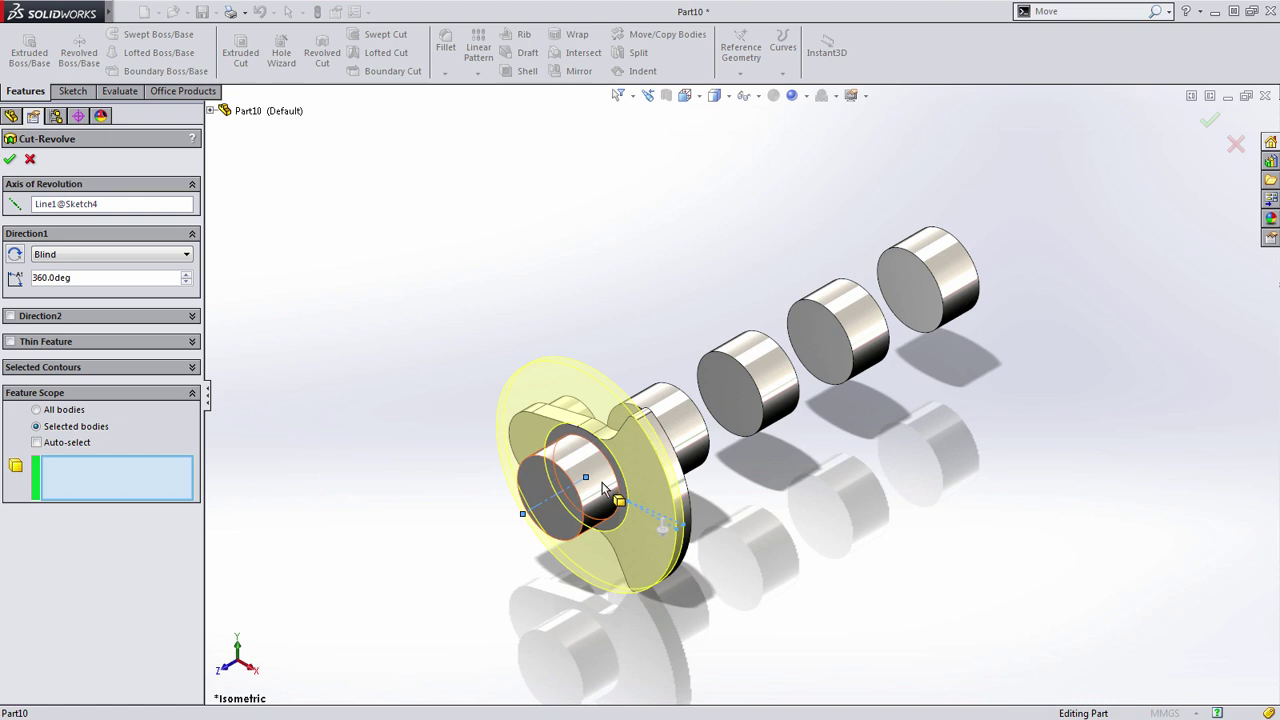
pyautogui.click(686, 422)
pyautogui.click(686, 422)
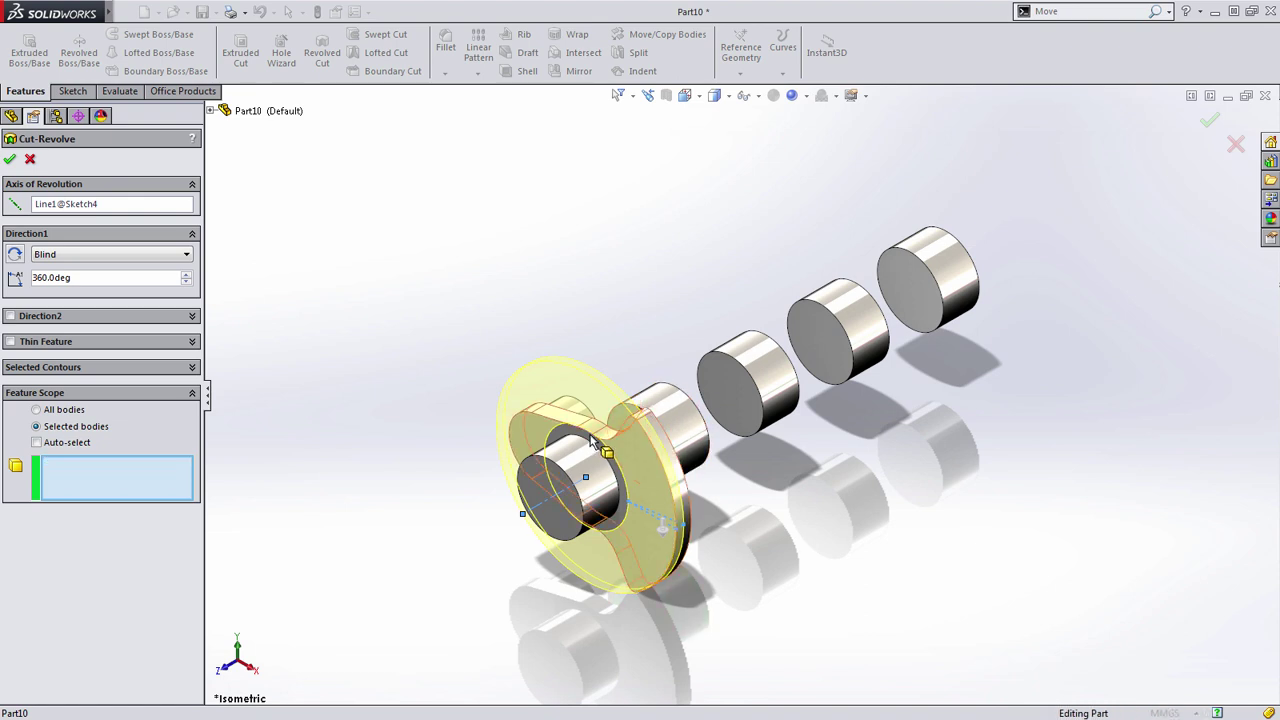
pyautogui.click(595, 437)
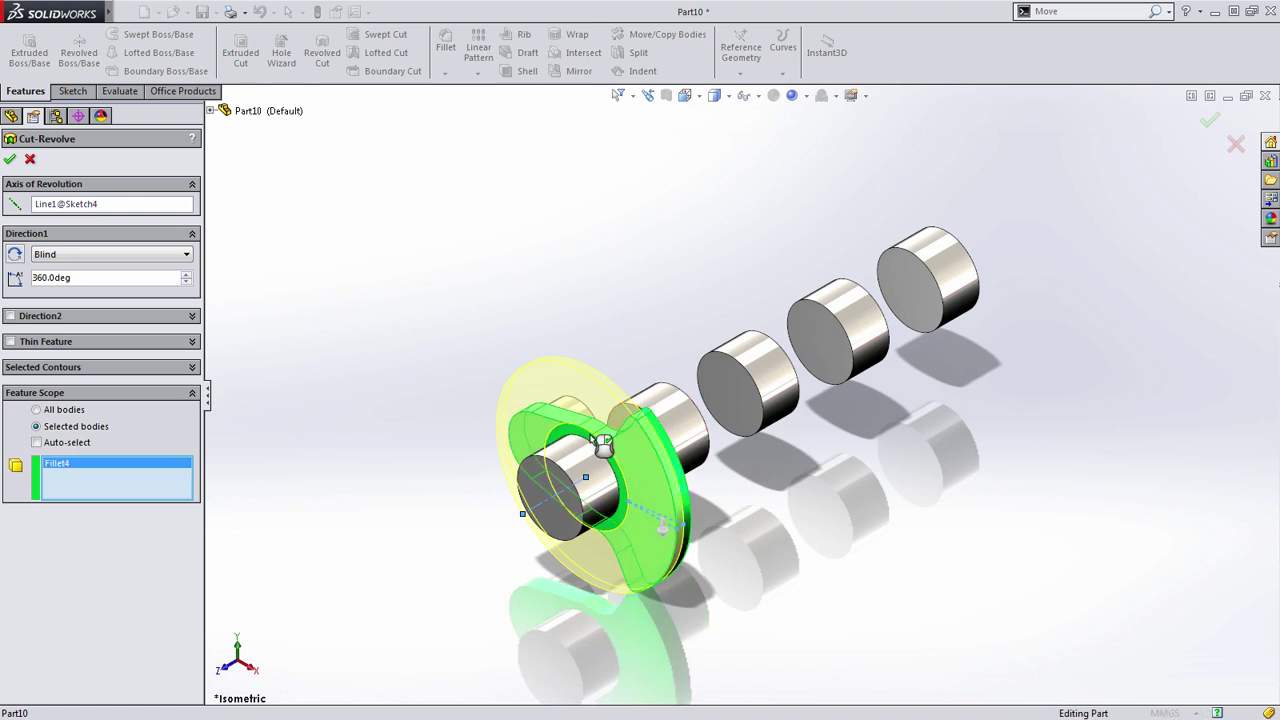
pyautogui.rightClick(594, 439)
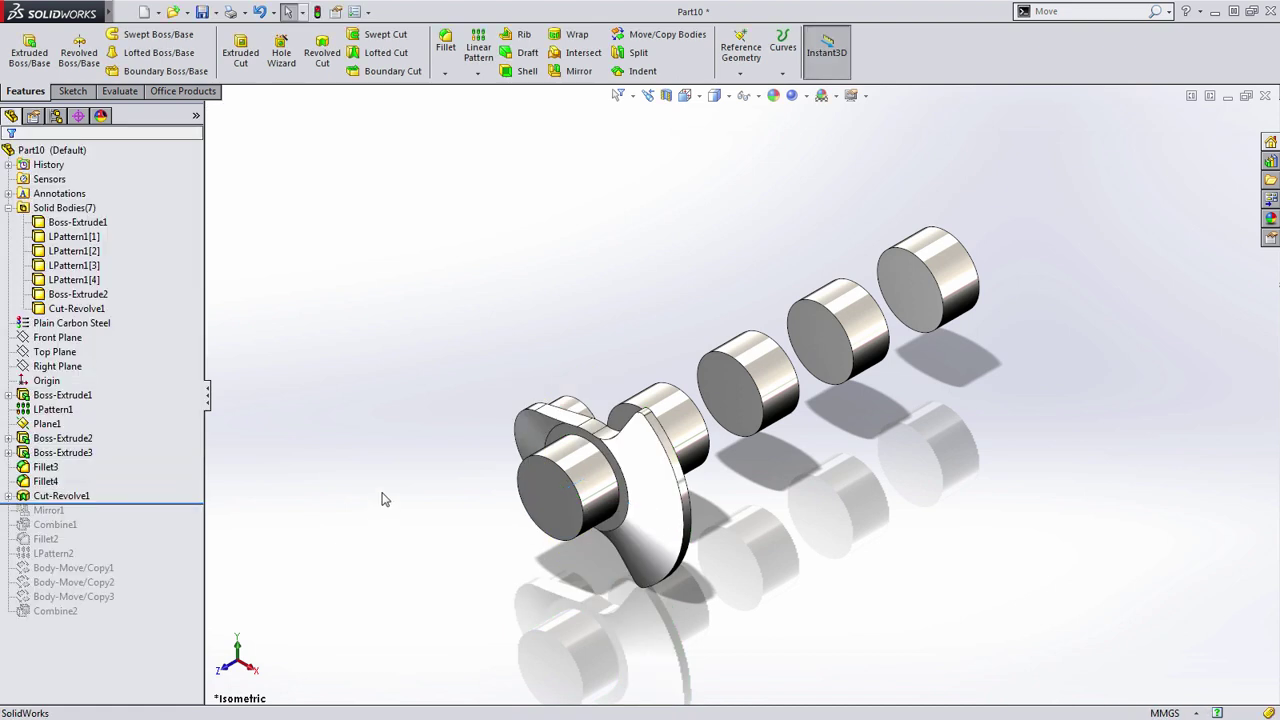
# Roll the history forward past Mirror1, Combine1, Fillet2 and the remaining features to Combine2.
pyautogui.moveTo(380, 500); pyautogui.dragTo(340, 526, button='middle')
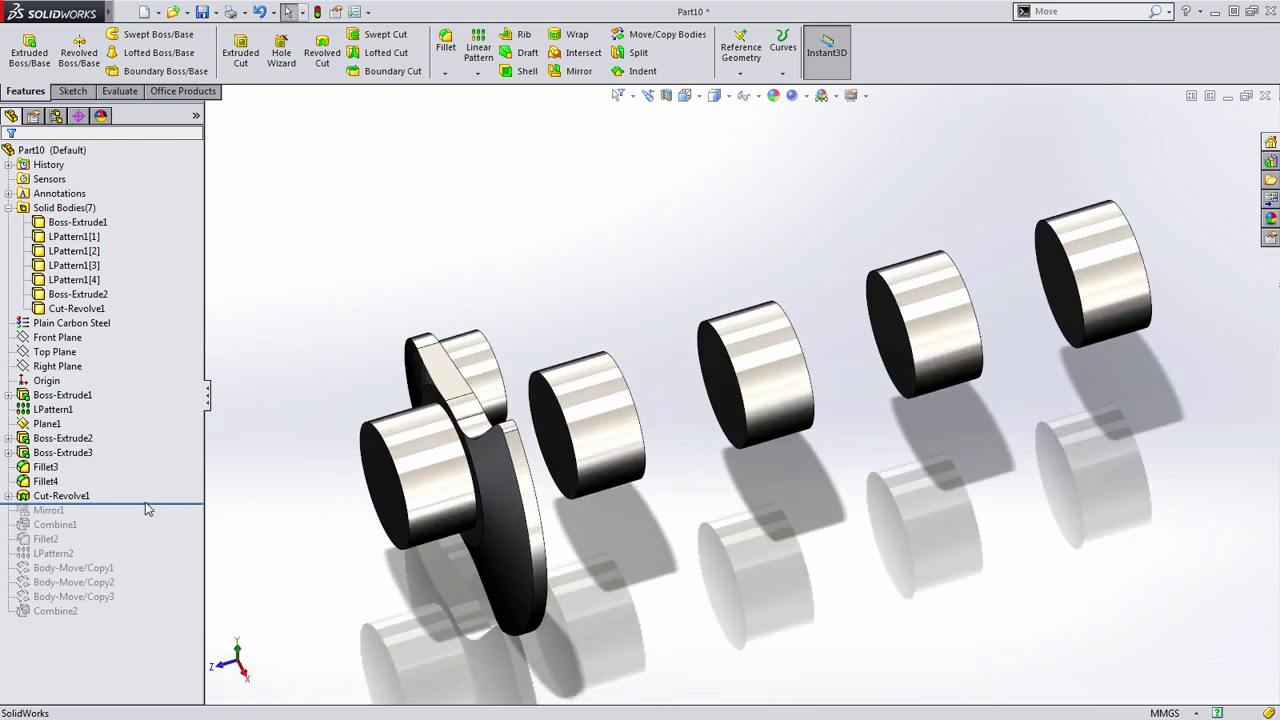
pyautogui.moveTo(151, 505); pyautogui.dragTo(150, 514)
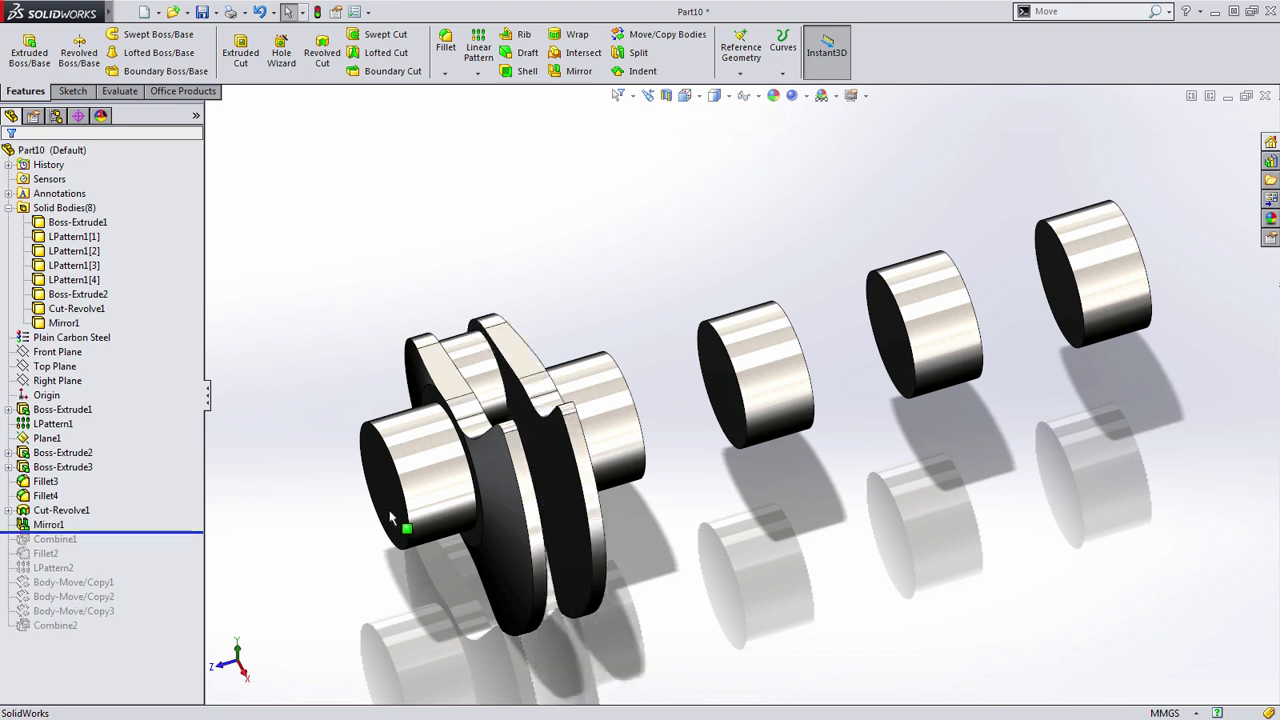
pyautogui.moveTo(391, 517); pyautogui.dragTo(343, 597, button='middle')
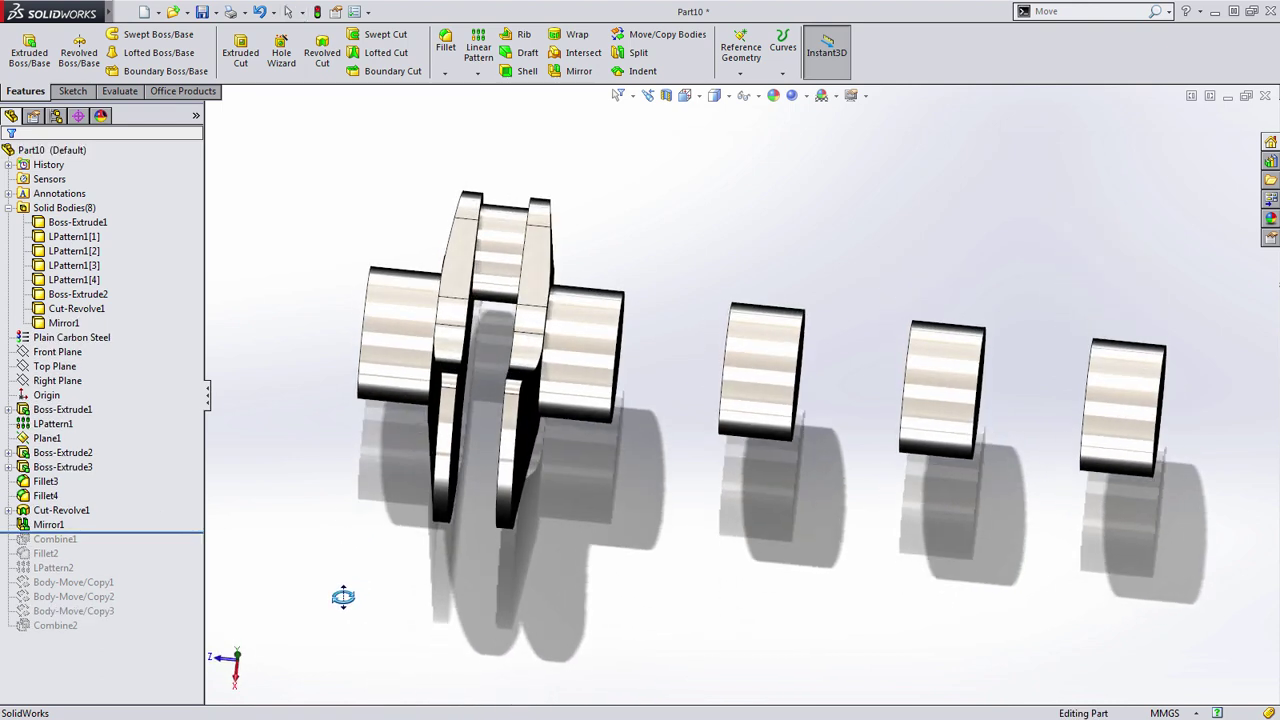
pyautogui.moveTo(342, 595); pyautogui.dragTo(405, 480)
pyautogui.press('Escape')
pyautogui.moveTo(118, 533); pyautogui.dragTo(125, 560)
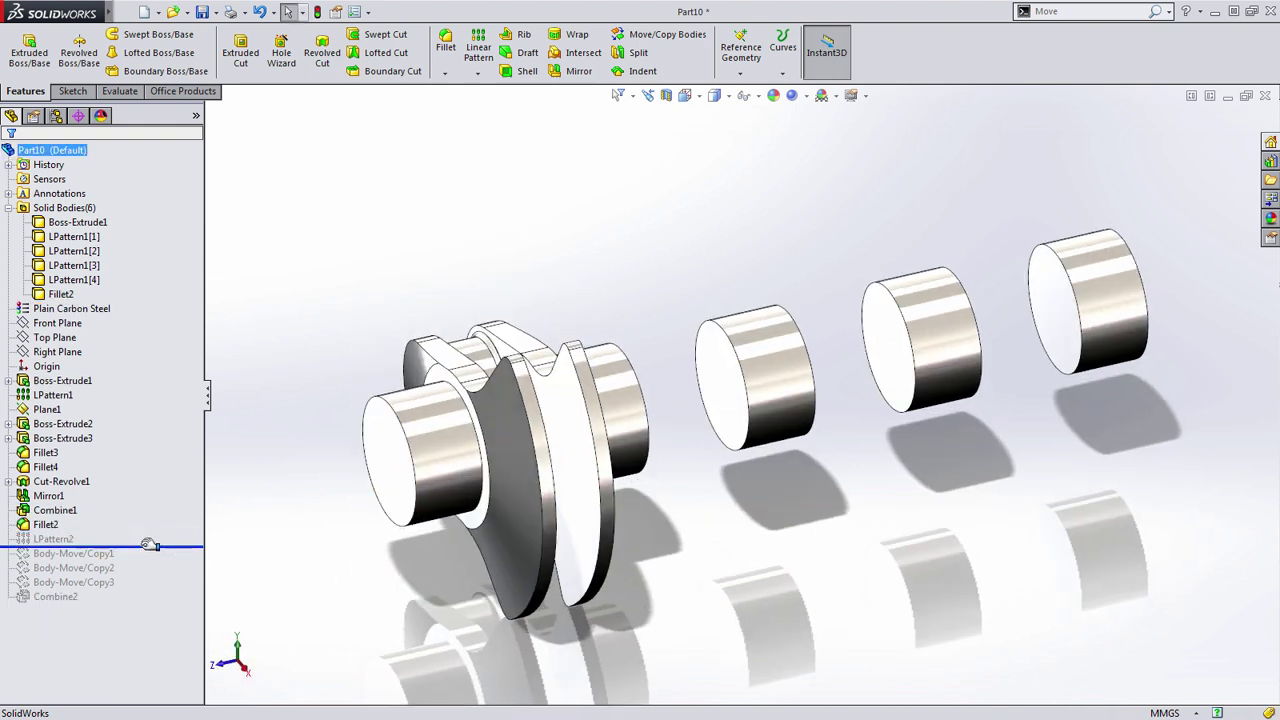
pyautogui.scroll(-5, 457, 400)
pyautogui.moveTo(457, 400); pyautogui.dragTo(462, 500, button='middle')
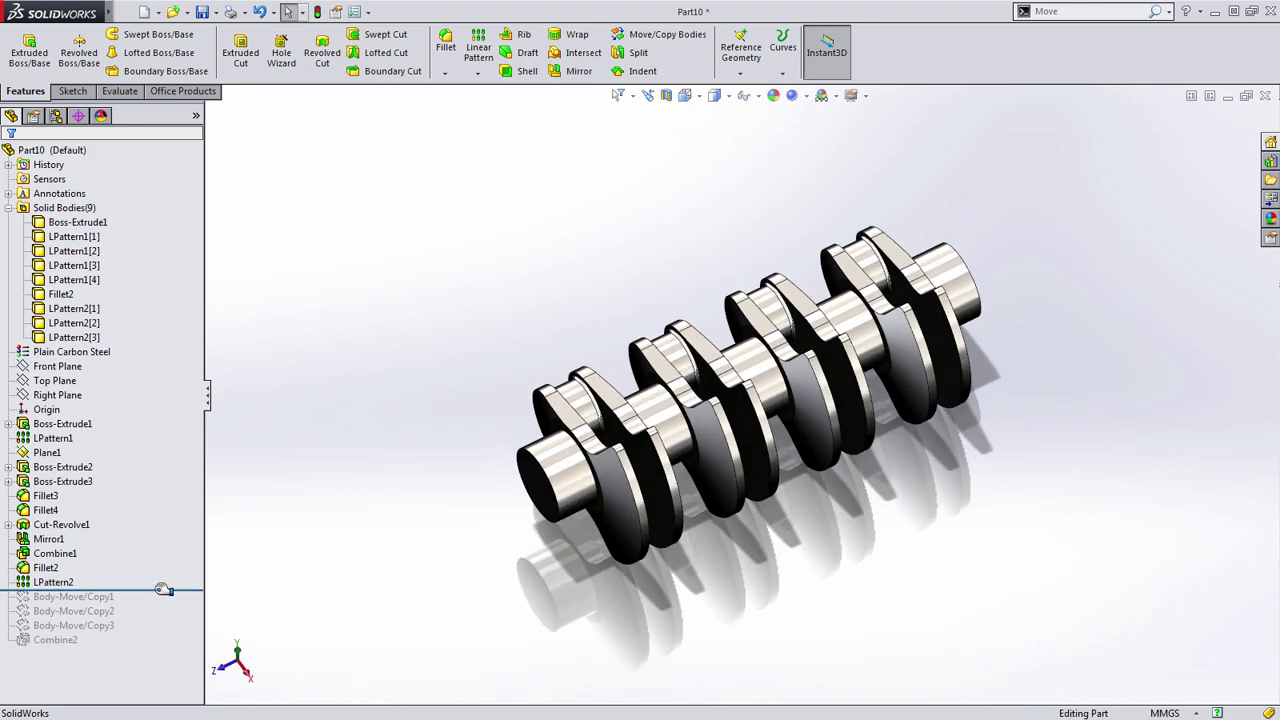
pyautogui.moveTo(163, 590); pyautogui.dragTo(163, 650)
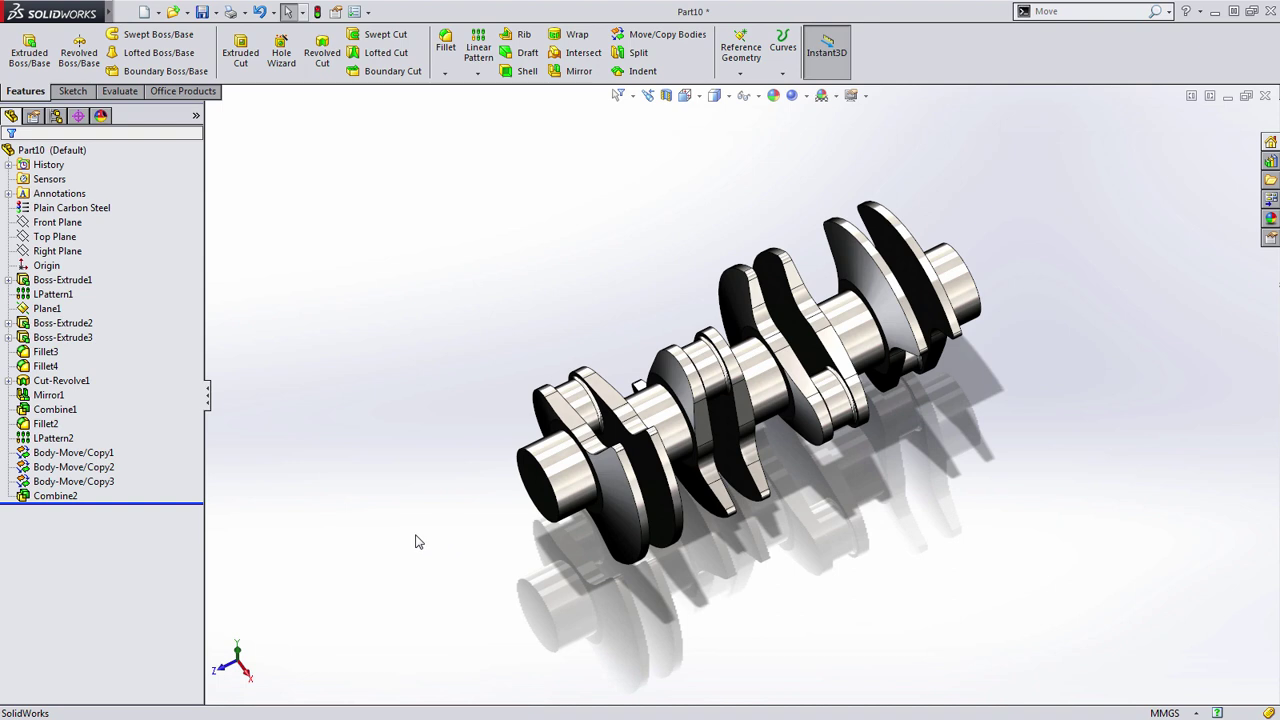
pyautogui.moveTo(418, 541); pyautogui.dragTo(389, 464, button='middle')
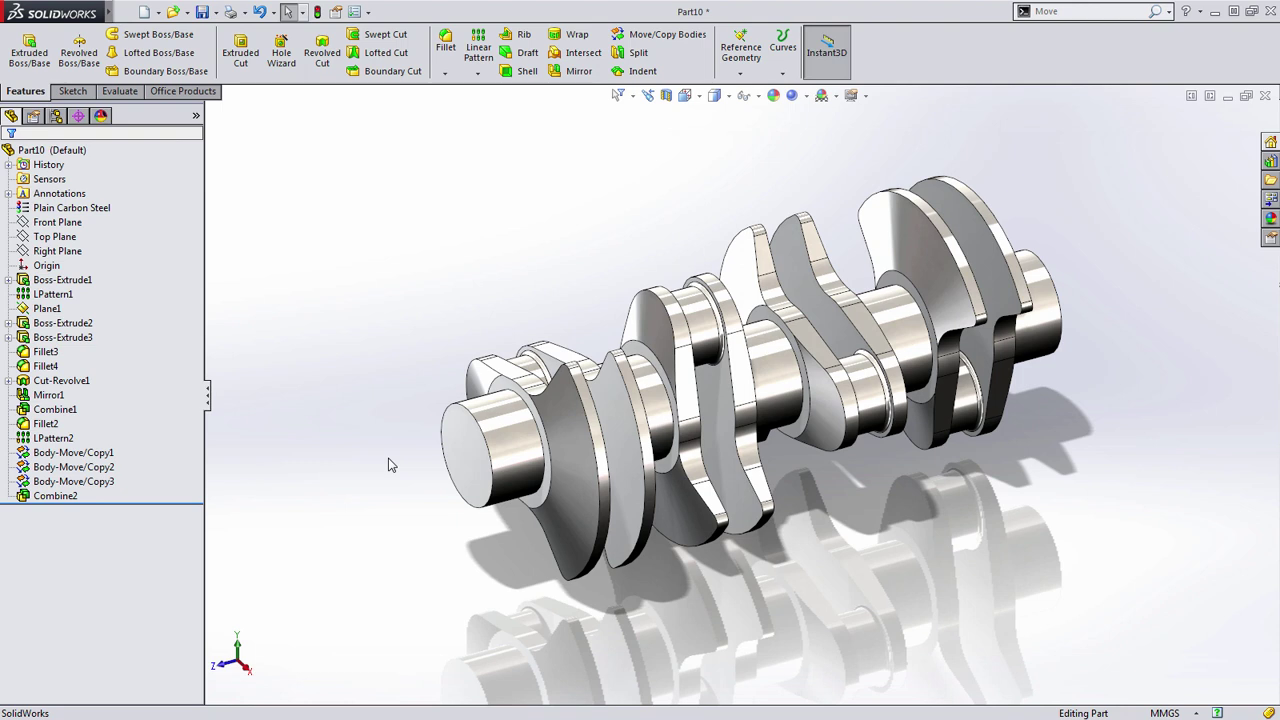